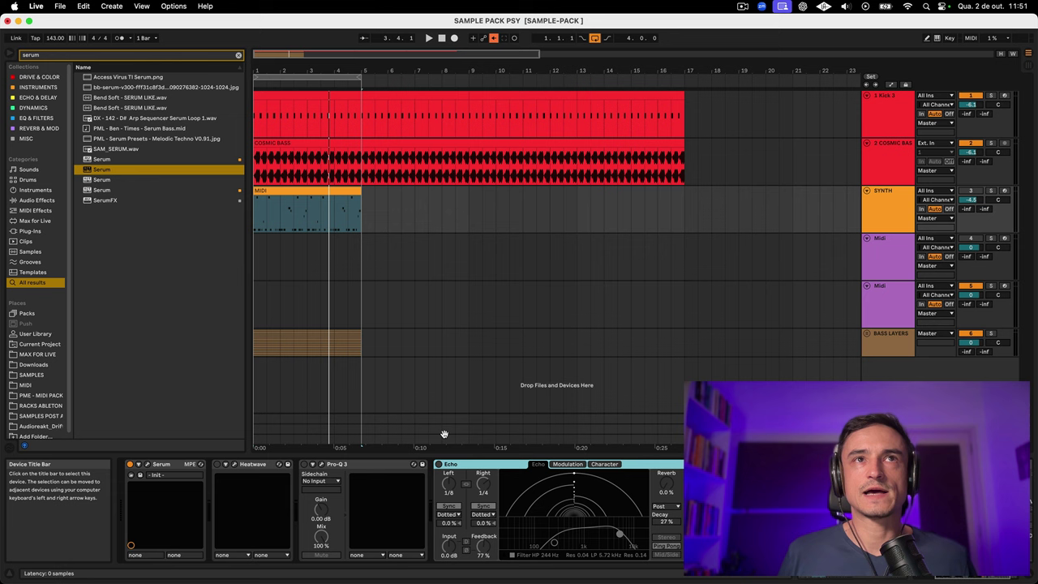
Step: Zoom the arrangement in on the four-bar SYNTH clip and toggle the track's Echo effect on and off
{"action": "left_click", "coordinate": [341, 212]}
{"action": "left_click_drag", "start_coordinate": [365, 74], "coordinate": [429, 77]}
{"action": "left_click", "coordinate": [890, 207]}
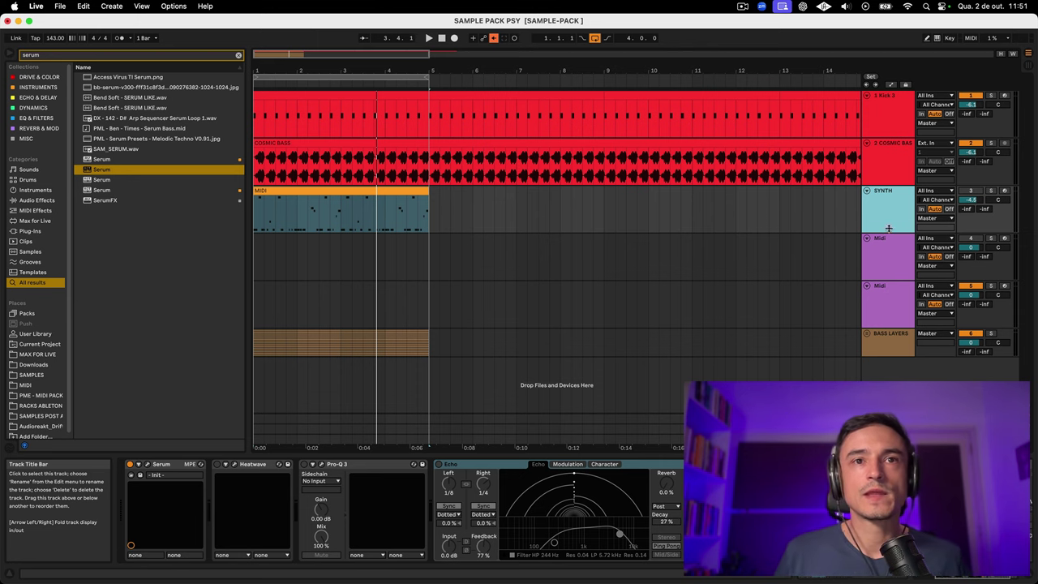
{"action": "left_click", "coordinate": [439, 464]}
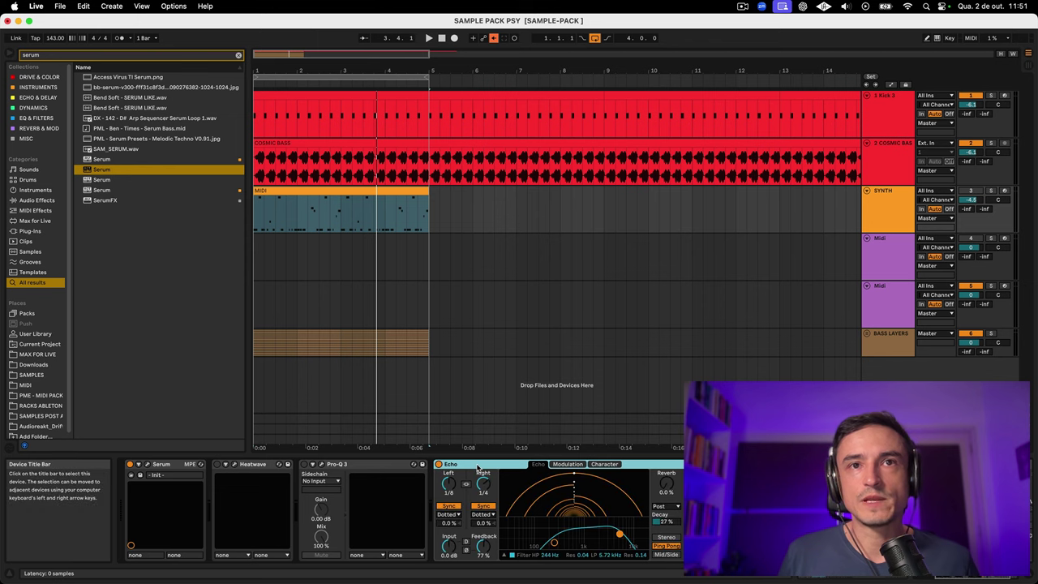
{"action": "left_click", "coordinate": [378, 188]}
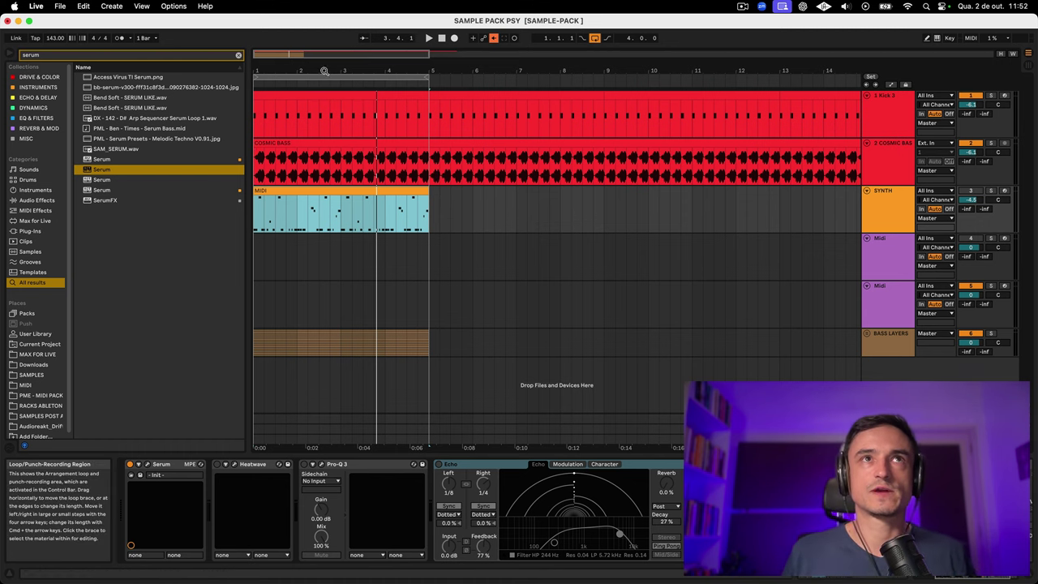
{"action": "left_click_drag", "start_coordinate": [326, 70], "coordinate": [350, 98]}
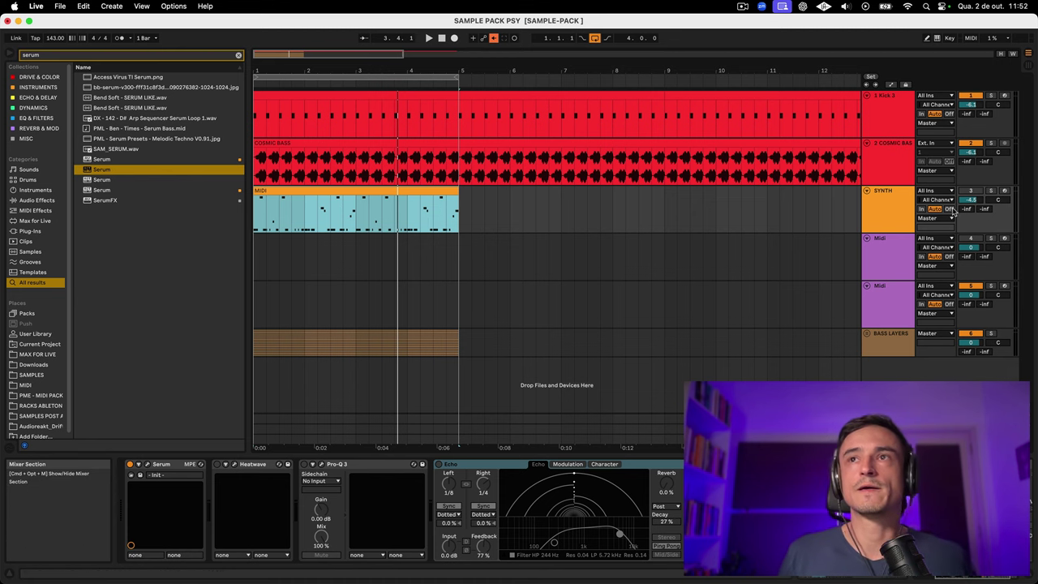
Step: Solo the SYNTH track and play its MIDI clip in the note editor
{"action": "left_click", "coordinate": [901, 213]}
{"action": "left_click", "coordinate": [901, 214]}
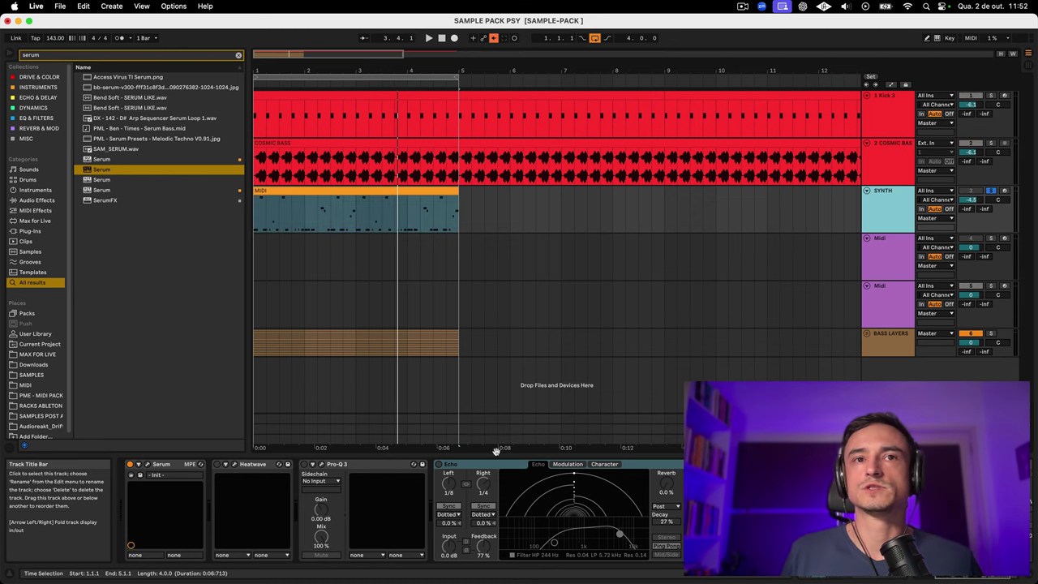
{"action": "left_click", "coordinate": [475, 464]}
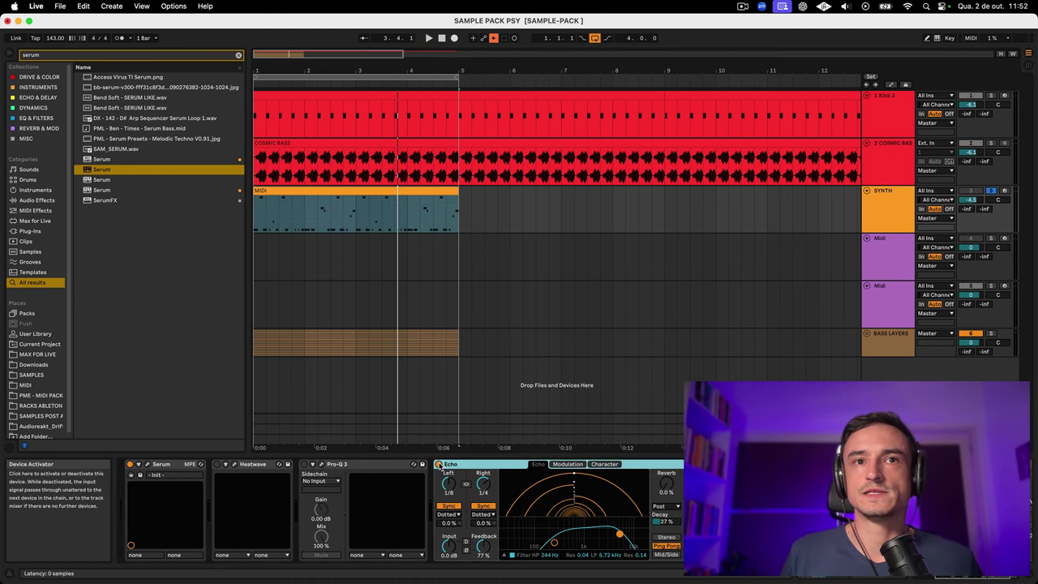
{"action": "left_click", "coordinate": [353, 191]}
{"action": "double_click", "coordinate": [353, 192]}
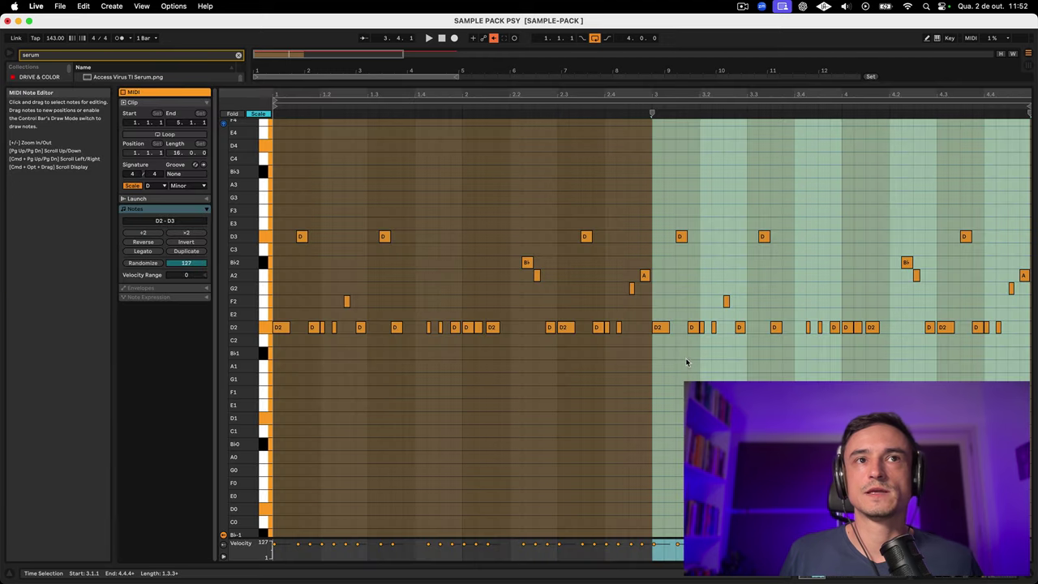
{"action": "key", "text": "space"}
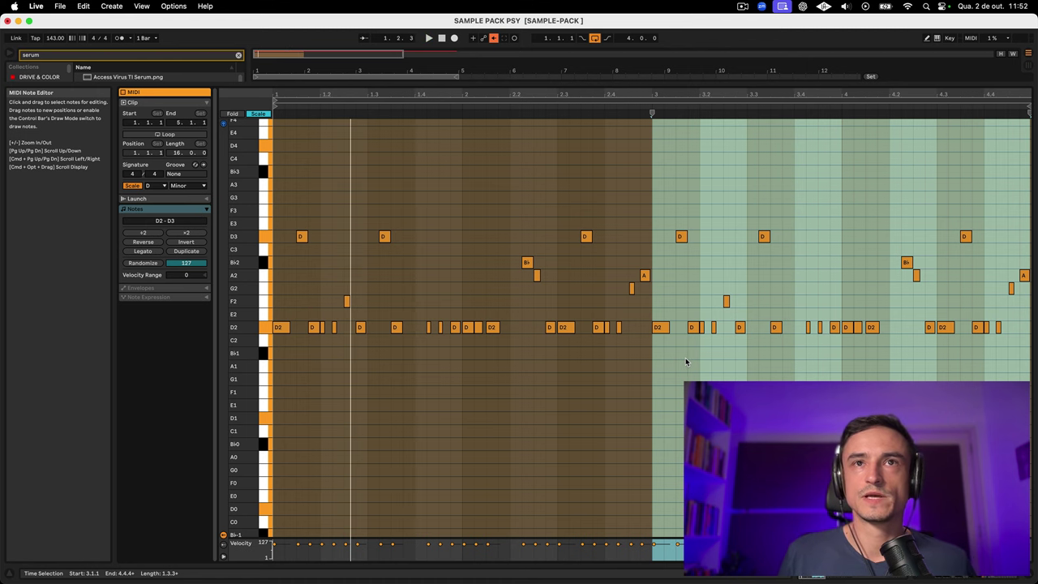
{"action": "key", "text": "Tab"}
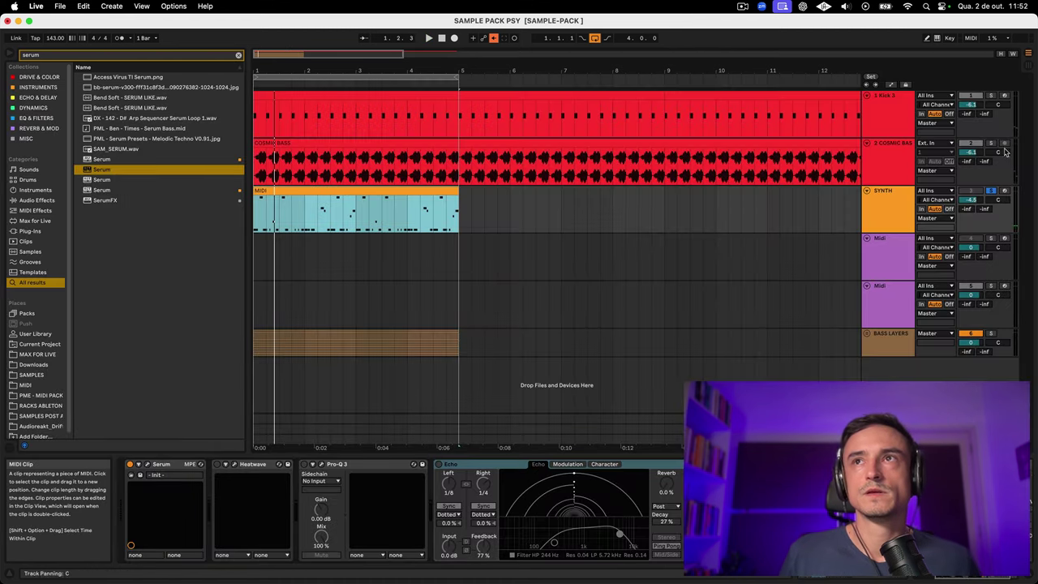
Step: Unsolo the SYNTH track and compare the loop with the track muted and active
{"action": "left_click", "coordinate": [990, 190]}
{"action": "left_click", "coordinate": [971, 190]}
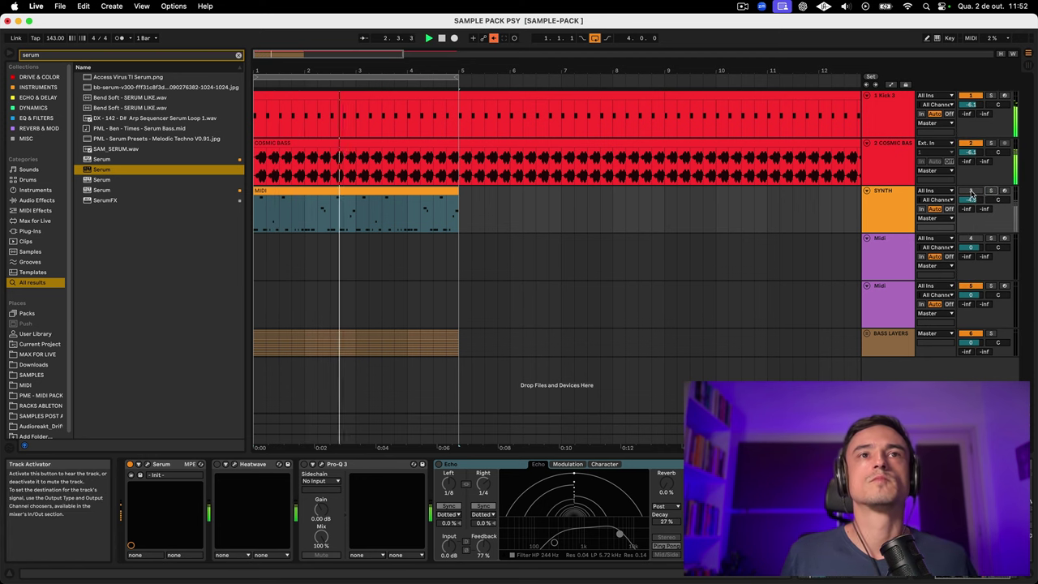
{"action": "left_click", "coordinate": [970, 190]}
{"action": "left_click", "coordinate": [890, 206]}
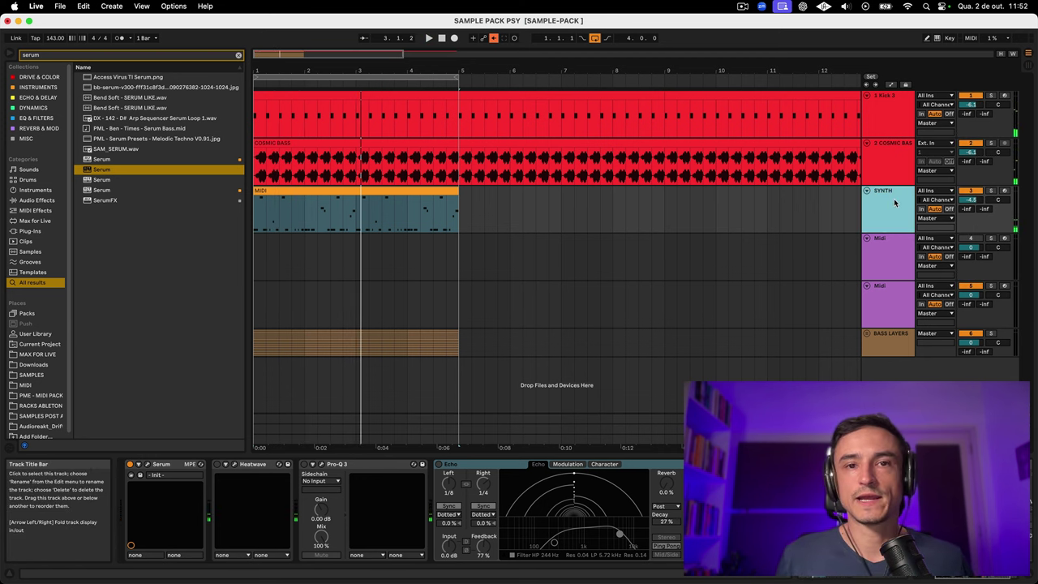
Step: Enable Echo on the SYNTH track with its filter switched off and audition the loop
{"action": "left_click", "coordinate": [367, 188]}
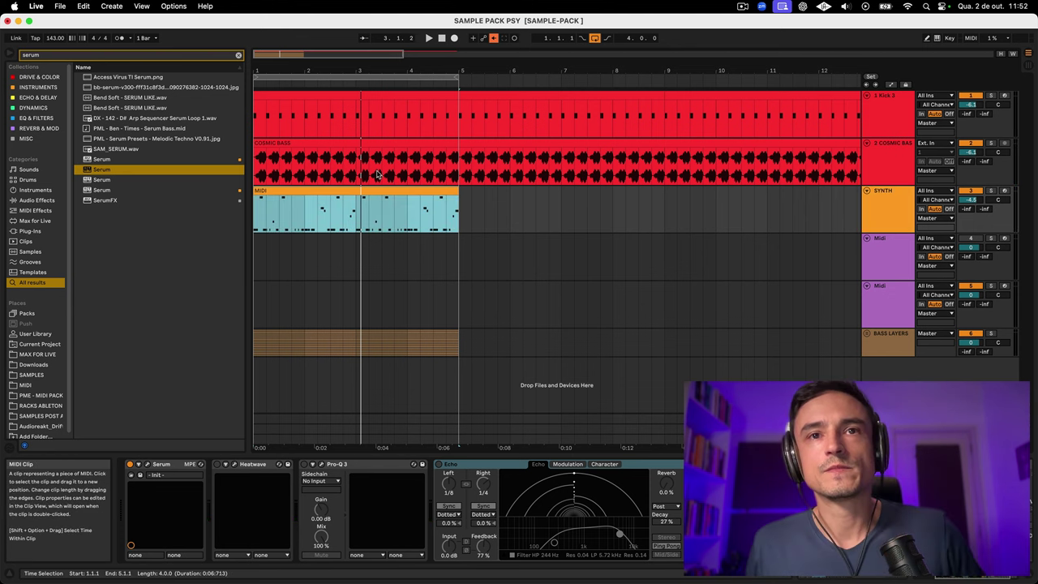
{"action": "left_click", "coordinate": [476, 466]}
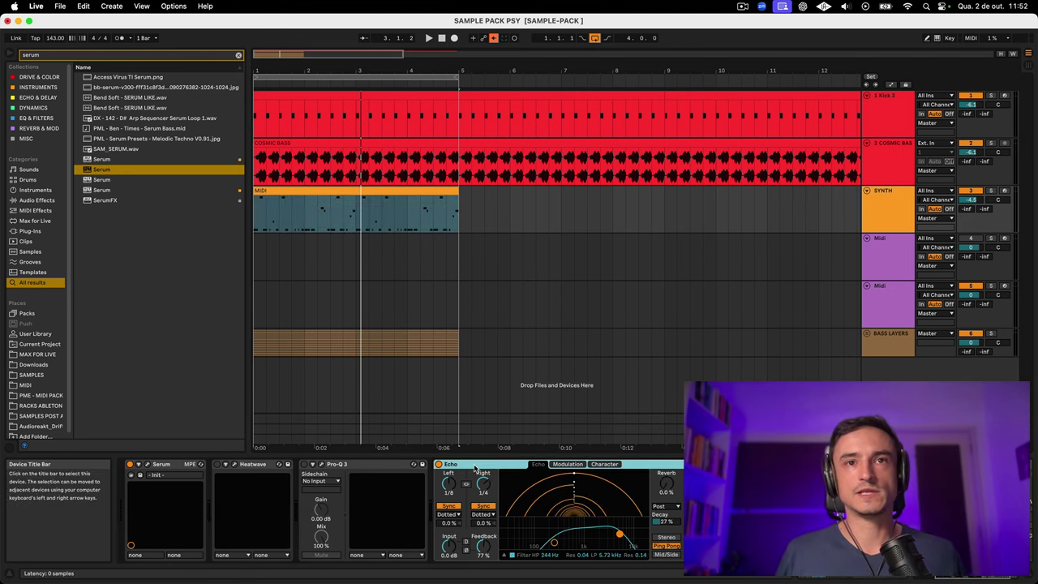
{"action": "key", "text": "space"}
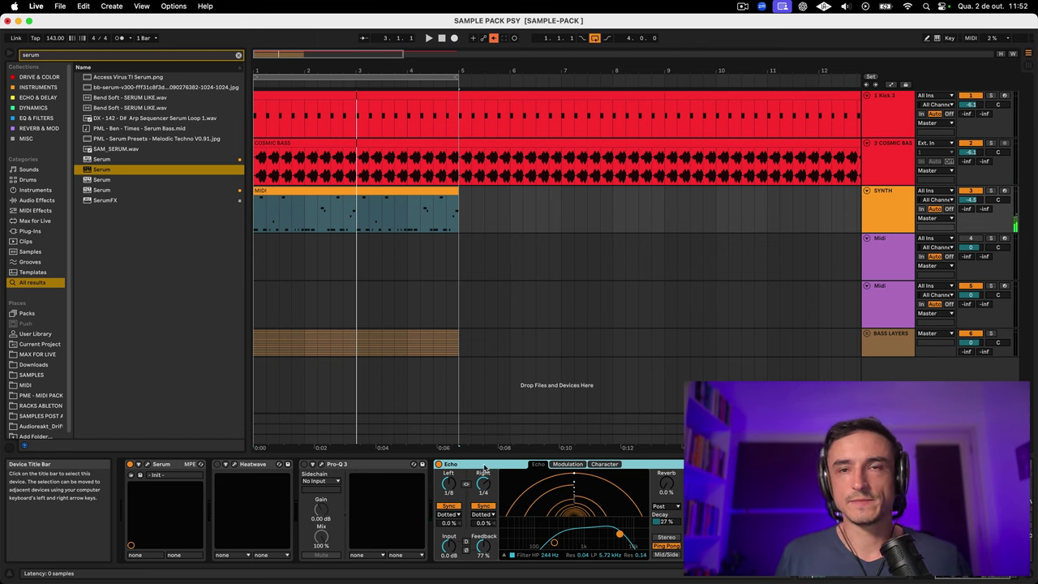
{"action": "left_click", "coordinate": [699, 546]}
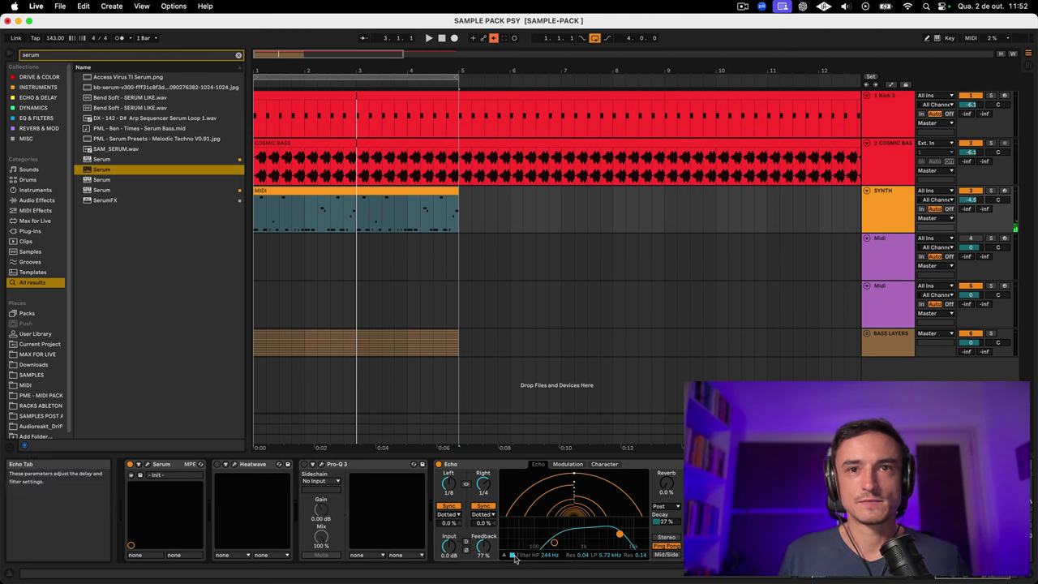
{"action": "left_click", "coordinate": [511, 555]}
{"action": "key", "text": "space"}
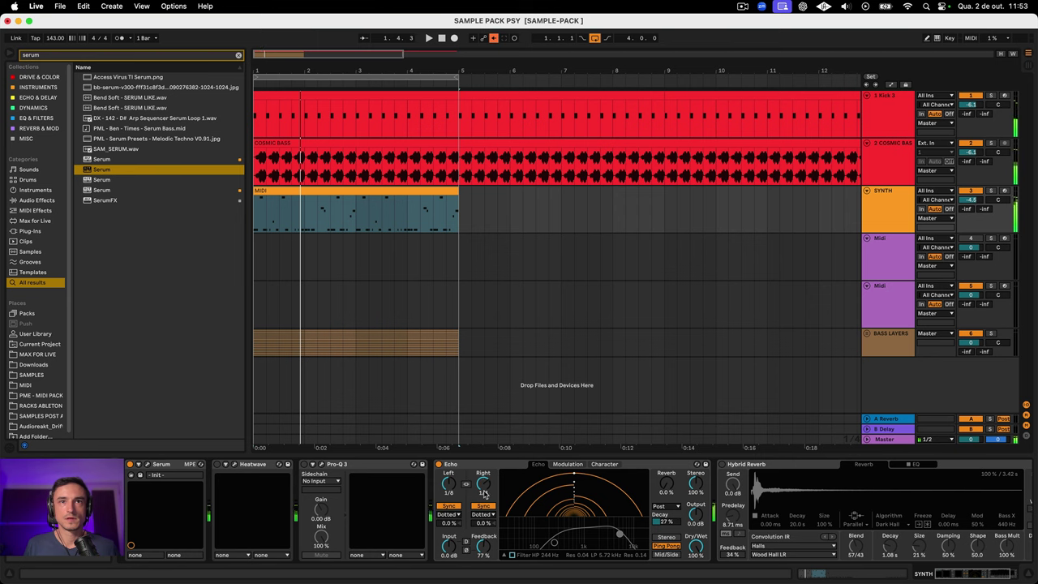
Step: Offset Echo's left delay by -1.0 % and right delay by 2.1 %, and set the feedback to 60 %
{"action": "left_click_drag", "start_coordinate": [484, 547], "coordinate": [484, 581]}
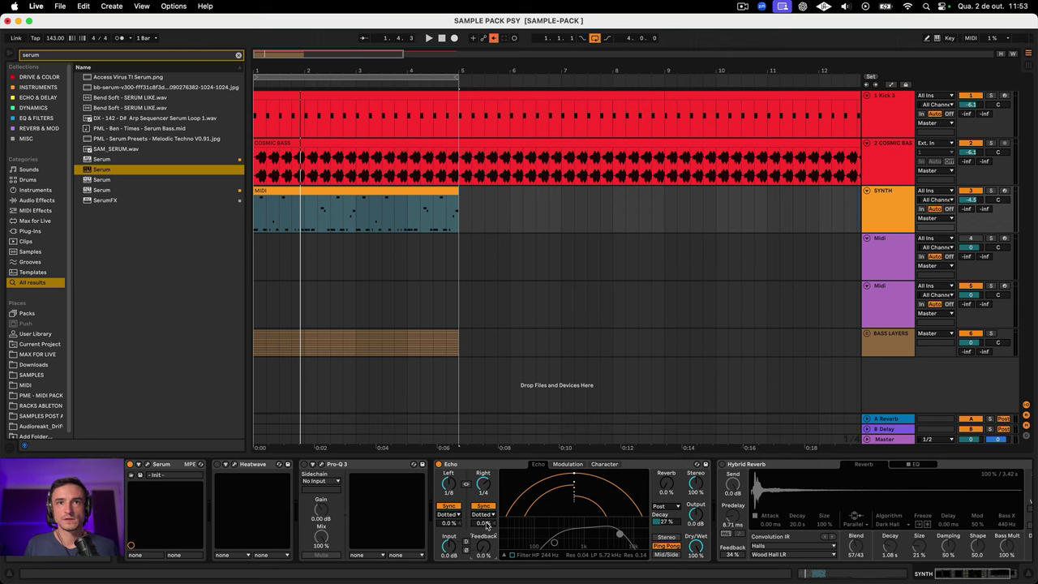
{"action": "left_click_drag", "start_coordinate": [484, 524], "coordinate": [449, 529]}
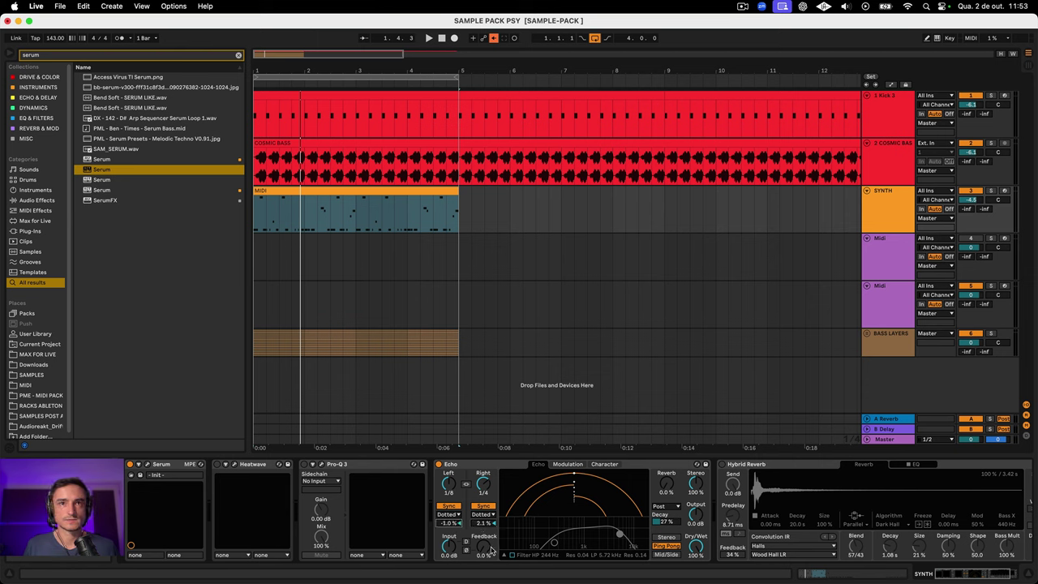
{"action": "key", "text": "space"}
{"action": "left_click_drag", "start_coordinate": [490, 547], "coordinate": [491, 497]}
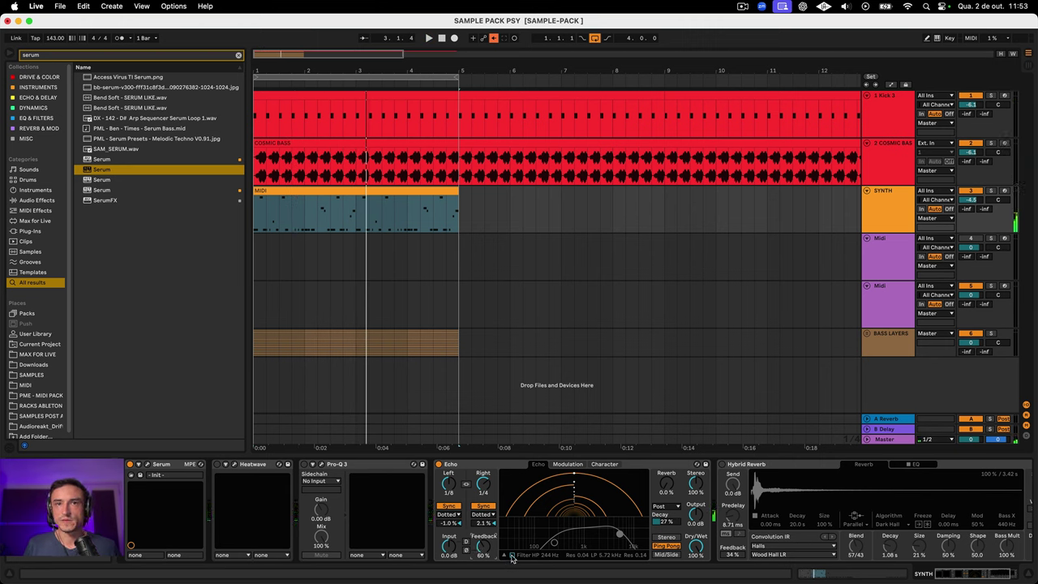
Step: Turn Echo's filter on and toggle its curve display, leaving the curve expanded
{"action": "left_click", "coordinate": [512, 556]}
{"action": "left_click", "coordinate": [502, 556]}
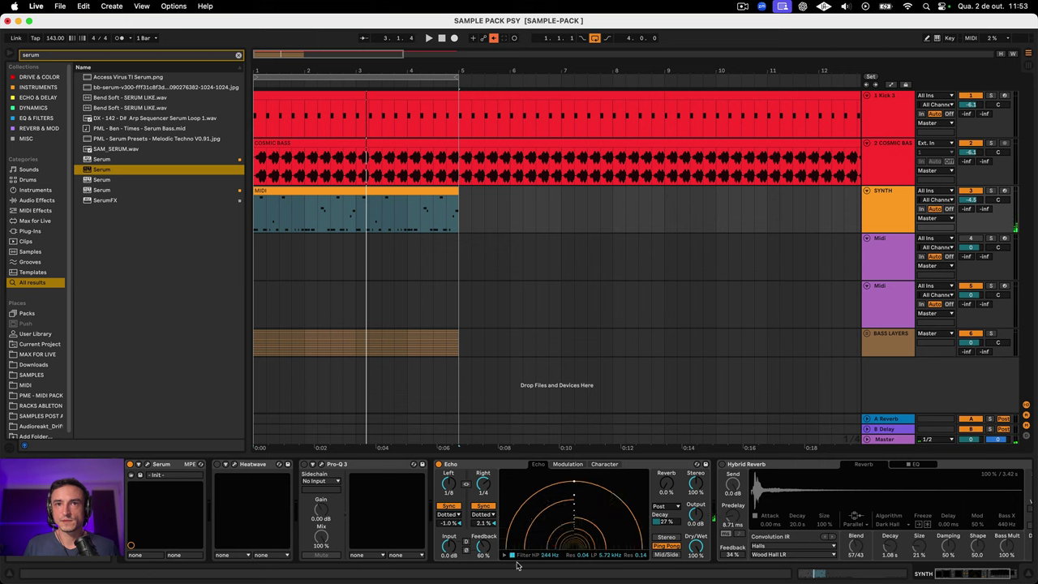
{"action": "left_click", "coordinate": [504, 557]}
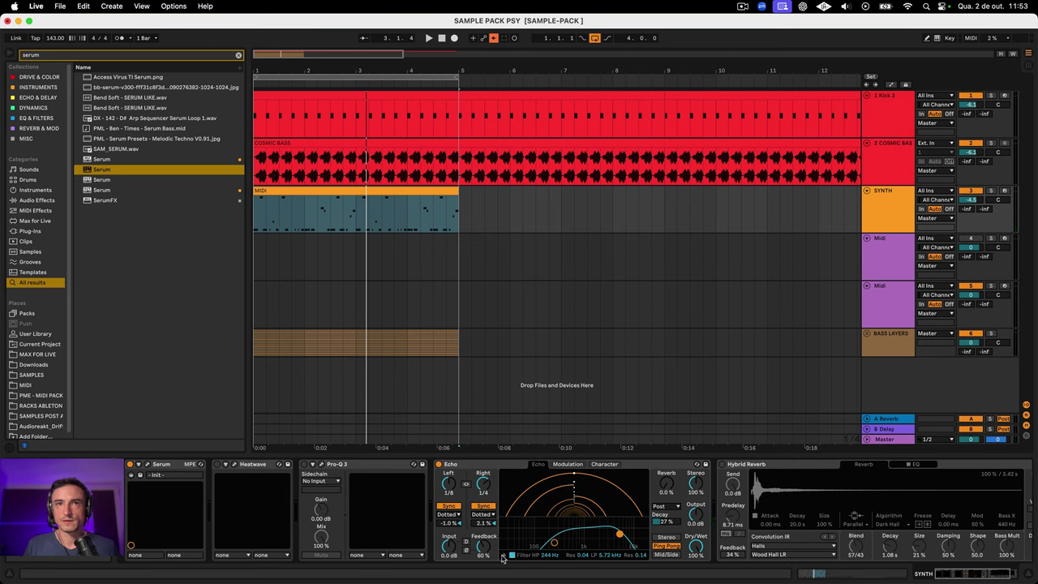
{"action": "left_click", "coordinate": [504, 556]}
{"action": "left_click", "coordinate": [504, 556]}
{"action": "left_click", "coordinate": [504, 556]}
{"action": "left_click", "coordinate": [503, 556]}
{"action": "left_click", "coordinate": [503, 556]}
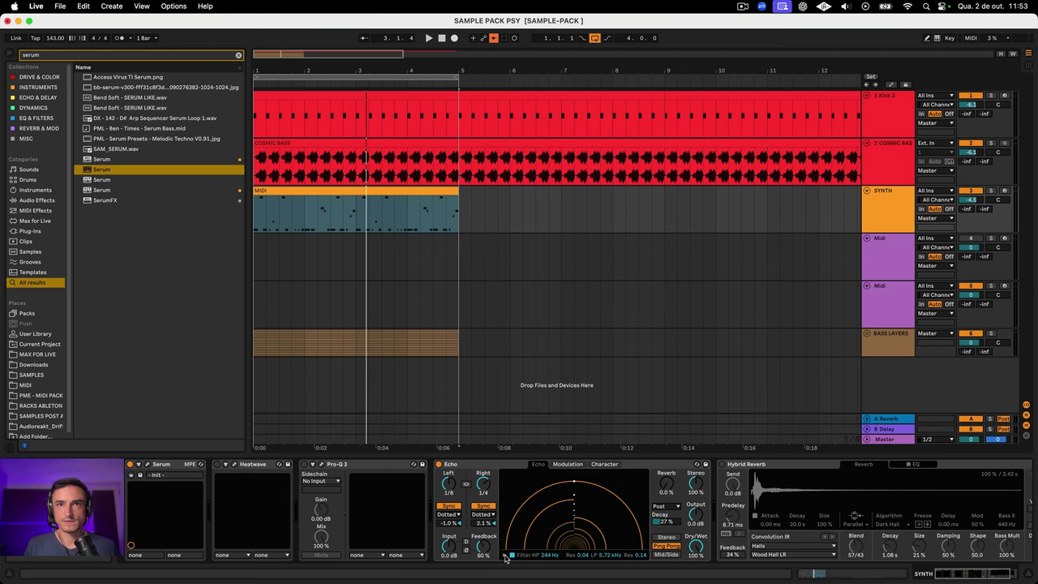
{"action": "left_click", "coordinate": [504, 556]}
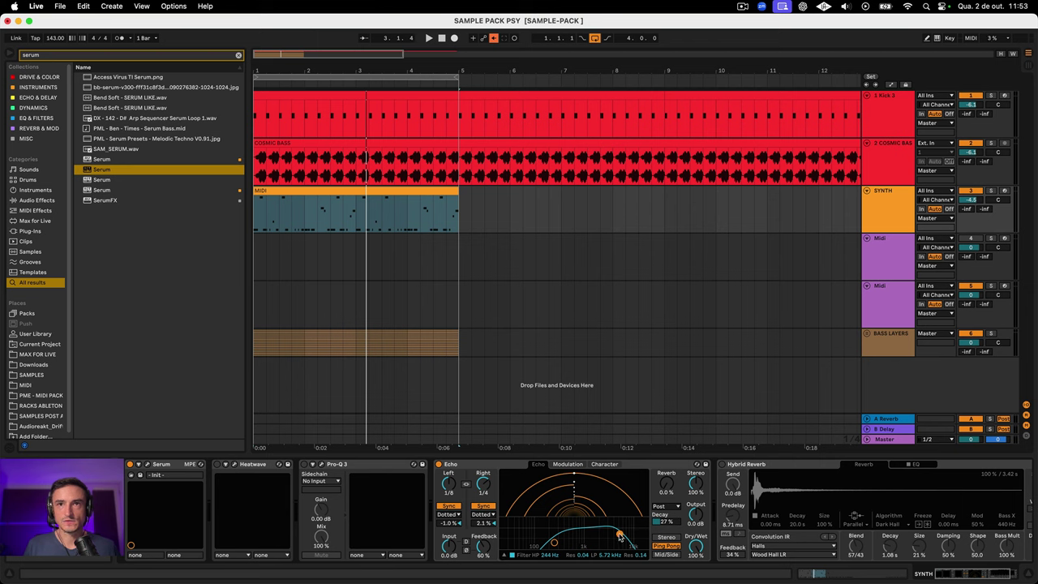
Step: Set Echo's low-pass filter to about 4.53 kHz during playback, with reverb decay at 39 % and stereo width at 86 %
{"action": "left_click_drag", "start_coordinate": [620, 537], "coordinate": [609, 538]}
{"action": "key", "text": "space"}
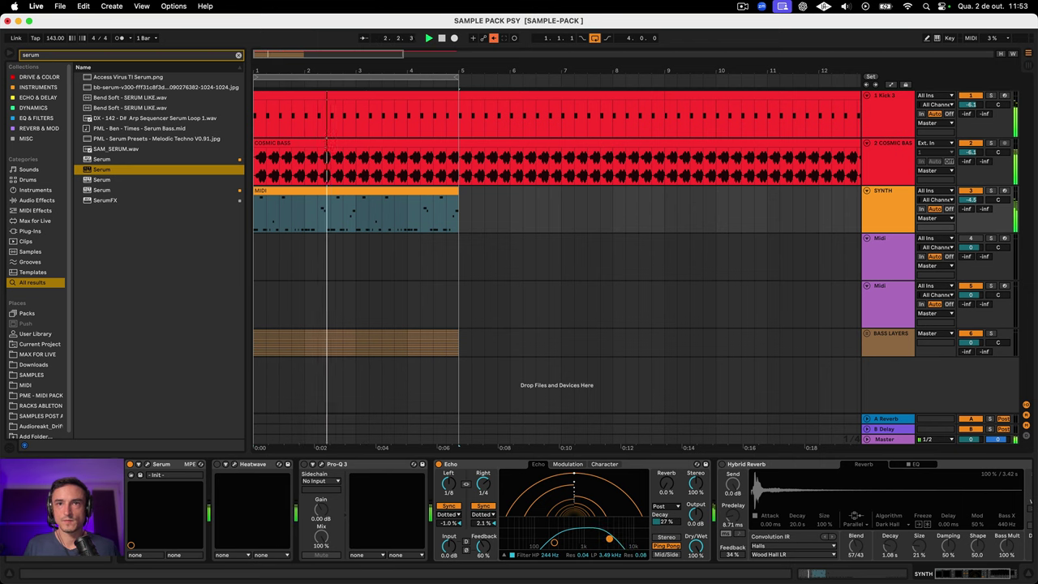
{"action": "mouse_move", "coordinate": [609, 538]}
{"action": "left_mouse_down"}
{"action": "mouse_move", "coordinate": [559, 525]}
{"action": "mouse_move", "coordinate": [555, 545]}
{"action": "mouse_move", "coordinate": [615, 539]}
{"action": "left_mouse_up"}
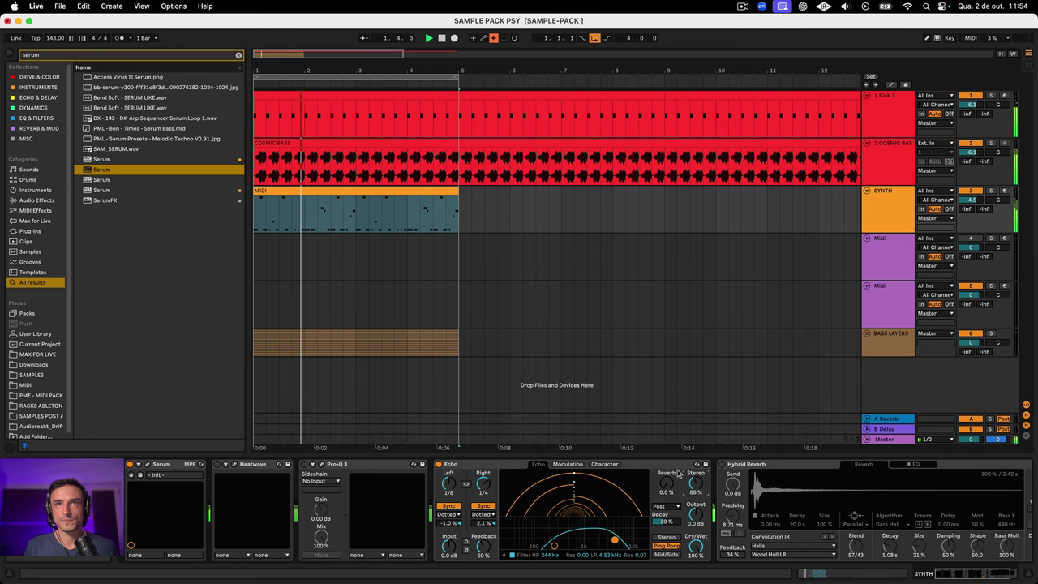
Step: Set Echo's filter modulation to 19 % and its delay modulation to 3.1 %
{"action": "left_click", "coordinate": [565, 464]}
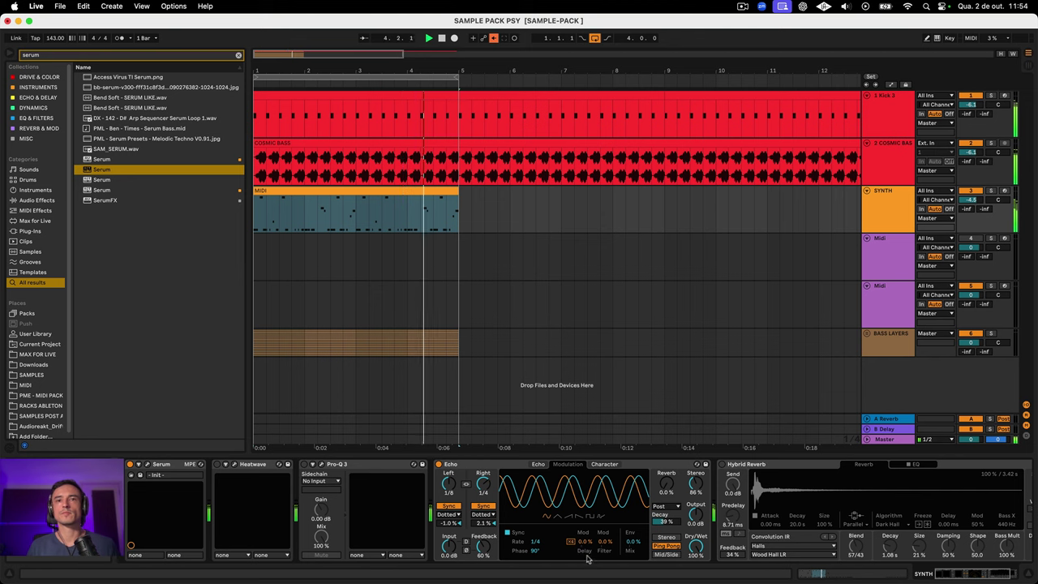
{"action": "mouse_move", "coordinate": [605, 542]}
{"action": "left_mouse_down"}
{"action": "mouse_move", "coordinate": [605, 506]}
{"action": "mouse_move", "coordinate": [605, 534]}
{"action": "mouse_move", "coordinate": [585, 520]}
{"action": "mouse_move", "coordinate": [585, 499]}
{"action": "mouse_move", "coordinate": [584, 541]}
{"action": "left_mouse_up"}
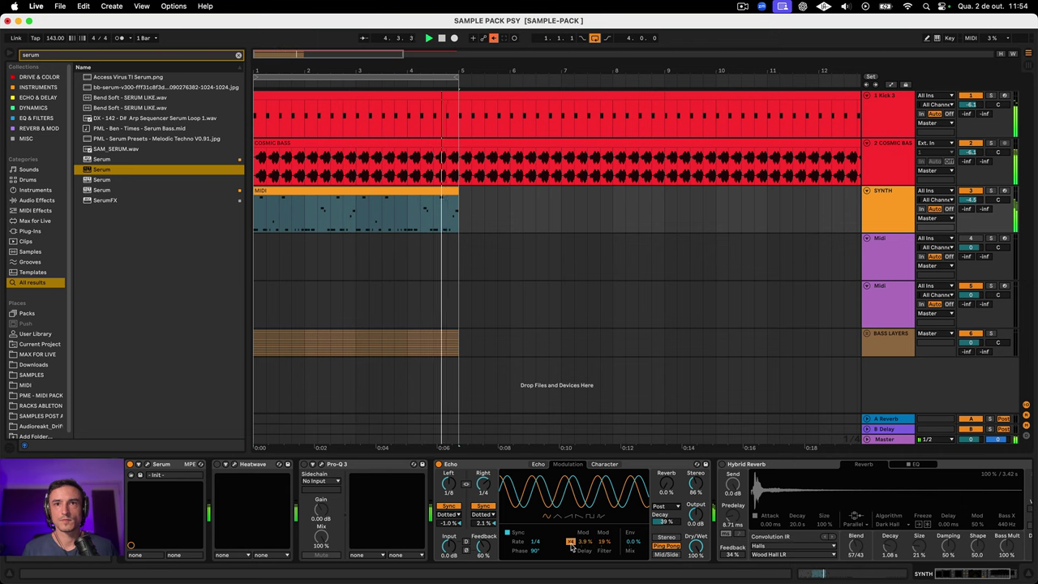
{"action": "mouse_move", "coordinate": [584, 542]}
{"action": "left_mouse_down"}
{"action": "mouse_move", "coordinate": [584, 532]}
{"action": "mouse_move", "coordinate": [583, 553]}
{"action": "left_mouse_up"}
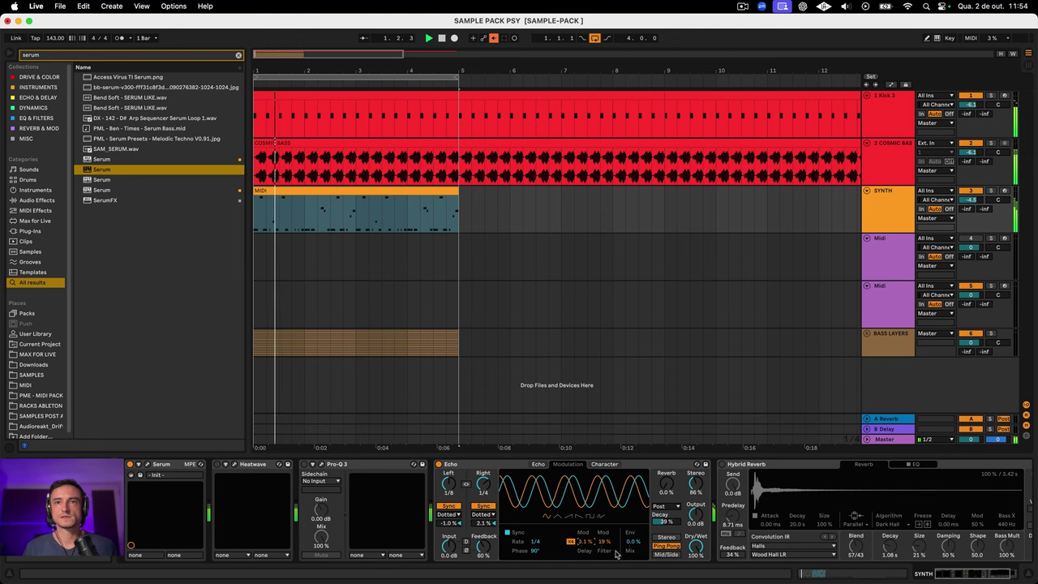
Step: Enable Echo's Wobble with 13 % amount and 26 % morph, and Ducking with a -20 dB threshold
{"action": "left_click", "coordinate": [604, 463]}
{"action": "left_click", "coordinate": [580, 518]}
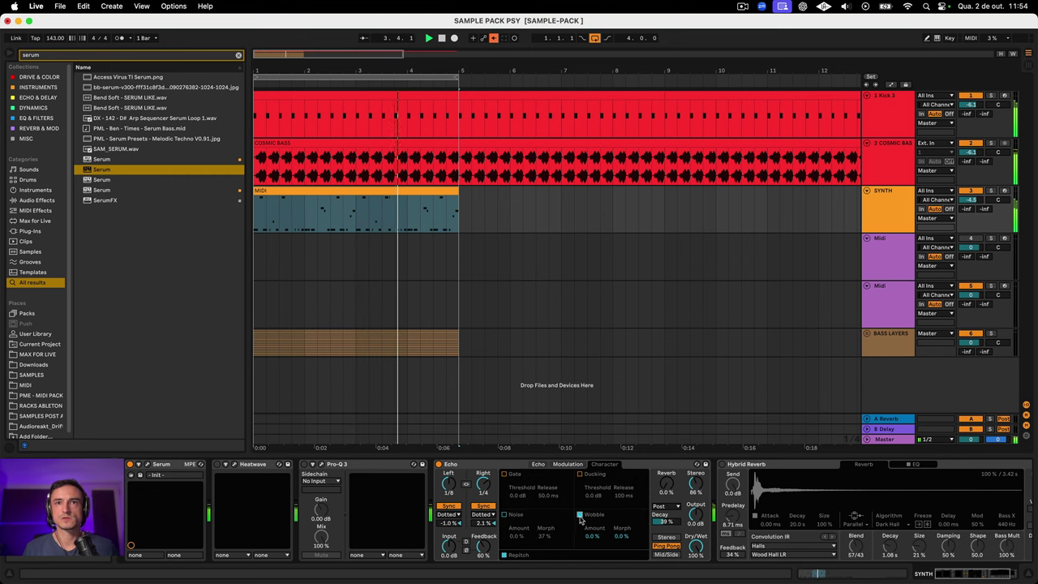
{"action": "left_click_drag", "start_coordinate": [591, 541], "coordinate": [621, 528]}
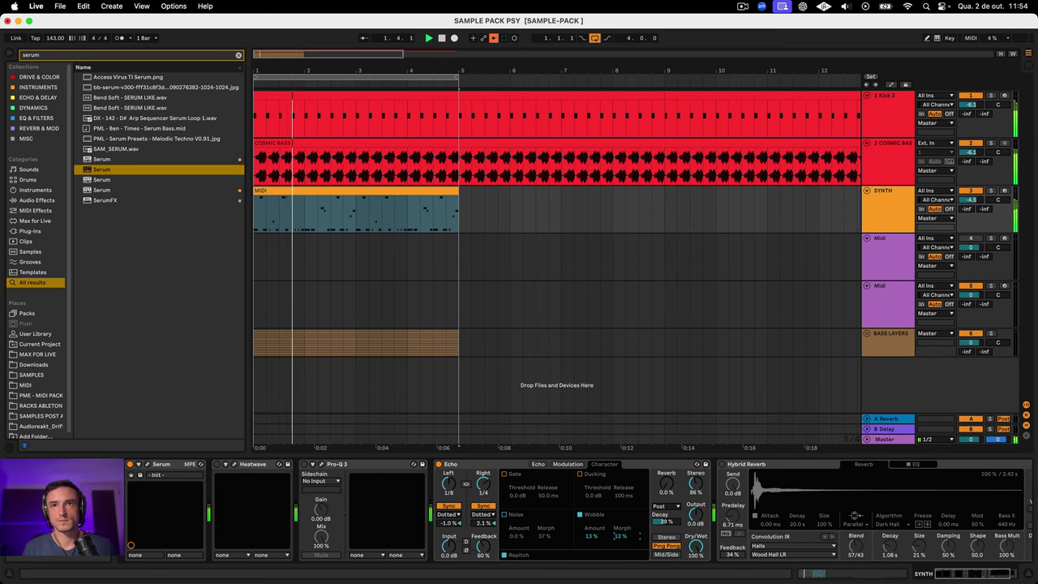
{"action": "left_click", "coordinate": [580, 473]}
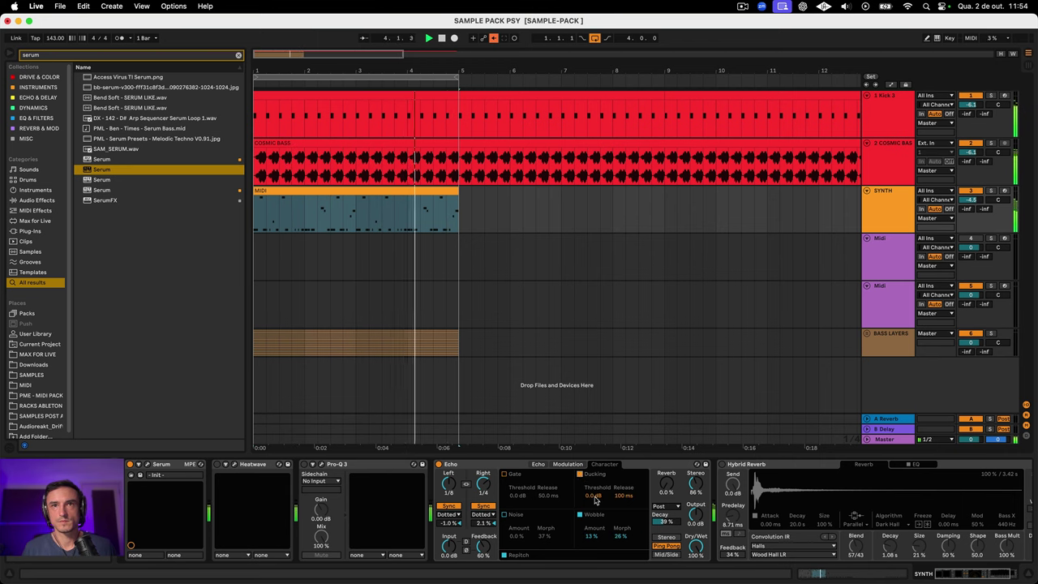
{"action": "mouse_move", "coordinate": [593, 495]}
{"action": "left_mouse_down"}
{"action": "mouse_move", "coordinate": [592, 514]}
{"action": "mouse_move", "coordinate": [592, 480]}
{"action": "left_mouse_up"}
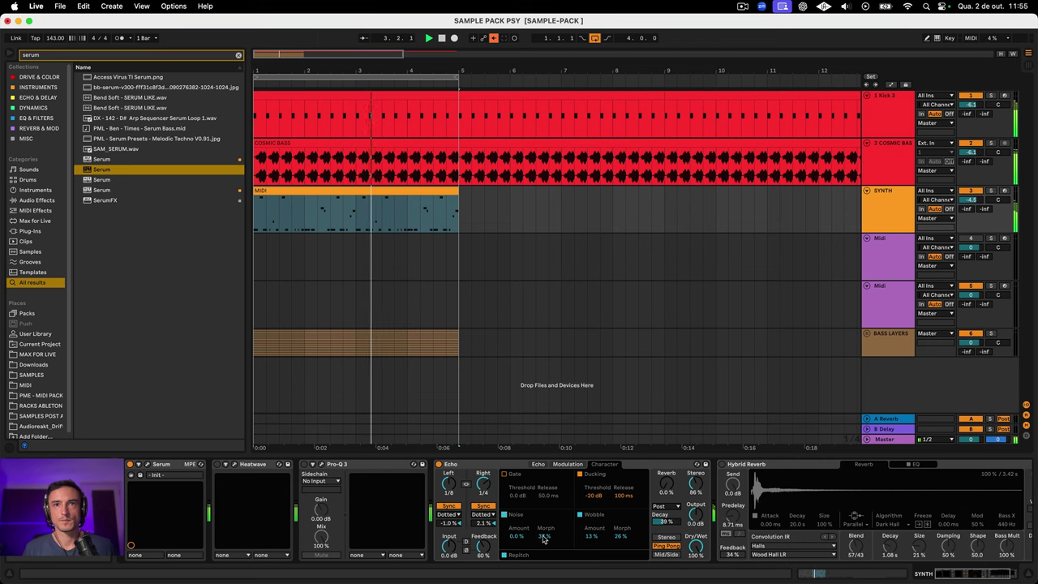
Step: Try Echo's Noise at 72 %, return its amount to 0 %, and switch off Noise and Repitch
{"action": "mouse_move", "coordinate": [517, 536]}
{"action": "left_mouse_down"}
{"action": "mouse_move", "coordinate": [517, 519]}
{"action": "mouse_move", "coordinate": [516, 542]}
{"action": "left_mouse_up"}
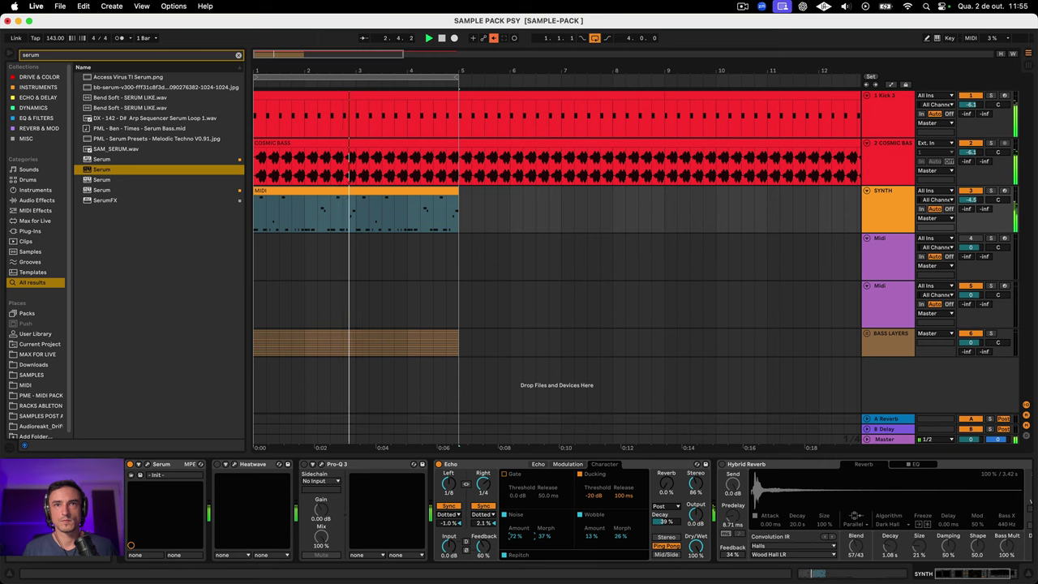
{"action": "left_click_drag", "start_coordinate": [516, 536], "coordinate": [516, 567]}
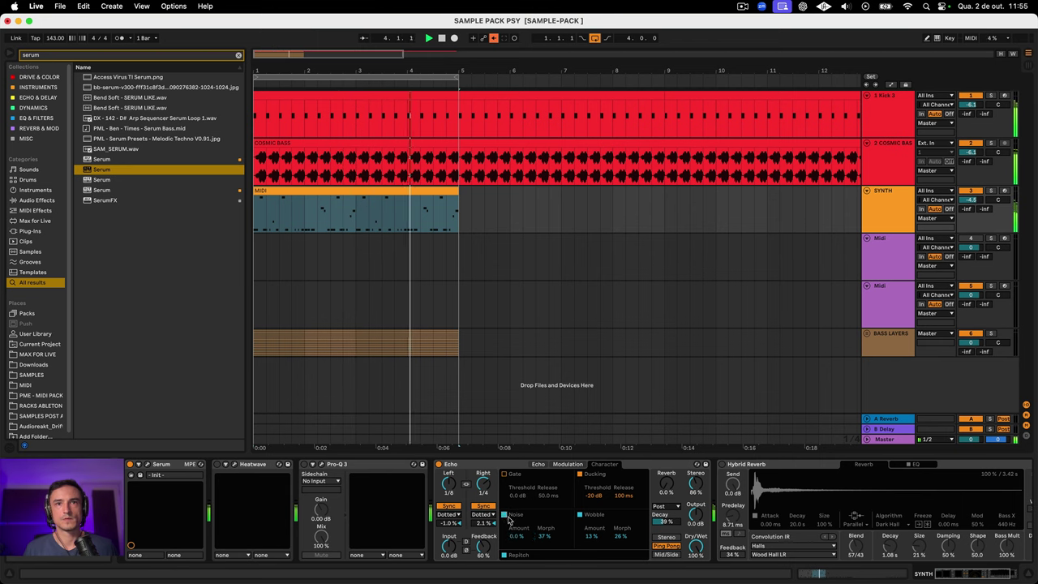
{"action": "left_click", "coordinate": [504, 555]}
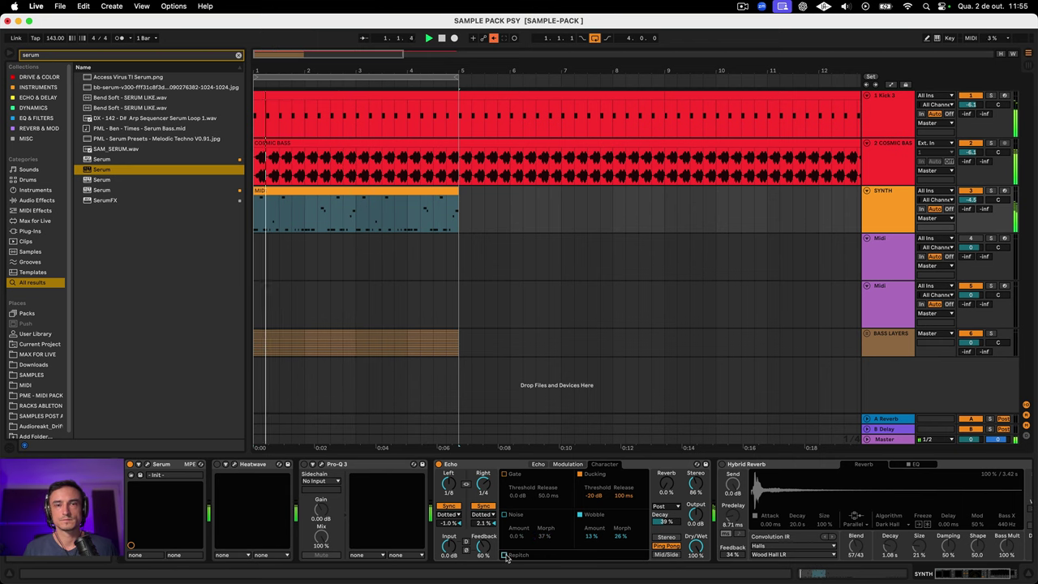
Step: Enable Echo's Repitch option and set its dry/wet mix to 49 %
{"action": "left_click", "coordinate": [504, 556]}
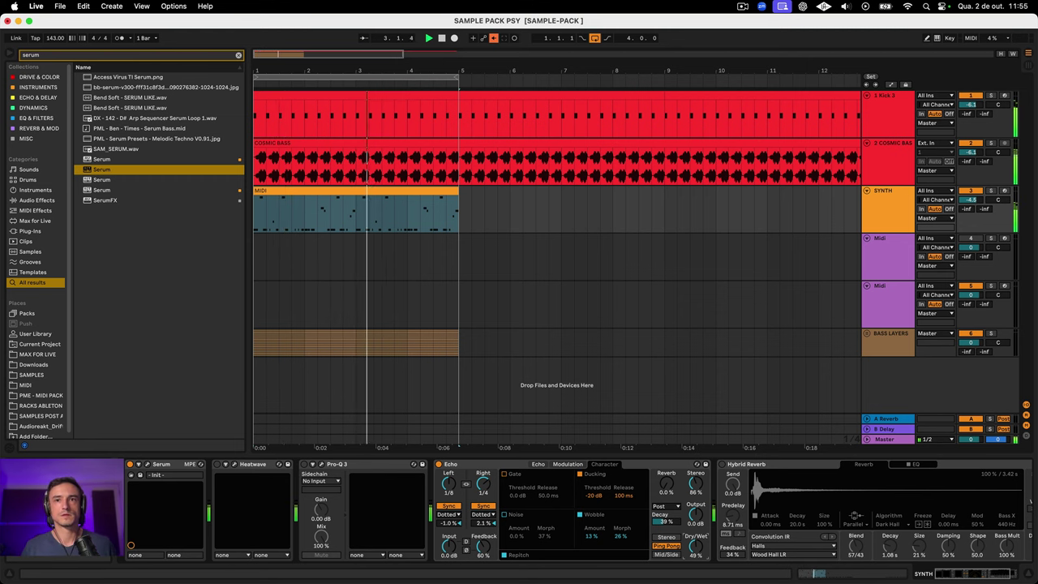
{"action": "left_click_drag", "start_coordinate": [692, 545], "coordinate": [691, 543]}
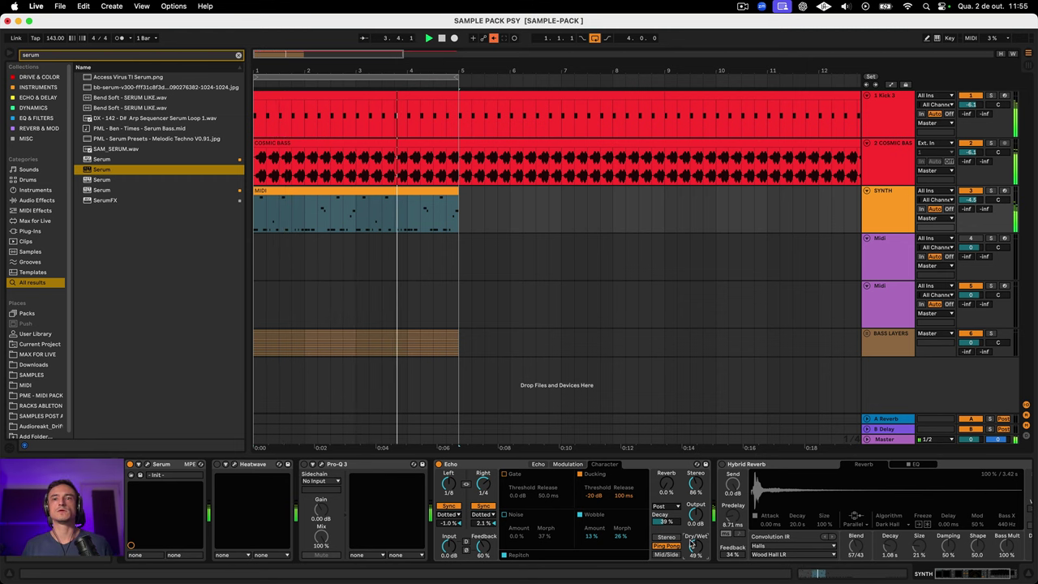
Step: Switch on Hybrid Reverb and solo the SYNTH track
{"action": "left_click", "coordinate": [738, 465]}
{"action": "left_click", "coordinate": [639, 464]}
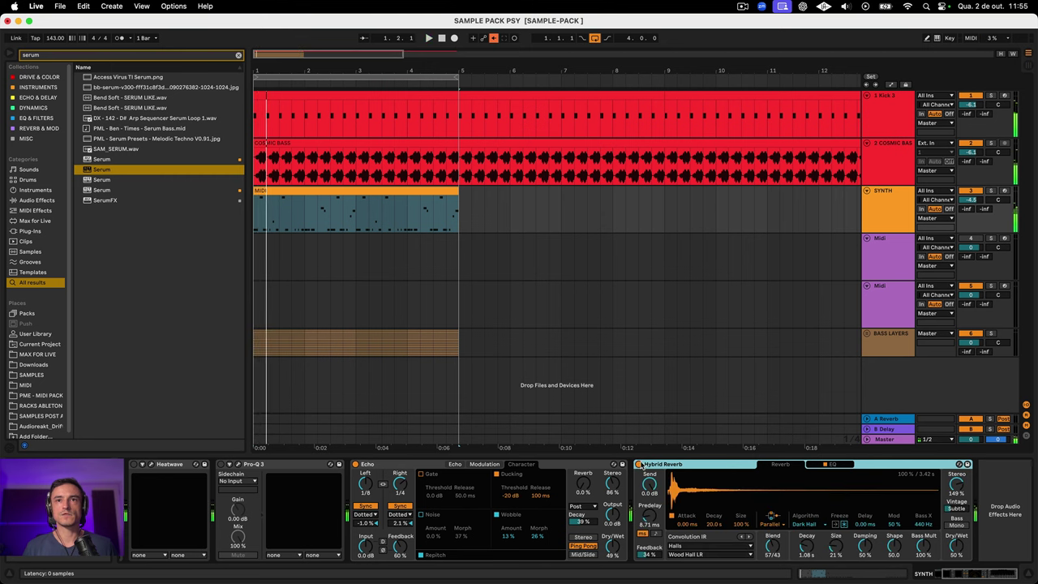
{"action": "left_click", "coordinate": [990, 192]}
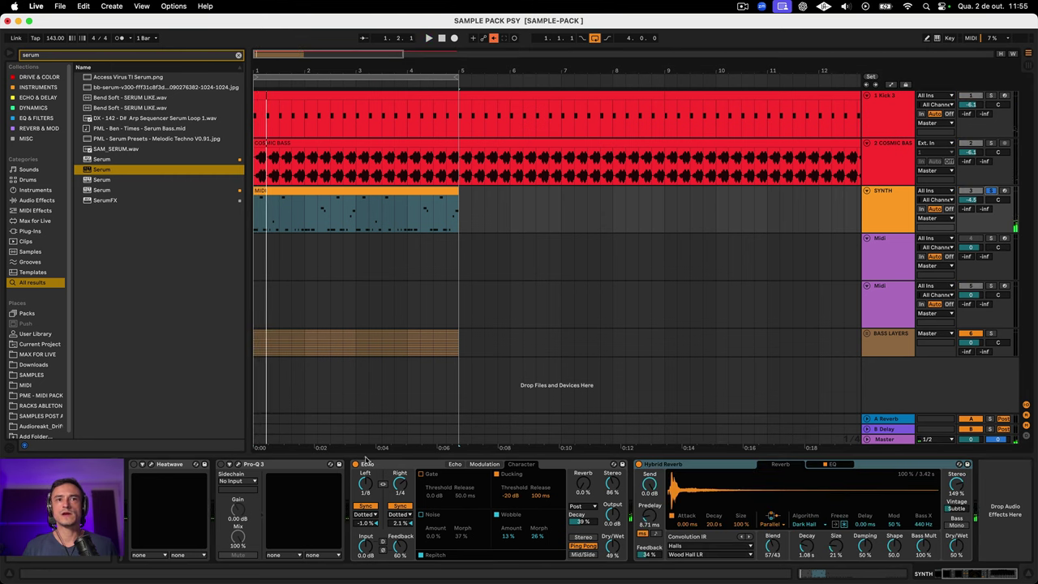
Step: Set Hybrid Reverb's dry/wet to 100 % and its blend to 99/1, with Echo bypassed, and play the line
{"action": "left_click", "coordinate": [1033, 579]}
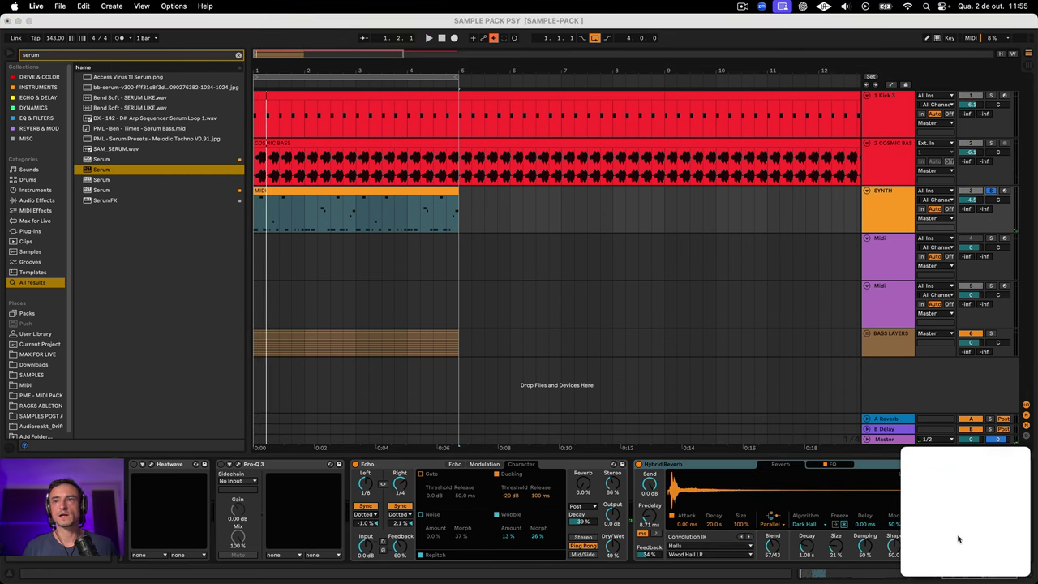
{"action": "left_click", "coordinate": [962, 550]}
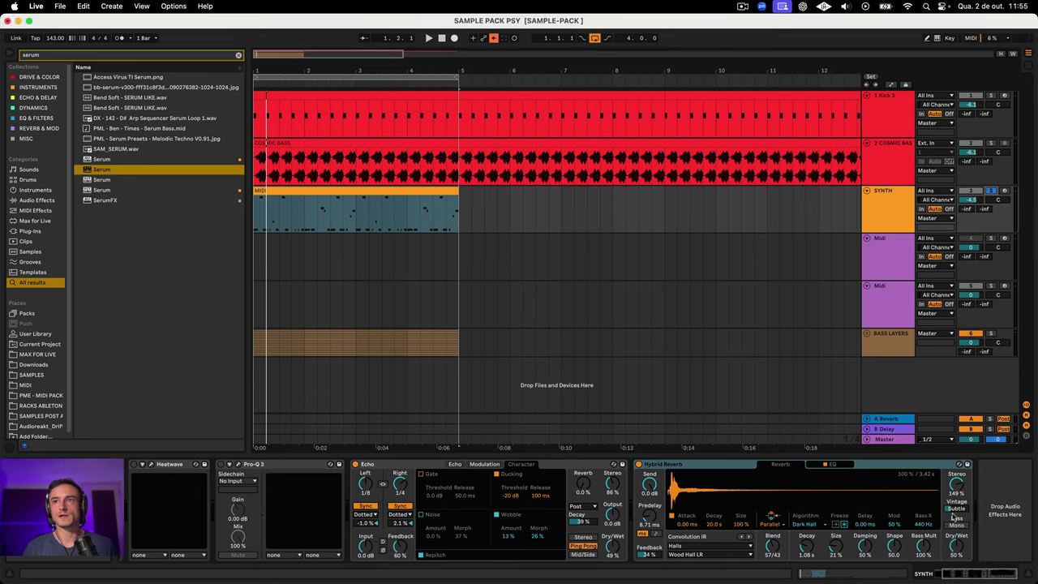
{"action": "left_click_drag", "start_coordinate": [962, 550], "coordinate": [963, 518]}
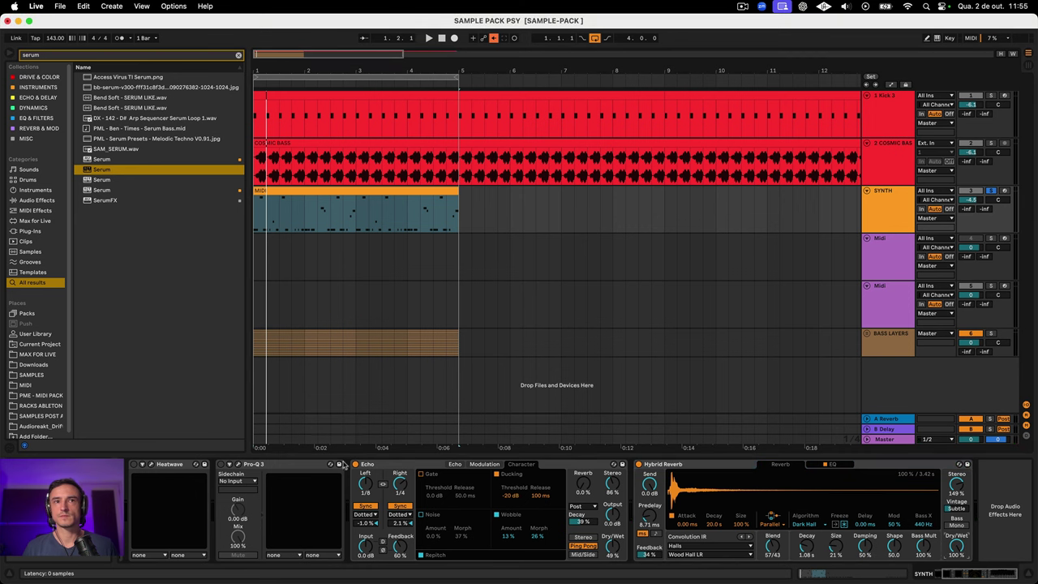
{"action": "key", "text": "space"}
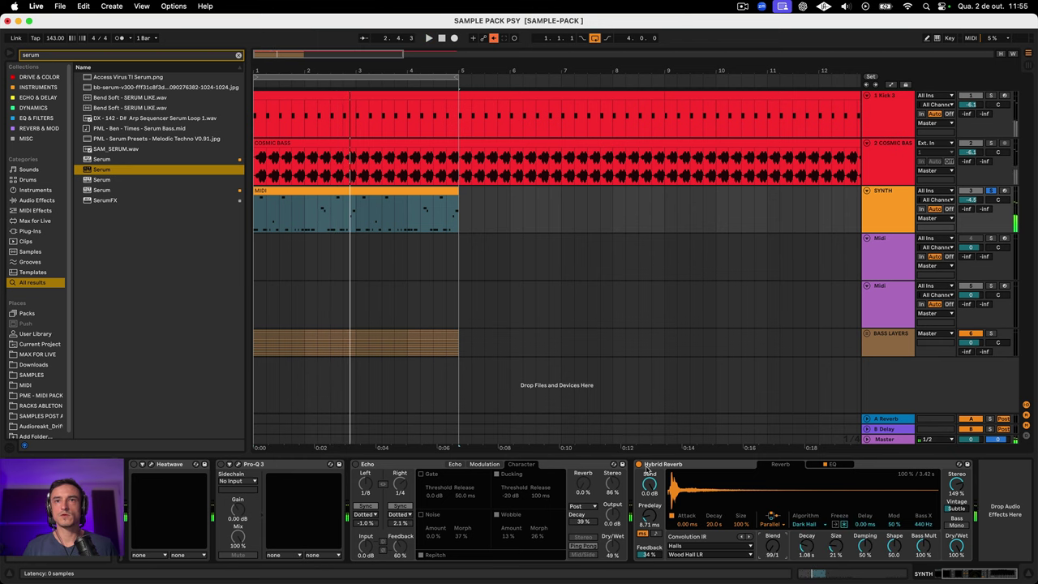
Step: Load the Noirlac Monks Dining Hall LR impulse response from Hybrid Reverb's Real Places category
{"action": "left_click", "coordinate": [681, 469]}
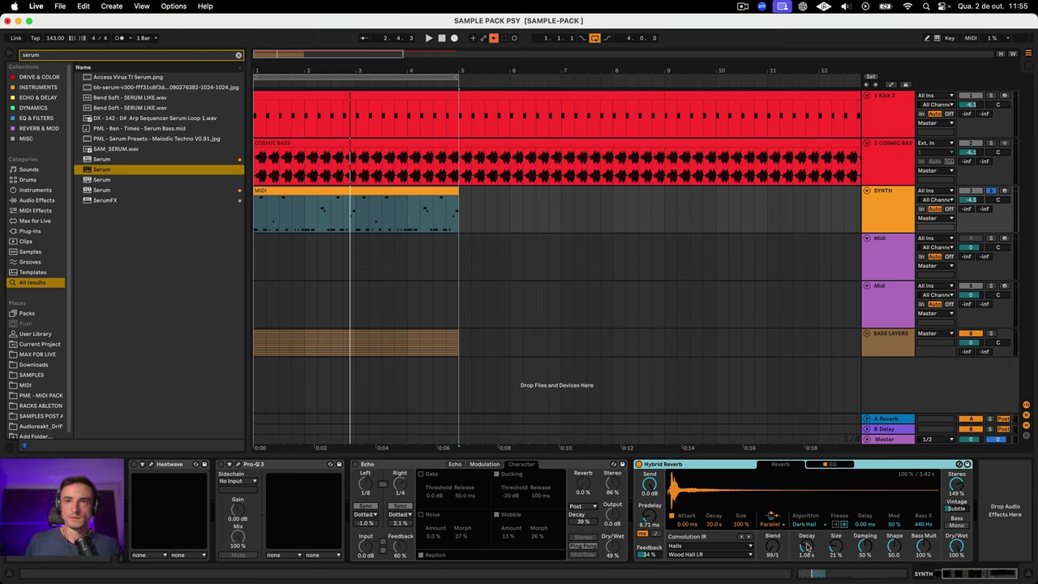
{"action": "left_click", "coordinate": [678, 547]}
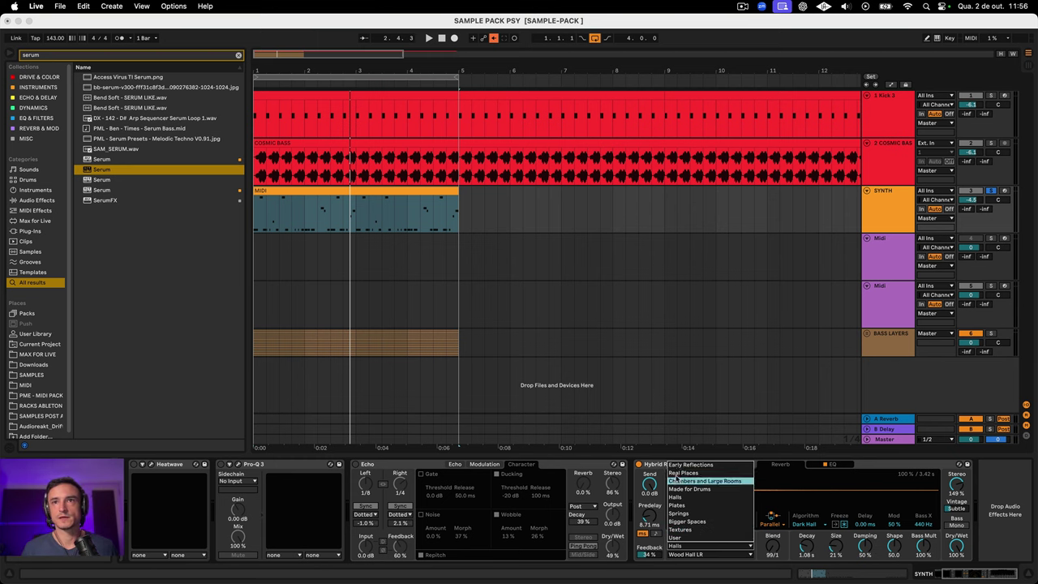
{"action": "left_click", "coordinate": [680, 472]}
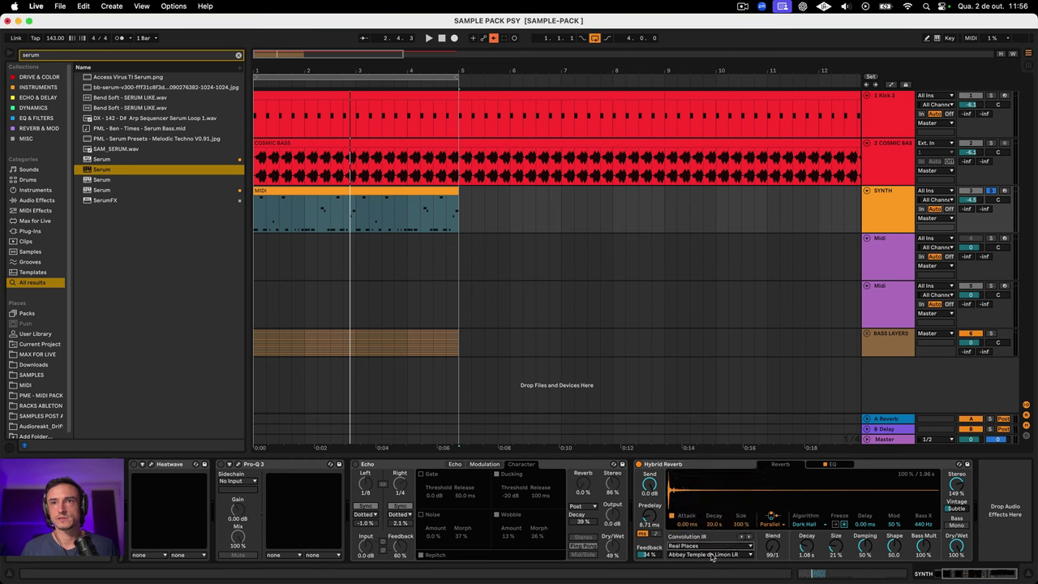
{"action": "left_click", "coordinate": [712, 555]}
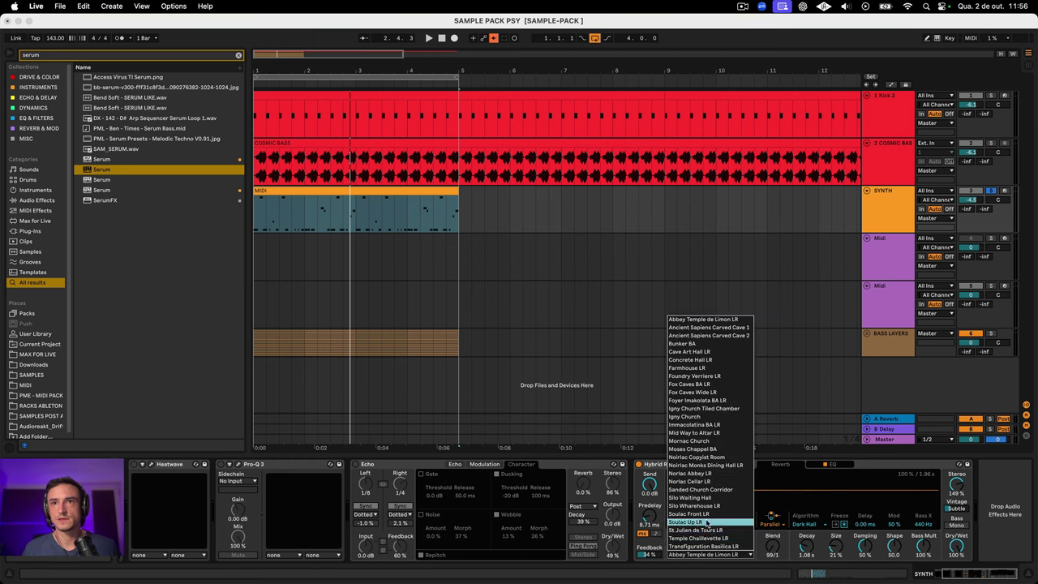
{"action": "left_click", "coordinate": [699, 466]}
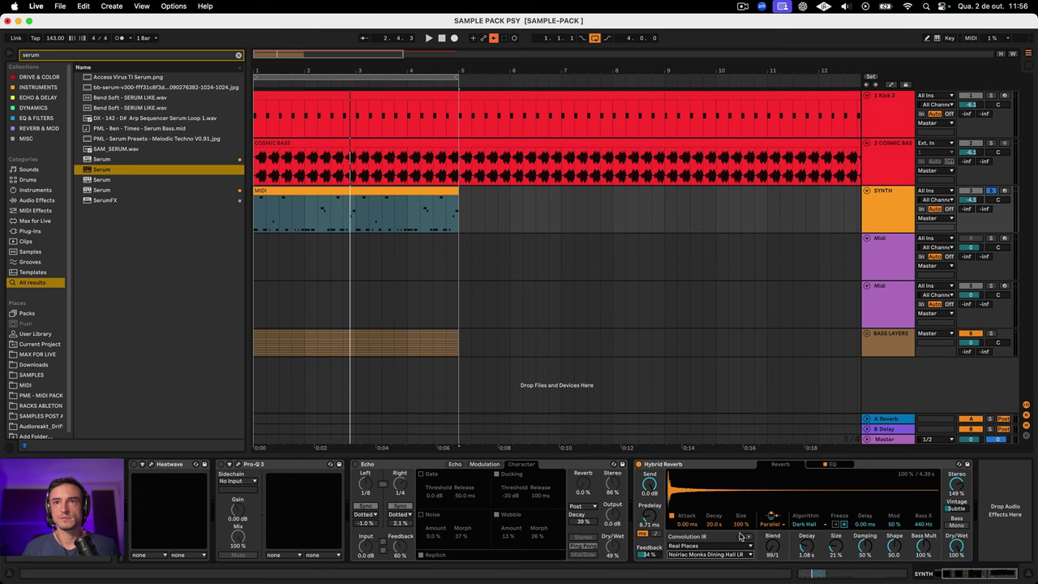
Step: Advance the impulse response to Noirlac Cellar LR during playback and set the convolution decay to 782 ms
{"action": "key", "text": "space"}
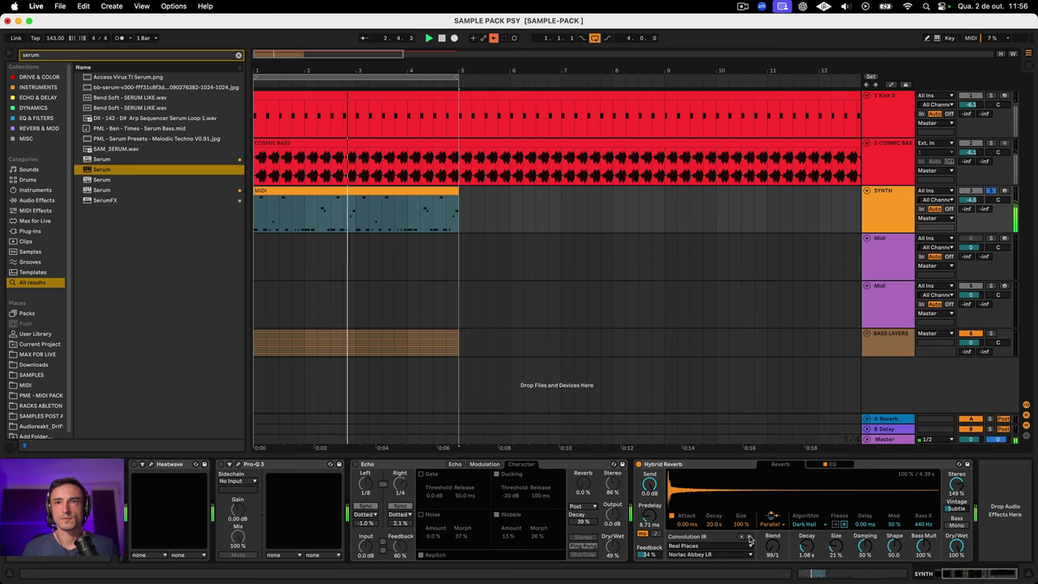
{"action": "left_click", "coordinate": [748, 537]}
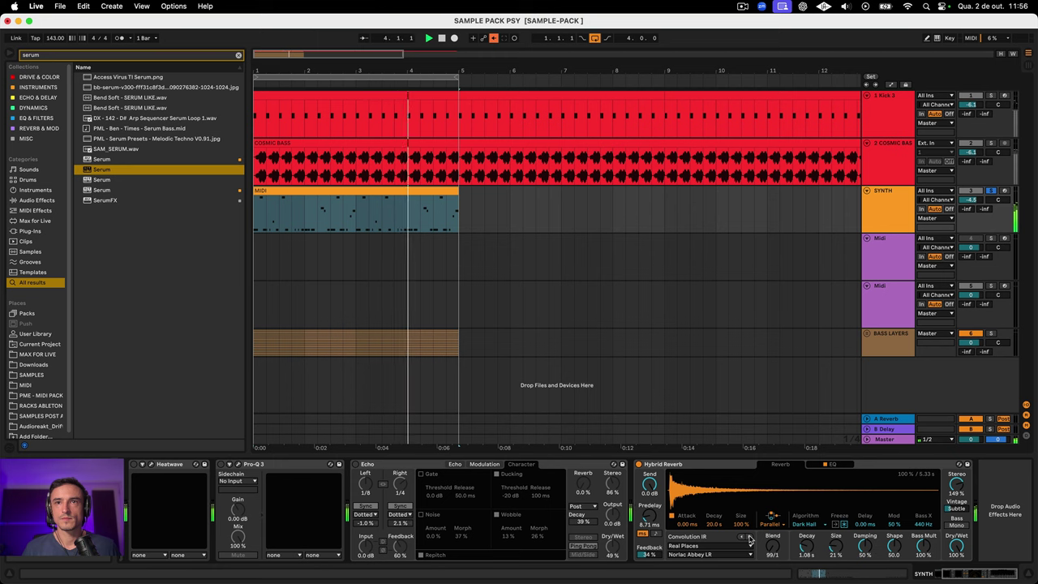
{"action": "left_click", "coordinate": [750, 537]}
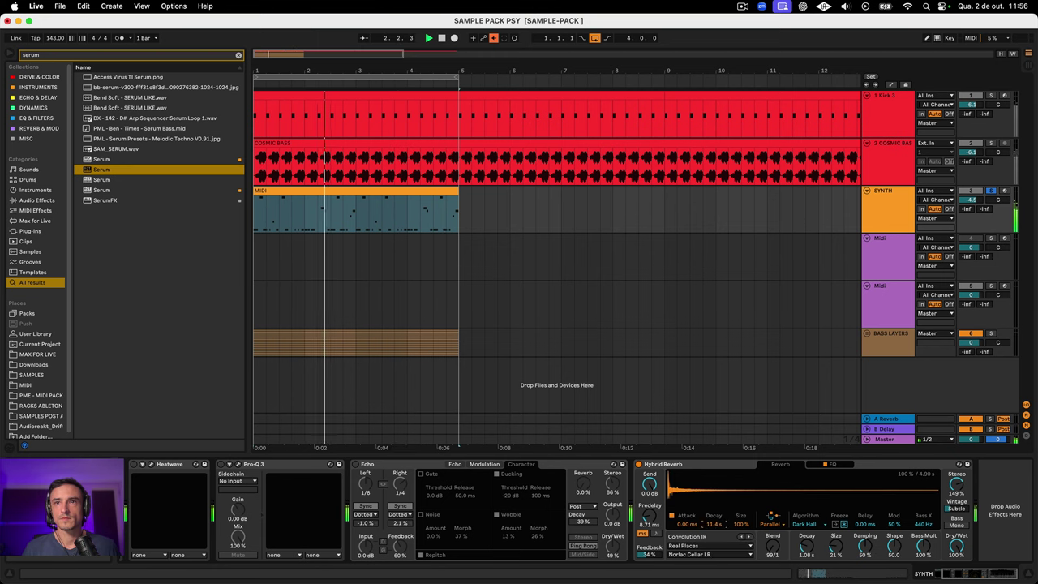
{"action": "mouse_move", "coordinate": [713, 525]}
{"action": "left_mouse_down"}
{"action": "mouse_move", "coordinate": [714, 568]}
{"action": "mouse_move", "coordinate": [717, 534]}
{"action": "left_mouse_up"}
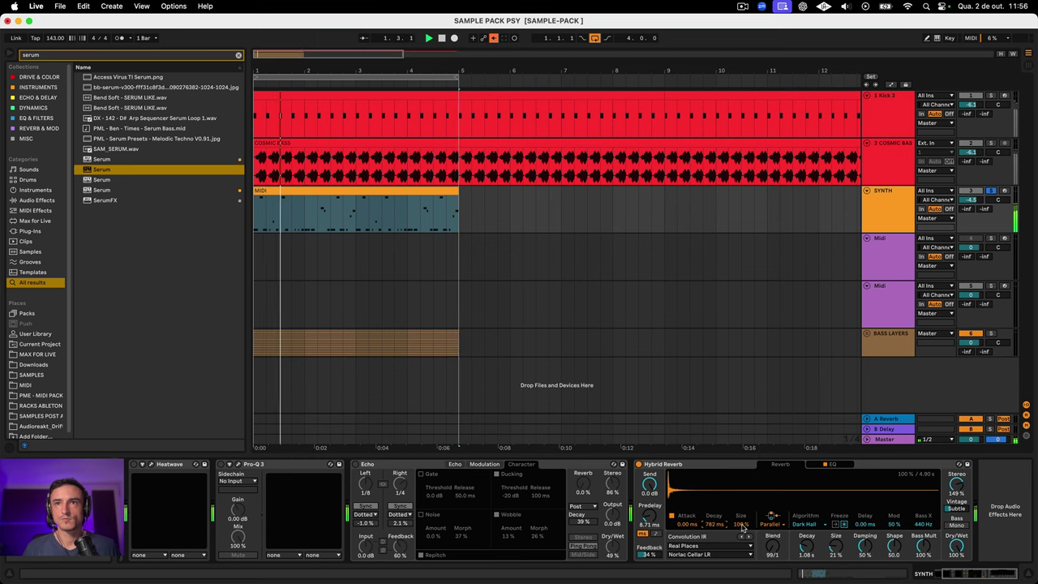
Step: Select Hybrid Reverb's Shimmer algorithm and set the blend to 0/100
{"action": "left_click", "coordinate": [808, 525]}
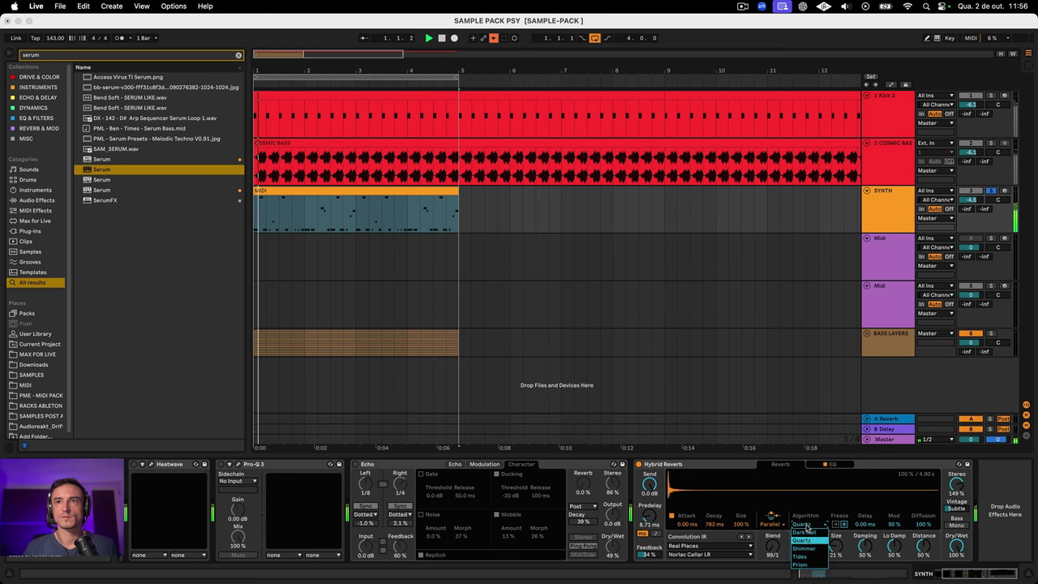
{"action": "left_click", "coordinate": [804, 548]}
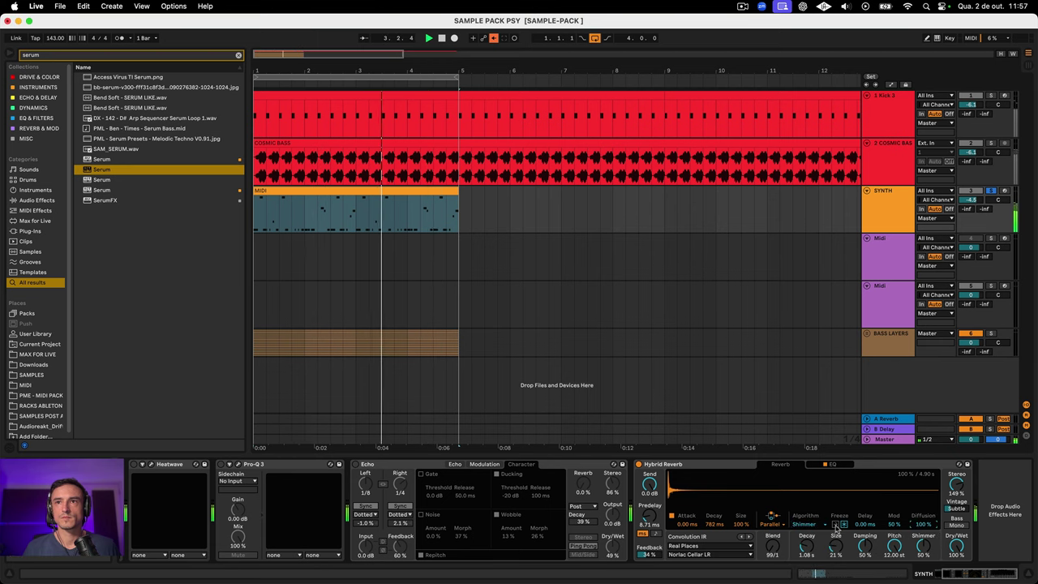
{"action": "mouse_move", "coordinate": [865, 525]}
{"action": "left_mouse_down"}
{"action": "mouse_move", "coordinate": [865, 446]}
{"action": "mouse_move", "coordinate": [865, 525]}
{"action": "left_mouse_up"}
{"action": "key", "text": "space"}
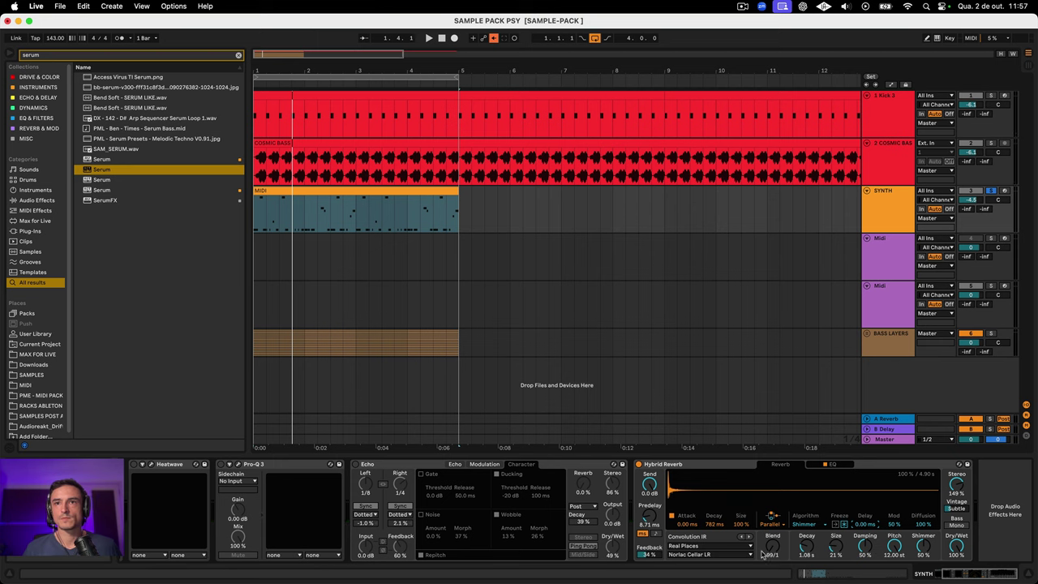
{"action": "left_click_drag", "start_coordinate": [773, 545], "coordinate": [773, 578]}
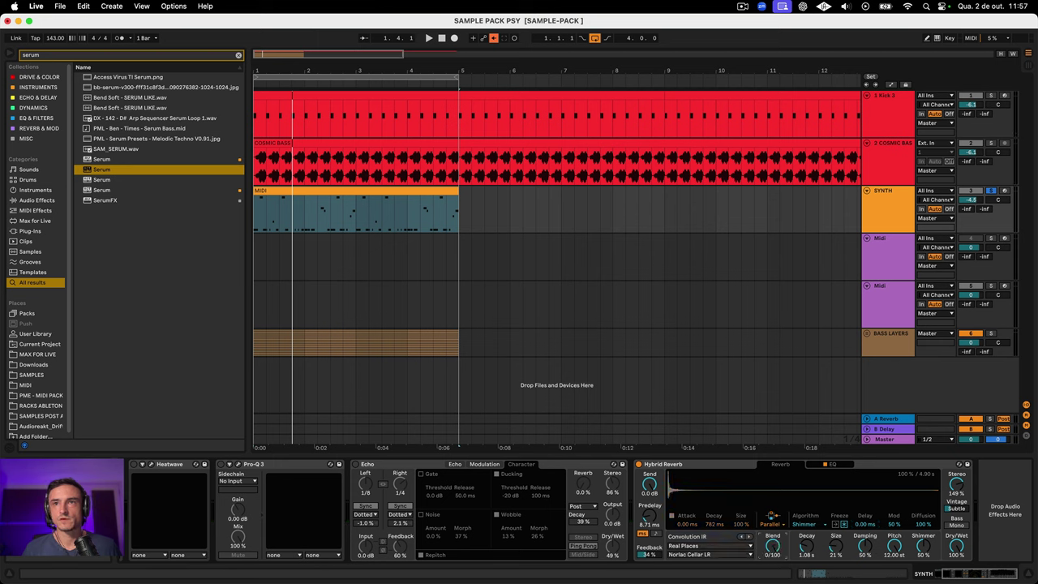
Step: Set the Shimmer reverb's decay to 1.03 s, size to 33 % and damping to 30 % during playback
{"action": "key", "text": "space"}
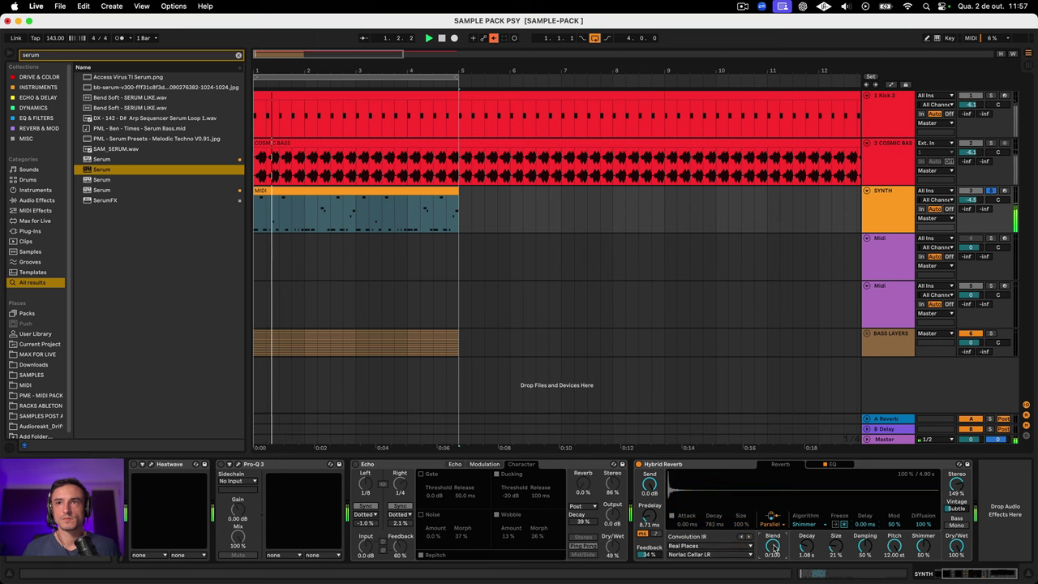
{"action": "left_click_drag", "start_coordinate": [804, 548], "coordinate": [840, 538]}
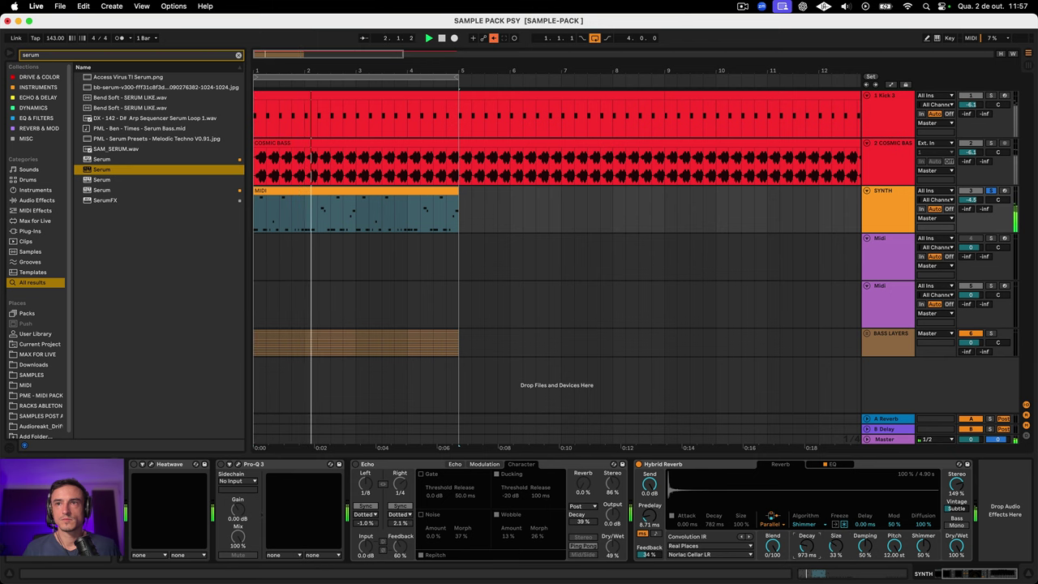
{"action": "mouse_move", "coordinate": [869, 550]}
{"action": "left_mouse_down"}
{"action": "mouse_move", "coordinate": [868, 579]}
{"action": "mouse_move", "coordinate": [868, 567]}
{"action": "left_mouse_up"}
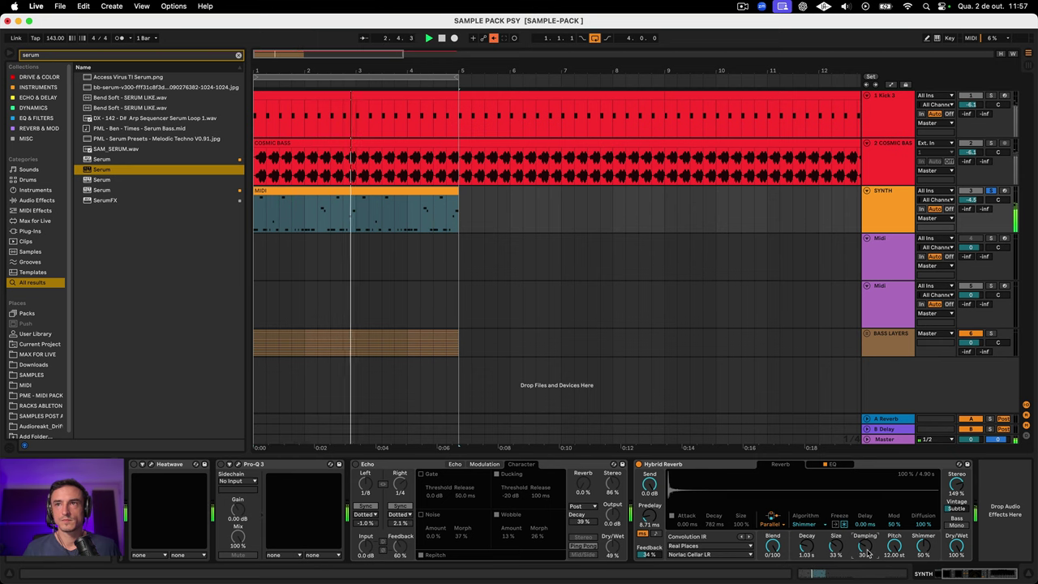
Step: Try the Quartz, Dark Hall, Prism and Tides reverb algorithms and return to Shimmer
{"action": "left_click", "coordinate": [803, 524]}
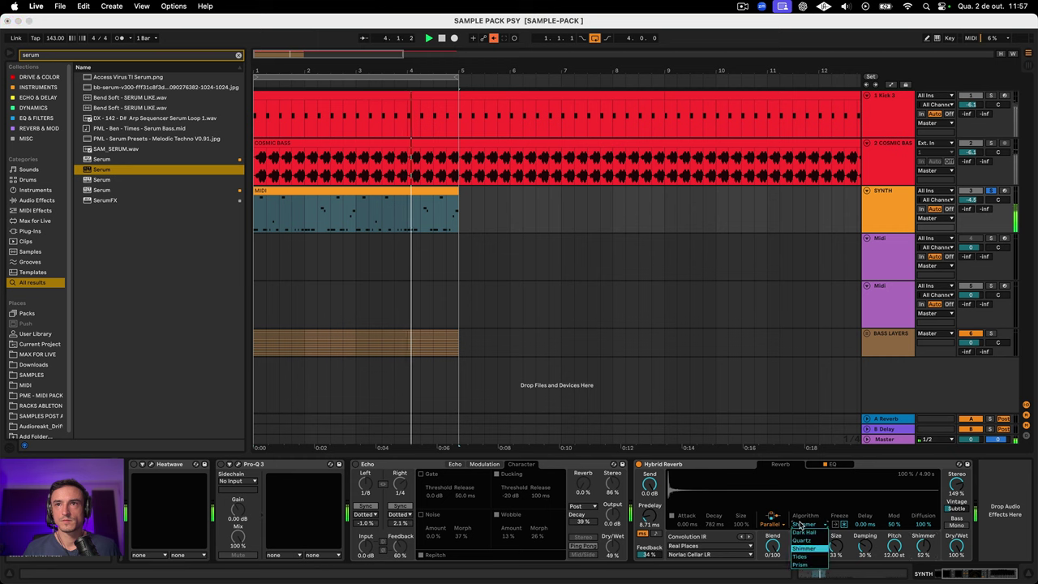
{"action": "left_click", "coordinate": [806, 544]}
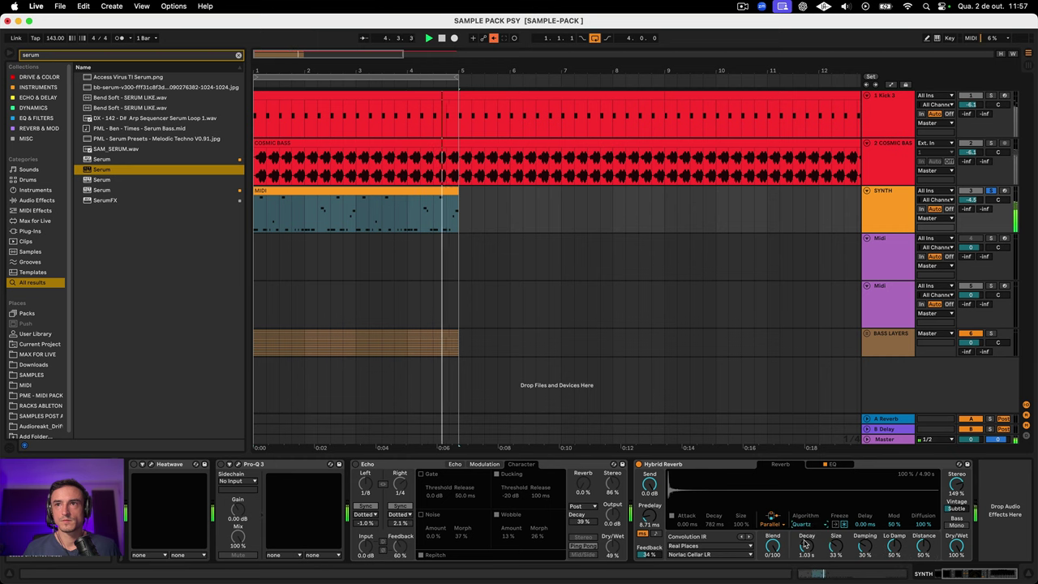
{"action": "left_click", "coordinate": [807, 525]}
{"action": "left_click", "coordinate": [803, 532]}
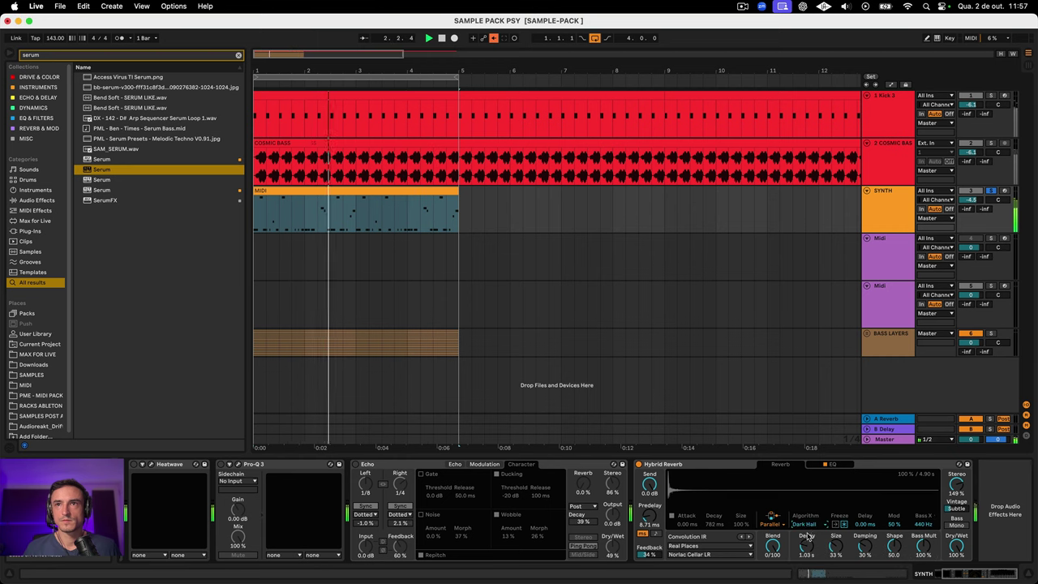
{"action": "left_click", "coordinate": [807, 524]}
{"action": "left_click", "coordinate": [810, 563]}
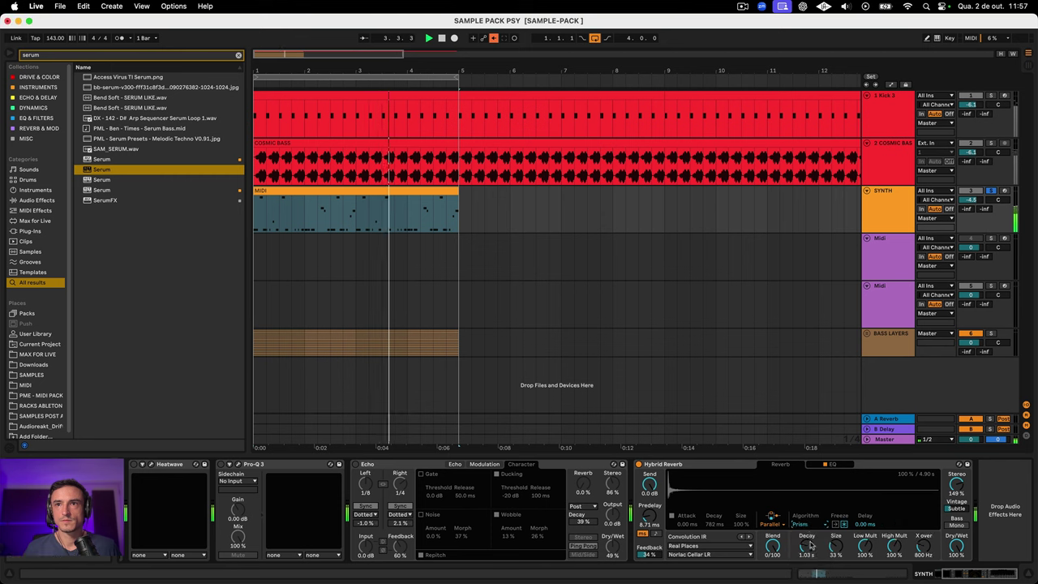
{"action": "left_click", "coordinate": [807, 525]}
{"action": "left_click", "coordinate": [811, 556]}
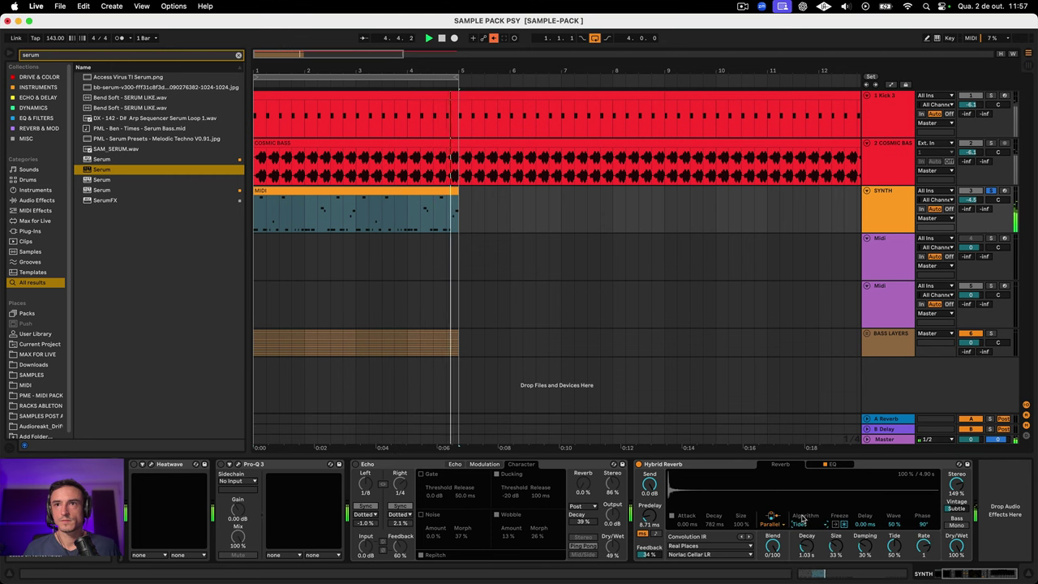
{"action": "left_click", "coordinate": [808, 524]}
{"action": "left_click", "coordinate": [804, 548]}
Step: Set Hybrid Reverb's Shimmer to 63 %, damping and size to 29 %, decay to 552 ms and blend to 52/48
{"action": "left_click_drag", "start_coordinate": [928, 545], "coordinate": [923, 573]}
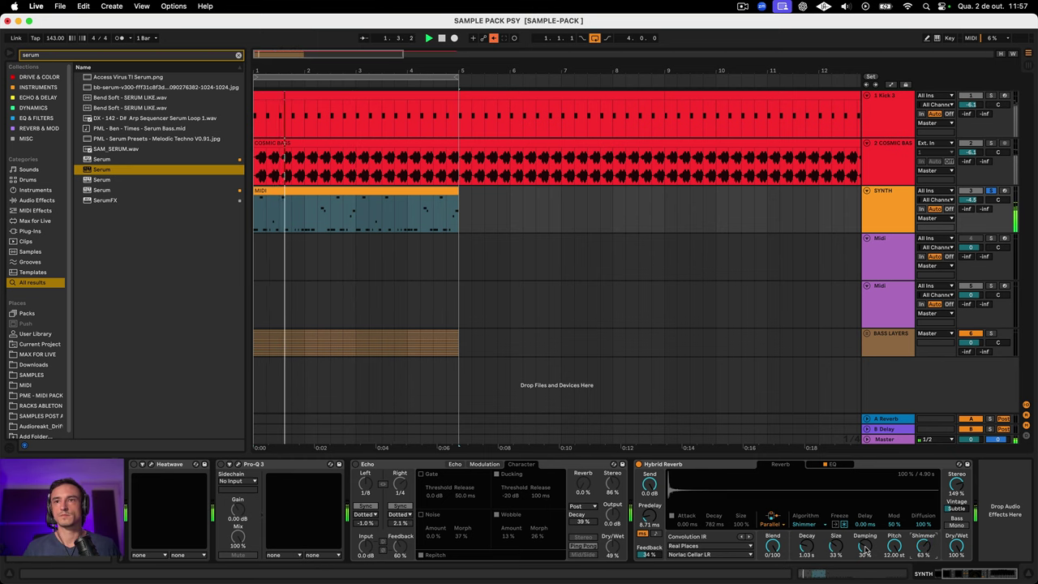
{"action": "left_click_drag", "start_coordinate": [865, 546], "coordinate": [865, 517]}
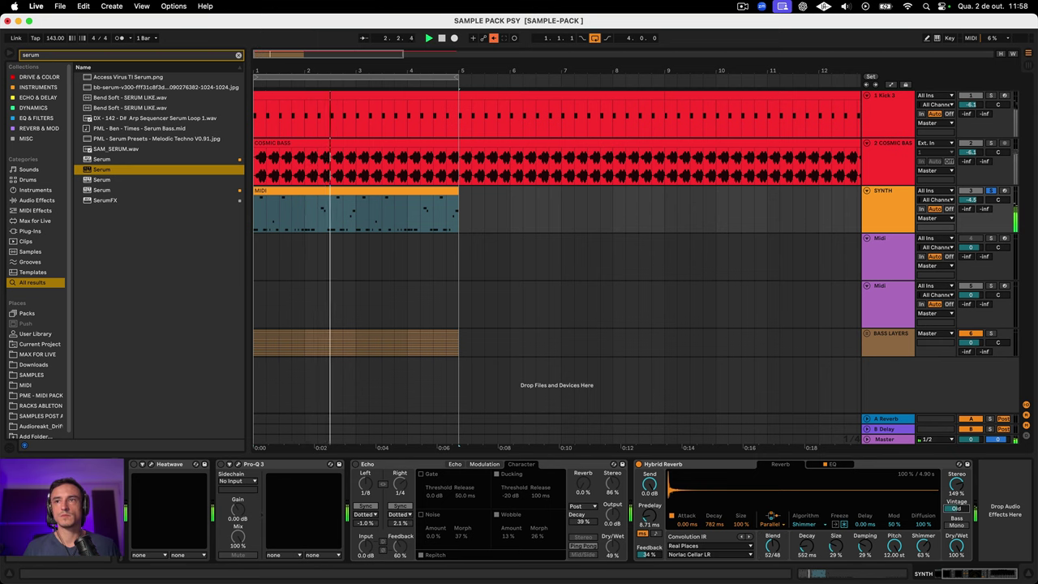
Step: Set Hybrid Reverb's Vintage mode to Old and its stereo width to 131 %
{"action": "left_click_drag", "start_coordinate": [957, 510], "coordinate": [957, 543]}
{"action": "left_click_drag", "start_coordinate": [956, 484], "coordinate": [957, 444]}
{"action": "left_click_drag", "start_coordinate": [957, 485], "coordinate": [956, 477]}
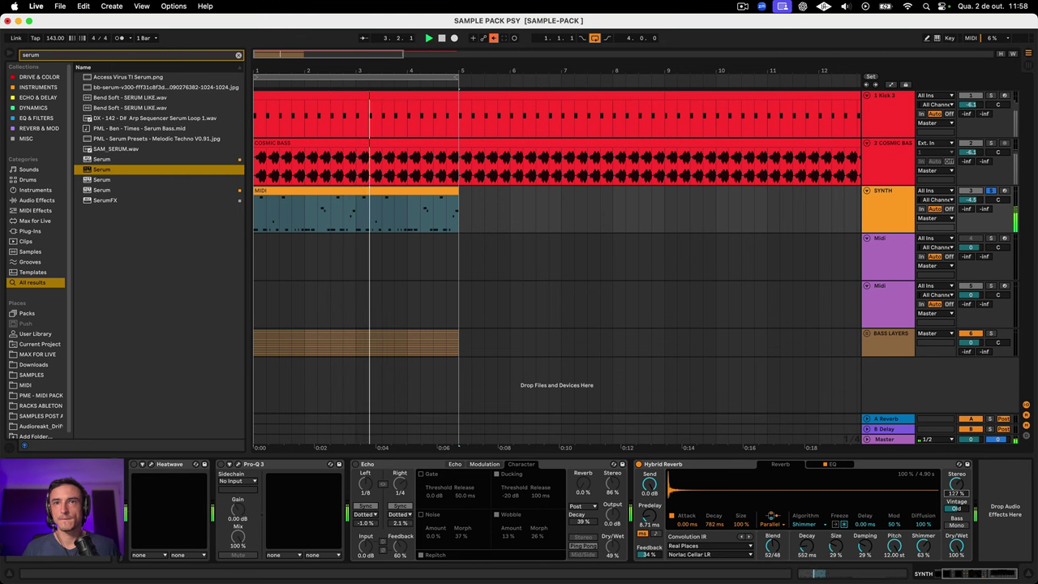
Step: Set Hybrid Reverb's dry/wet to 35 % and reactivate Echo with its dry/wet at 38 %
{"action": "left_click_drag", "start_coordinate": [957, 548], "coordinate": [957, 581]}
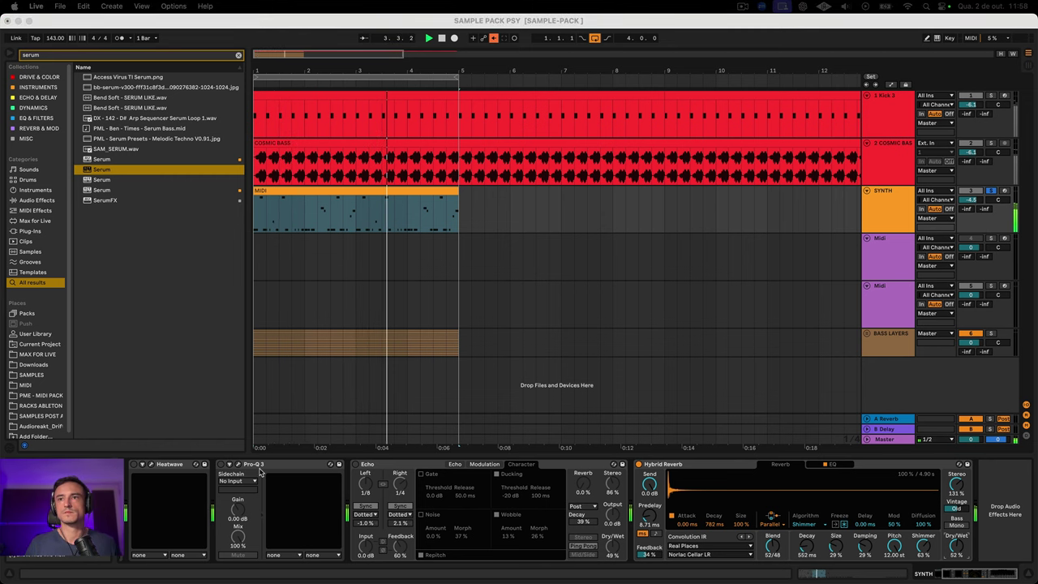
{"action": "left_click", "coordinate": [606, 466]}
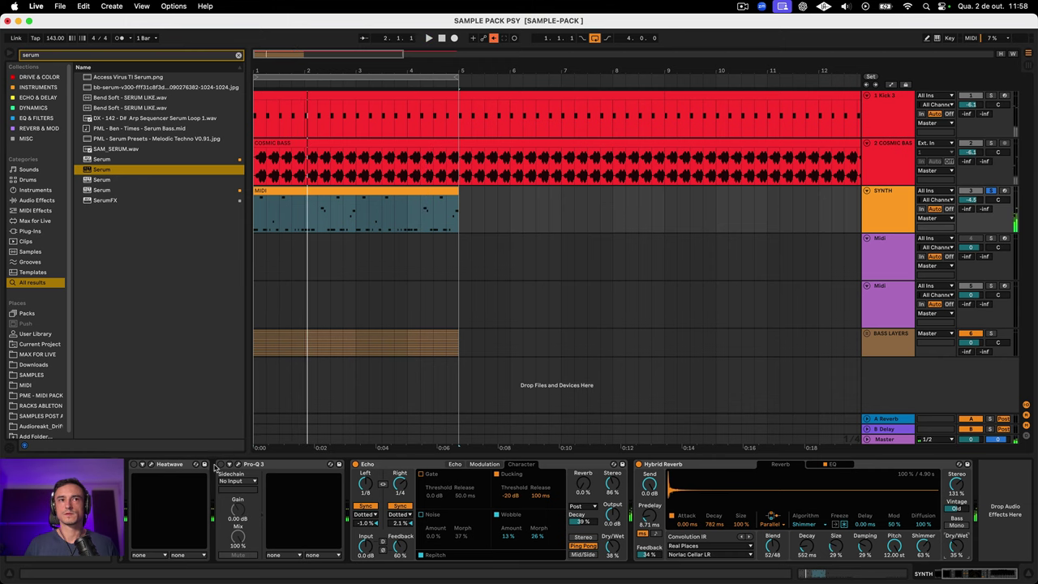
Step: Activate Pro-Q 3 on the synth track and lower its low-cut frequency to 55.864 Hz
{"action": "left_click", "coordinate": [237, 467]}
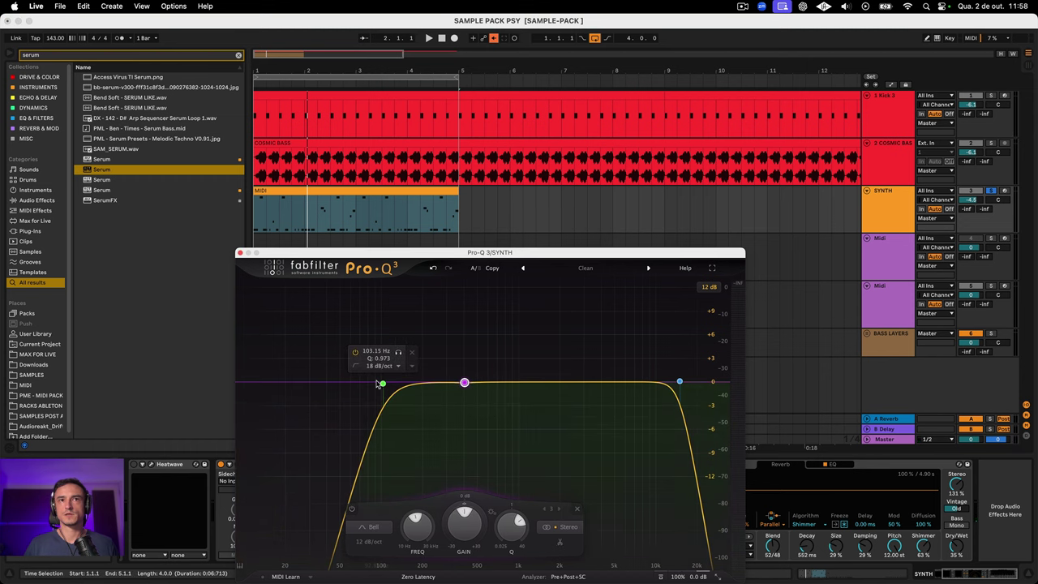
{"action": "left_click_drag", "start_coordinate": [382, 383], "coordinate": [346, 383]}
{"action": "key", "text": "space"}
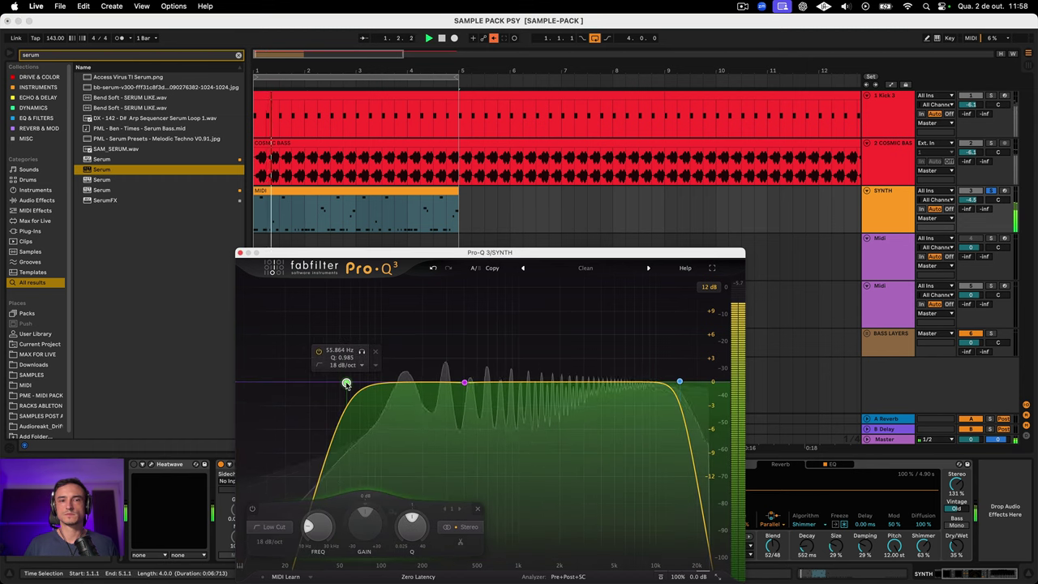
{"action": "left_click", "coordinate": [742, 5]}
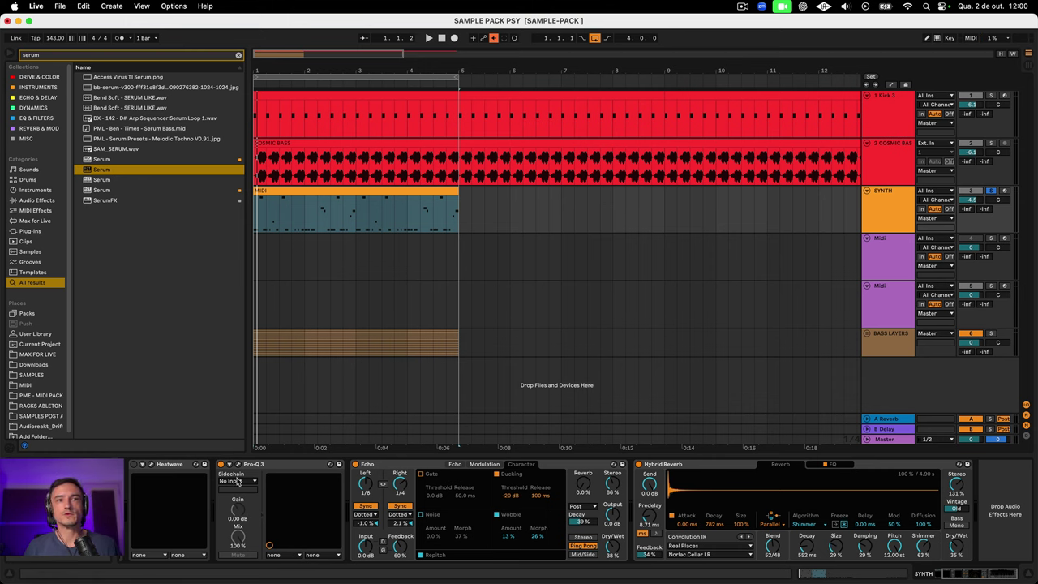
Step: Open Serum and enable the MG Low 12 filter for oscillators A and B, noise and sub, with cutoff around 2842 Hz
{"action": "left_click_drag", "start_coordinate": [418, 470], "coordinate": [427, 474]}
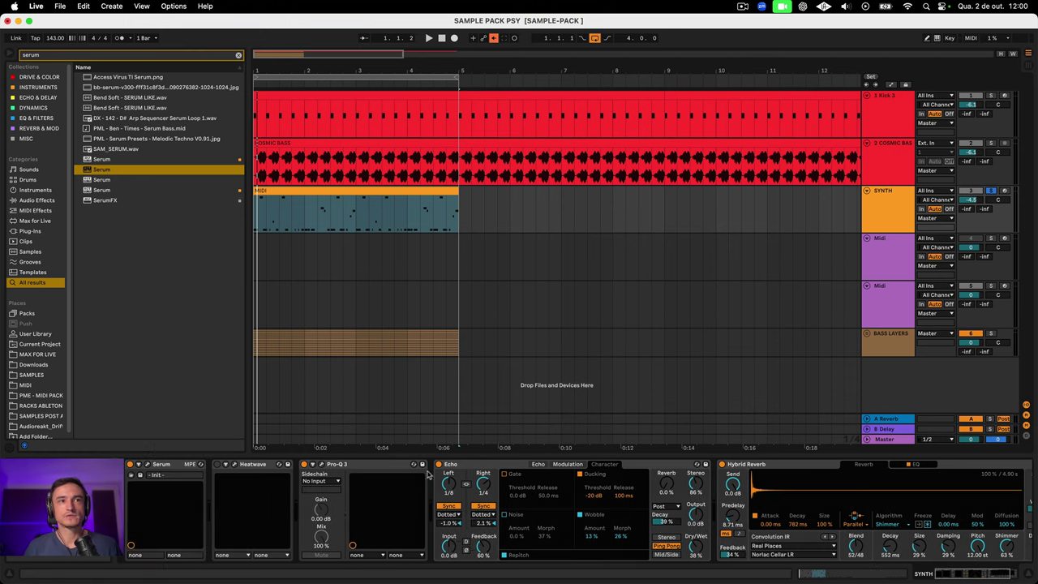
{"action": "left_click", "coordinate": [147, 465]}
{"action": "left_click_drag", "start_coordinate": [415, 86], "coordinate": [486, 84]}
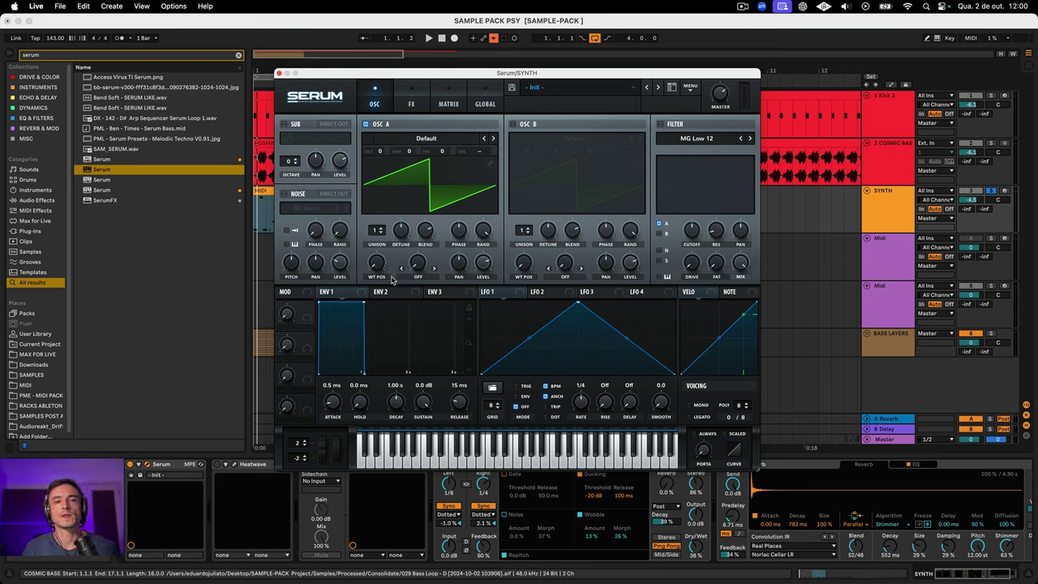
{"action": "left_click", "coordinate": [661, 124]}
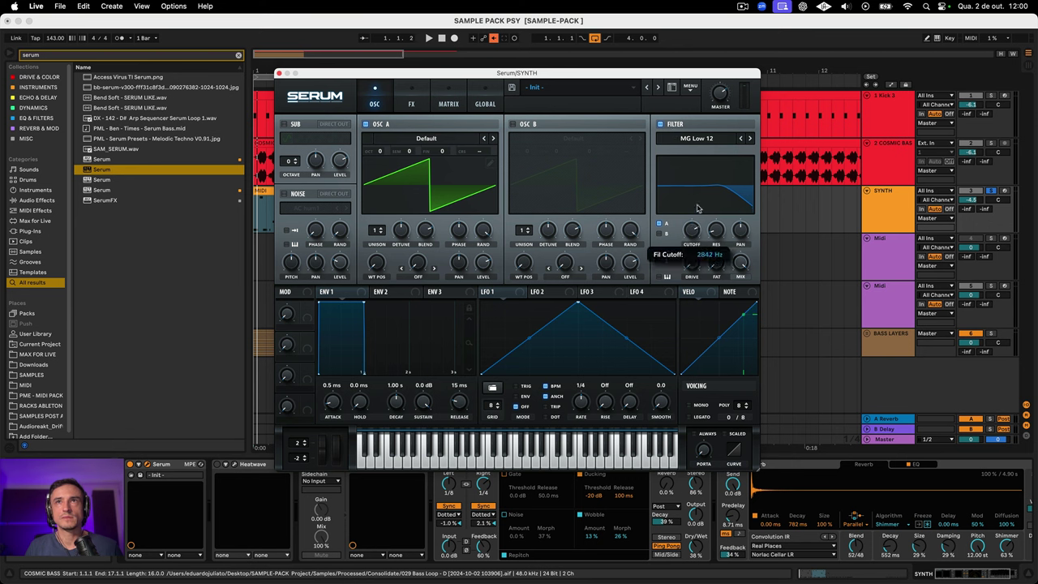
{"action": "key", "text": "space"}
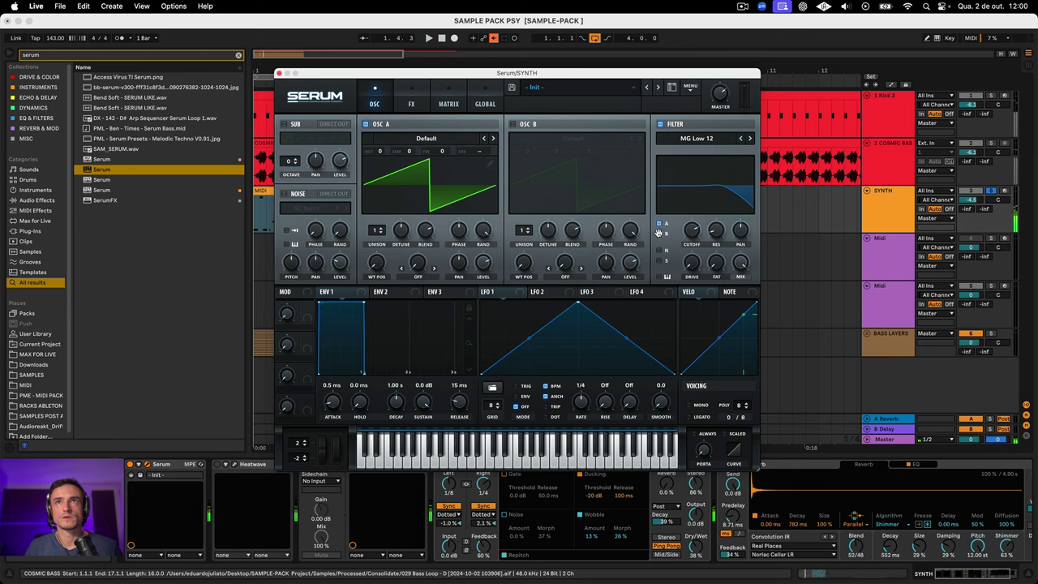
{"action": "left_click_drag", "start_coordinate": [687, 242], "coordinate": [692, 210]}
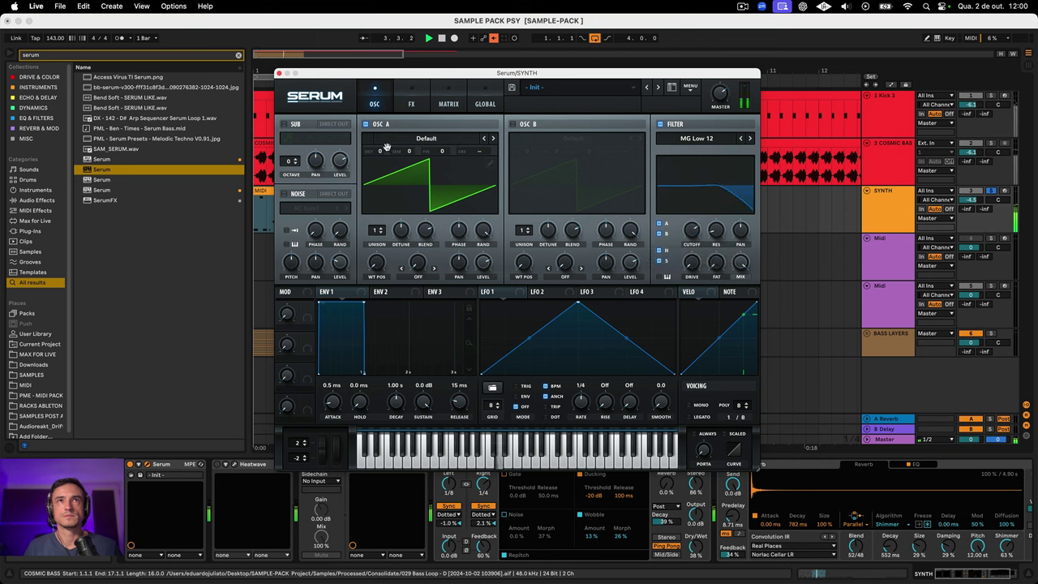
{"action": "left_click_drag", "start_coordinate": [379, 152], "coordinate": [378, 163]}
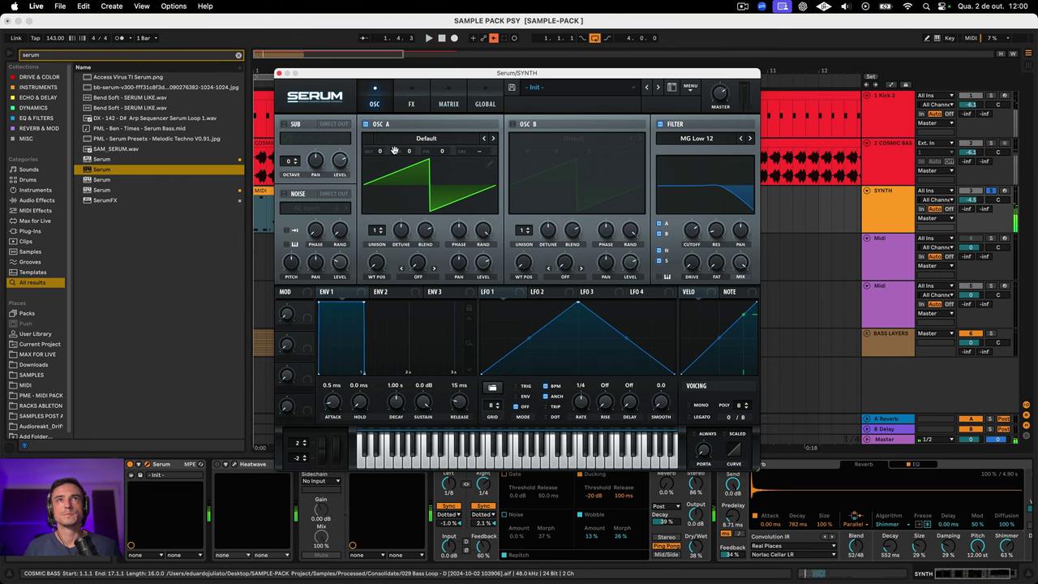
Step: Enable Serum's oscillator B and load the FM_Freak wavetable from the Digital category
{"action": "left_click", "coordinate": [511, 123]}
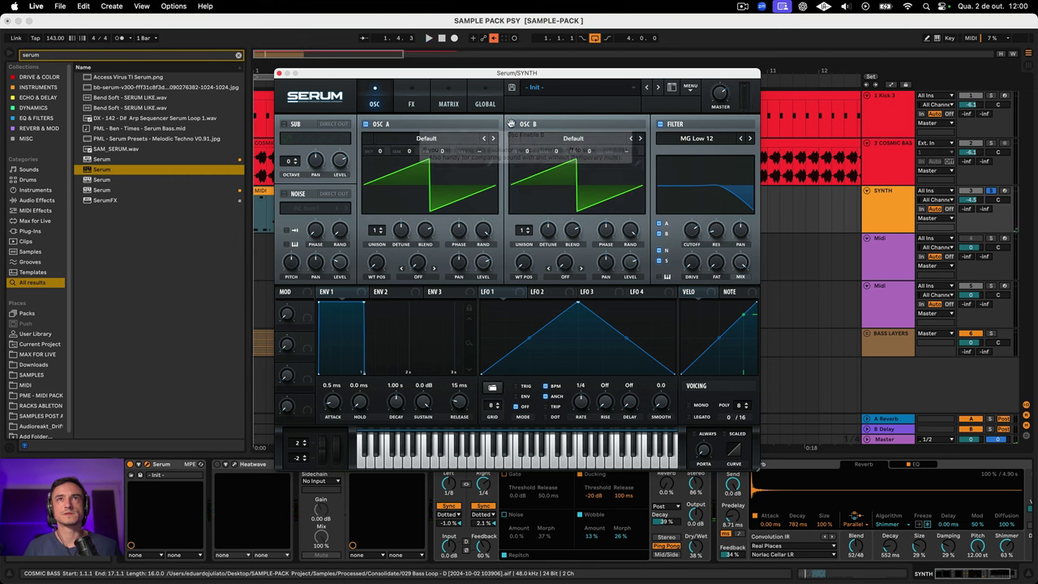
{"action": "left_click", "coordinate": [567, 139]}
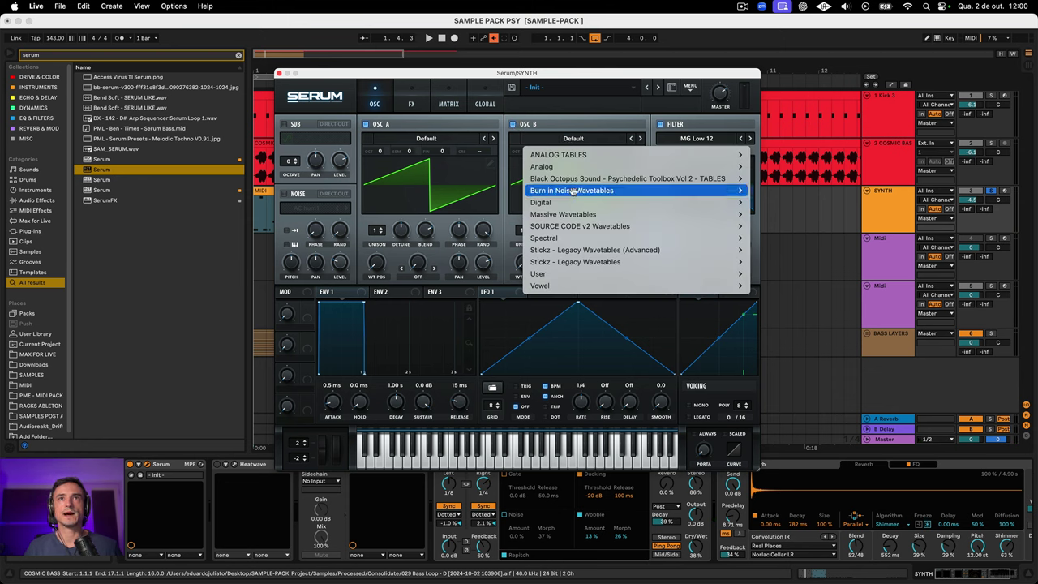
{"action": "mouse_move", "coordinate": [570, 202]}
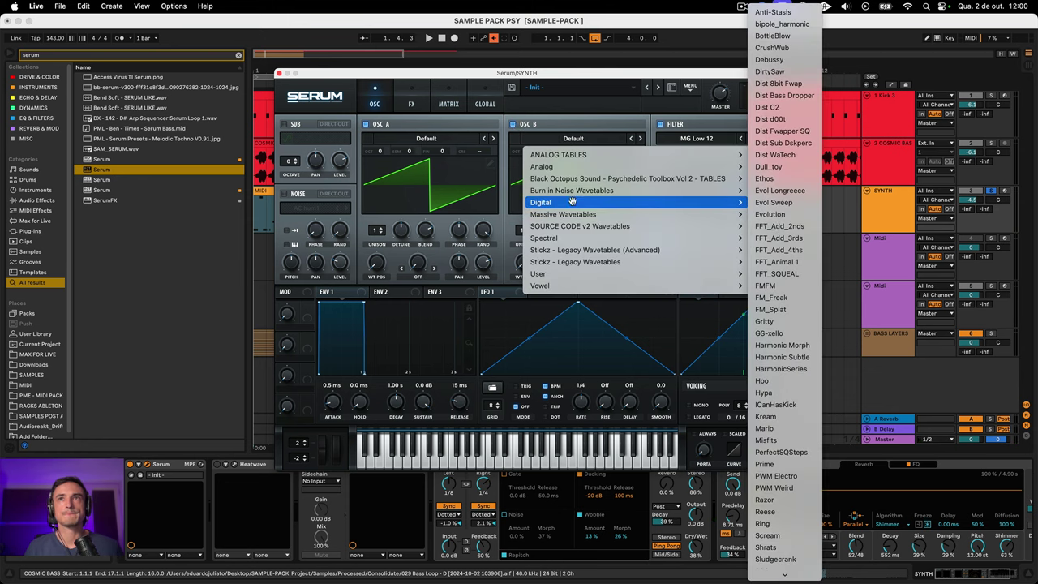
{"action": "left_click", "coordinate": [772, 299]}
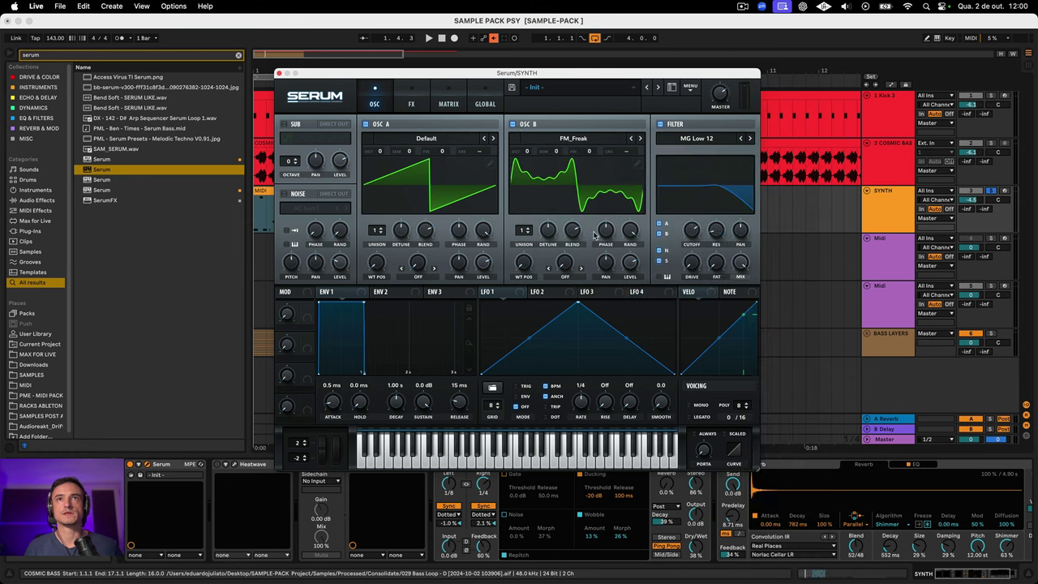
Step: Set oscillator B's unison to 2 voices and slightly lower its detune
{"action": "mouse_move", "coordinate": [524, 261]}
{"action": "left_mouse_down"}
{"action": "mouse_move", "coordinate": [530, 214]}
{"action": "mouse_move", "coordinate": [525, 232]}
{"action": "mouse_move", "coordinate": [546, 244]}
{"action": "mouse_move", "coordinate": [541, 266]}
{"action": "left_mouse_up"}
{"action": "left_click", "coordinate": [524, 230]}
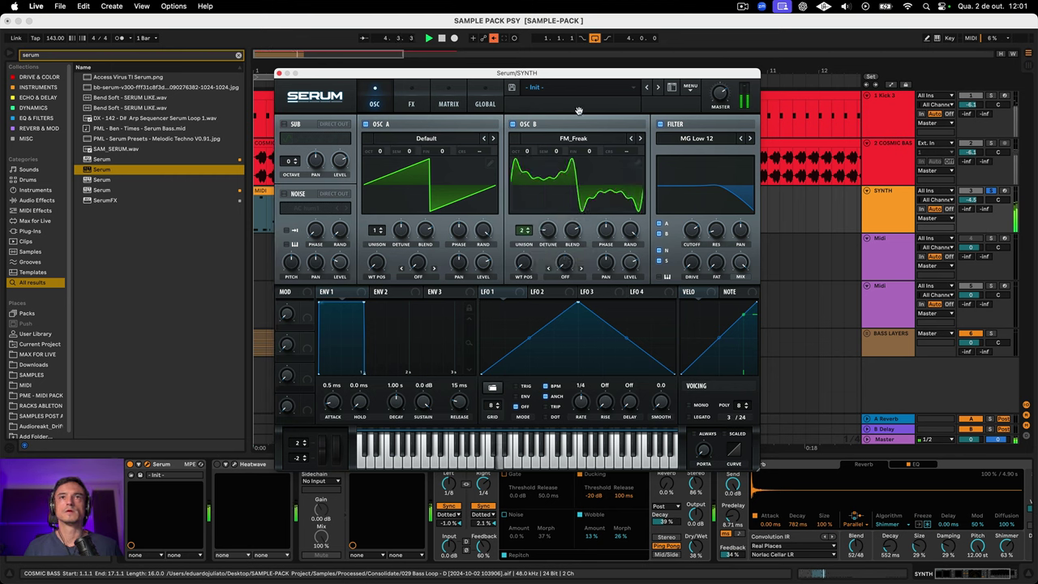
{"action": "left_click", "coordinate": [549, 234]}
{"action": "left_click_drag", "start_coordinate": [485, 229], "coordinate": [485, 231]}
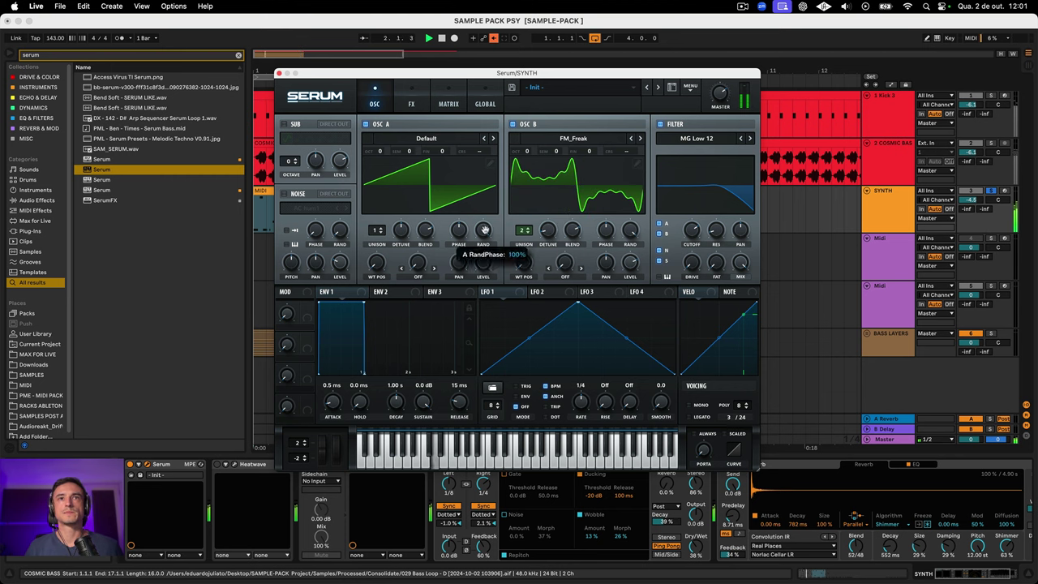
{"action": "left_click_drag", "start_coordinate": [480, 386], "coordinate": [480, 384]}
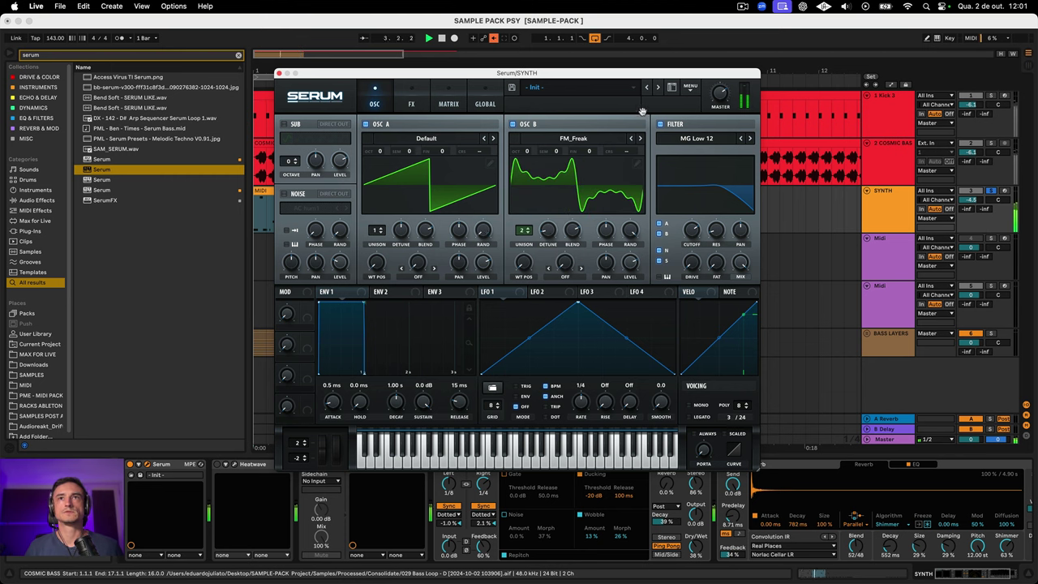
Step: Set oscillator B's fine tuning to 20 cents and sweep the filter cutoff, leaving it raised
{"action": "mouse_move", "coordinate": [587, 148]}
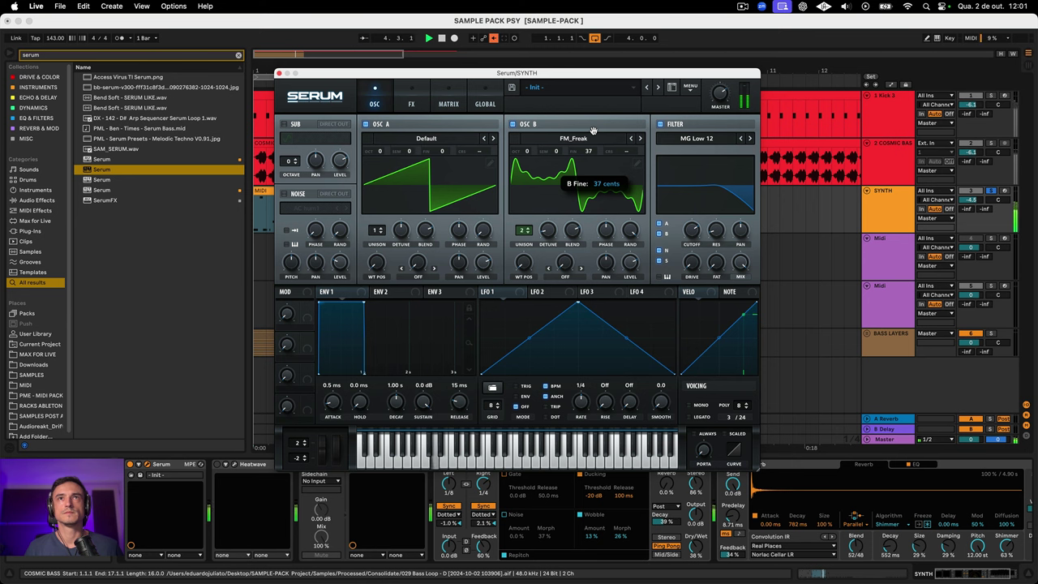
{"action": "left_click_drag", "start_coordinate": [593, 138], "coordinate": [584, 155]}
{"action": "mouse_move", "coordinate": [694, 243]}
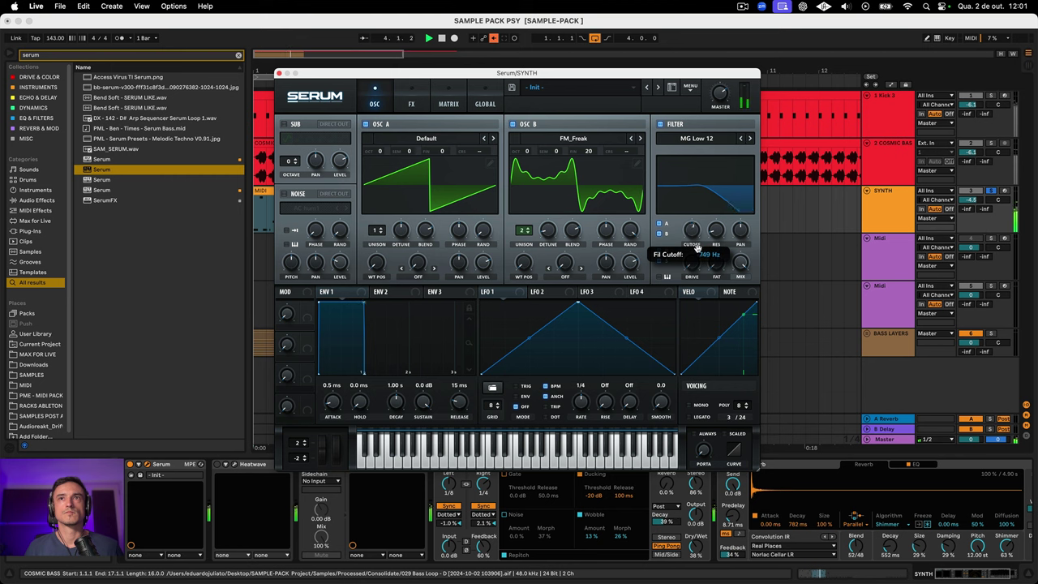
{"action": "left_click_drag", "start_coordinate": [692, 198], "coordinate": [682, 209]}
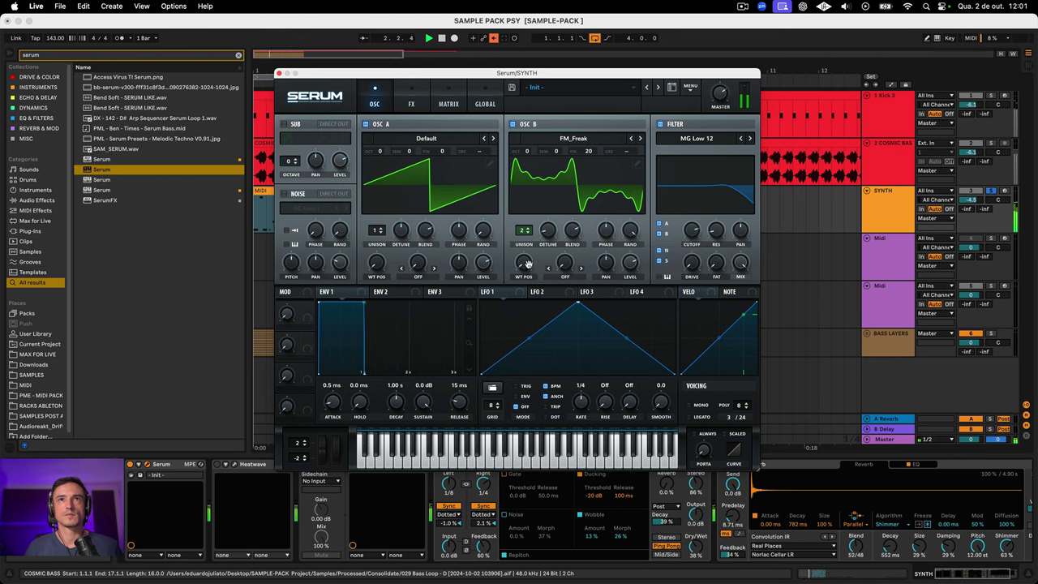
Step: Change oscillator B's wavetable position and switch its wavetable to Gritty
{"action": "left_click_drag", "start_coordinate": [527, 264], "coordinate": [630, 133]}
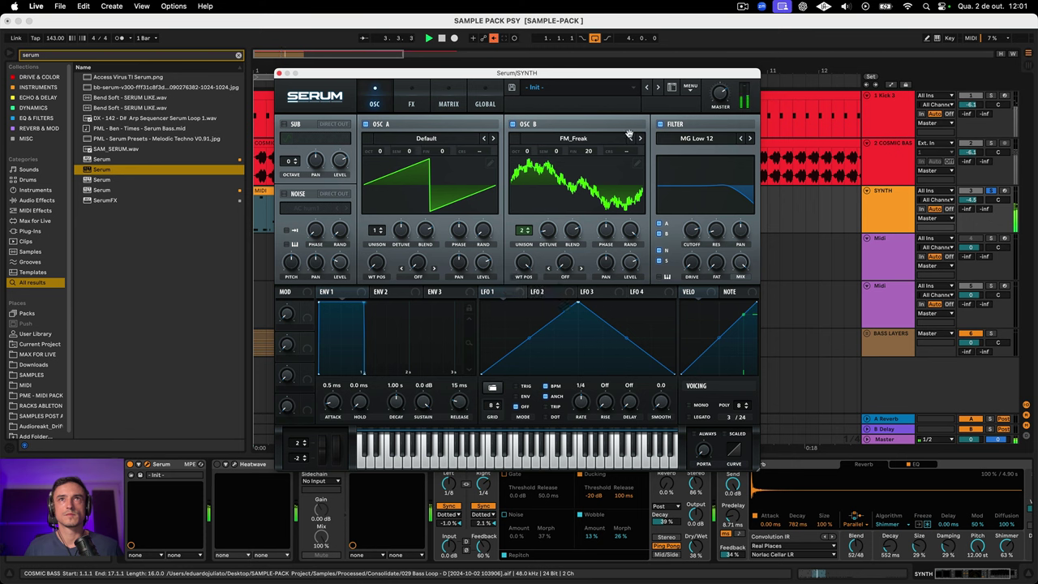
{"action": "left_click", "coordinate": [640, 138]}
{"action": "left_click", "coordinate": [641, 138]}
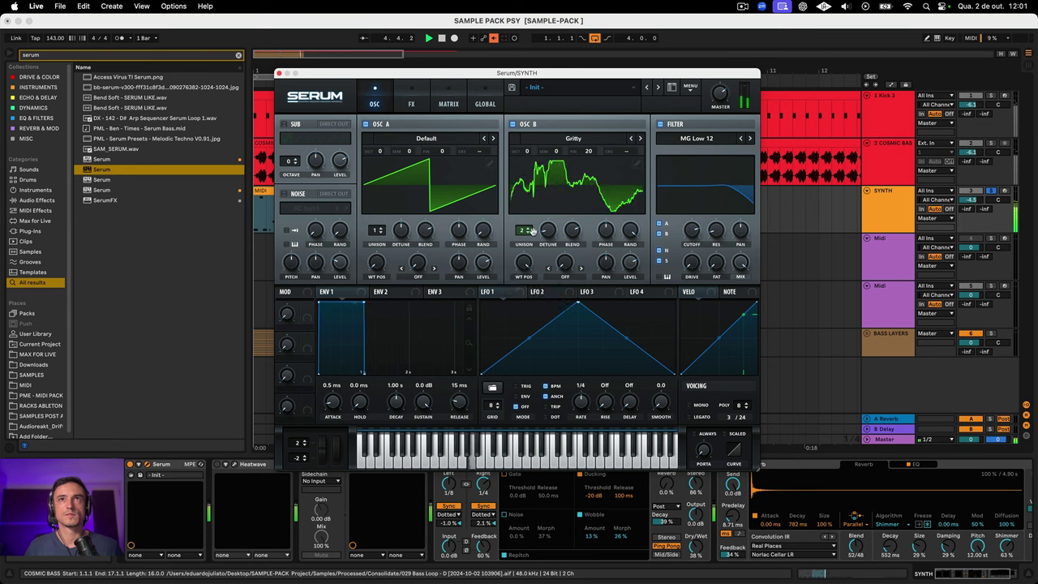
{"action": "mouse_move", "coordinate": [524, 262]}
{"action": "left_mouse_down"}
{"action": "mouse_move", "coordinate": [519, 340]}
{"action": "mouse_move", "coordinate": [524, 231]}
{"action": "mouse_move", "coordinate": [529, 266]}
{"action": "mouse_move", "coordinate": [520, 258]}
{"action": "mouse_move", "coordinate": [516, 289]}
{"action": "mouse_move", "coordinate": [523, 264]}
{"action": "left_mouse_up"}
Step: Isolate oscillator B while setting its octave to -1 and wavetable position to 13, and re-enable oscillator A
{"action": "left_click", "coordinate": [366, 123]}
{"action": "left_click_drag", "start_coordinate": [523, 152], "coordinate": [529, 135]}
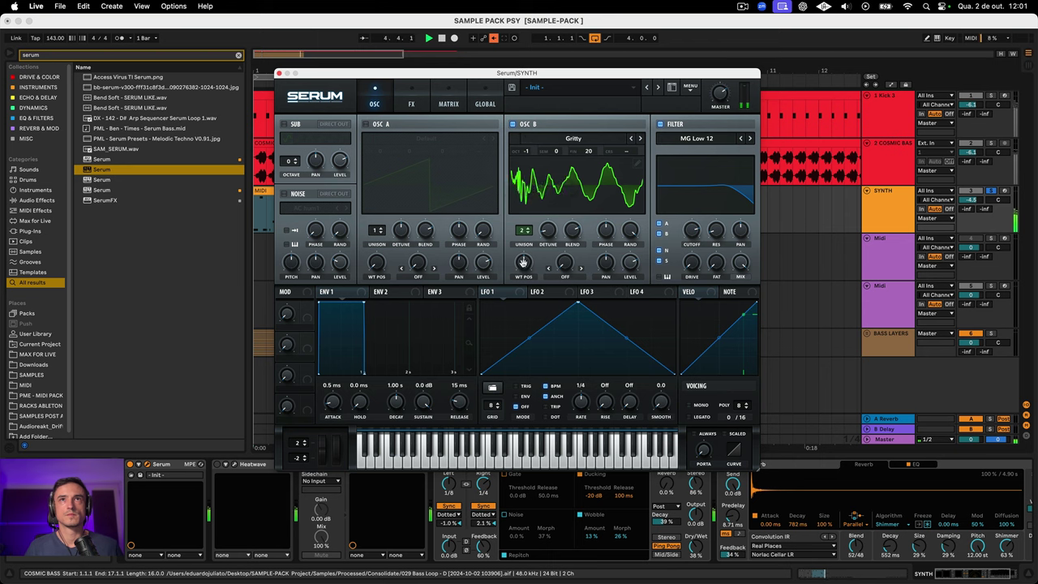
{"action": "left_click_drag", "start_coordinate": [523, 261], "coordinate": [510, 306]}
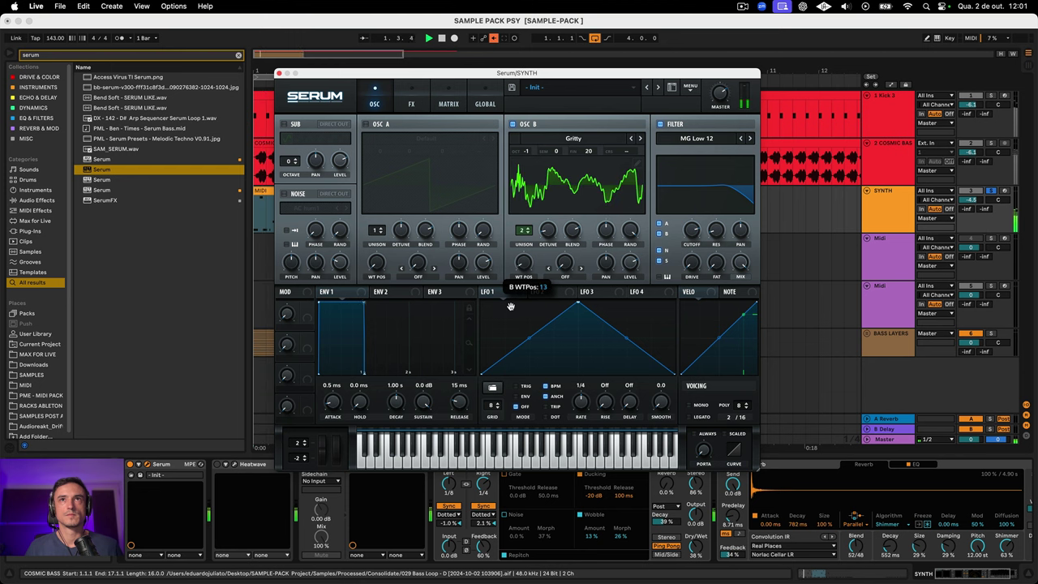
{"action": "left_click", "coordinate": [366, 124]}
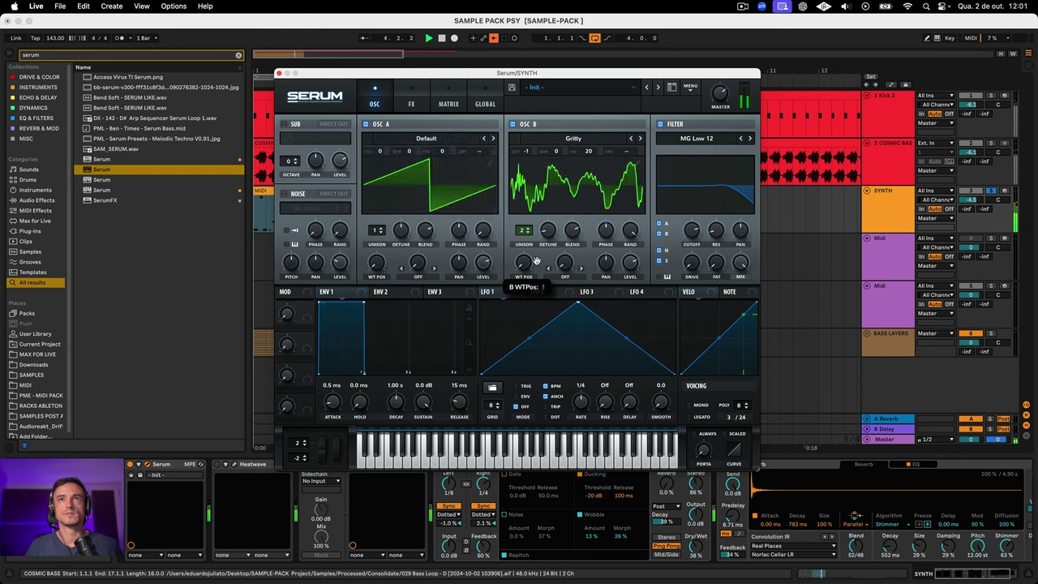
Step: Sweep Serum's filter cutoff up and back down while the loop plays
{"action": "mouse_move", "coordinate": [691, 231]}
{"action": "left_mouse_down"}
{"action": "mouse_move", "coordinate": [689, 249]}
{"action": "mouse_move", "coordinate": [691, 211]}
{"action": "left_mouse_up"}
{"action": "left_click_drag", "start_coordinate": [691, 210], "coordinate": [679, 248]}
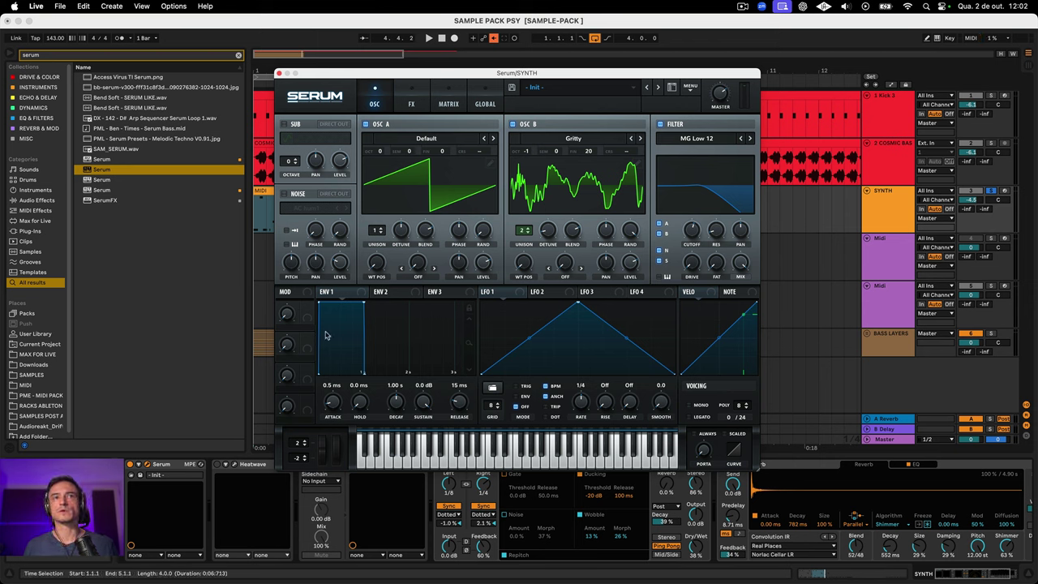
Step: Shape envelope 1 with a 587 ms decay, -24.6 dB sustain and 100 ms release
{"action": "left_click_drag", "start_coordinate": [365, 303], "coordinate": [349, 357]}
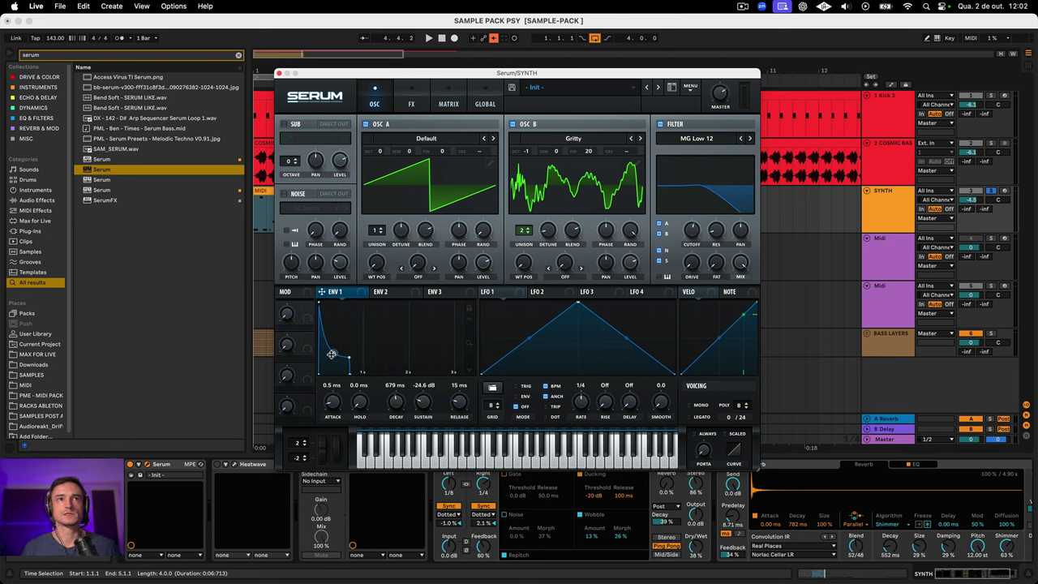
{"action": "key", "text": "space"}
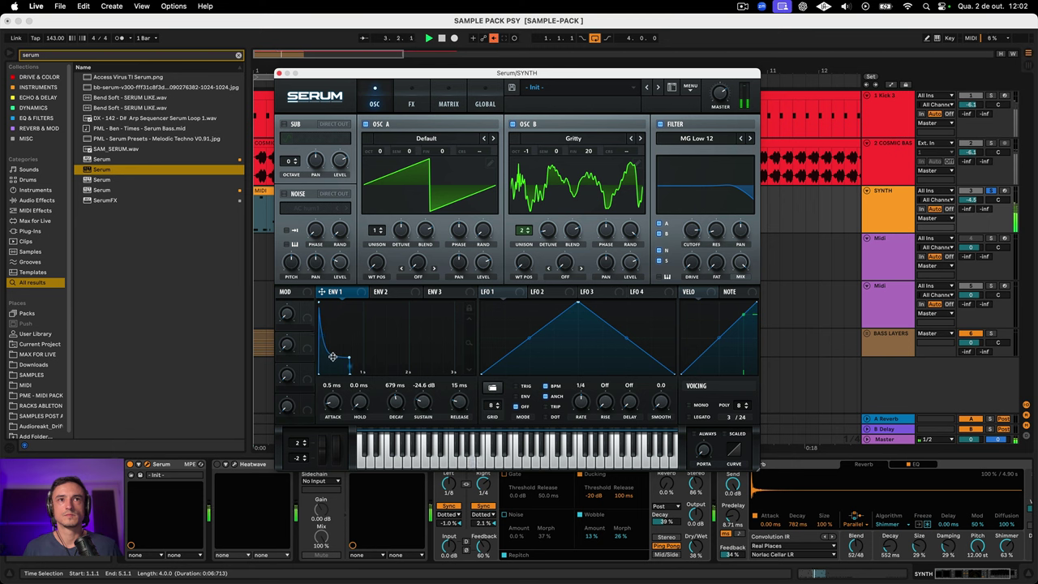
{"action": "mouse_move", "coordinate": [459, 397]}
{"action": "left_mouse_down"}
{"action": "mouse_move", "coordinate": [457, 349]}
{"action": "mouse_move", "coordinate": [456, 391]}
{"action": "left_mouse_up"}
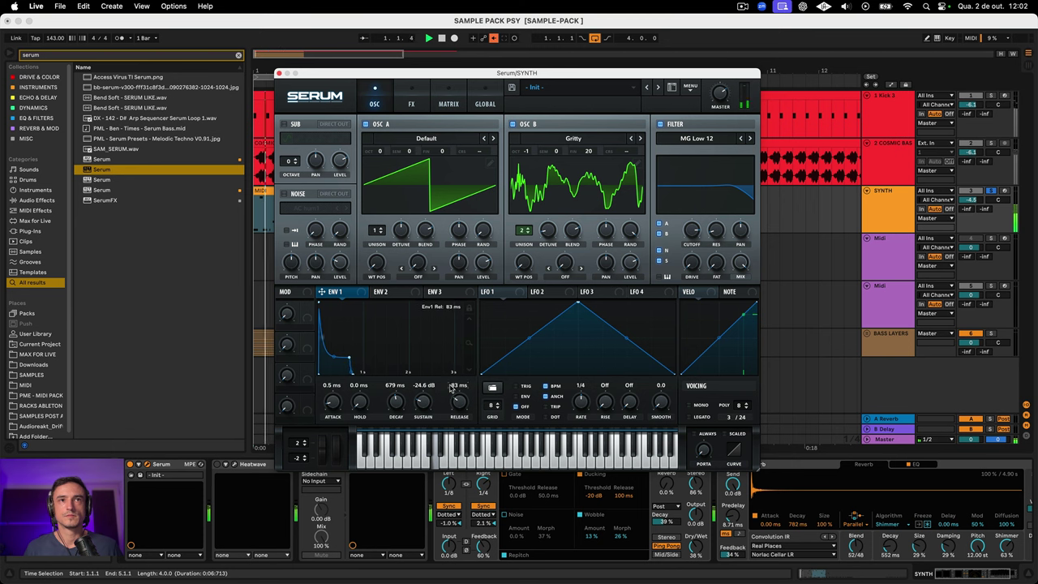
{"action": "left_click_drag", "start_coordinate": [395, 402], "coordinate": [396, 401]}
{"action": "left_click_drag", "start_coordinate": [459, 404], "coordinate": [459, 398]}
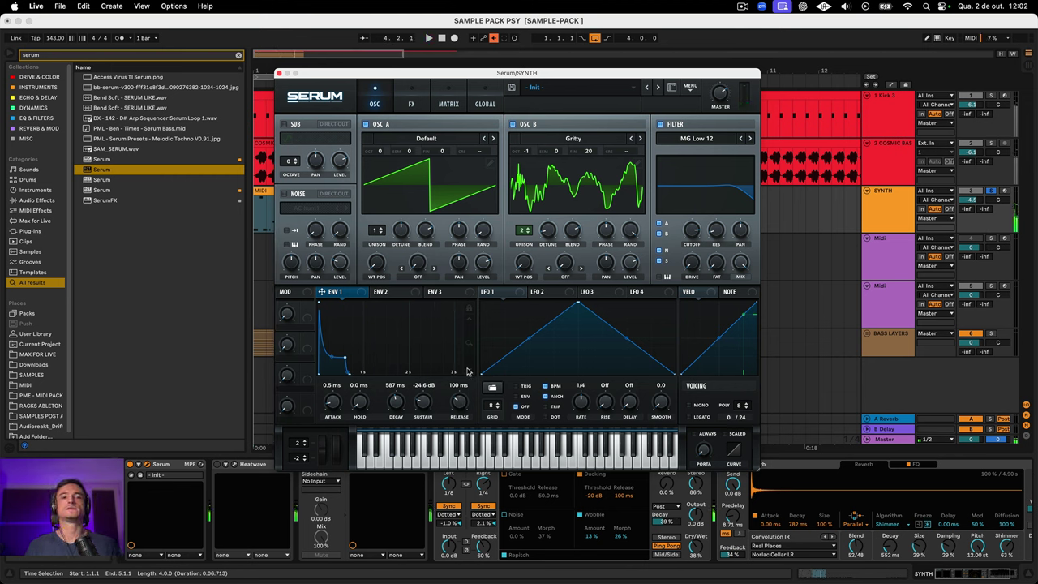
Step: Lower the filter cutoff and modulate it with envelope 2, set to 0.0 ms attack, 805 ms decay and 32.53 % sustain
{"action": "left_click", "coordinate": [387, 292]}
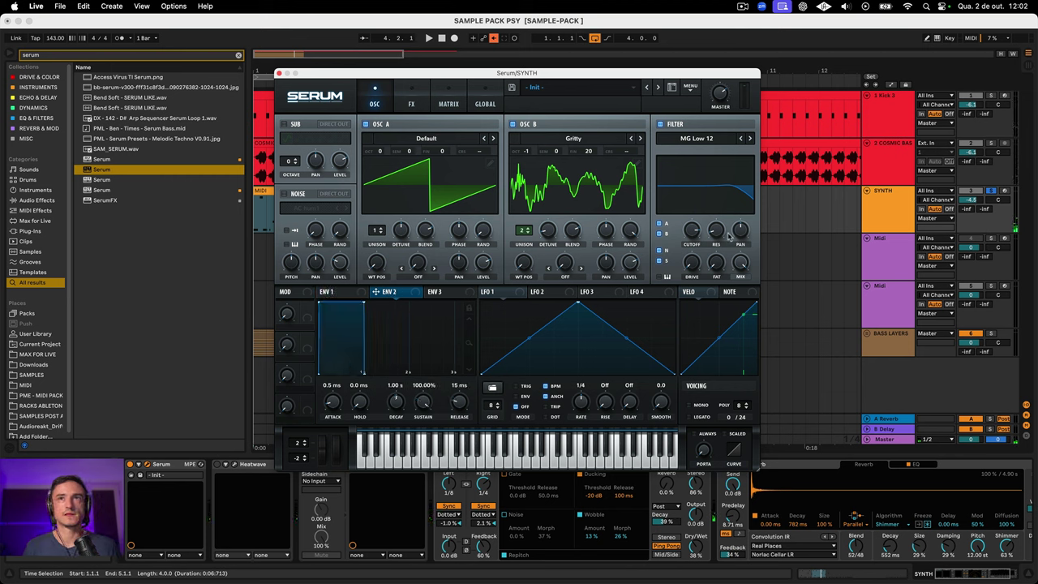
{"action": "left_click_drag", "start_coordinate": [696, 233], "coordinate": [624, 298]}
{"action": "left_click_drag", "start_coordinate": [364, 304], "coordinate": [353, 383]}
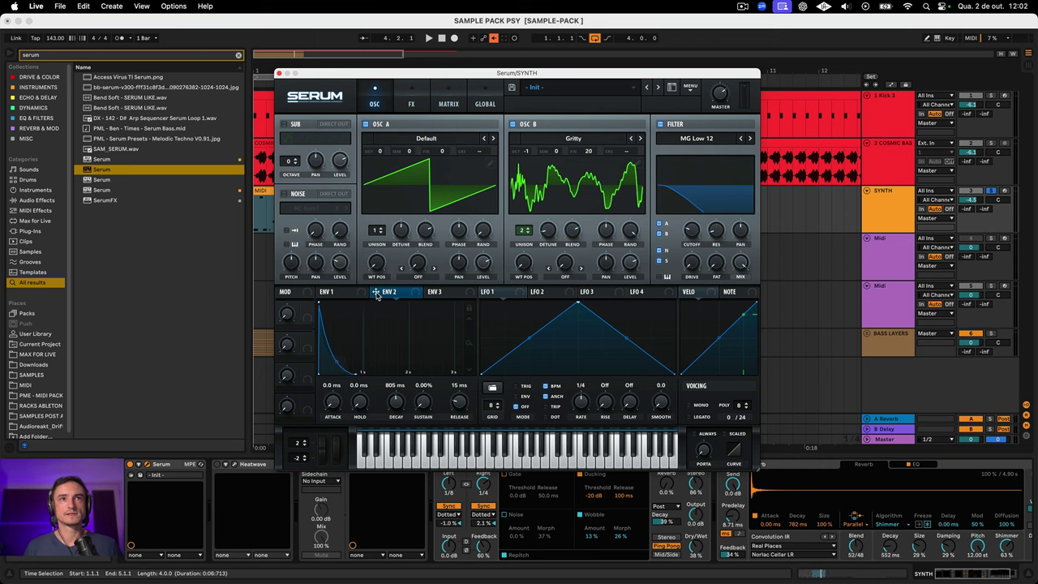
{"action": "left_click_drag", "start_coordinate": [376, 293], "coordinate": [681, 209]}
{"action": "key", "text": "space"}
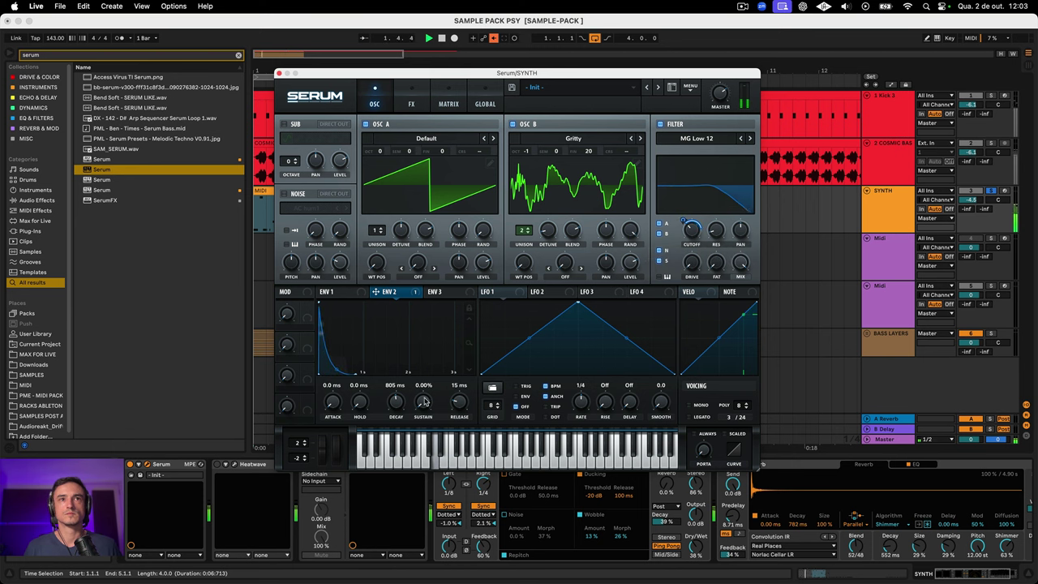
{"action": "left_click_drag", "start_coordinate": [425, 401], "coordinate": [419, 354]}
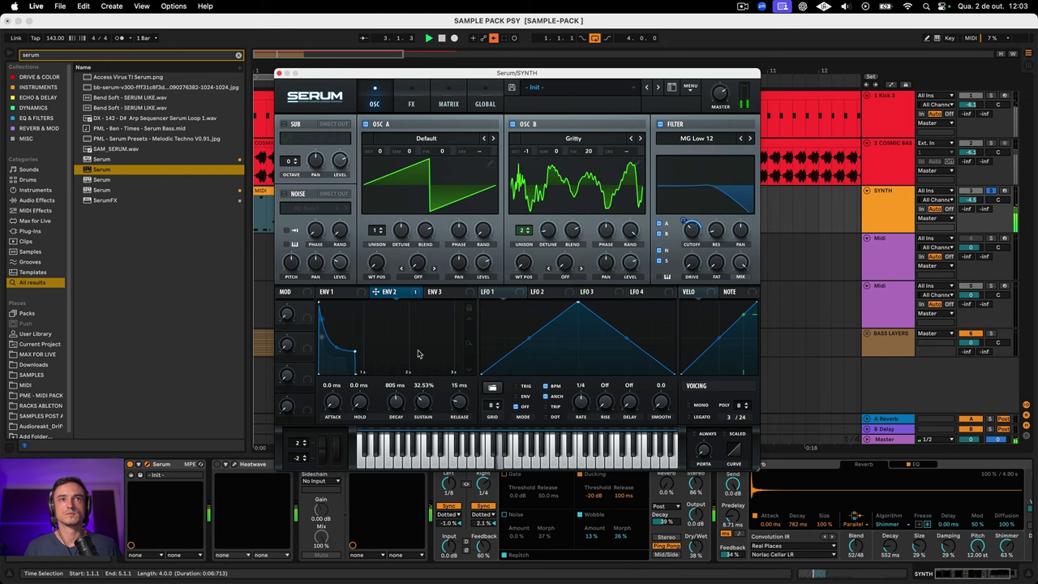
Step: Adjust envelope 2's modulation amount on the filter cutoff and set oscillator B's octave to 0
{"action": "left_click_drag", "start_coordinate": [686, 223], "coordinate": [681, 203]}
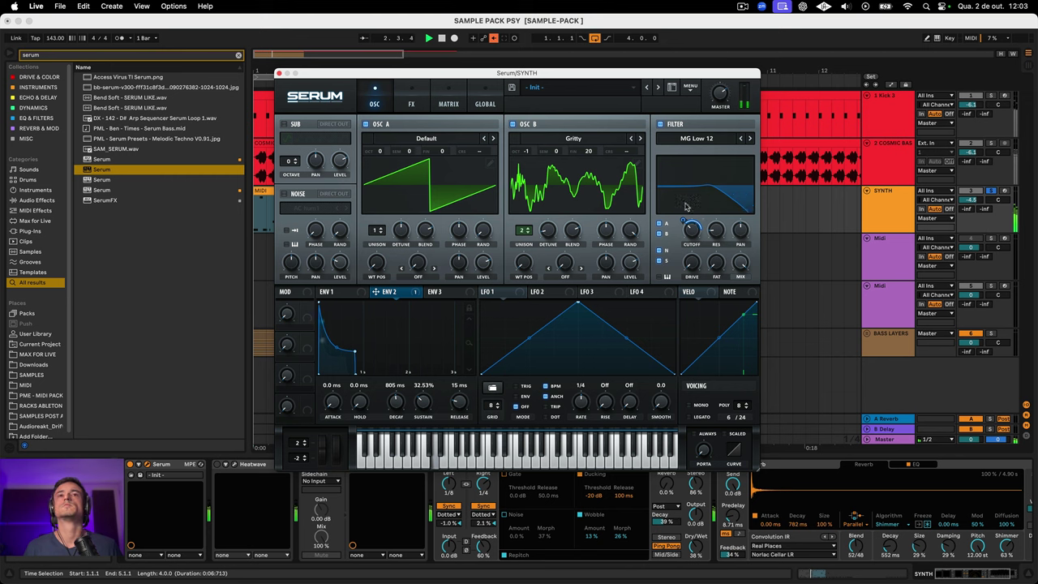
{"action": "left_click_drag", "start_coordinate": [524, 262], "coordinate": [531, 138]}
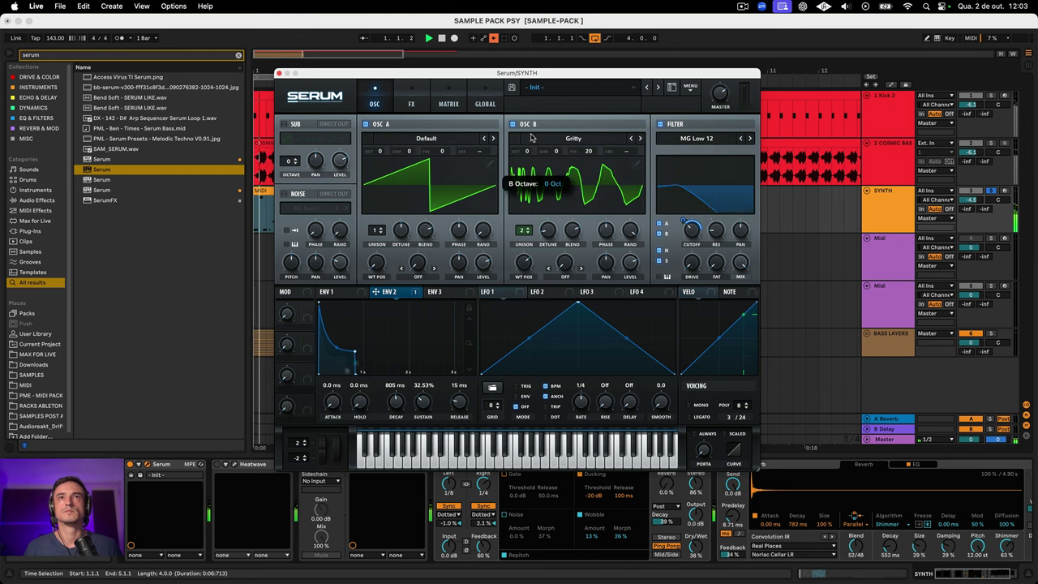
{"action": "left_click_drag", "start_coordinate": [525, 263], "coordinate": [531, 231]}
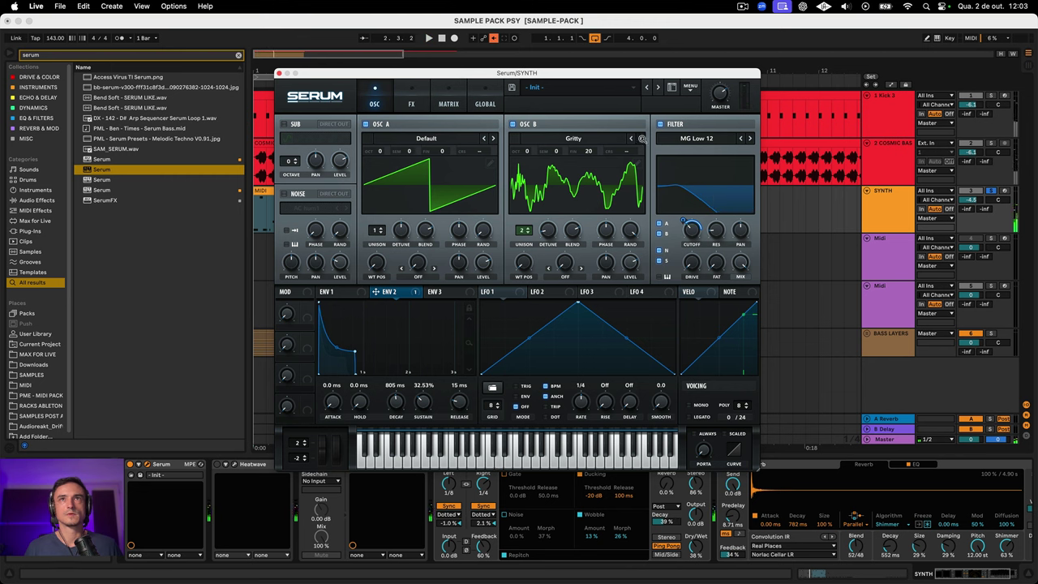
Step: Audition successive wavetables in oscillator B and load ICanHasKick
{"action": "left_click", "coordinate": [640, 139]}
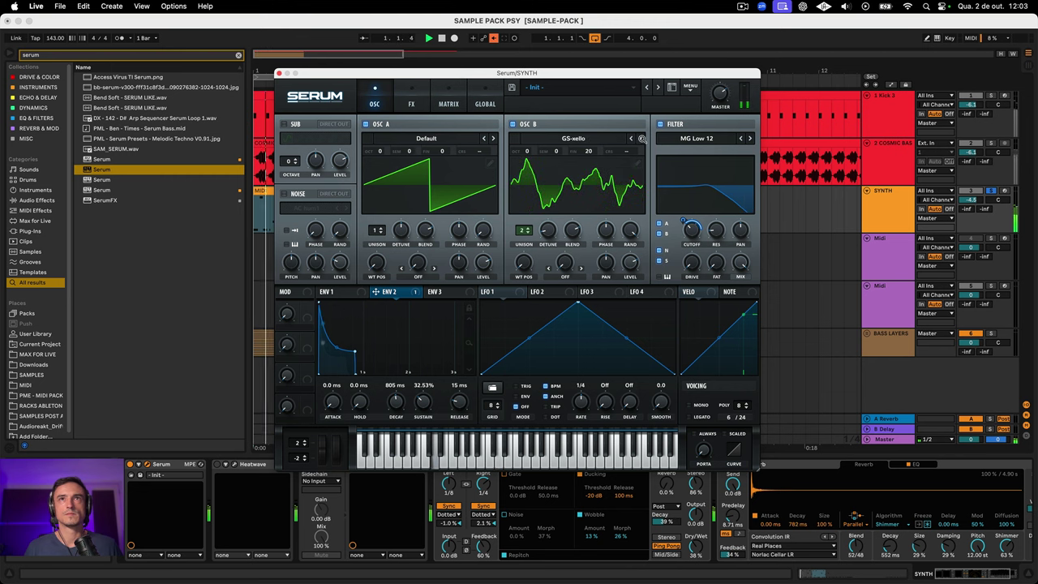
{"action": "left_click", "coordinate": [641, 138]}
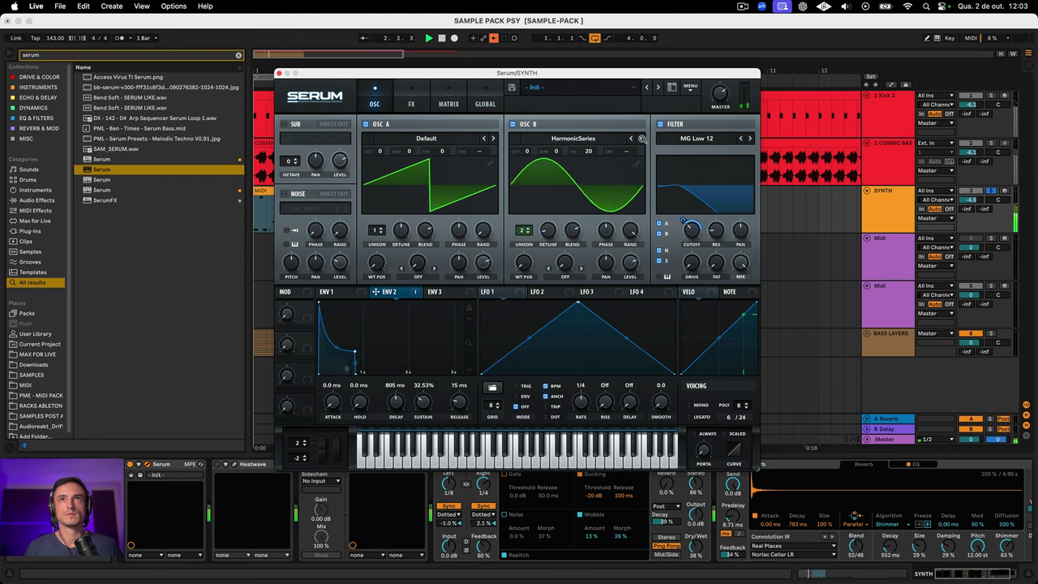
{"action": "left_click", "coordinate": [641, 138]}
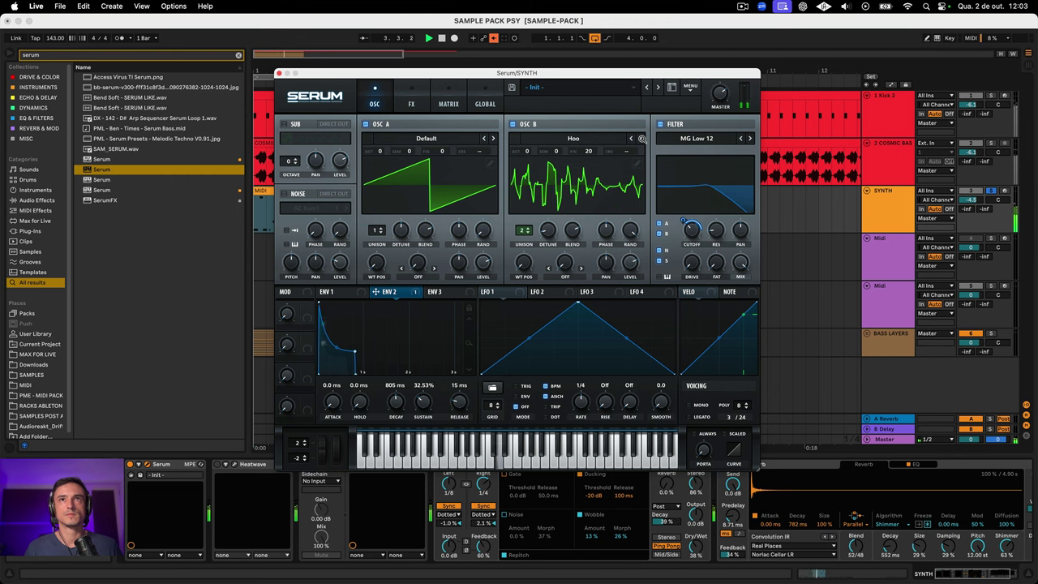
{"action": "left_click", "coordinate": [640, 139]}
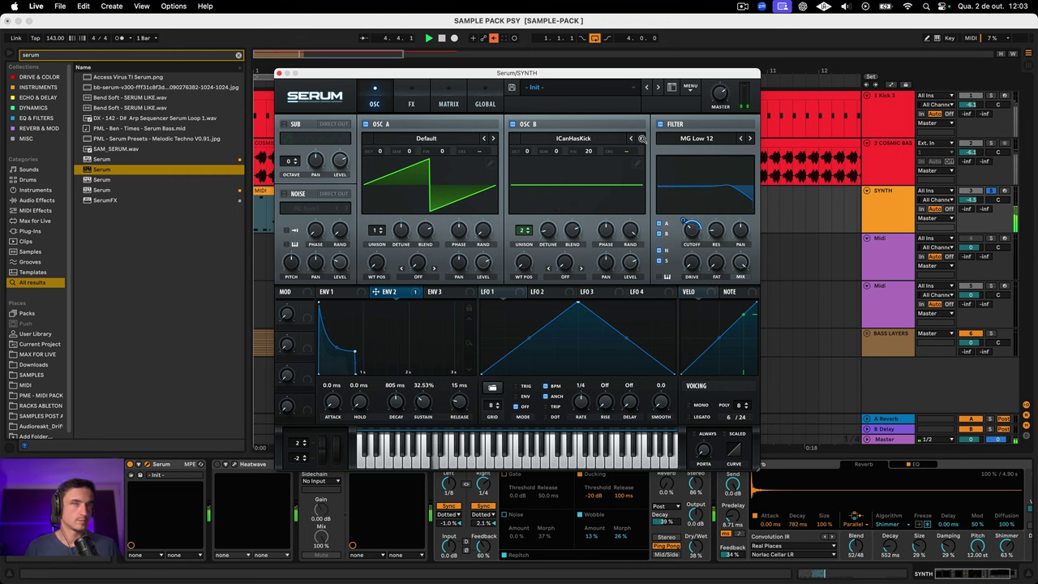
{"action": "left_click", "coordinate": [741, 8]}
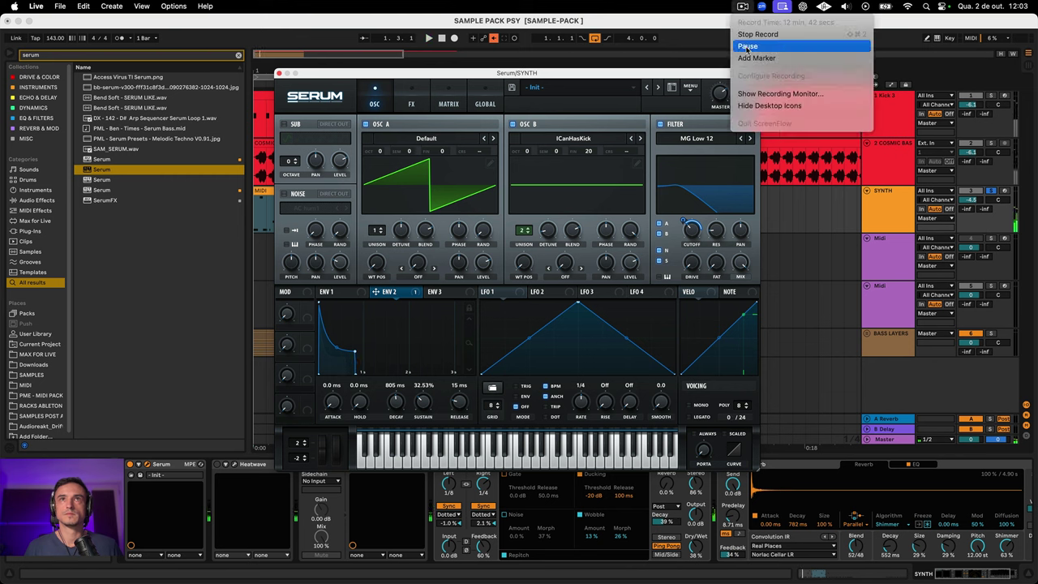
{"action": "left_click", "coordinate": [748, 46]}
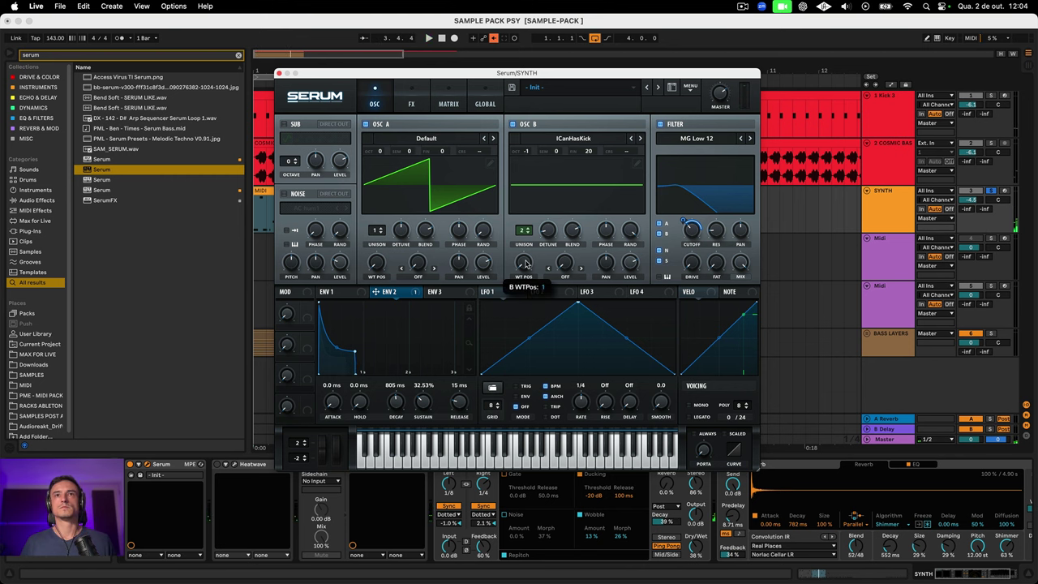
Step: Raise oscillator B's wavetable position with its octave at 0, auditioning it with oscillator A briefly switched off
{"action": "left_click_drag", "start_coordinate": [523, 262], "coordinate": [536, 137]}
{"action": "key", "text": "space"}
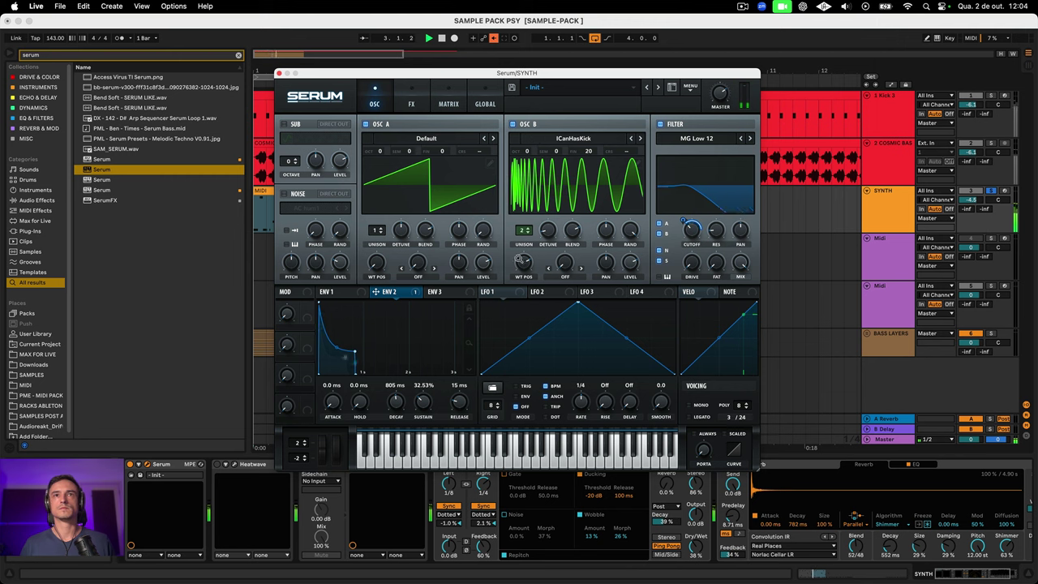
{"action": "left_click_drag", "start_coordinate": [523, 262], "coordinate": [525, 228]}
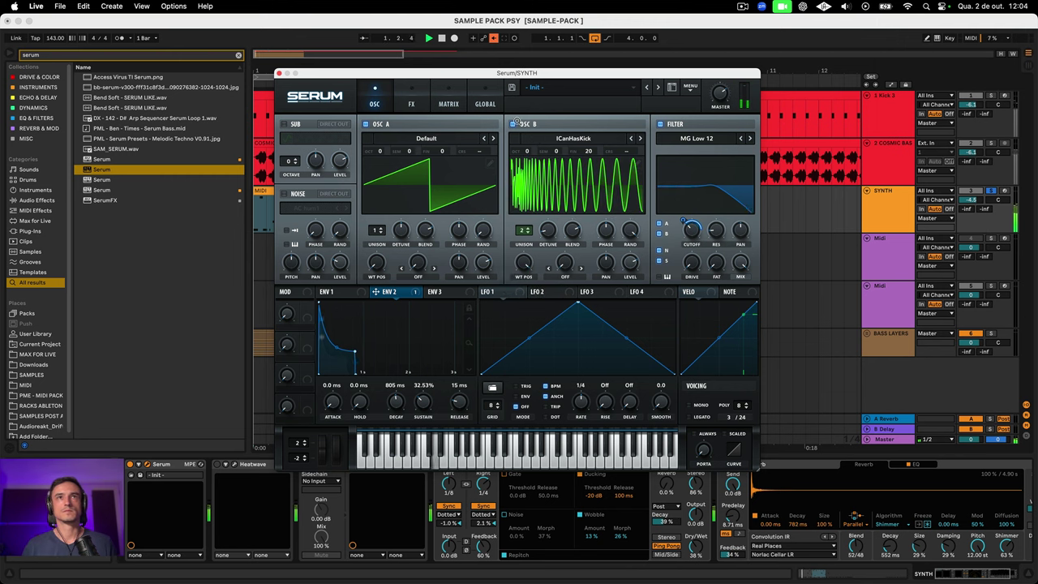
{"action": "left_click", "coordinate": [365, 123]}
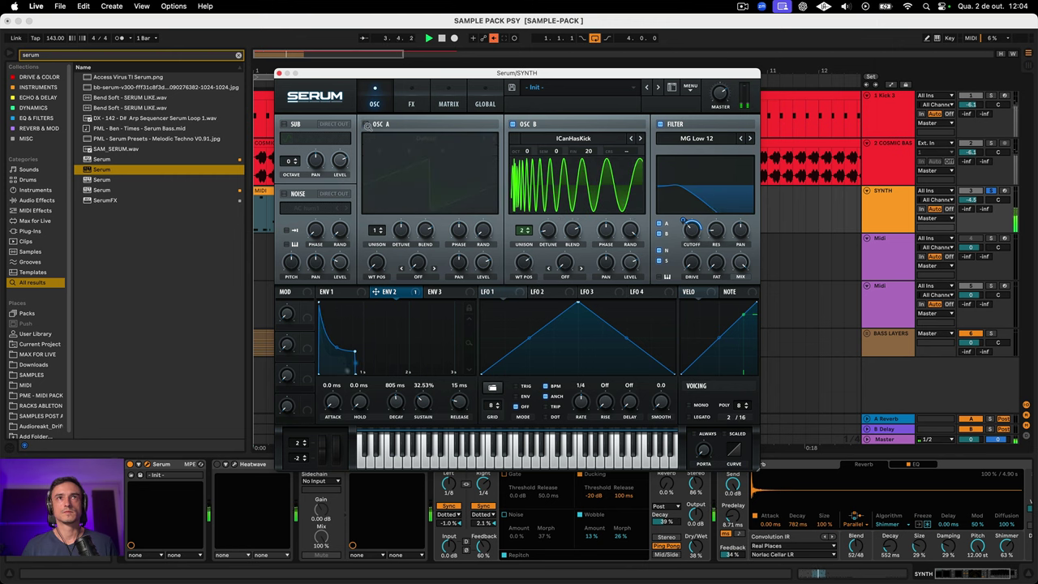
{"action": "left_click", "coordinate": [365, 124]}
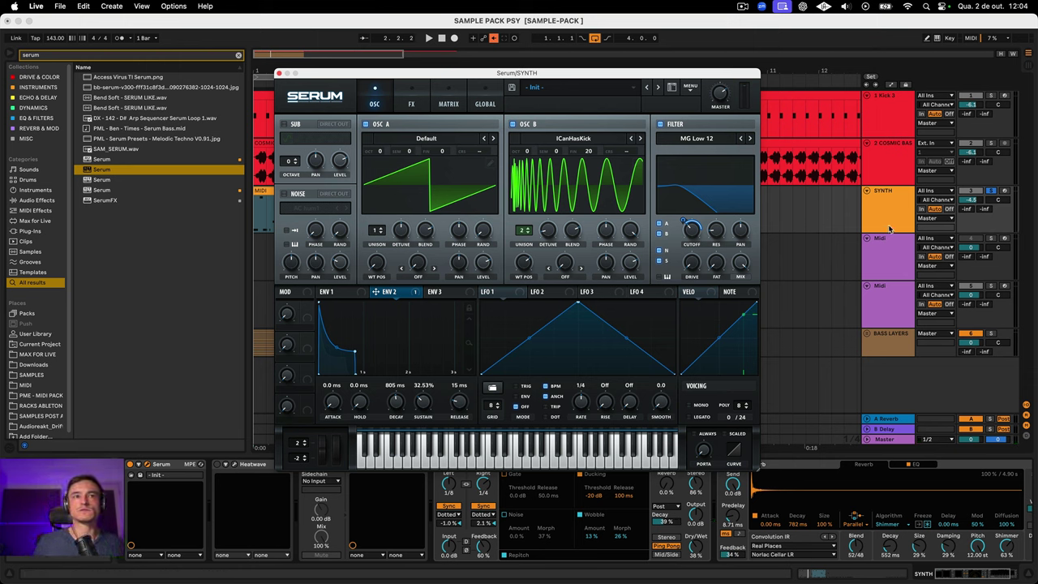
Step: Play the loop to check envelope 2's modulation of the filter cutoff, and set envelope 2's attack to 0.1 ms
{"action": "key", "text": "space"}
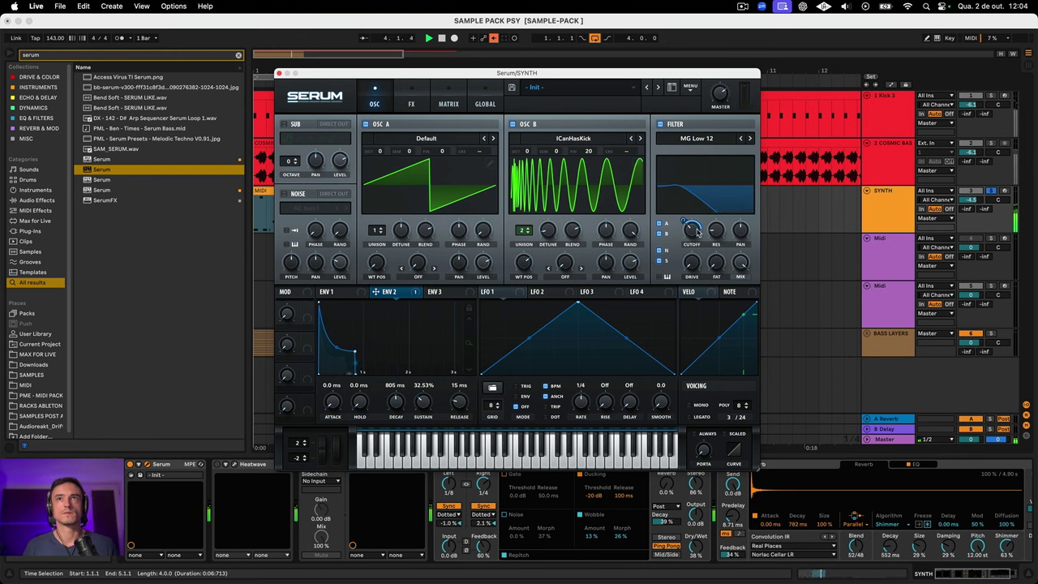
{"action": "mouse_move", "coordinate": [682, 215]}
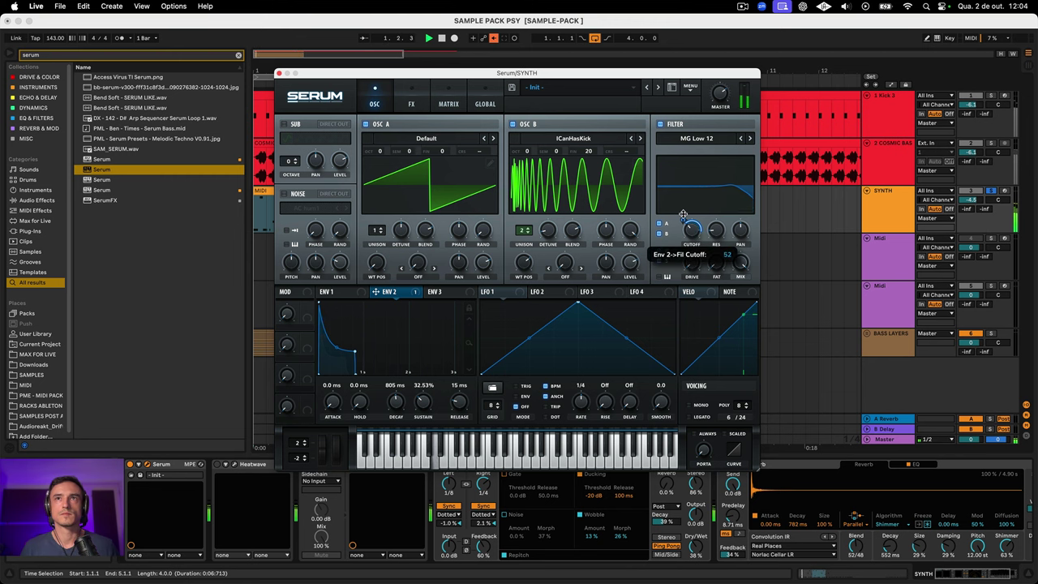
{"action": "left_click", "coordinate": [523, 293]}
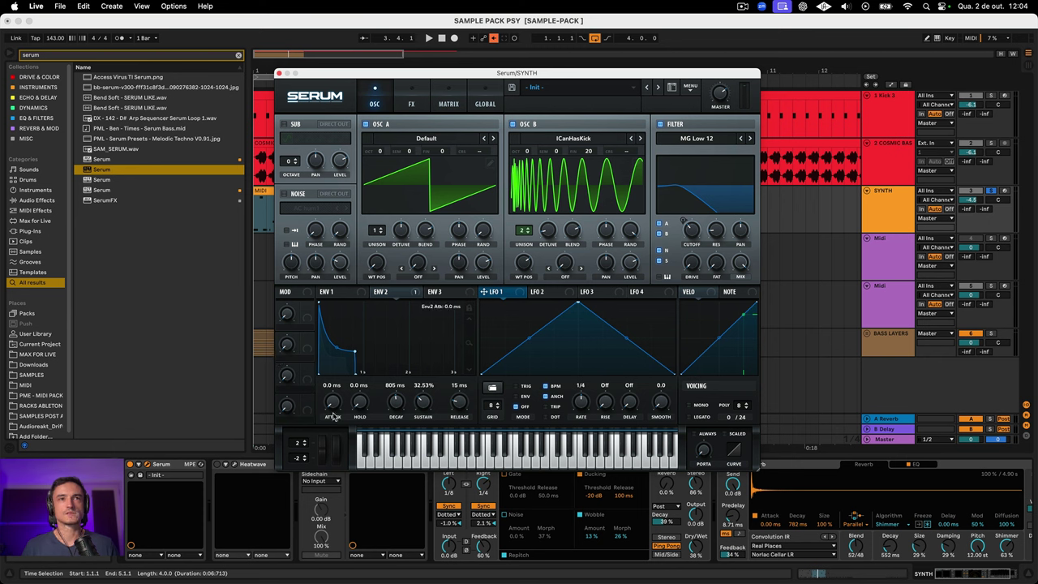
{"action": "key", "text": "space"}
{"action": "left_click_drag", "start_coordinate": [333, 411], "coordinate": [305, 367]}
{"action": "key", "text": "space"}
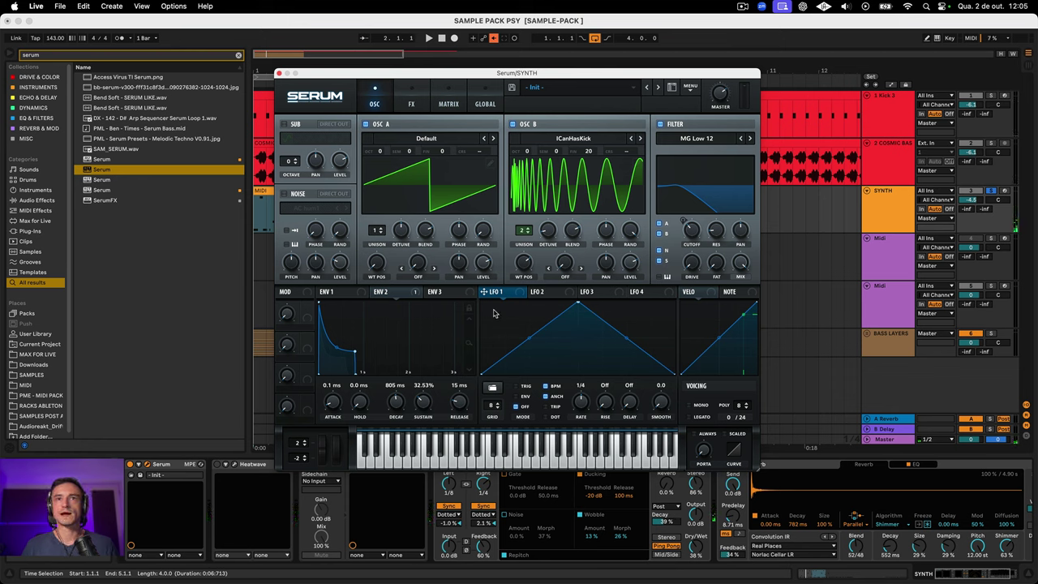
Step: Load the Chalice shape from the Misc set into LFO 1 and cycle onward through the presets to an irregular stepped shape ending at full height
{"action": "left_click", "coordinate": [492, 389]}
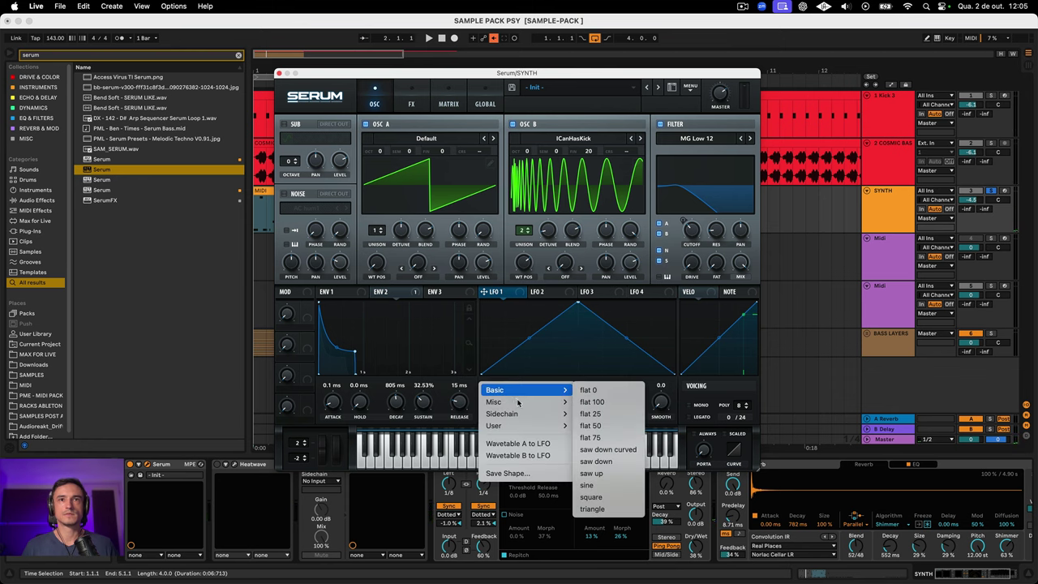
{"action": "mouse_move", "coordinate": [504, 403]}
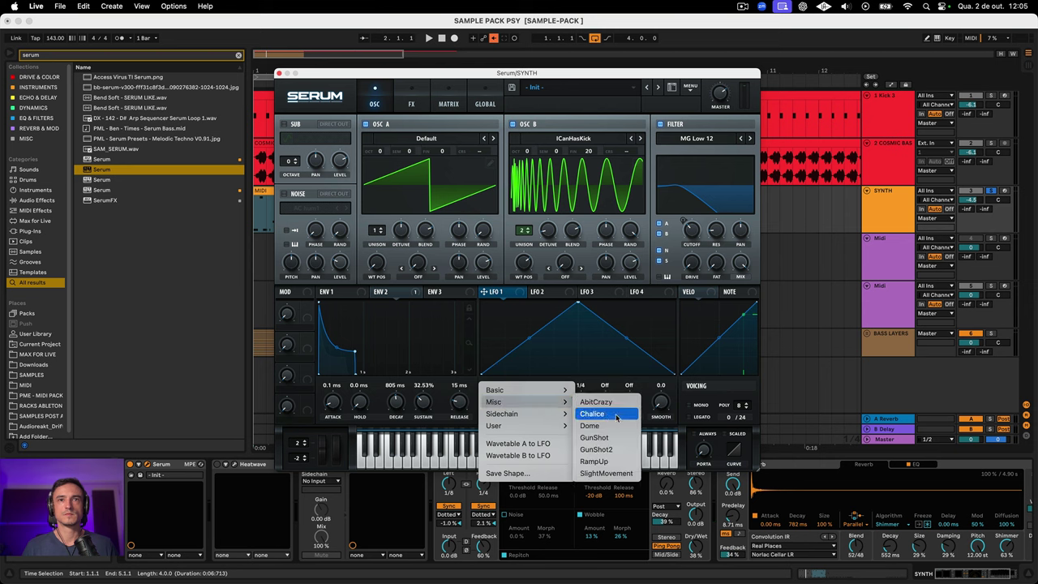
{"action": "left_click", "coordinate": [615, 414]}
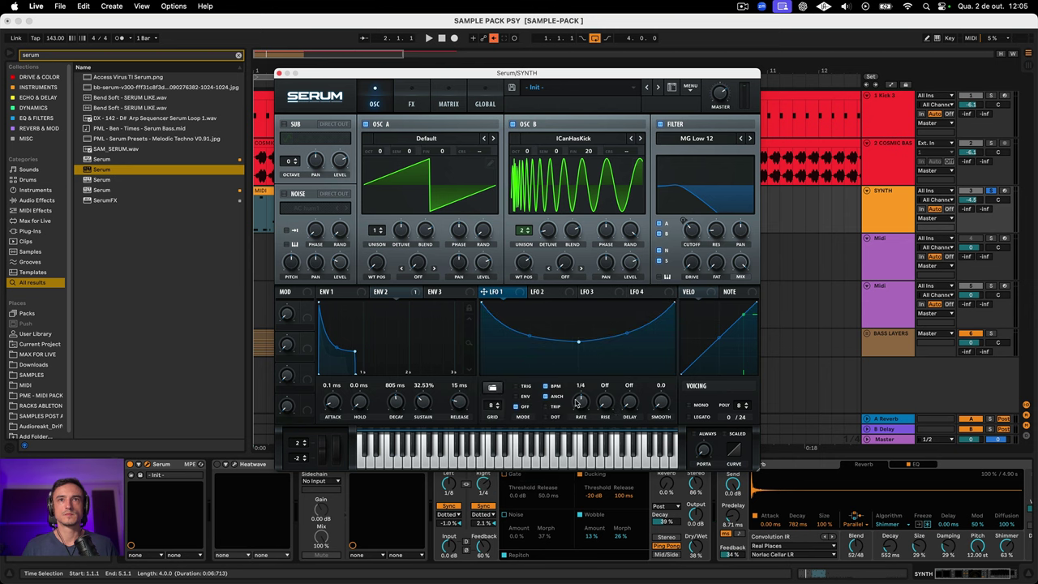
{"action": "left_click", "coordinate": [499, 389], "text": "shift"}
{"action": "left_click", "coordinate": [497, 389], "text": "shift"}
{"action": "left_click", "coordinate": [497, 389], "text": "shift"}
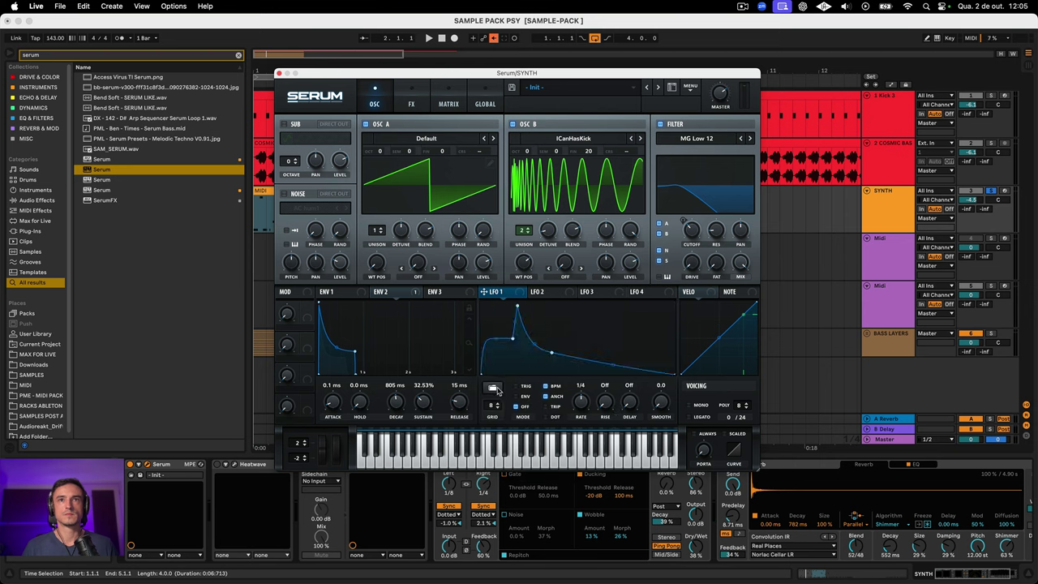
{"action": "left_click", "coordinate": [496, 389], "text": "shift"}
{"action": "left_click", "coordinate": [497, 389], "text": "shift"}
{"action": "left_click", "coordinate": [497, 389], "text": "shift"}
{"action": "left_click", "coordinate": [497, 389], "text": "shift"}
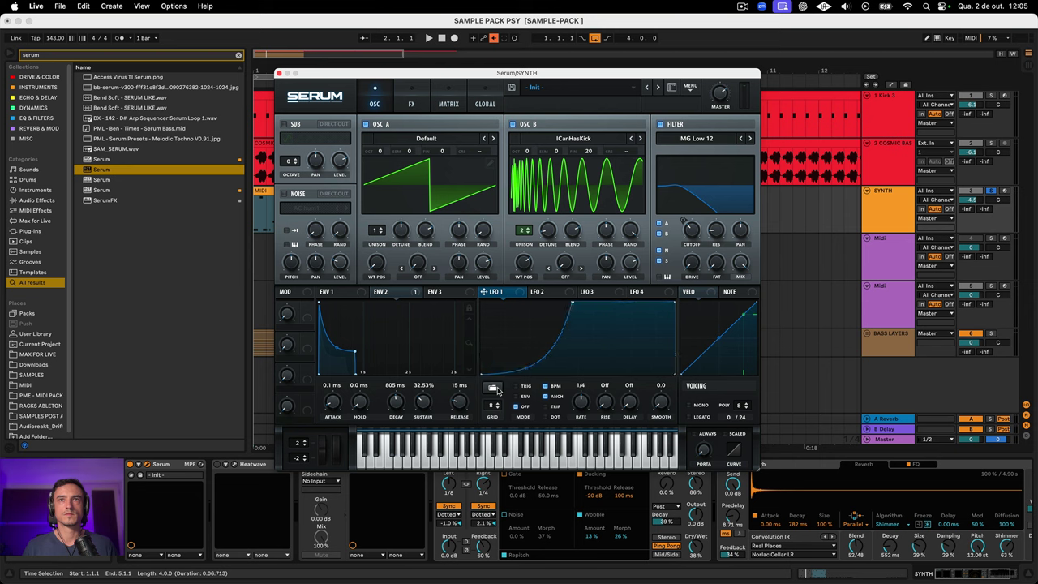
{"action": "left_click", "coordinate": [497, 389], "text": "shift"}
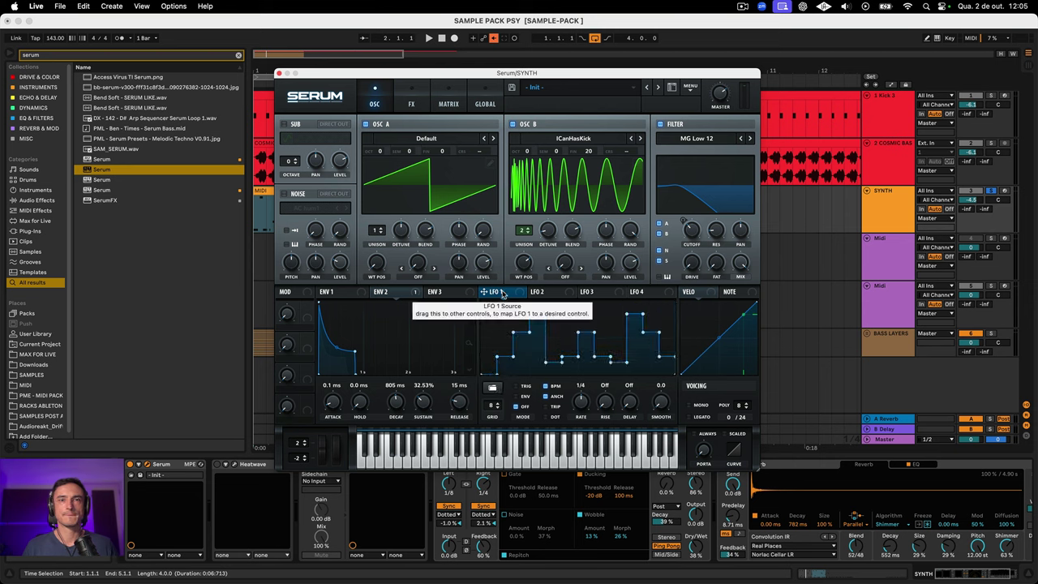
{"action": "left_click", "coordinate": [492, 390], "text": "shift"}
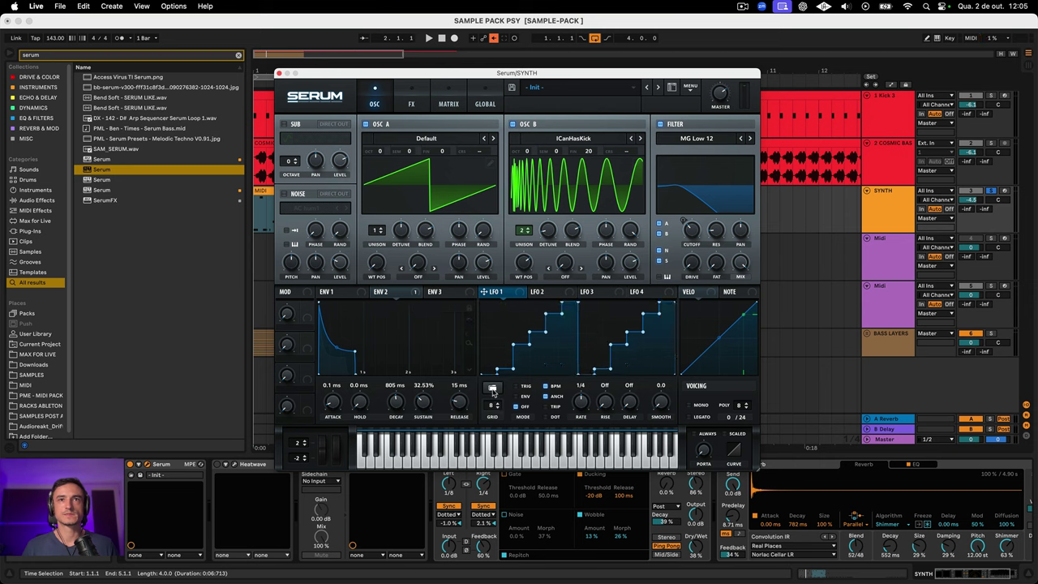
{"action": "left_click", "coordinate": [493, 390], "text": "shift"}
{"action": "left_click", "coordinate": [492, 390], "text": "shift"}
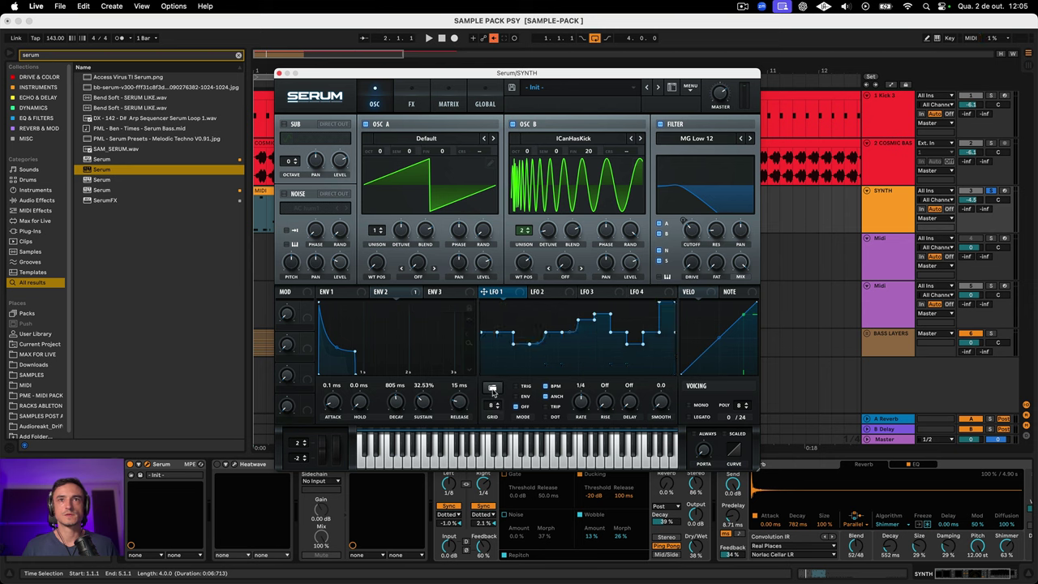
Step: Modulate envelope 2's attack with LFO 1 at an amount of 22, and set the LFO rate to bar
{"action": "left_click_drag", "start_coordinate": [480, 298], "coordinate": [312, 420]}
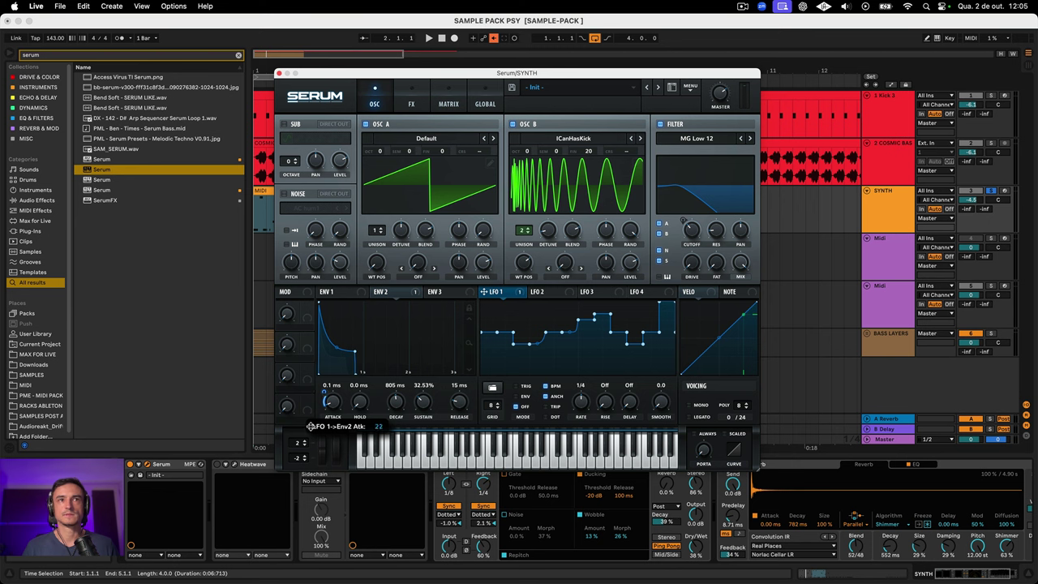
{"action": "key", "text": "space"}
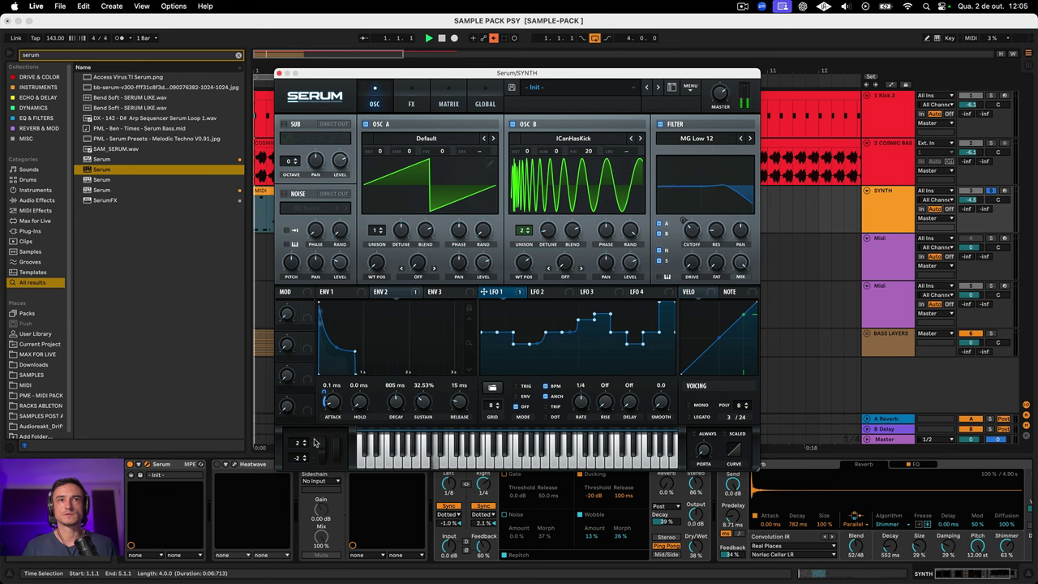
{"action": "left_click_drag", "start_coordinate": [584, 402], "coordinate": [580, 412]}
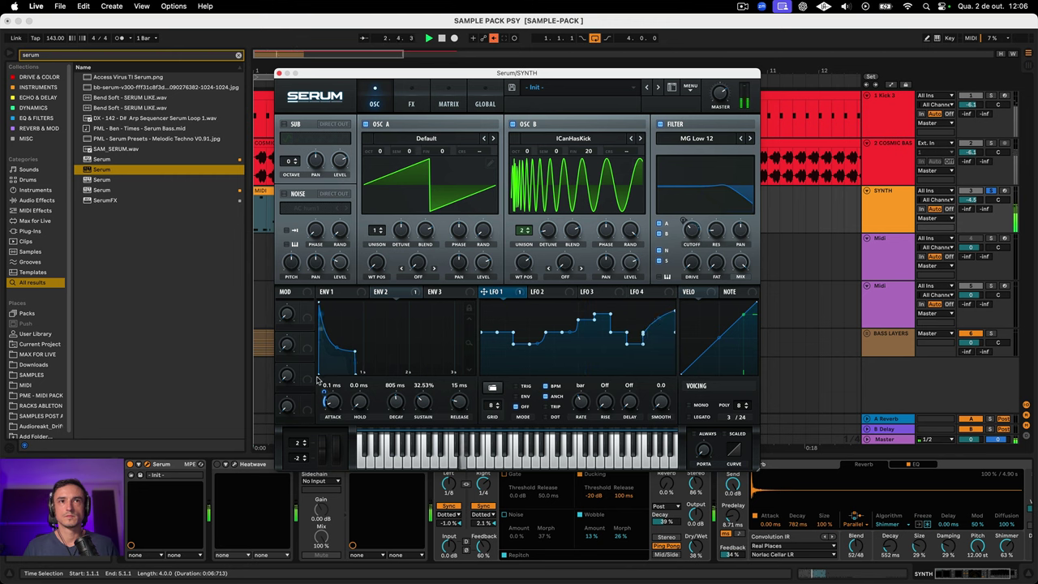
{"action": "mouse_move", "coordinate": [323, 389]}
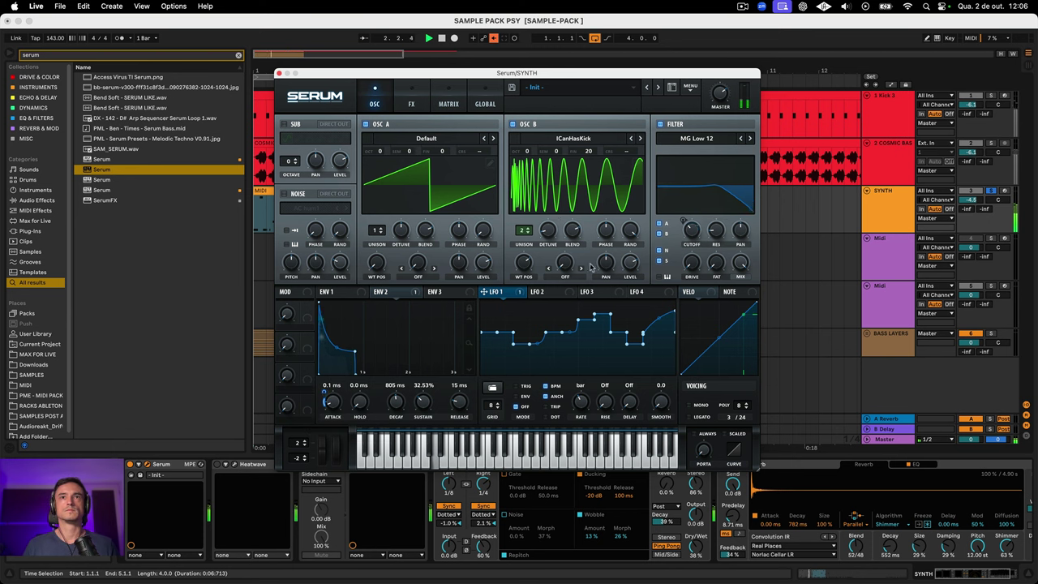
Step: Adjust oscillator B's wavetable position and modulate it with LFO 1
{"action": "mouse_move", "coordinate": [526, 267]}
{"action": "left_mouse_down"}
{"action": "mouse_move", "coordinate": [531, 235]}
{"action": "mouse_move", "coordinate": [535, 266]}
{"action": "left_mouse_up"}
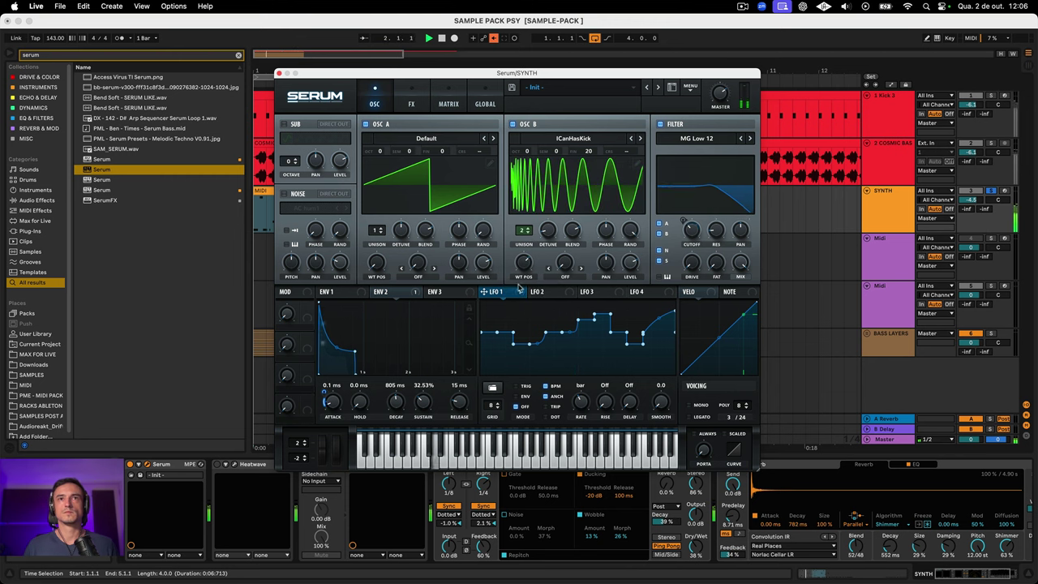
{"action": "left_click_drag", "start_coordinate": [484, 292], "coordinate": [524, 269]}
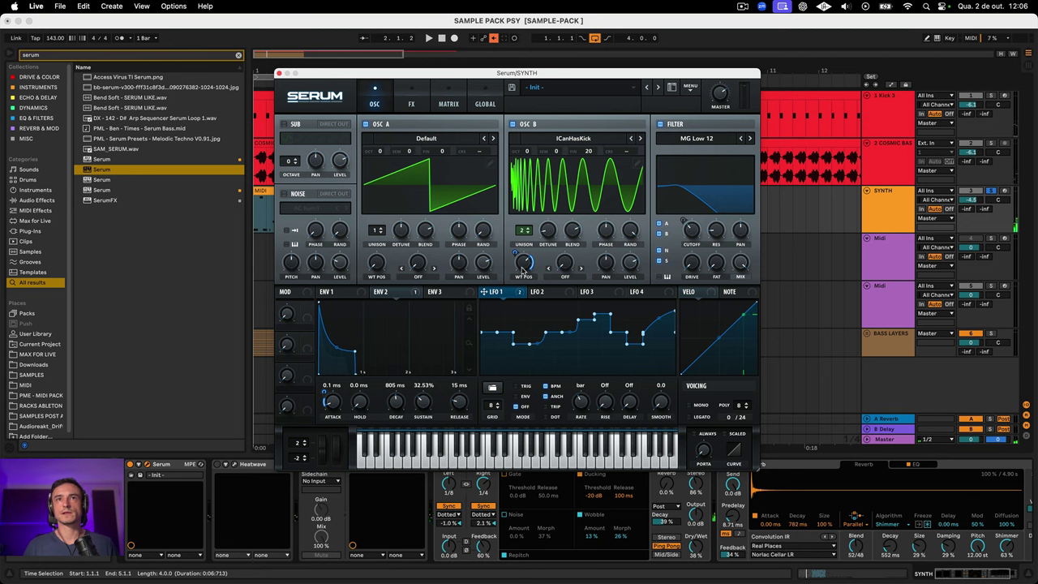
{"action": "mouse_move", "coordinate": [524, 269]}
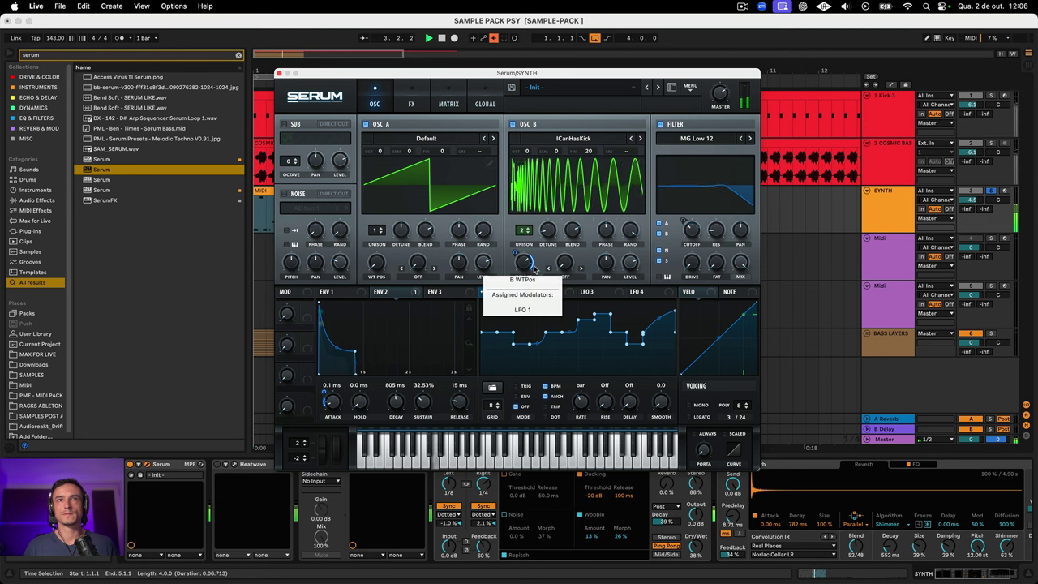
Step: Modulate envelope 2's release with LFO 1 and play the loop
{"action": "left_click", "coordinate": [332, 292]}
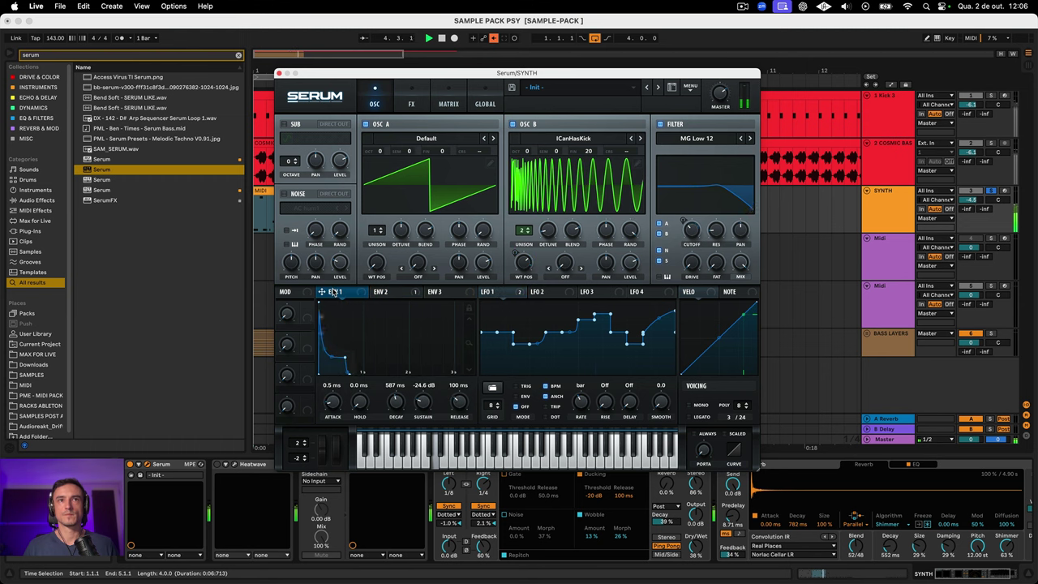
{"action": "left_click", "coordinate": [381, 292]}
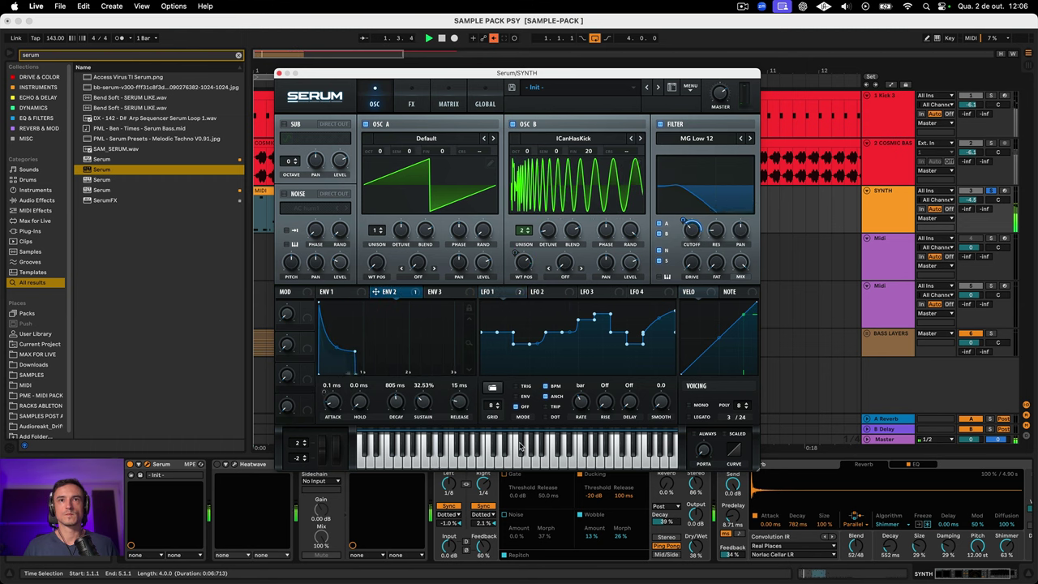
{"action": "left_click_drag", "start_coordinate": [484, 292], "coordinate": [445, 409]}
{"action": "key", "text": "space"}
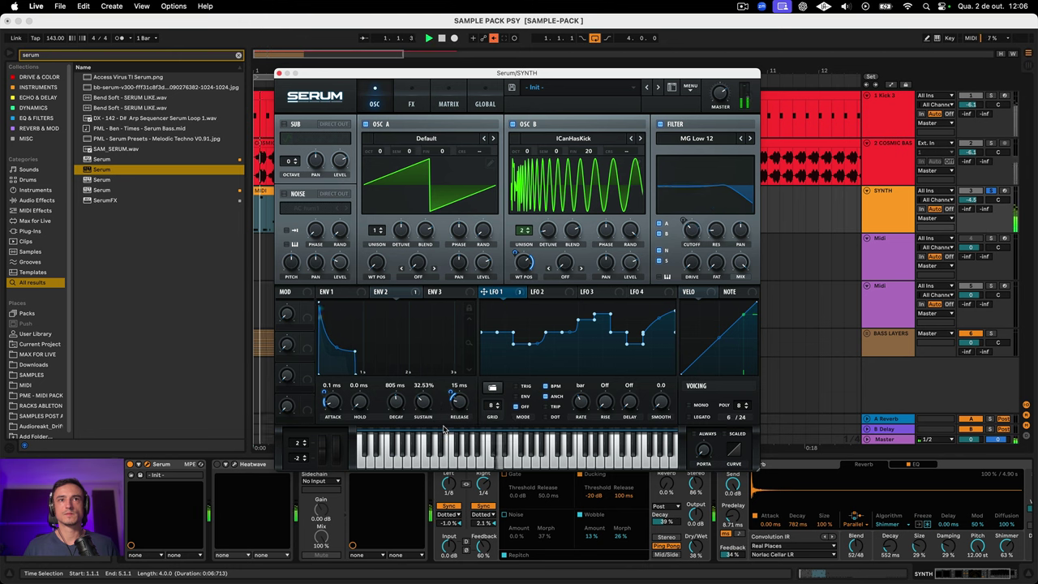
Step: Modulate envelope 1's release with LFO 1 at an amount of 13, modulate its attack too, and play the loop
{"action": "left_click", "coordinate": [325, 291]}
{"action": "left_click_drag", "start_coordinate": [484, 292], "coordinate": [446, 403]}
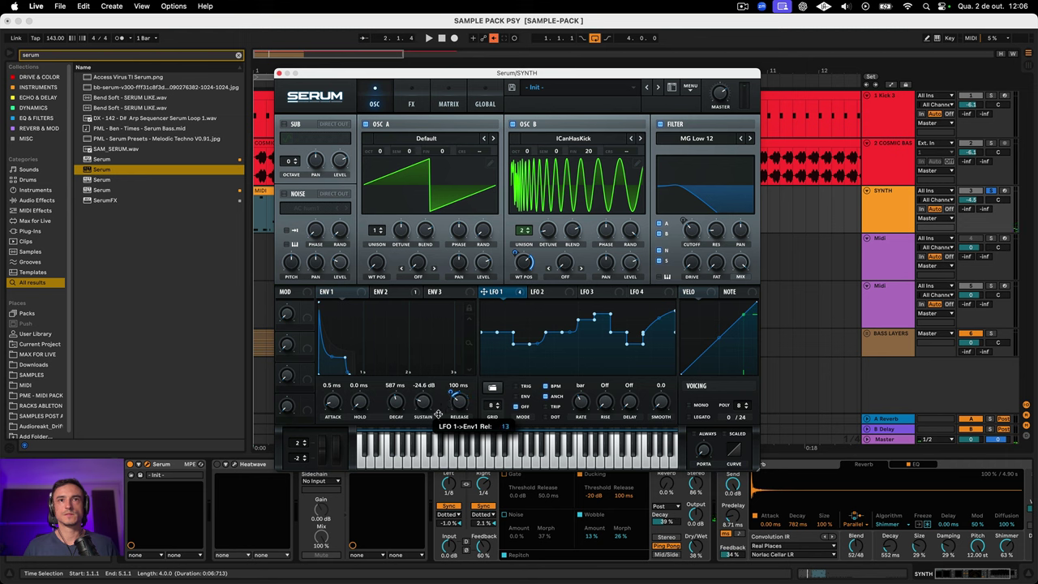
{"action": "key", "text": "space"}
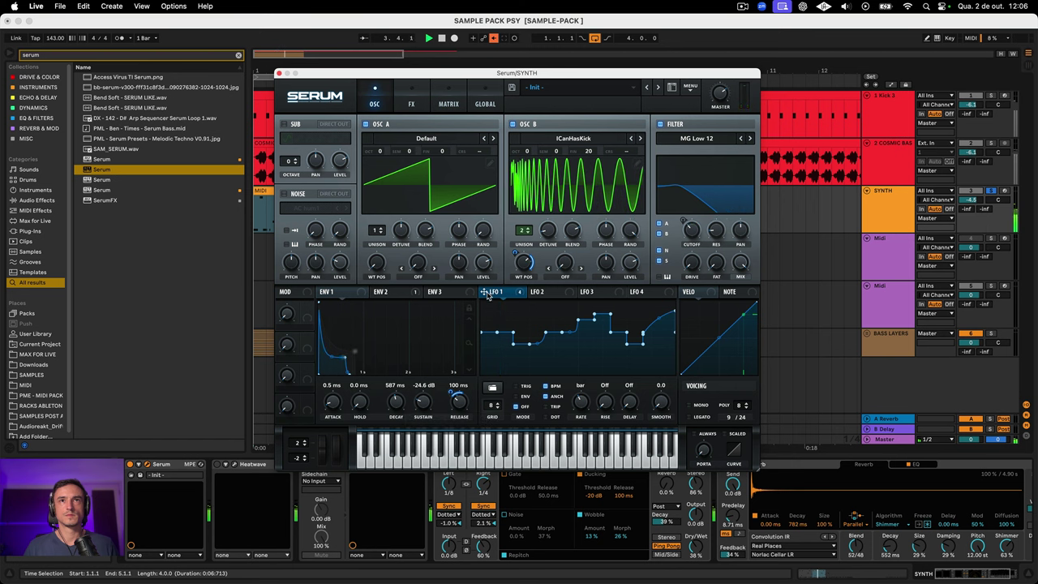
{"action": "left_click_drag", "start_coordinate": [486, 294], "coordinate": [314, 434]}
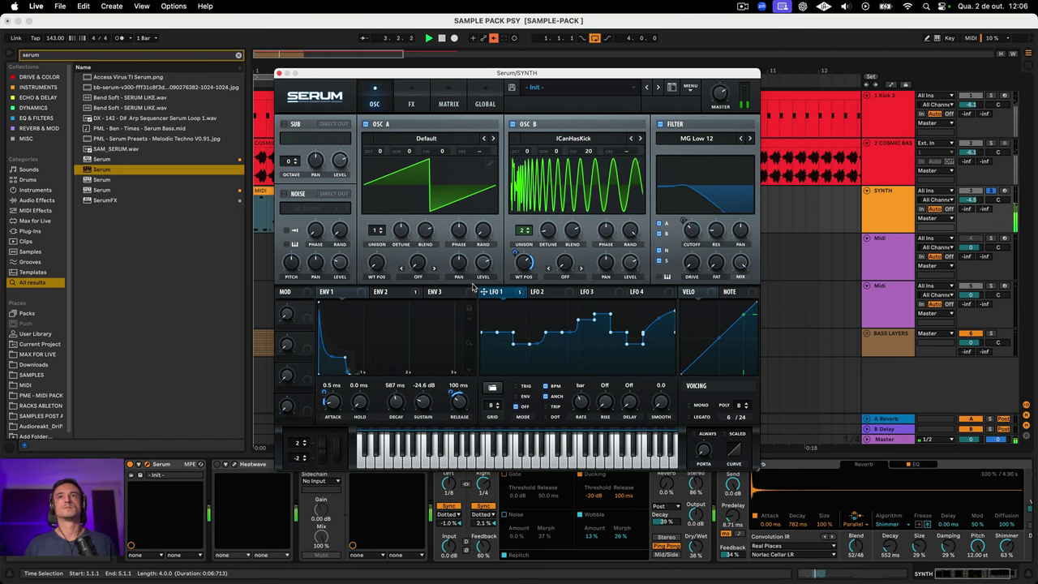
Step: Modulate the filter cutoff with LFO 2 at a rate of 4 bar and raise the low end points of its triangle shape
{"action": "right_click", "coordinate": [693, 236]}
{"action": "left_click", "coordinate": [678, 224]}
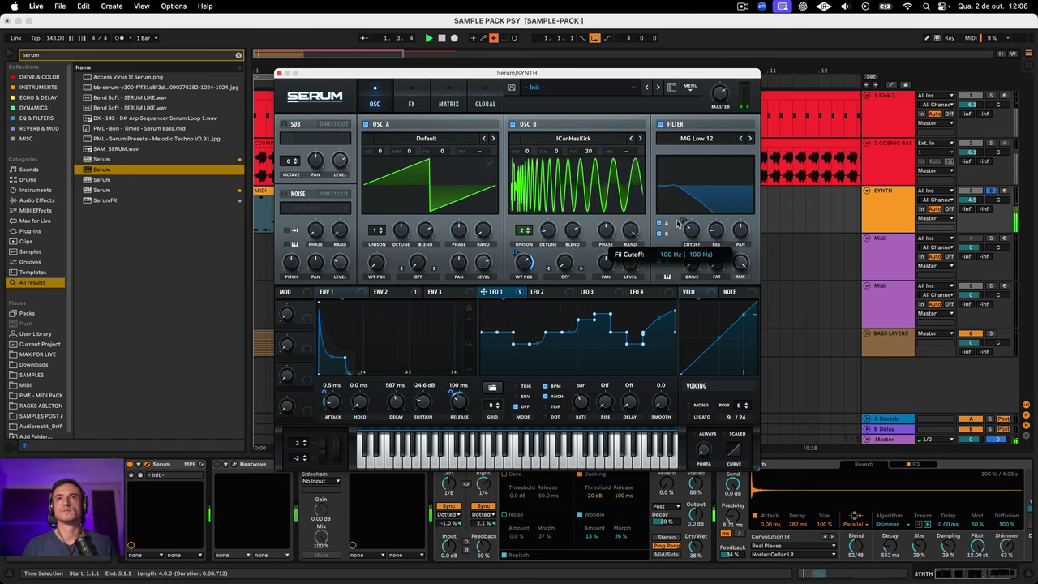
{"action": "left_click", "coordinate": [544, 293]}
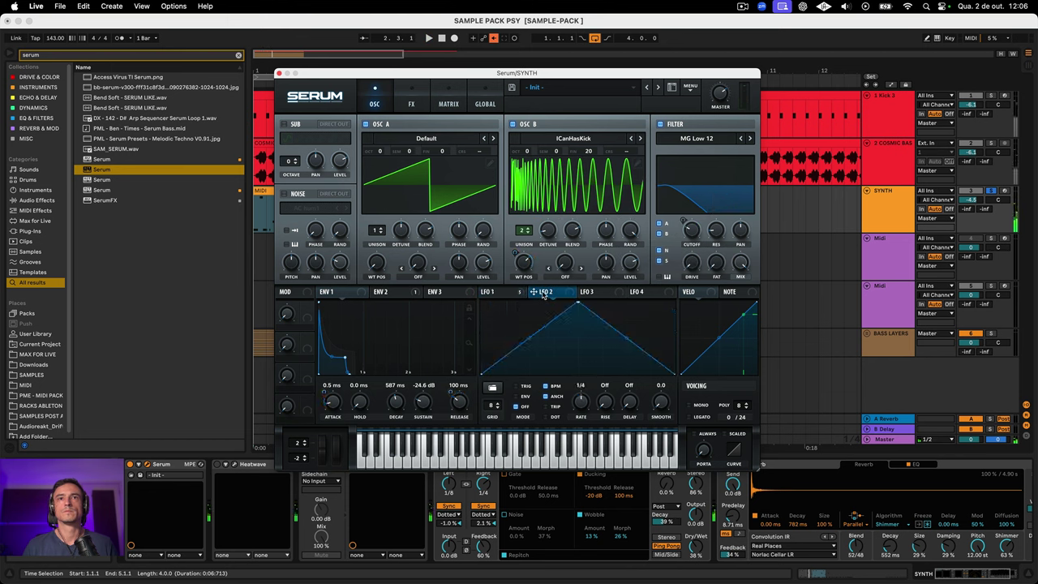
{"action": "left_click_drag", "start_coordinate": [535, 292], "coordinate": [687, 225]}
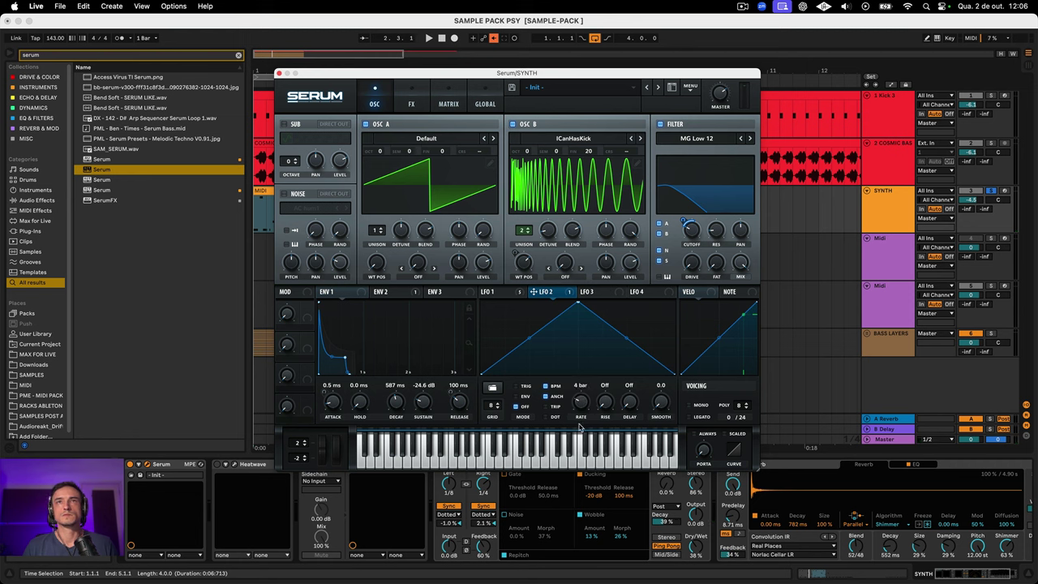
{"action": "key", "text": "space"}
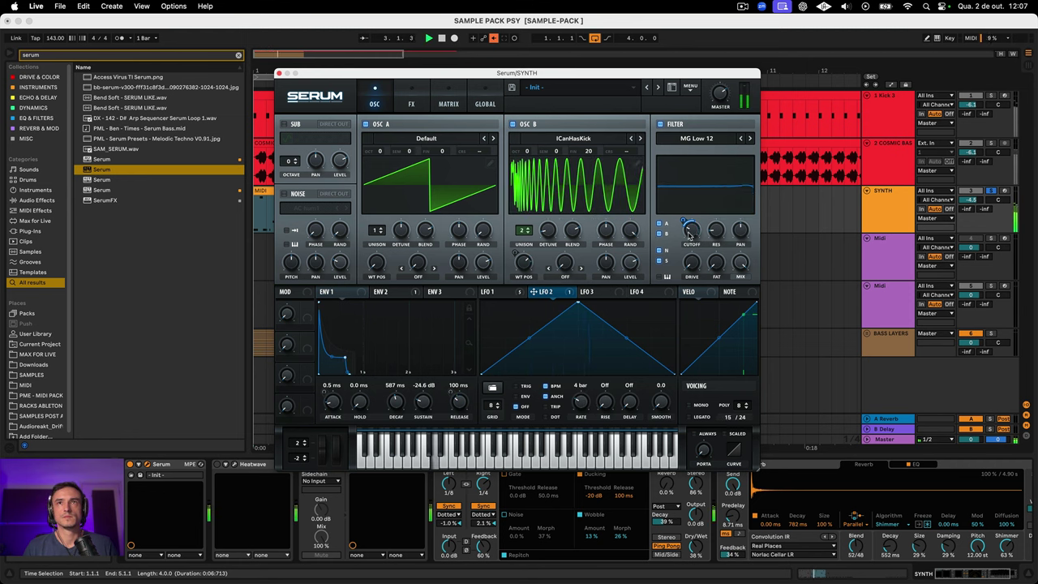
{"action": "left_click_drag", "start_coordinate": [683, 221], "coordinate": [676, 223]}
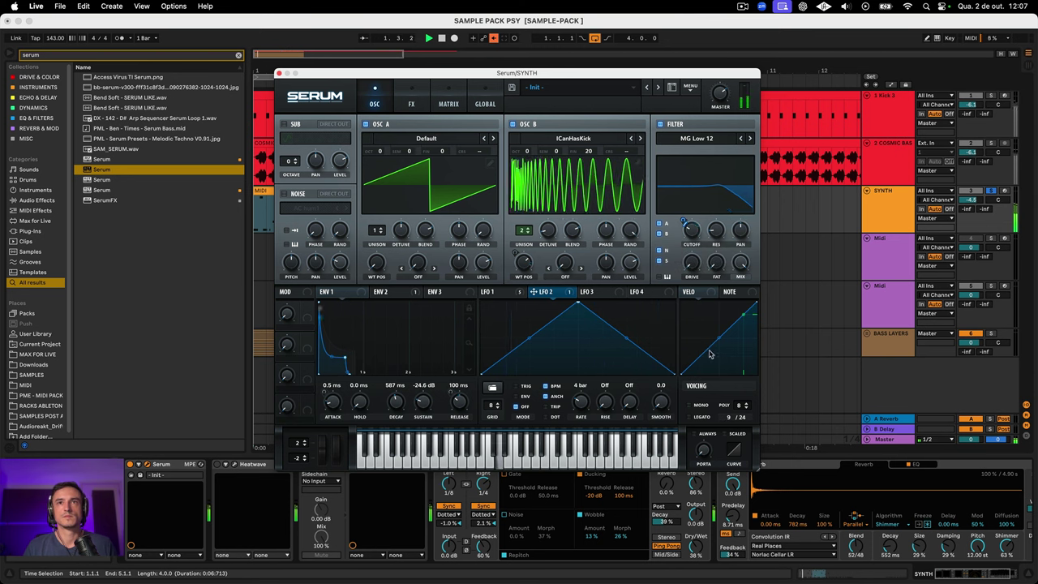
{"action": "left_click_drag", "start_coordinate": [673, 375], "coordinate": [666, 353]}
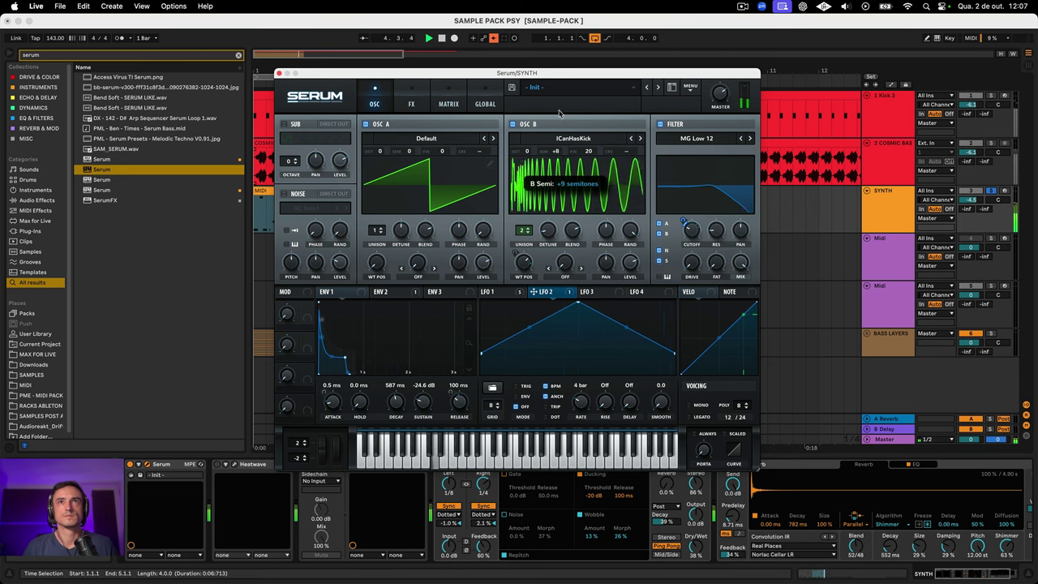
Step: Try oscillator B at +7 semitones and at an octave of -1, and try other octaves for oscillator A
{"action": "left_click_drag", "start_coordinate": [557, 112], "coordinate": [560, 156]}
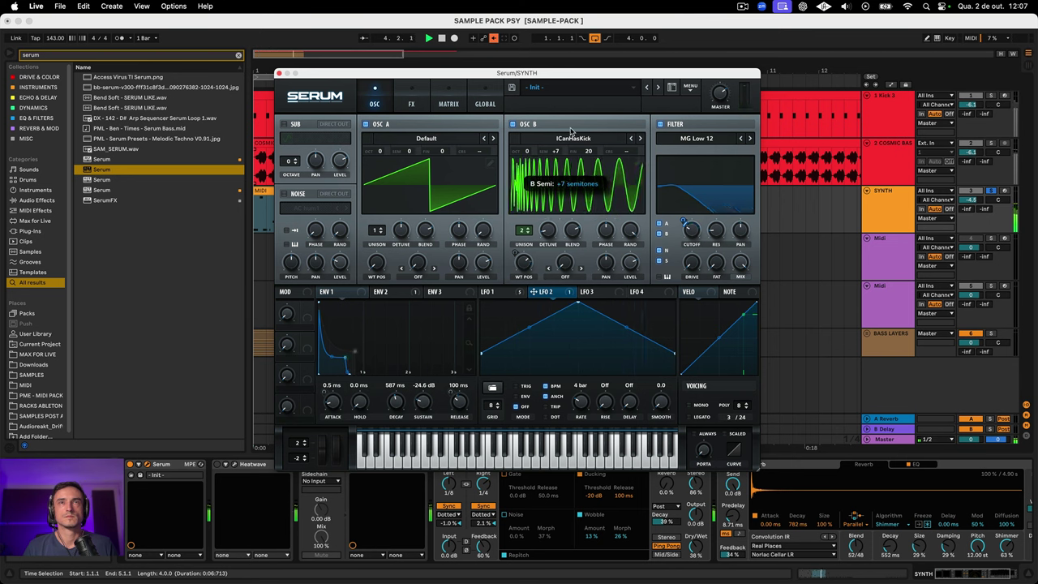
{"action": "left_click_drag", "start_coordinate": [571, 132], "coordinate": [572, 168]}
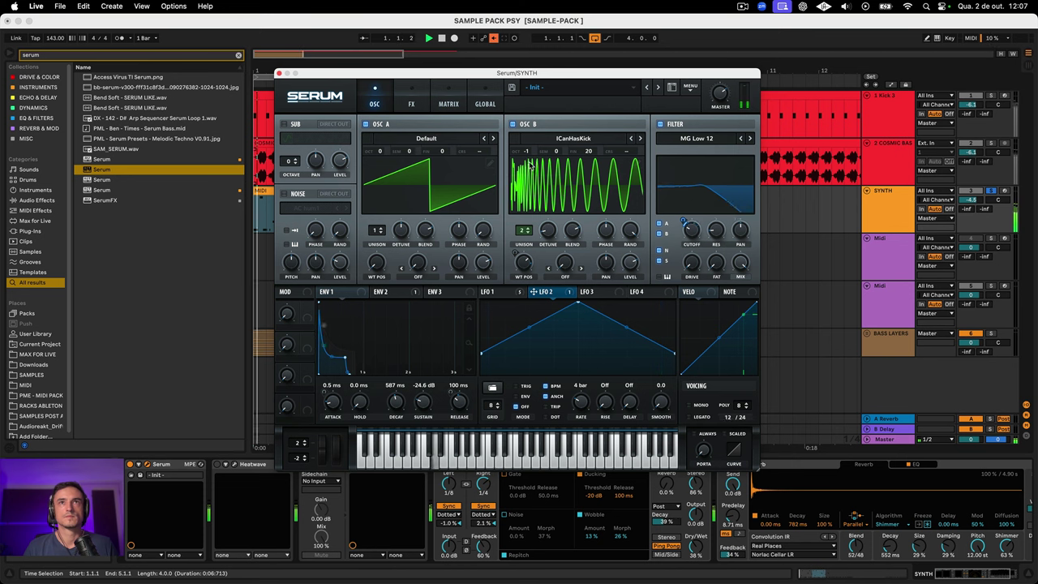
{"action": "mouse_move", "coordinate": [376, 151]}
{"action": "left_mouse_down"}
{"action": "mouse_move", "coordinate": [385, 145]}
{"action": "mouse_move", "coordinate": [386, 158]}
{"action": "left_mouse_up"}
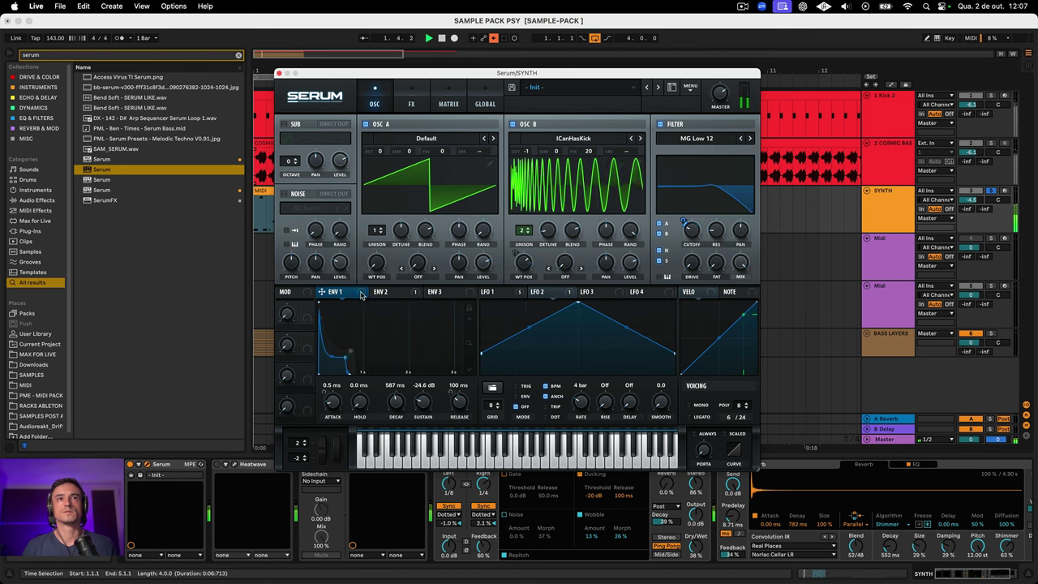
Step: Set envelope 1's sustain to -12.7 dB and unsolo the SYNTH track to hear it with the kick and bass
{"action": "left_click_drag", "start_coordinate": [422, 401], "coordinate": [420, 369]}
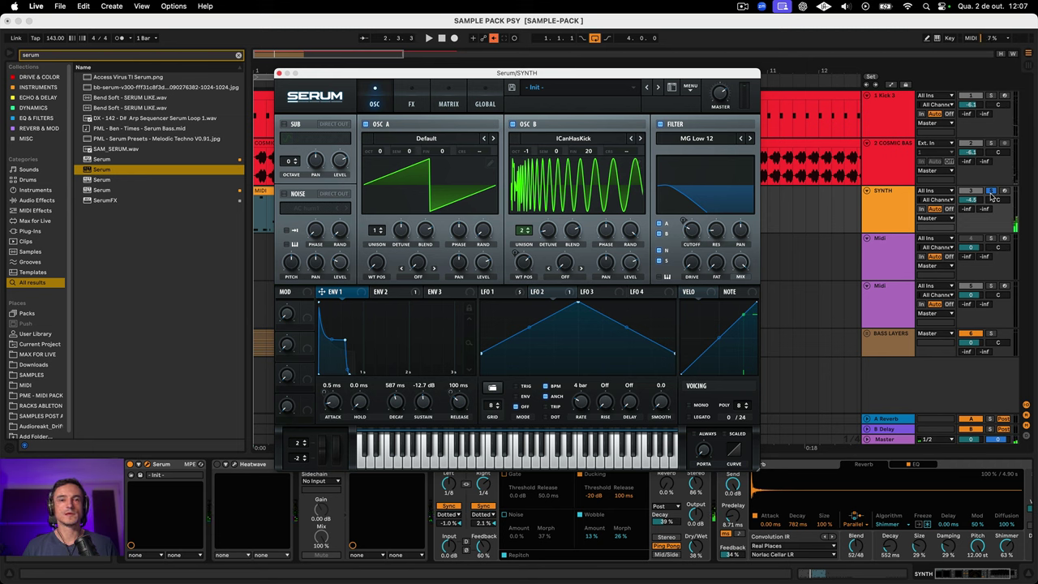
{"action": "left_click", "coordinate": [990, 191]}
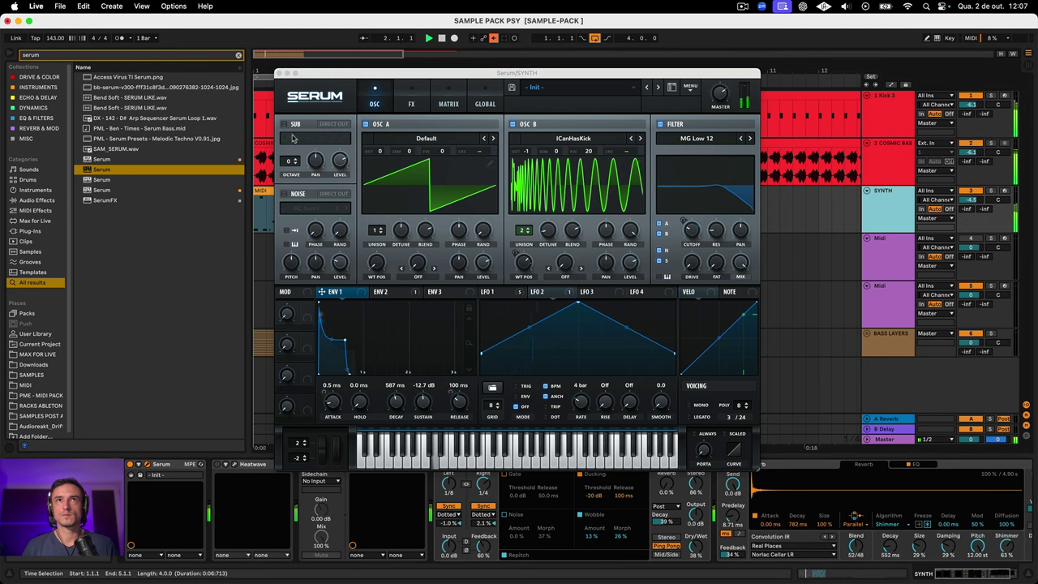
Step: Set oscillator B's octave to 0 and cycle oscillator A's wavetables onward to Basic_Mdc while the loop plays
{"action": "left_click_drag", "start_coordinate": [537, 154], "coordinate": [538, 148]}
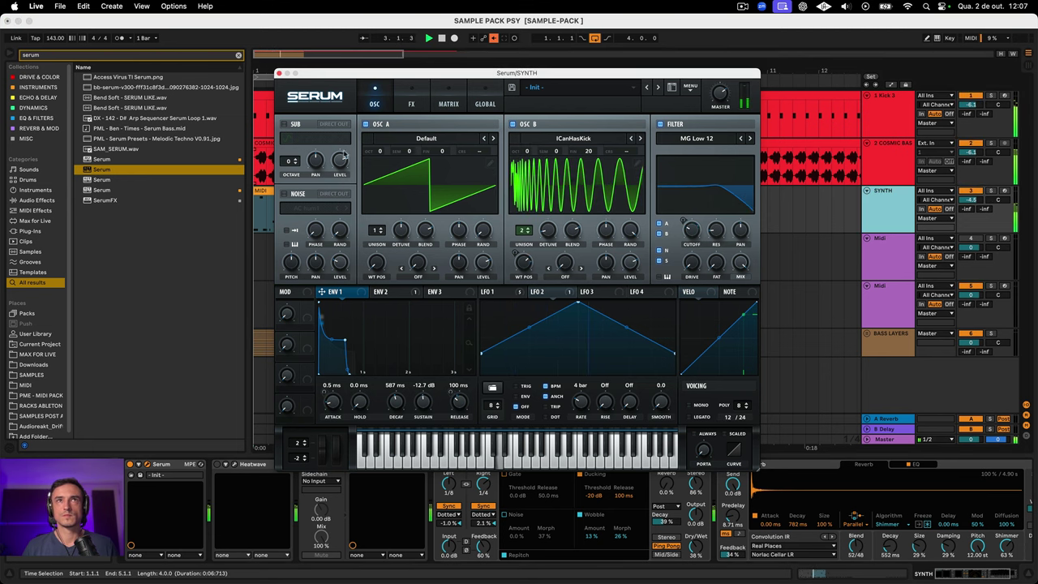
{"action": "mouse_move", "coordinate": [380, 154]}
{"action": "left_mouse_down"}
{"action": "mouse_move", "coordinate": [382, 140]}
{"action": "mouse_move", "coordinate": [382, 149]}
{"action": "left_mouse_up"}
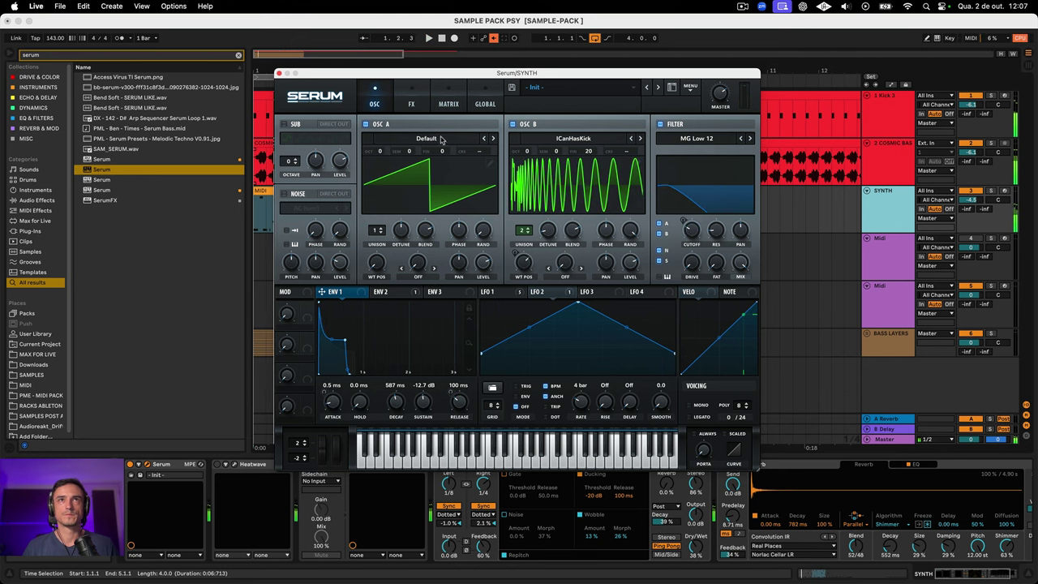
{"action": "left_click", "coordinate": [492, 139]}
{"action": "left_click", "coordinate": [492, 138]}
{"action": "left_click", "coordinate": [493, 138]}
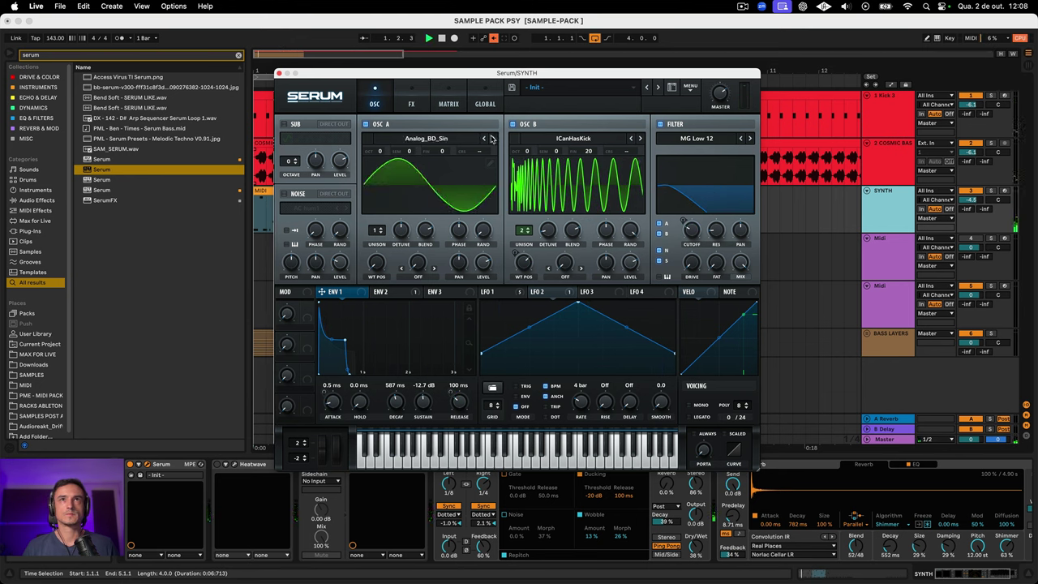
{"action": "key", "text": "space"}
{"action": "left_click", "coordinate": [492, 139]}
{"action": "left_click", "coordinate": [493, 140]}
{"action": "left_click", "coordinate": [493, 139]}
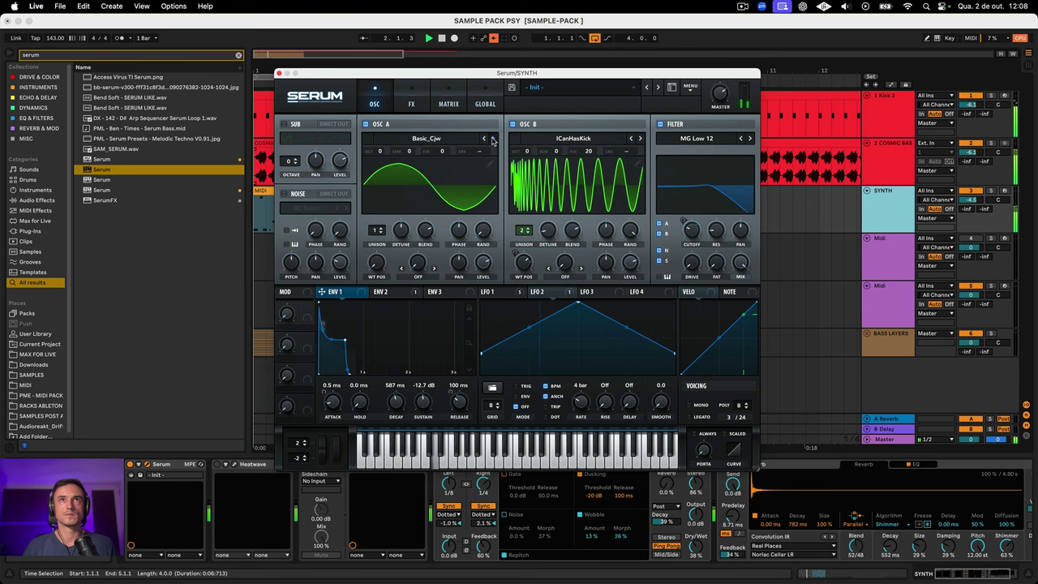
{"action": "left_click", "coordinate": [493, 140]}
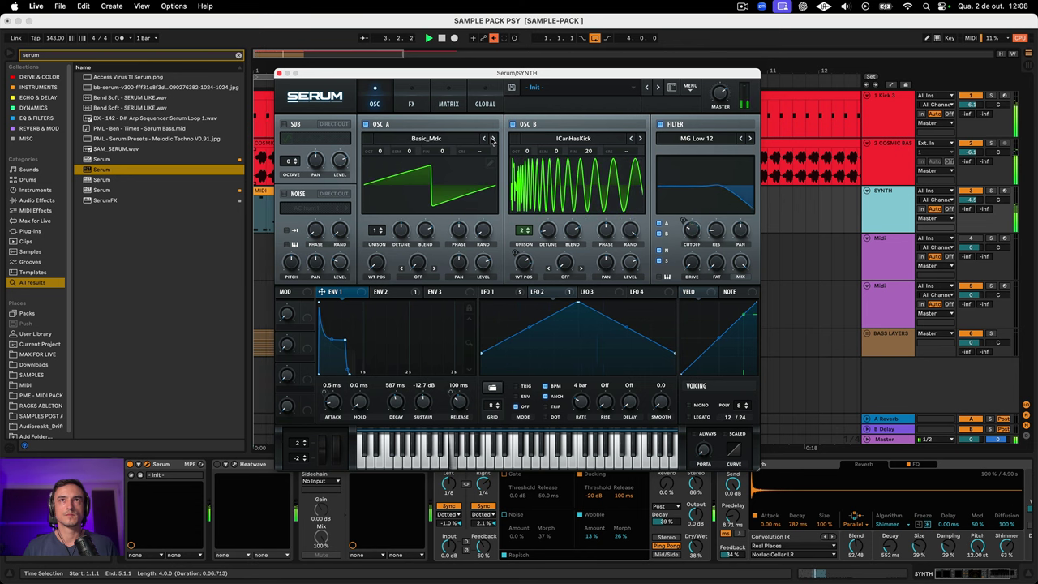
Step: Adjust the filter cutoff, display envelope 2 and close the Serum window
{"action": "left_click_drag", "start_coordinate": [691, 230], "coordinate": [656, 200]}
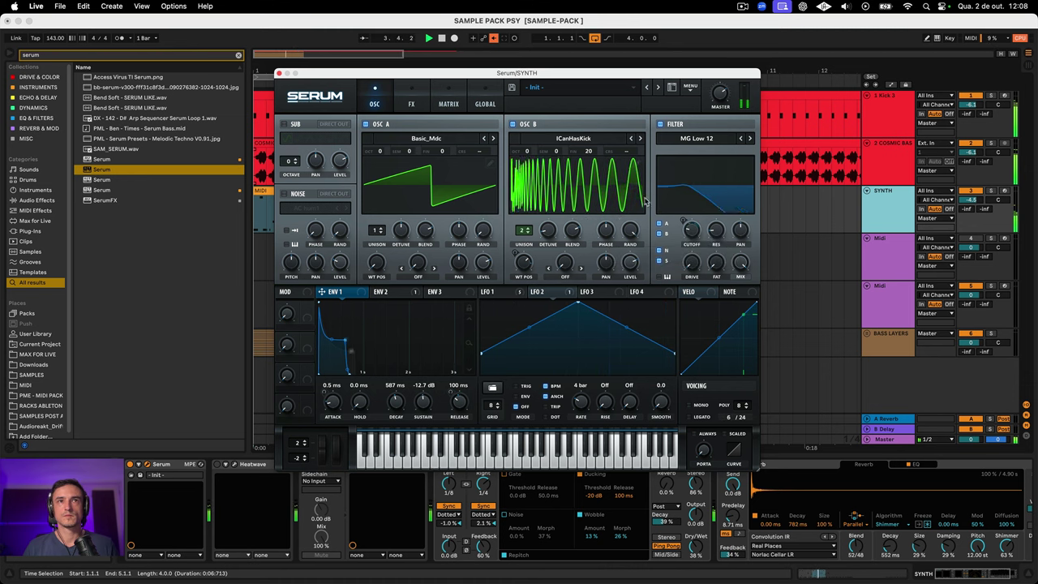
{"action": "left_click", "coordinate": [388, 291]}
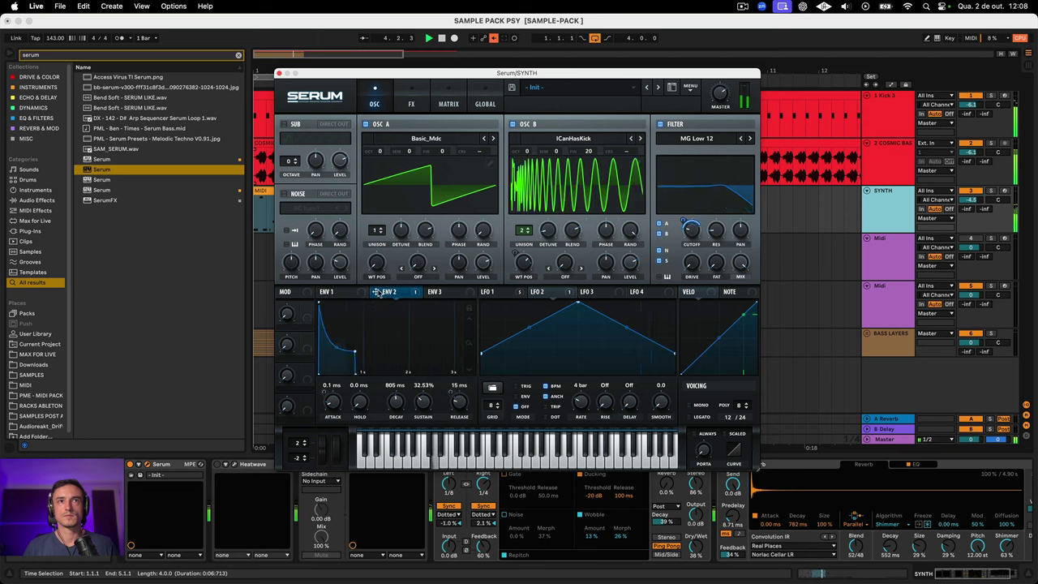
{"action": "left_click", "coordinate": [279, 73]}
Step: Open the SYNTH track's MIDI clip and lengthen the D2 notes at 1.1.1, 1.2.4 and 1.3.3 in its first bar
{"action": "double_click", "coordinate": [360, 193]}
{"action": "left_click", "coordinate": [645, 364]}
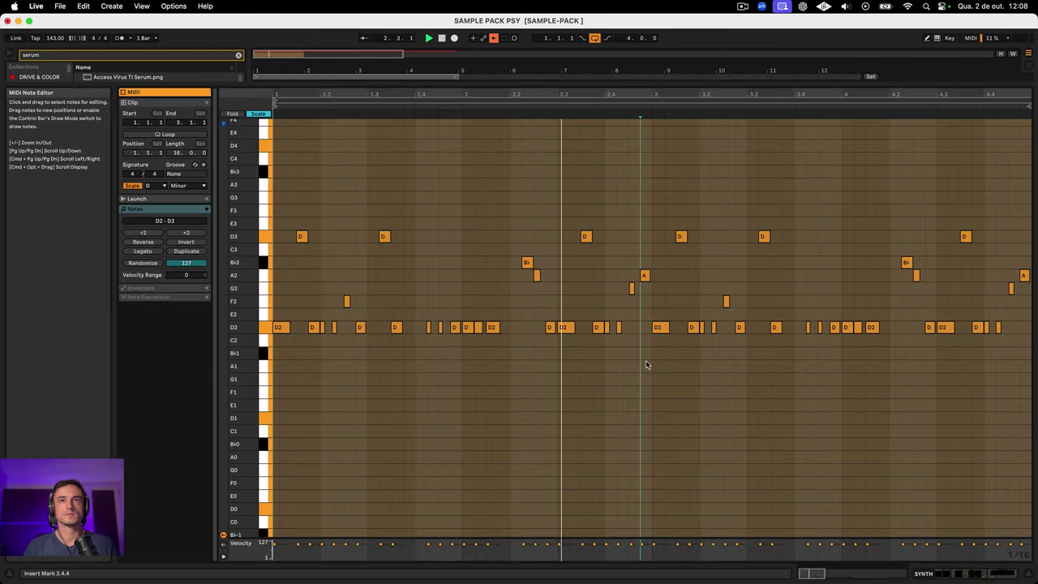
{"action": "left_click", "coordinate": [284, 327]}
{"action": "key", "text": "space"}
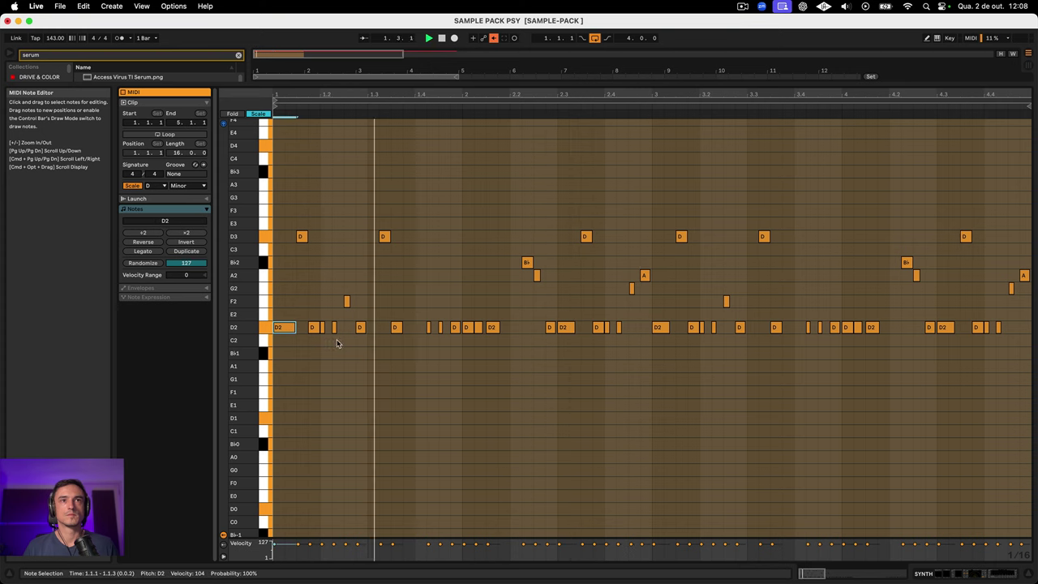
{"action": "double_click", "coordinate": [366, 326]}
{"action": "key", "text": "space"}
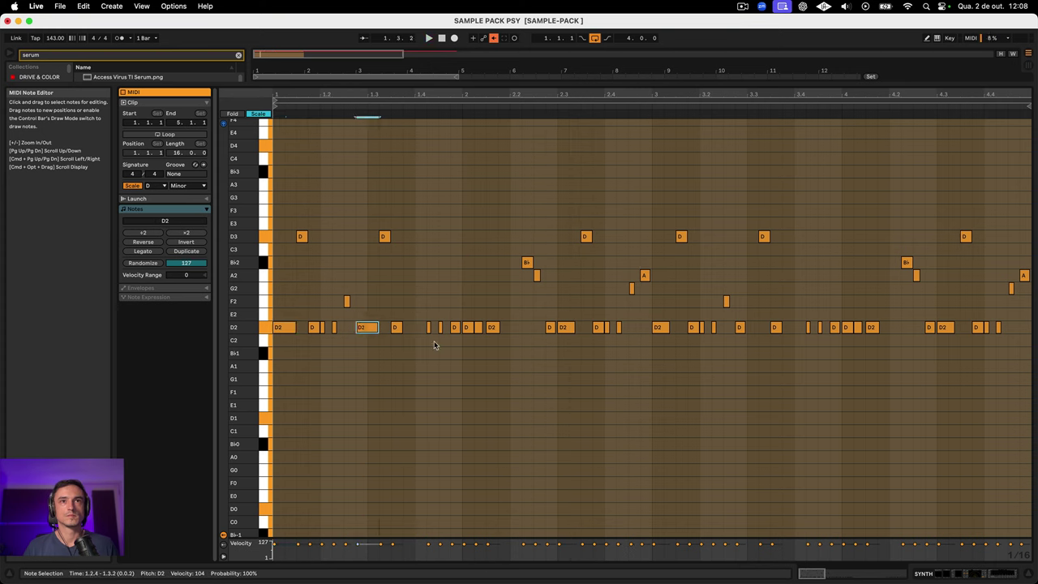
{"action": "double_click", "coordinate": [399, 327]}
{"action": "key", "text": "space"}
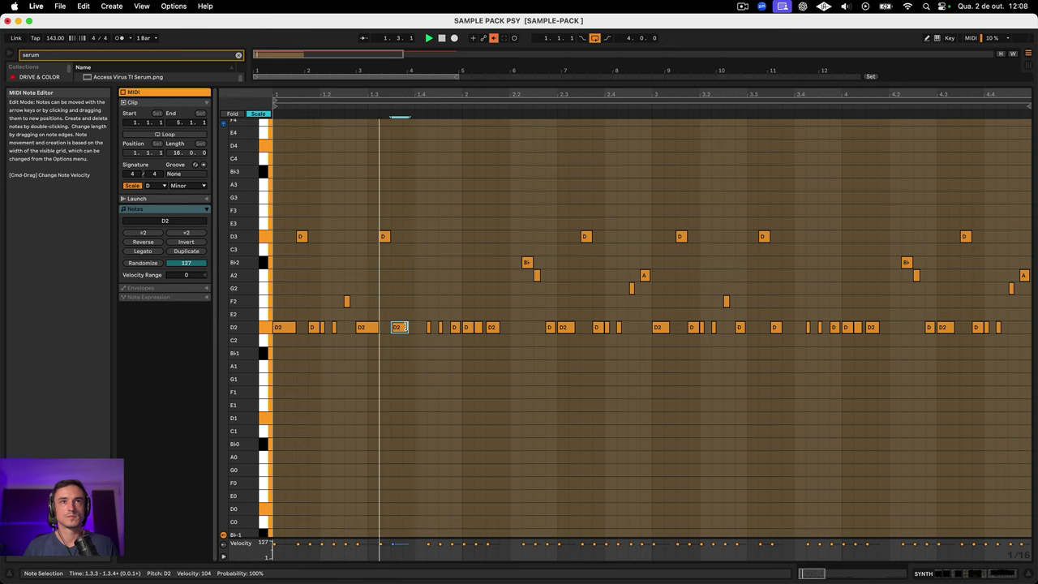
Step: Lengthen the D2 note at 2.1.3, extend the one at 4.1.3 to 0.0.3, and return to the arrangement
{"action": "scroll", "coordinate": [406, 327], "scroll_direction": "down", "scroll_amount": 1}
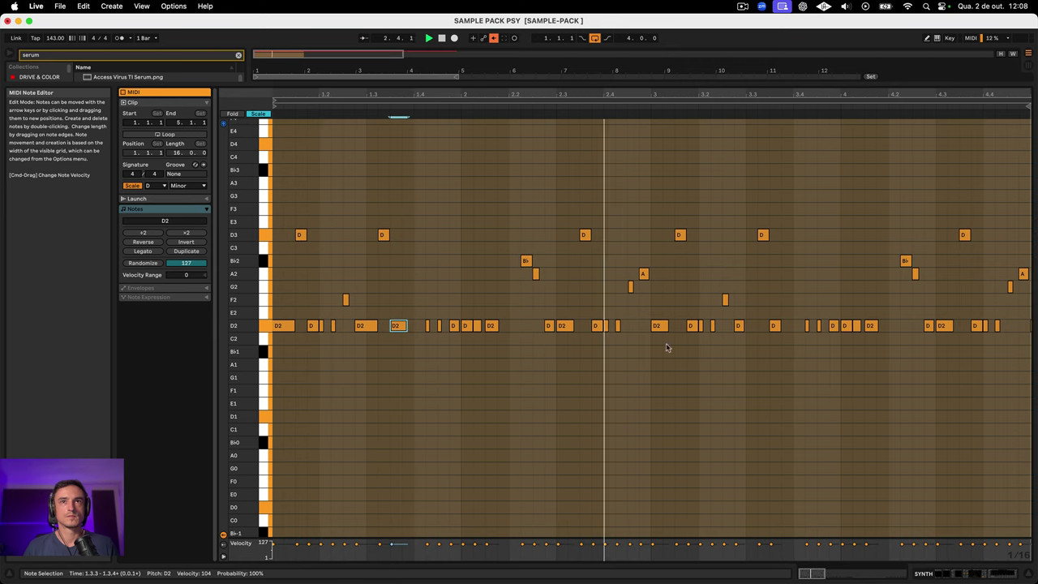
{"action": "double_click", "coordinate": [498, 326]}
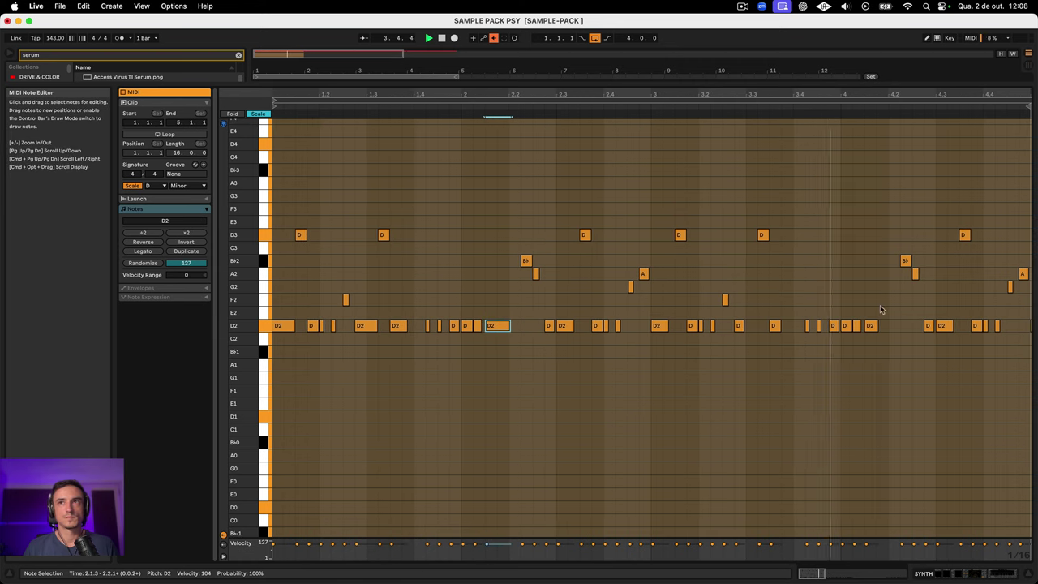
{"action": "left_click_drag", "start_coordinate": [875, 325], "coordinate": [897, 324]}
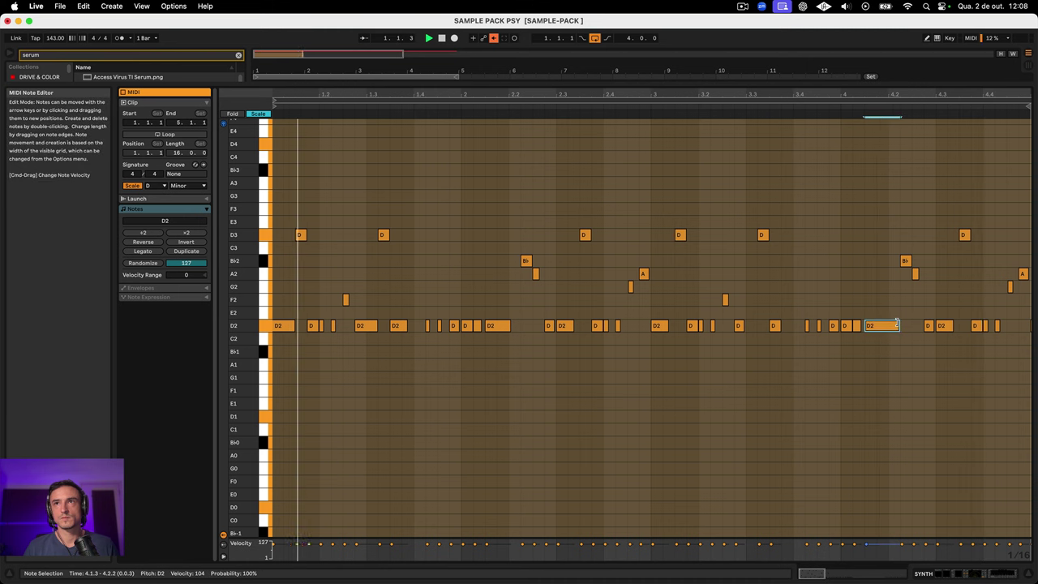
{"action": "key", "text": "shift+Tab"}
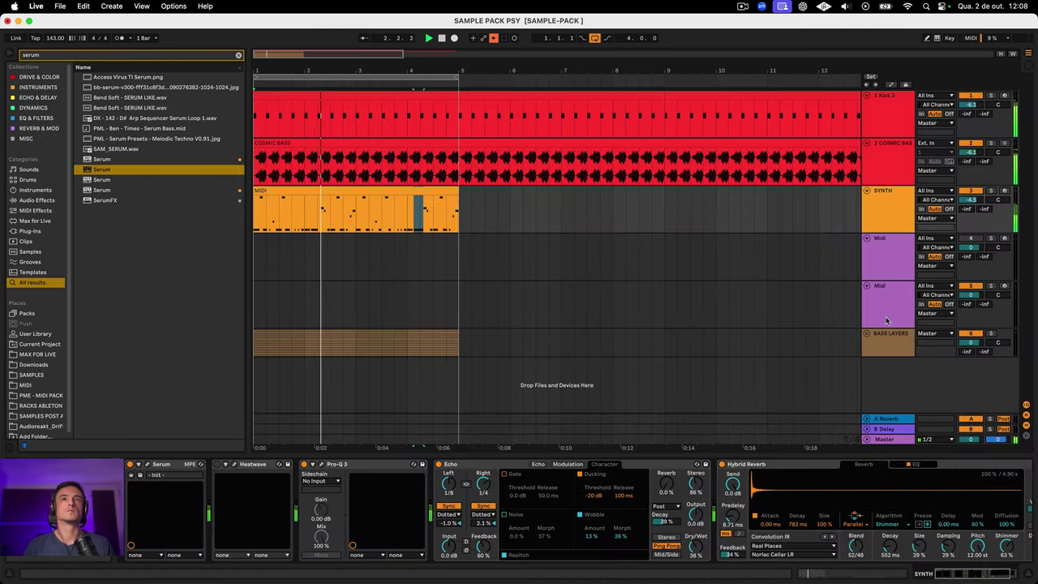
Step: Reopen Serum on the SYNTH track, set the filter cutoff to 381 Hz and stop playback
{"action": "left_click", "coordinate": [435, 191]}
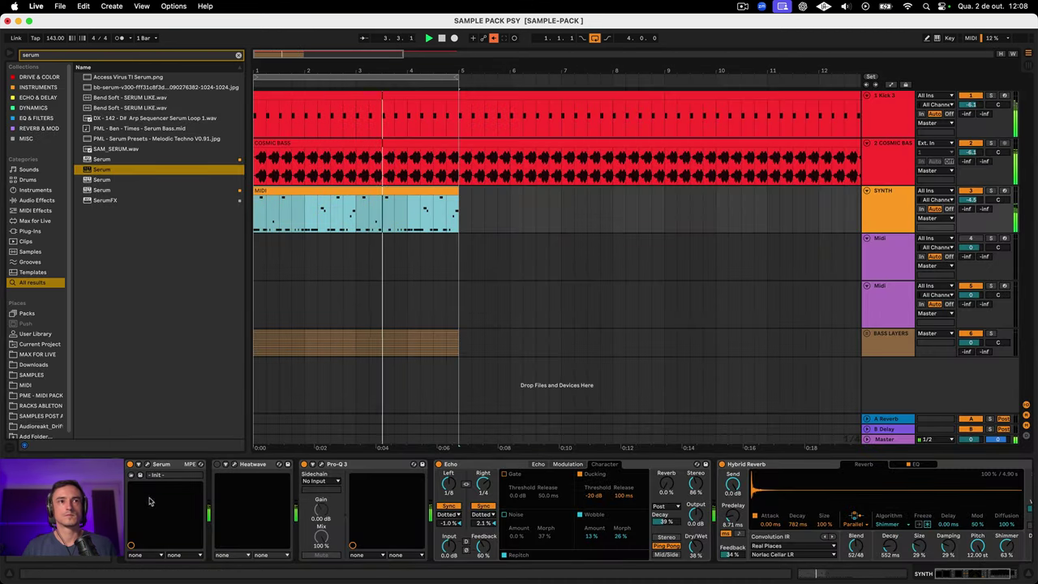
{"action": "left_click", "coordinate": [148, 464]}
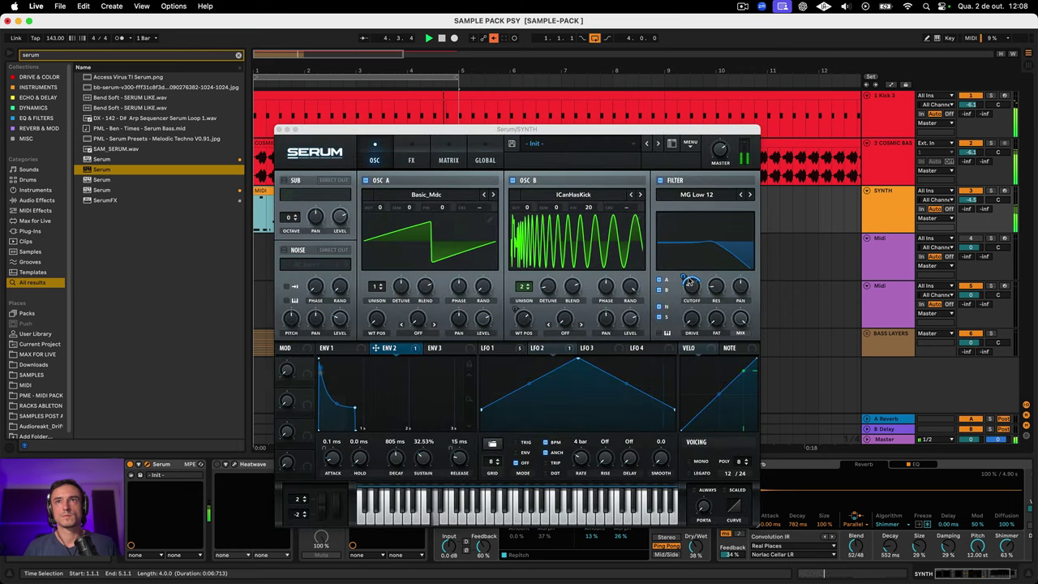
{"action": "left_click_drag", "start_coordinate": [689, 282], "coordinate": [682, 253]}
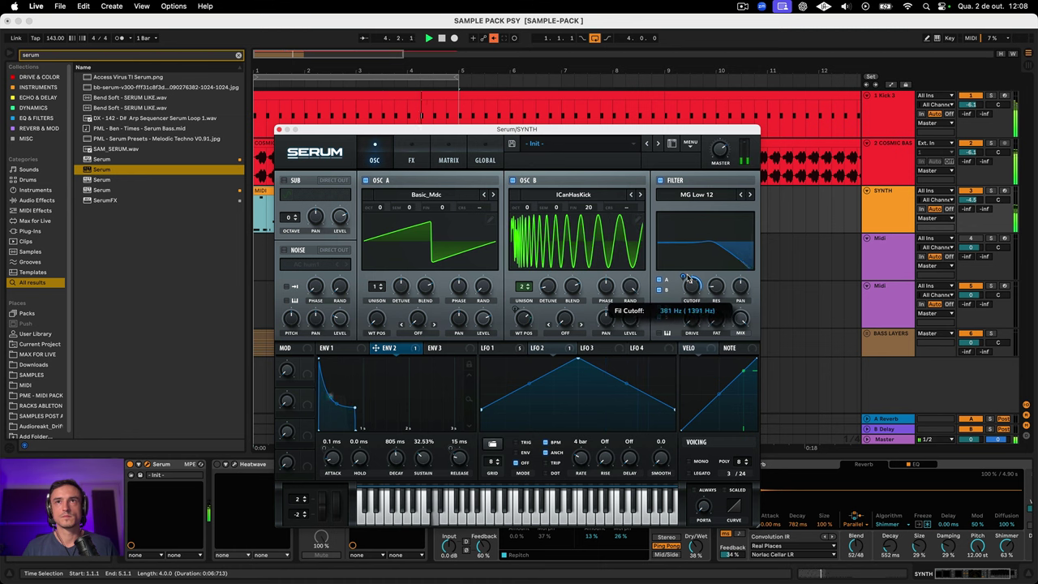
{"action": "key", "text": "space"}
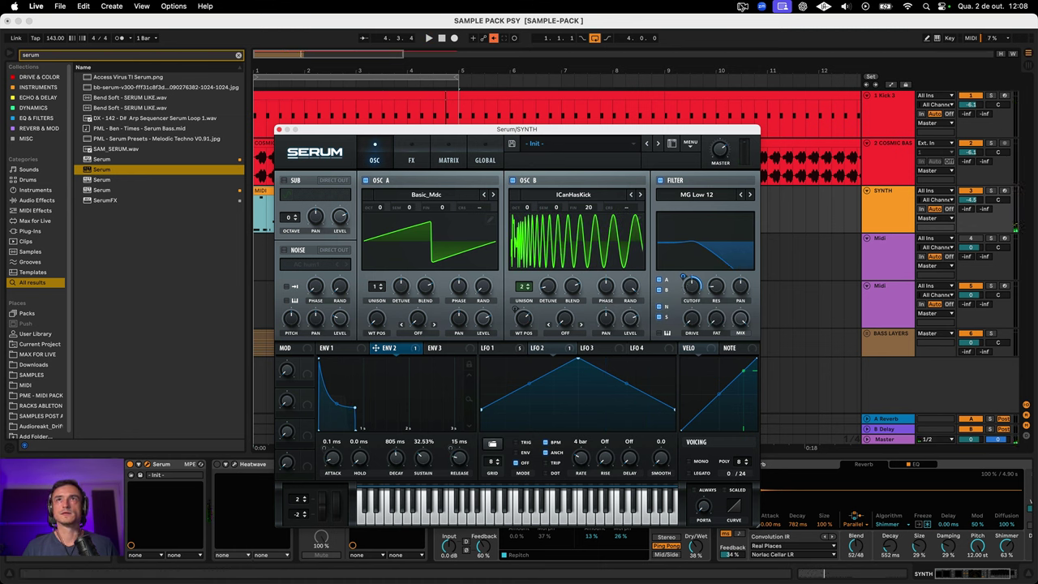
{"action": "left_click", "coordinate": [742, 7]}
{"action": "left_click", "coordinate": [756, 46]}
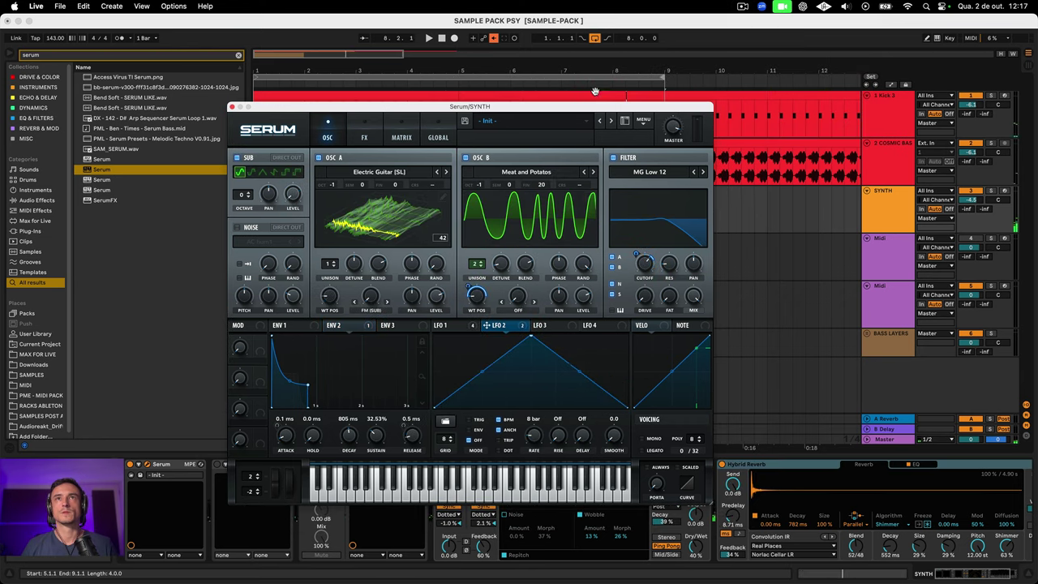
{"action": "left_click_drag", "start_coordinate": [602, 105], "coordinate": [645, 104]}
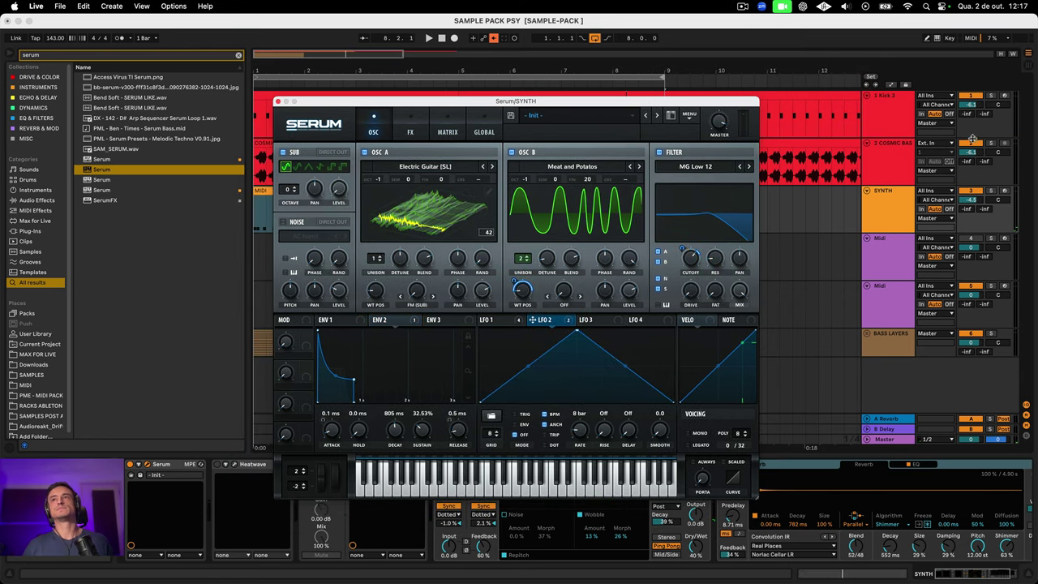
Step: Solo the SYNTH track, play it with oscillator B switched off, and set oscillator A's wavetable position to 45
{"action": "left_click", "coordinate": [990, 192]}
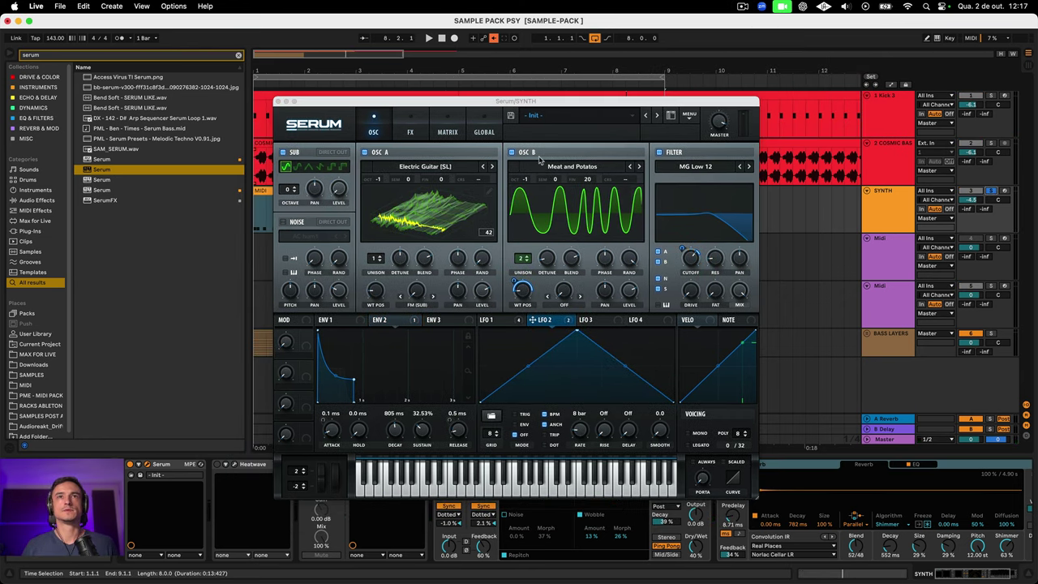
{"action": "left_click", "coordinate": [513, 153]}
{"action": "key", "text": "space"}
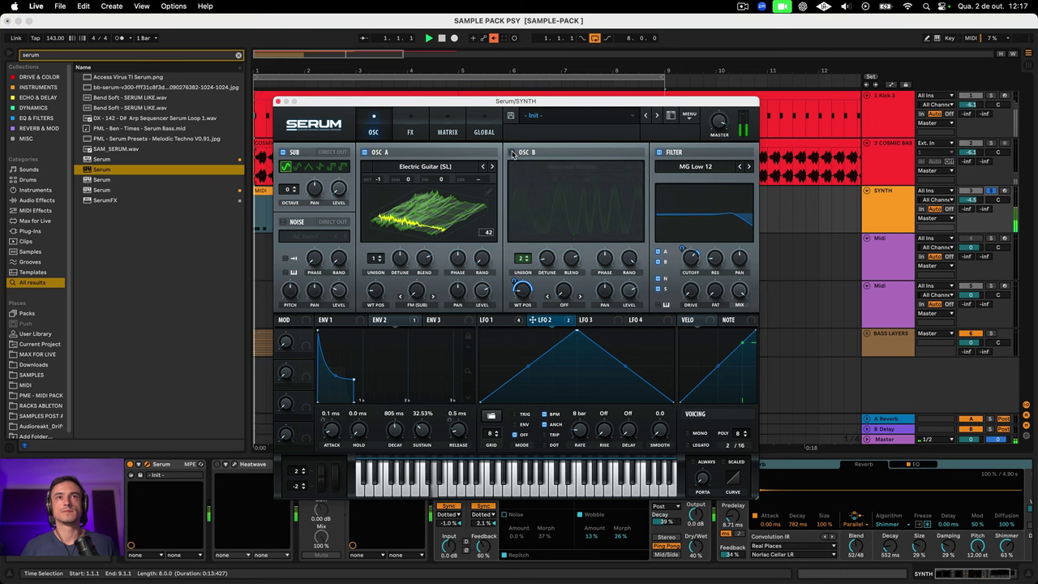
{"action": "left_click_drag", "start_coordinate": [378, 309], "coordinate": [363, 271]}
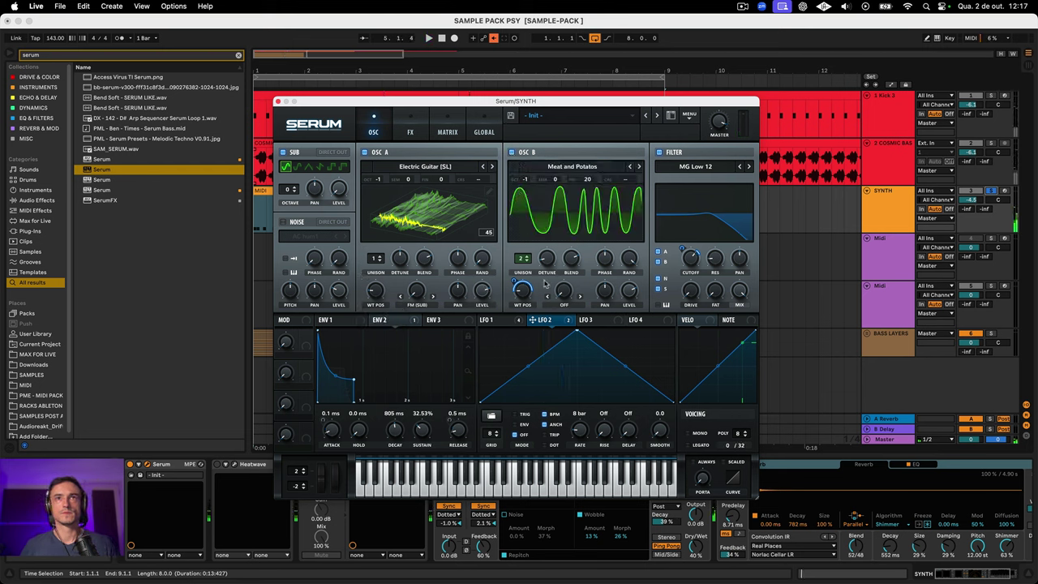
Step: Listen to the sound with oscillator A off, switch it back on and lower its wavetable position to about 35
{"action": "left_click", "coordinate": [365, 153]}
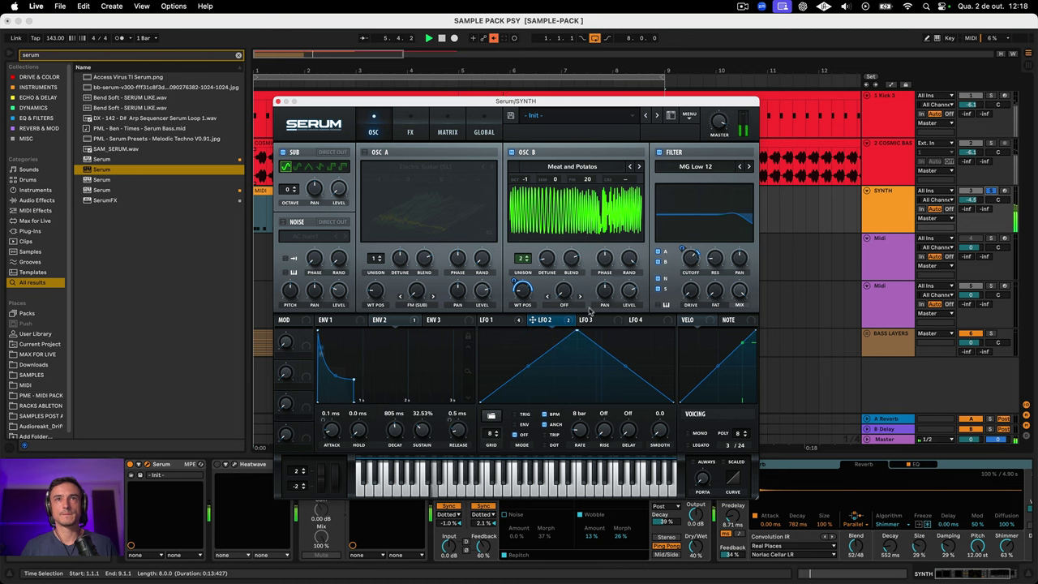
{"action": "left_click", "coordinate": [365, 153]}
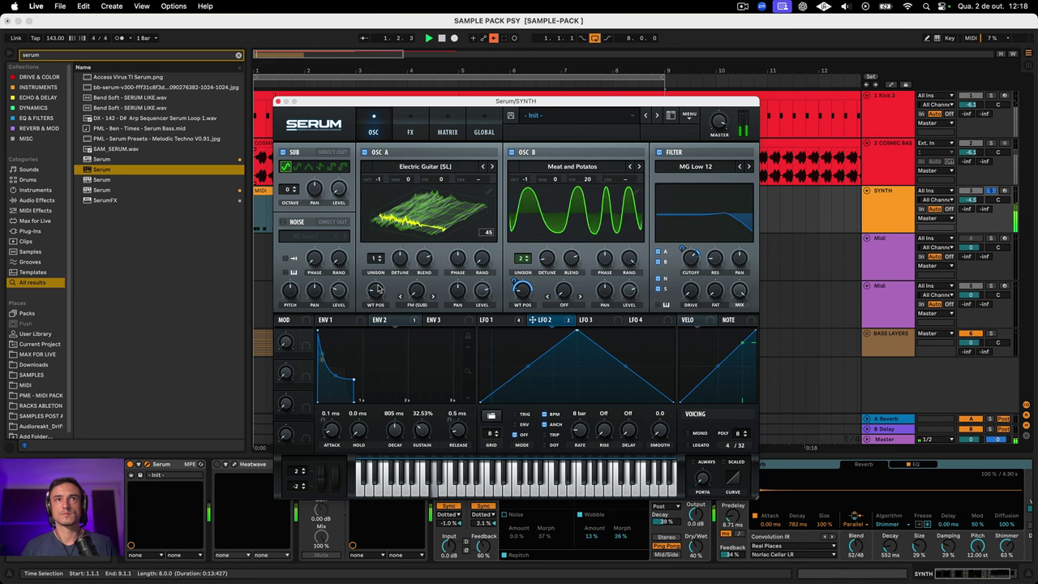
{"action": "left_click_drag", "start_coordinate": [393, 231], "coordinate": [386, 209]}
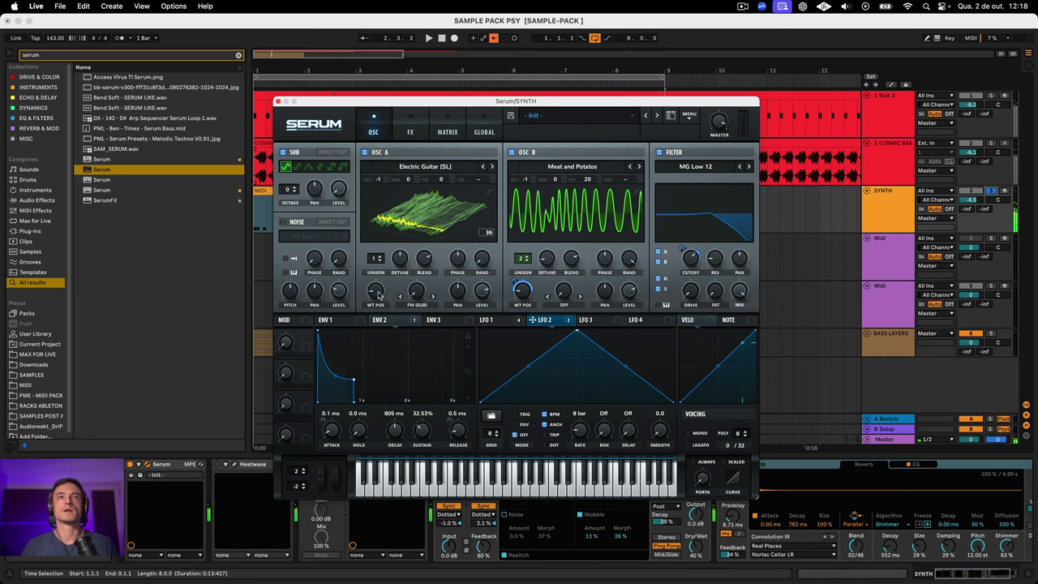
Step: Look through Serum's modulation, effects and global pages, check the Chaos 1 rate, and return to the oscillators
{"action": "left_click", "coordinate": [447, 135]}
{"action": "left_click", "coordinate": [407, 132]}
{"action": "left_click", "coordinate": [373, 132]}
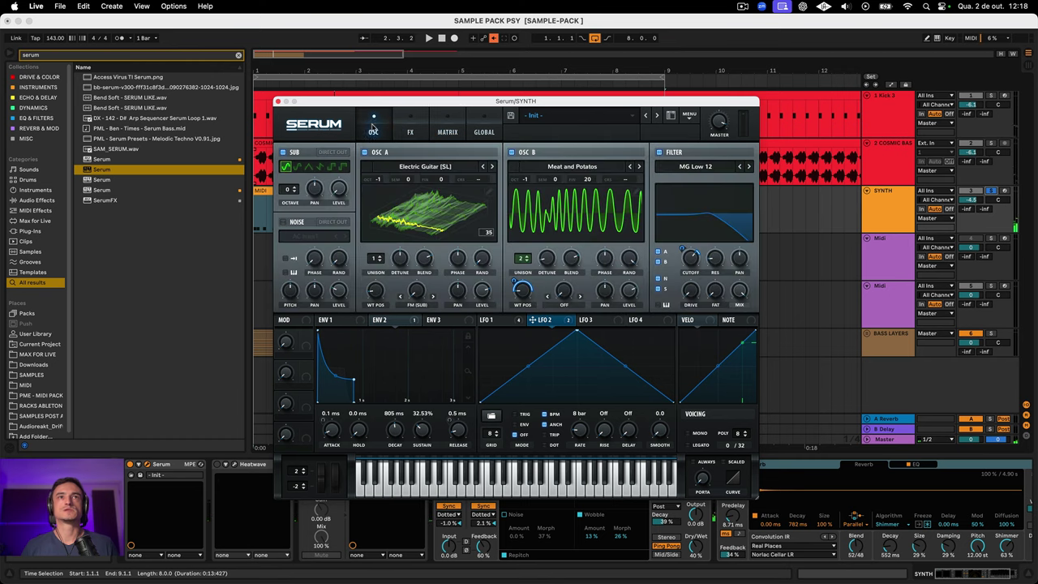
{"action": "left_click", "coordinate": [482, 133]}
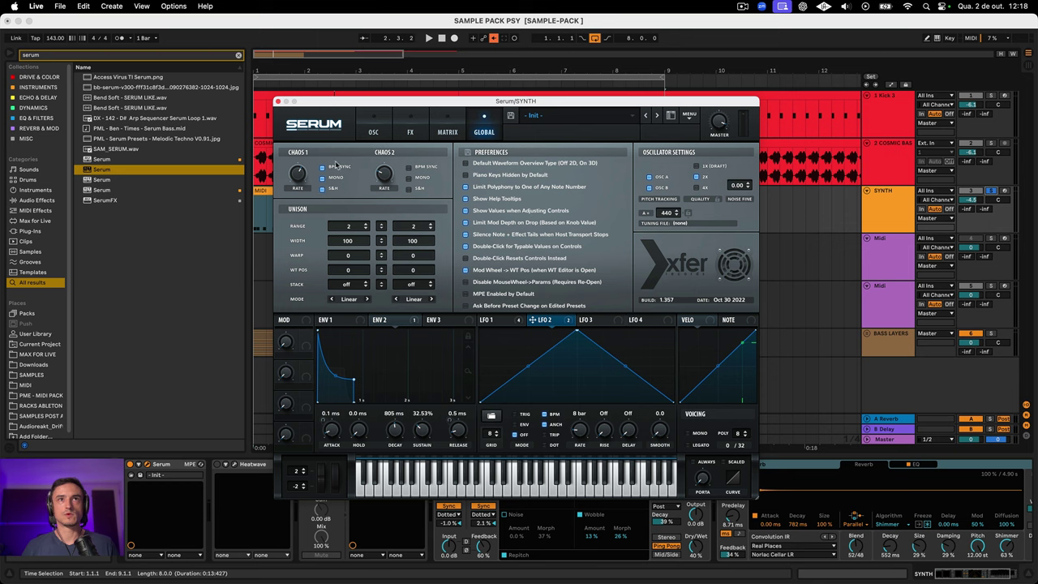
{"action": "mouse_move", "coordinate": [299, 174]}
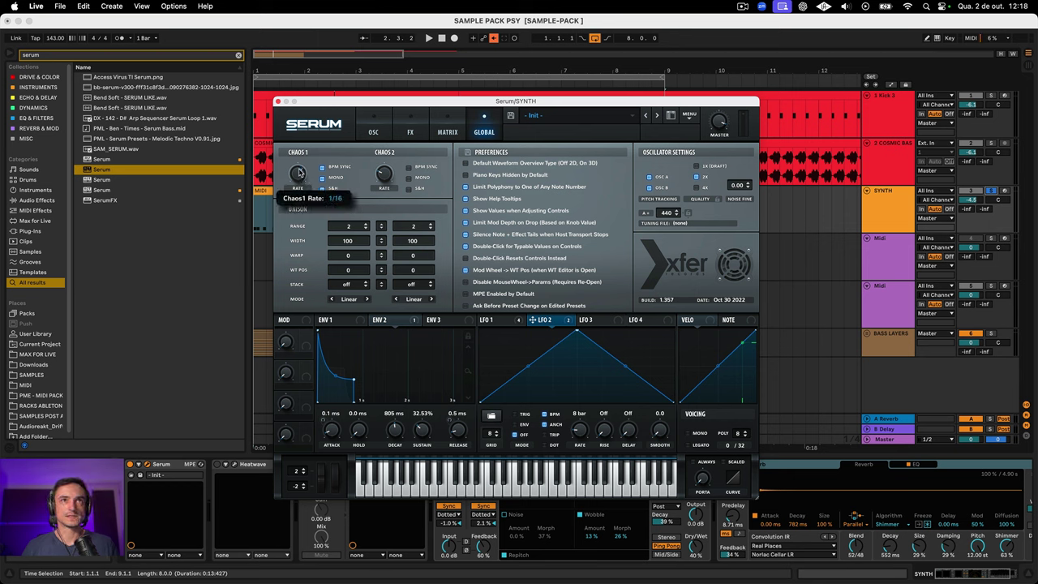
{"action": "left_click", "coordinate": [374, 132]}
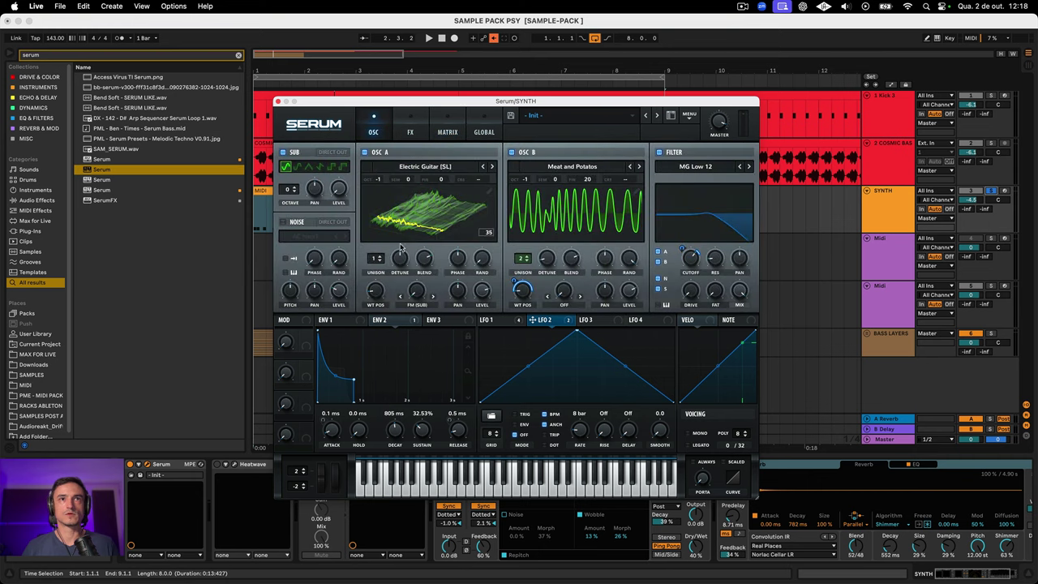
Step: Reset oscillator A's wavetable position to 1, assign Chaos1 as its modulation source and stop playback
{"action": "double_click", "coordinate": [376, 290]}
{"action": "right_click", "coordinate": [376, 289]}
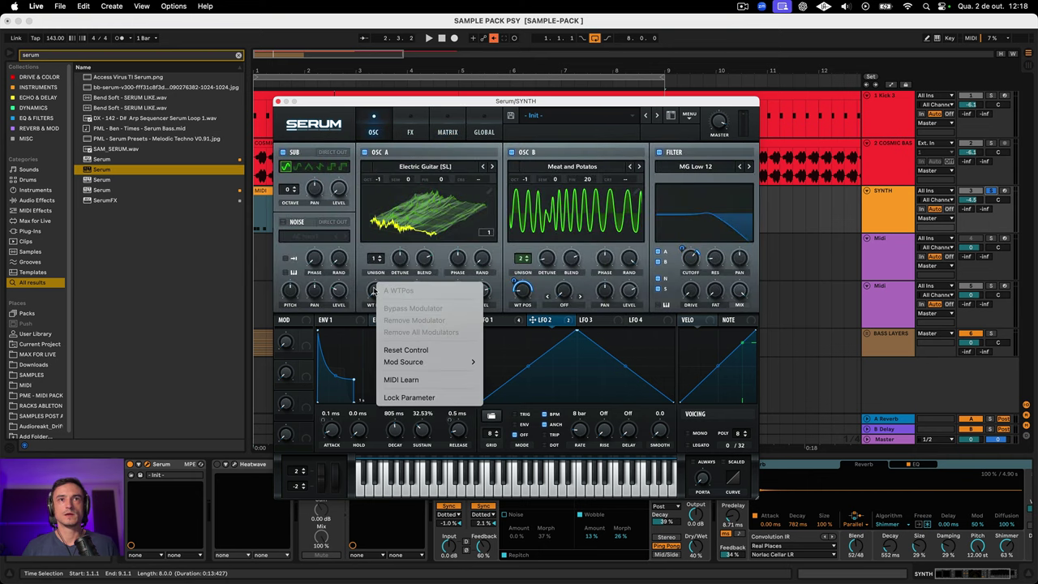
{"action": "mouse_move", "coordinate": [419, 368]}
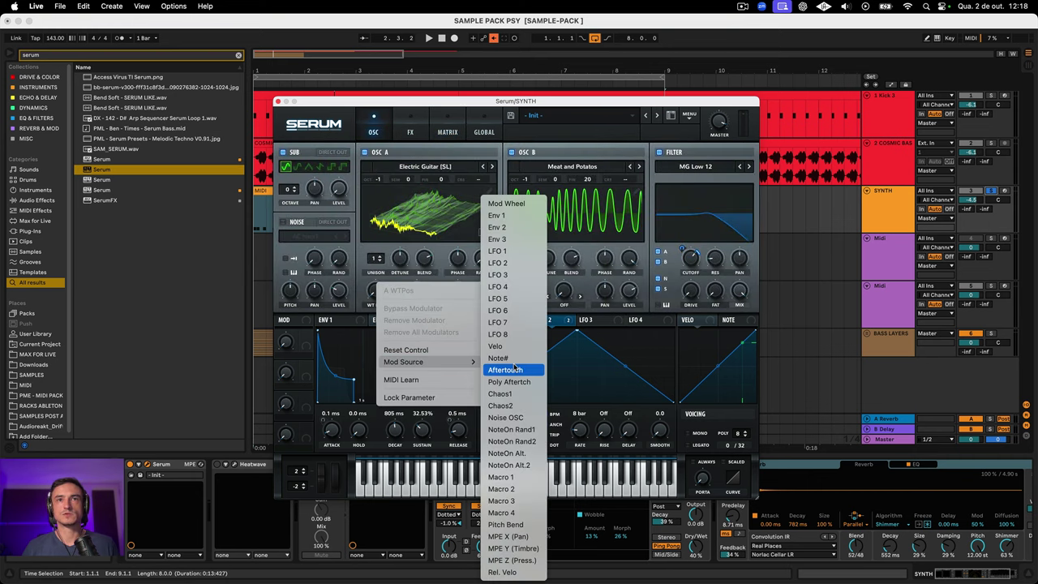
{"action": "left_click", "coordinate": [511, 394]}
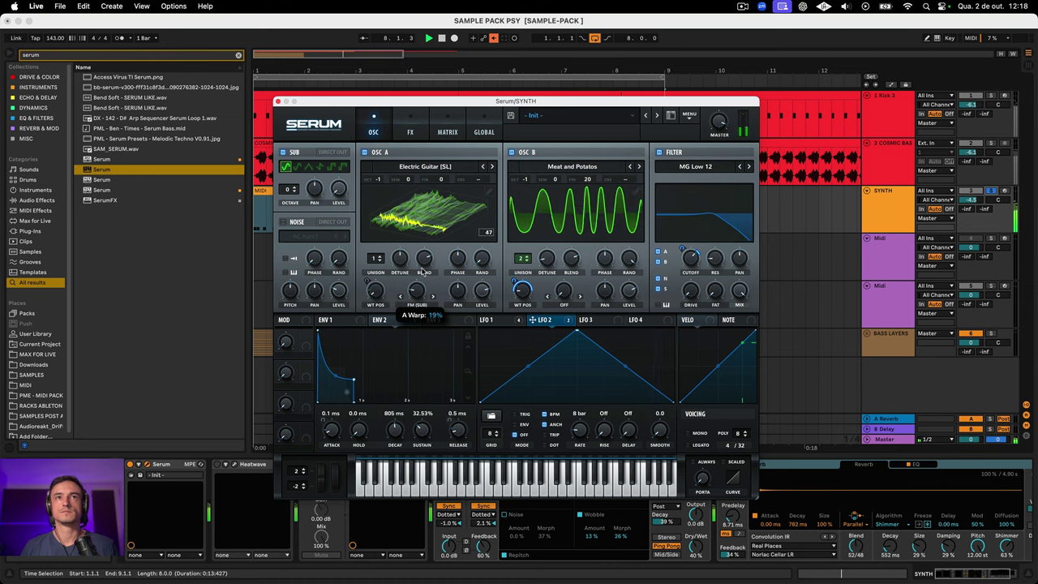
{"action": "key", "text": "space"}
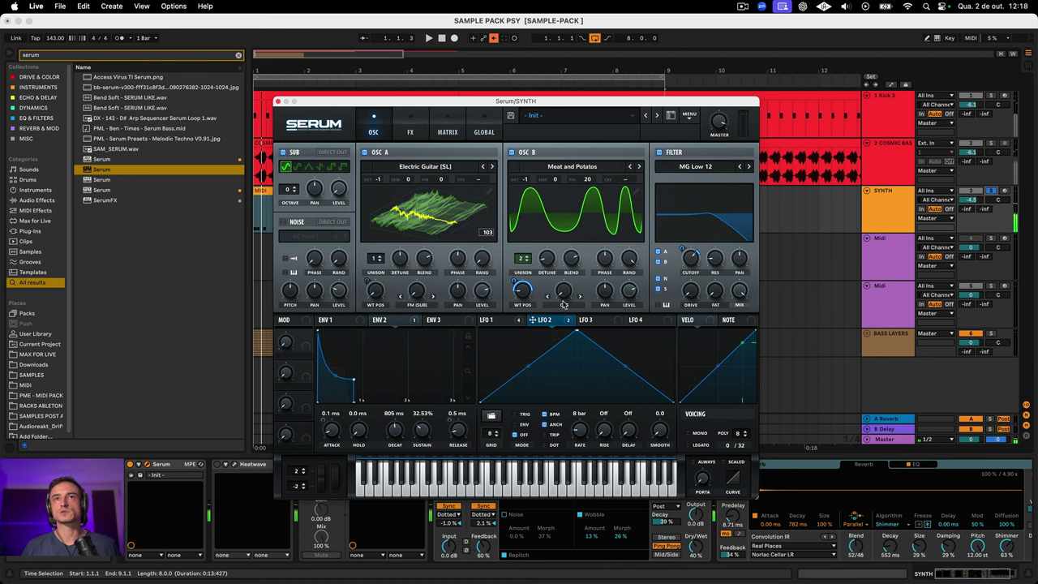
Step: Set oscillator B's warp mode to FM Sub Osc with an amount of about 4%, and fine-tune oscillator A's FM amount
{"action": "left_click", "coordinate": [562, 304]}
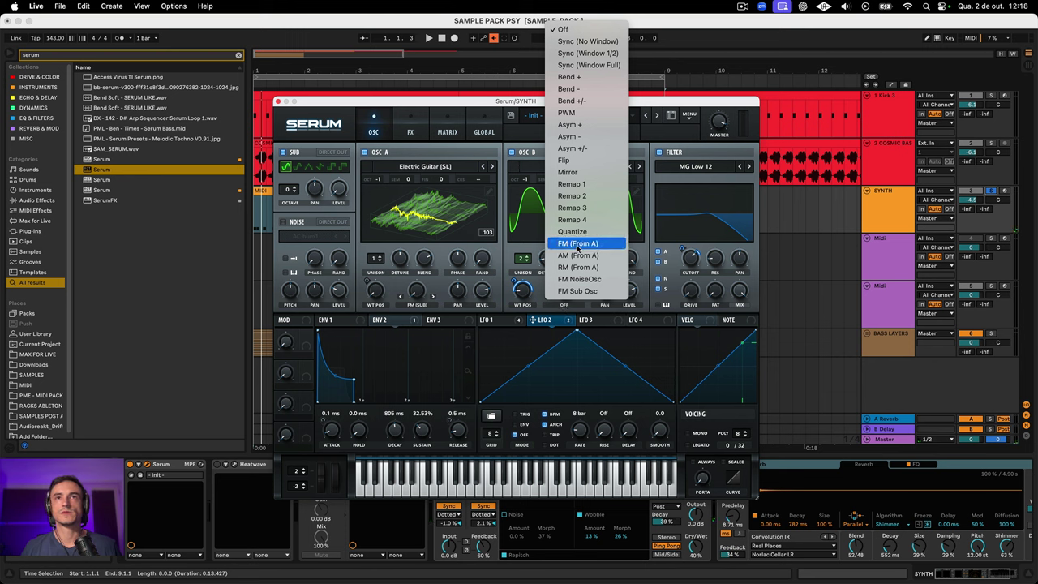
{"action": "left_click", "coordinate": [578, 292]}
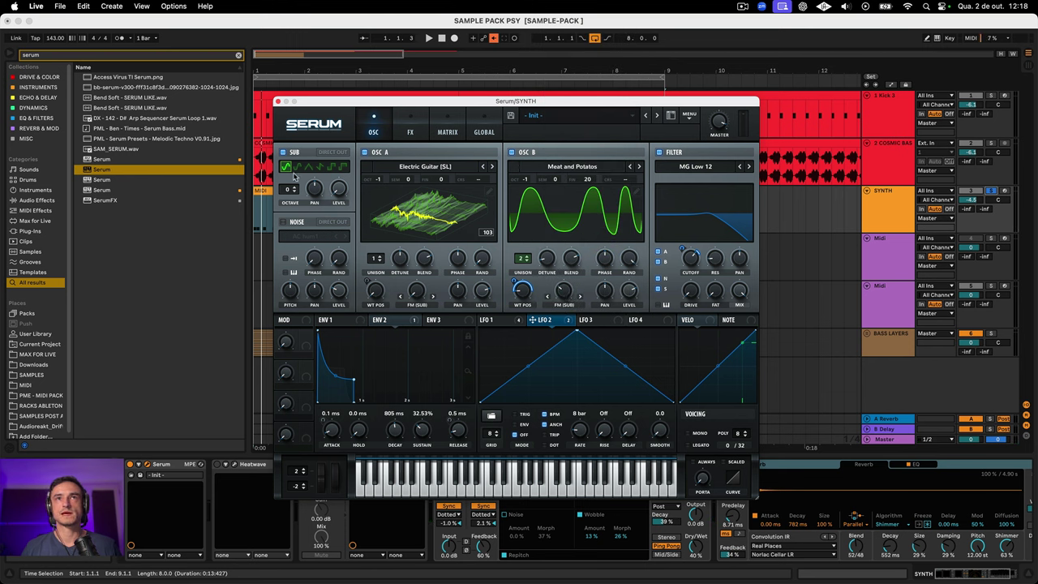
{"action": "key", "text": "space"}
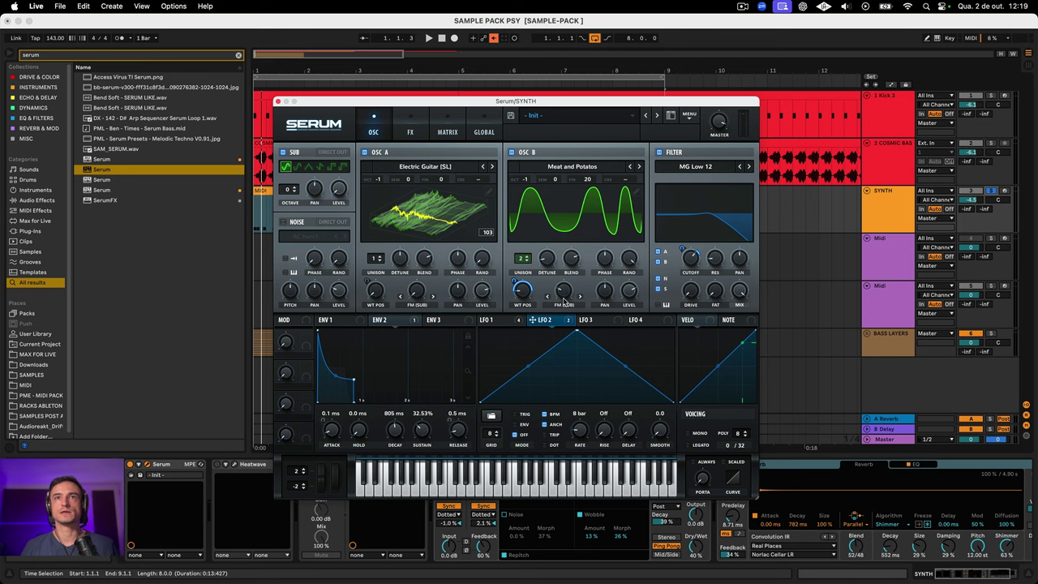
{"action": "left_click_drag", "start_coordinate": [562, 294], "coordinate": [566, 314]}
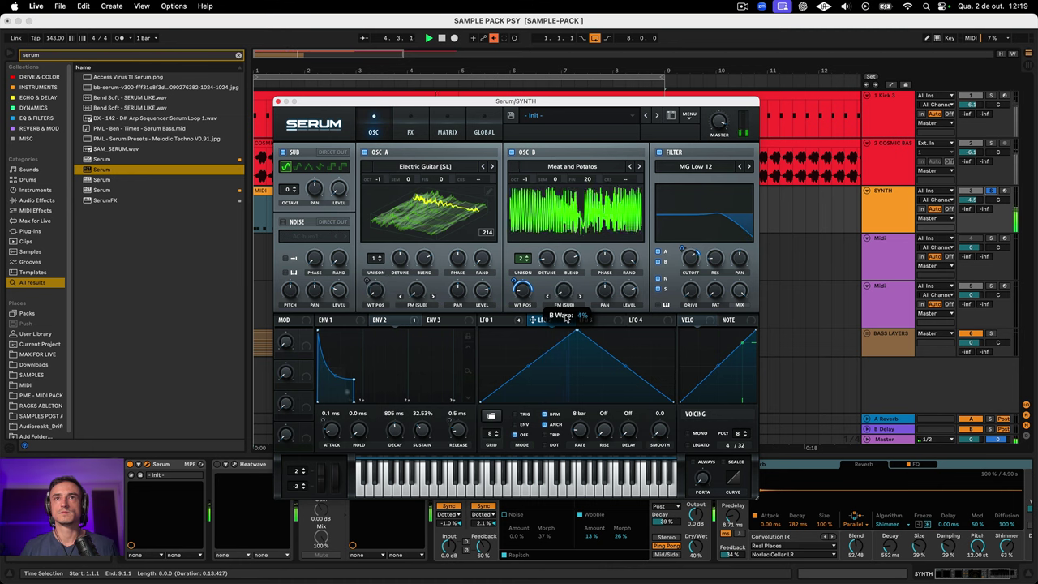
{"action": "left_click_drag", "start_coordinate": [414, 296], "coordinate": [405, 282]}
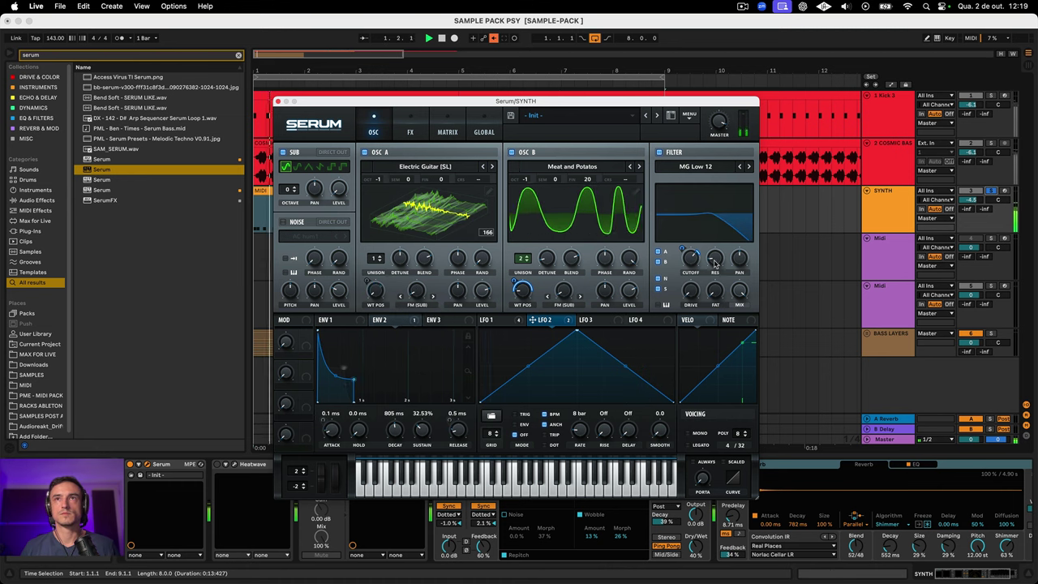
Step: Adjust the filter resonance, and apply LFO 2 to oscillator A's wavetable position and the filter cutoff
{"action": "left_click_drag", "start_coordinate": [715, 261], "coordinate": [693, 290]}
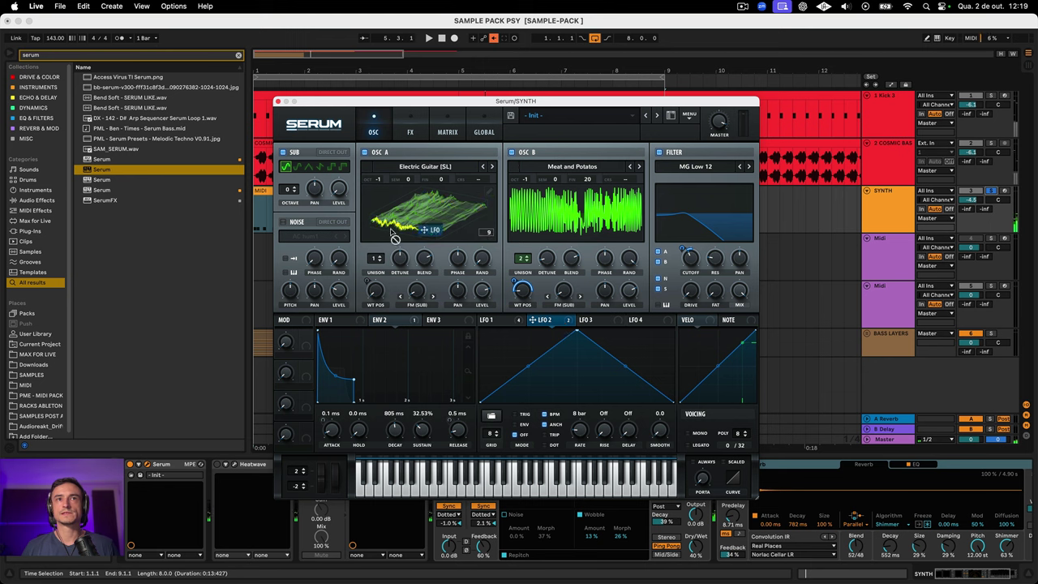
{"action": "left_click_drag", "start_coordinate": [395, 238], "coordinate": [381, 291]}
{"action": "key", "text": "space"}
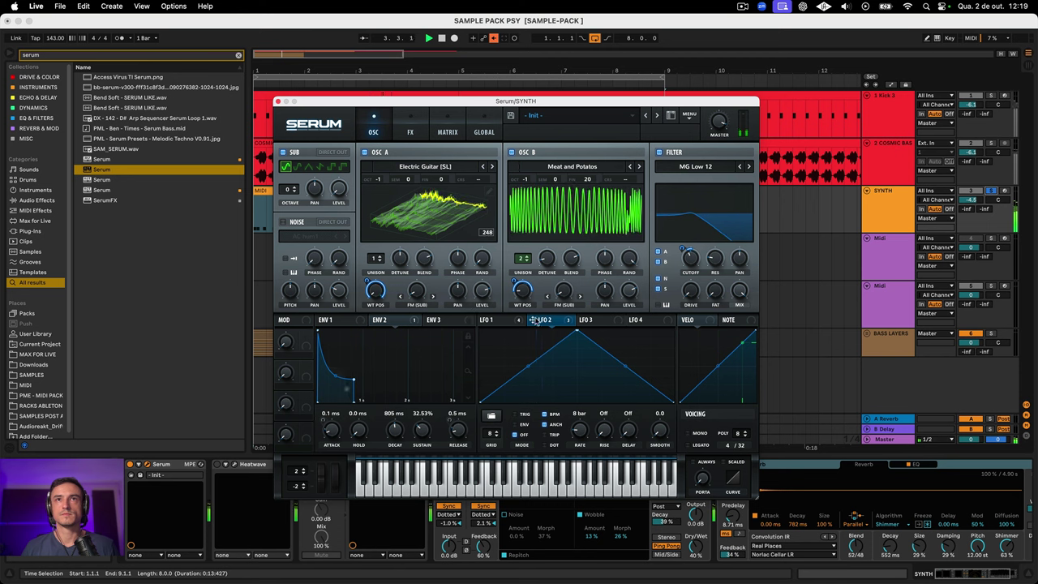
{"action": "left_click_drag", "start_coordinate": [533, 320], "coordinate": [684, 253]}
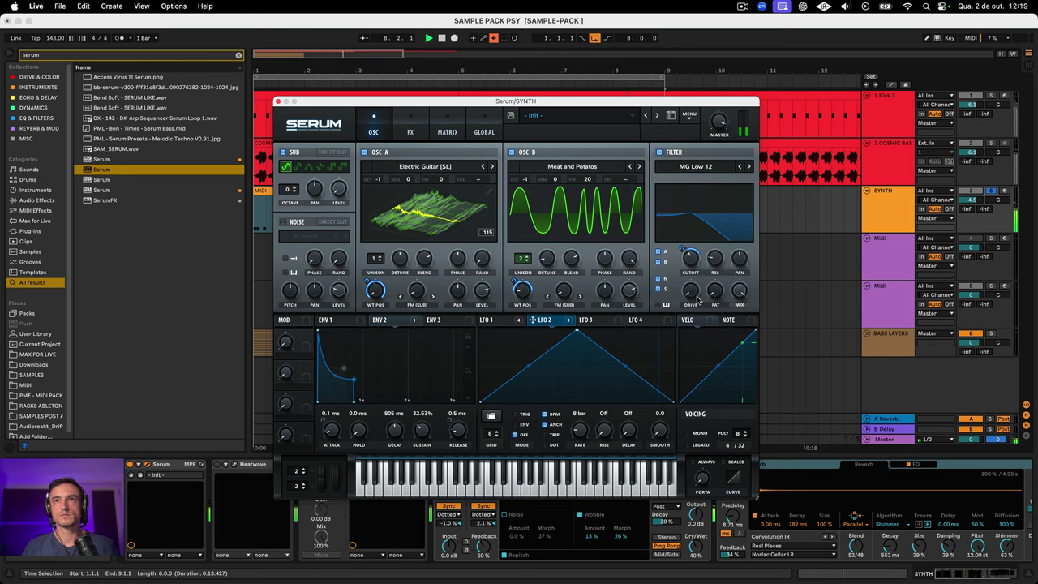
{"action": "mouse_move", "coordinate": [692, 253]}
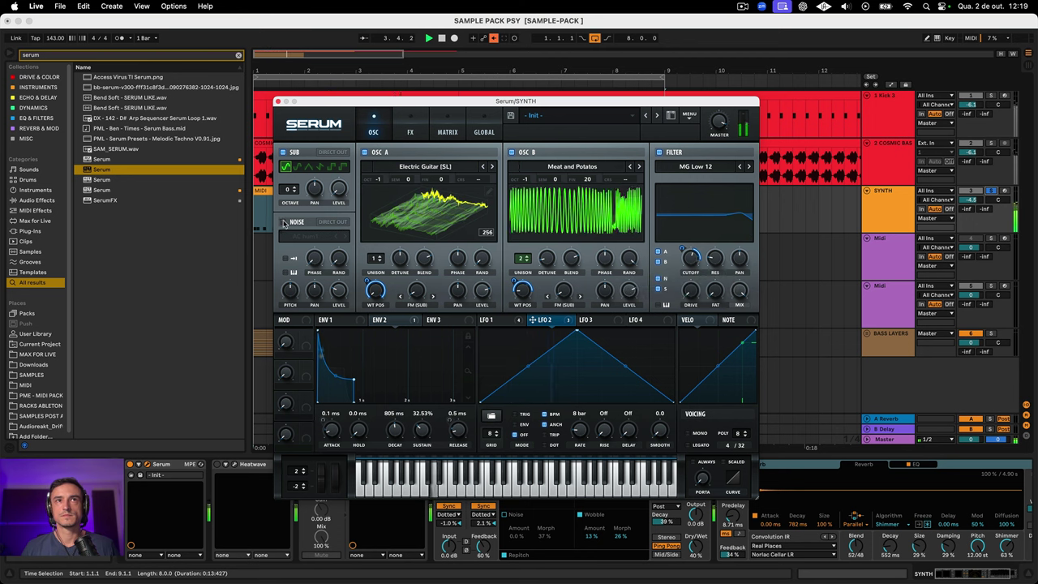
Step: Enable the noise oscillator with the WindChimes sample and key tracking, adjusting its level and setting its pitch to 32 st
{"action": "left_click", "coordinate": [283, 222]}
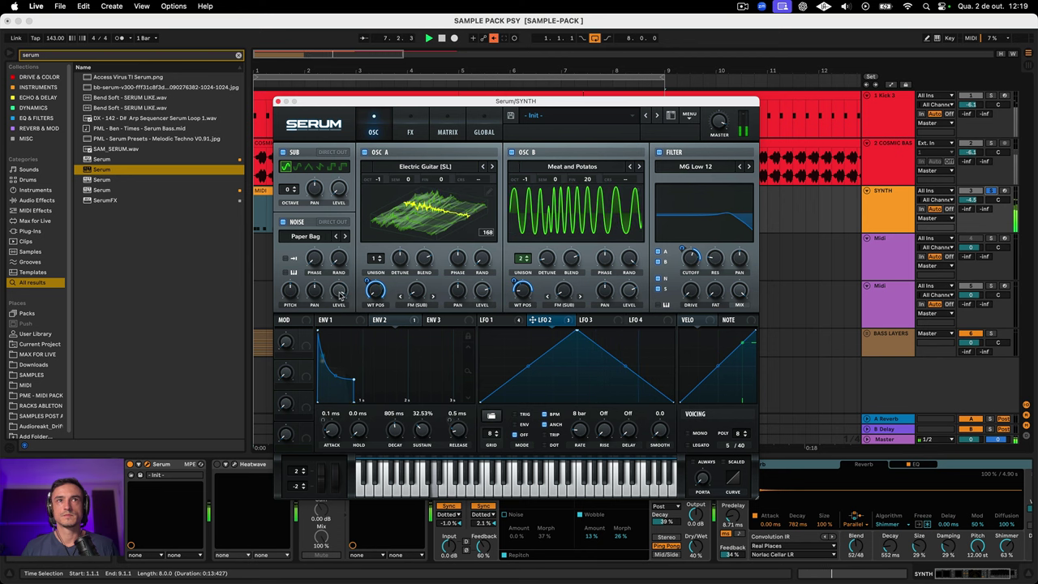
{"action": "left_click", "coordinate": [343, 236]}
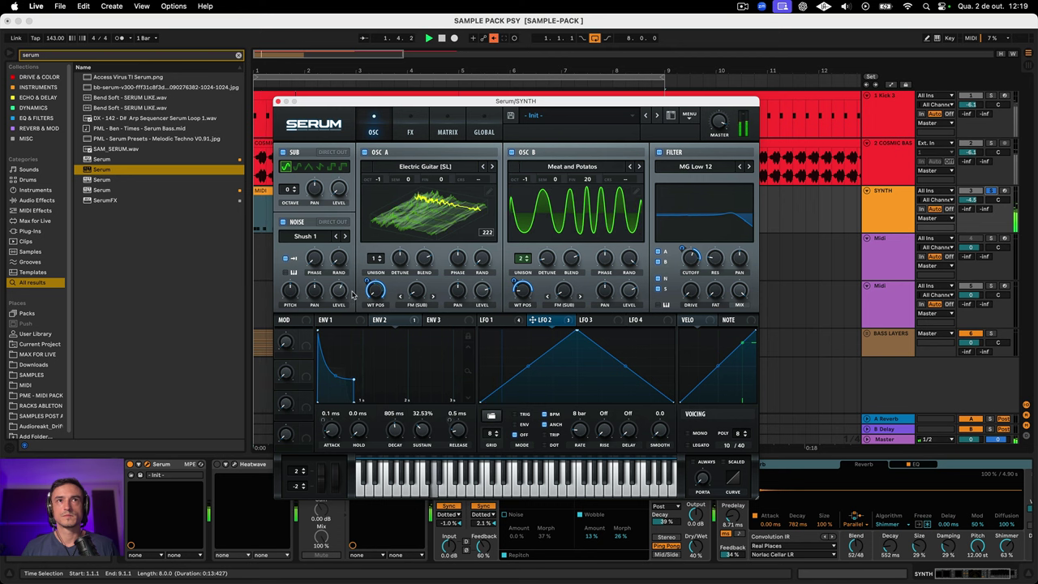
{"action": "left_click", "coordinate": [343, 236]}
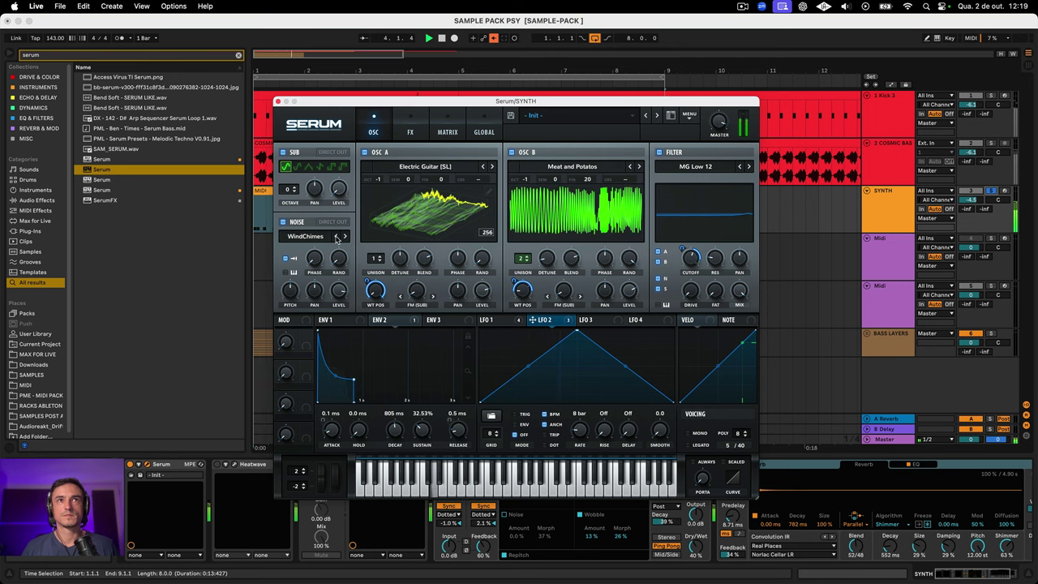
{"action": "mouse_move", "coordinate": [344, 298]}
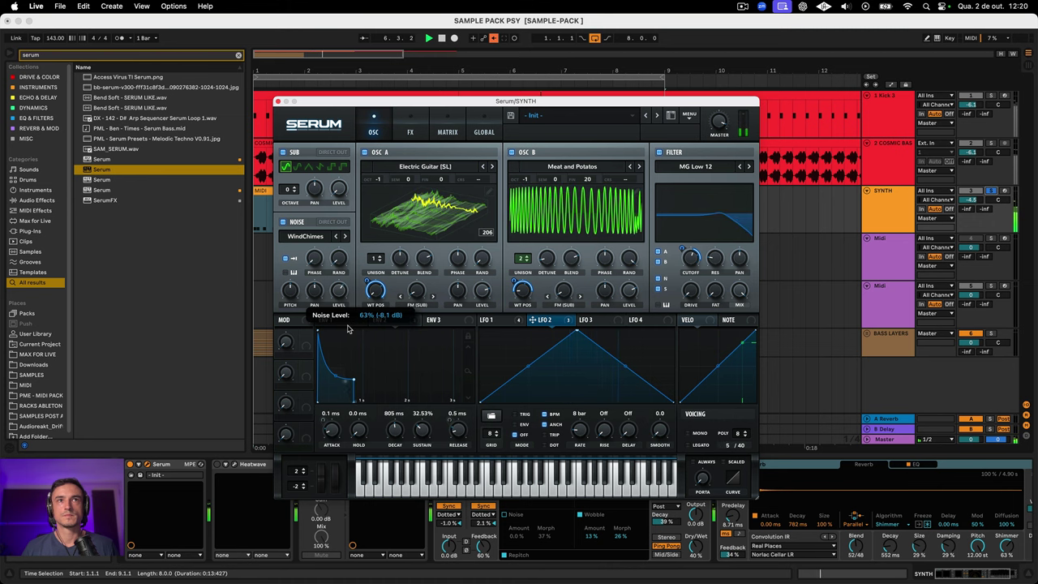
{"action": "left_click_drag", "start_coordinate": [334, 291], "coordinate": [334, 306]}
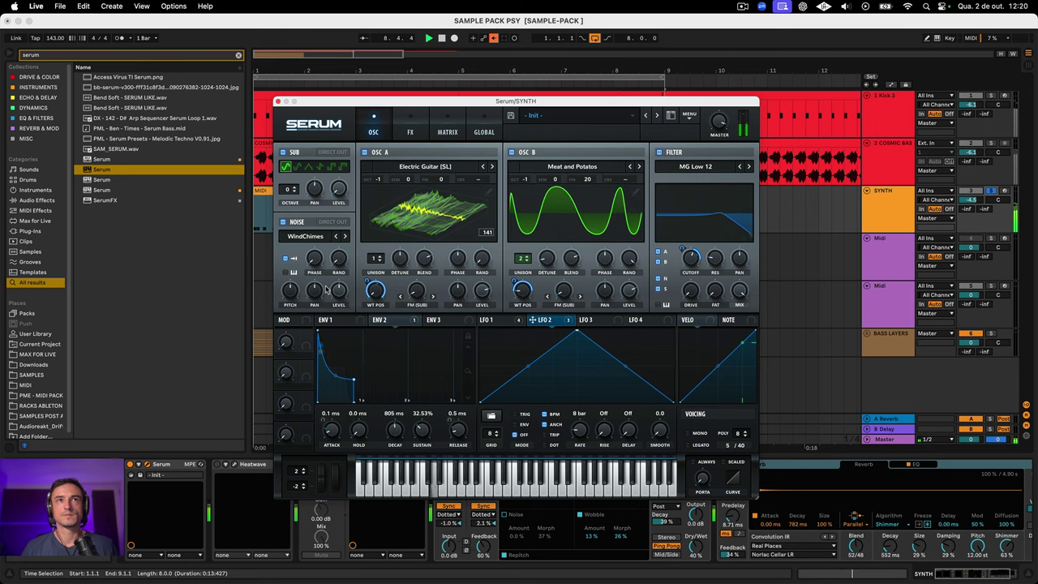
{"action": "left_click", "coordinate": [287, 273]}
{"action": "left_click_drag", "start_coordinate": [334, 289], "coordinate": [339, 268]}
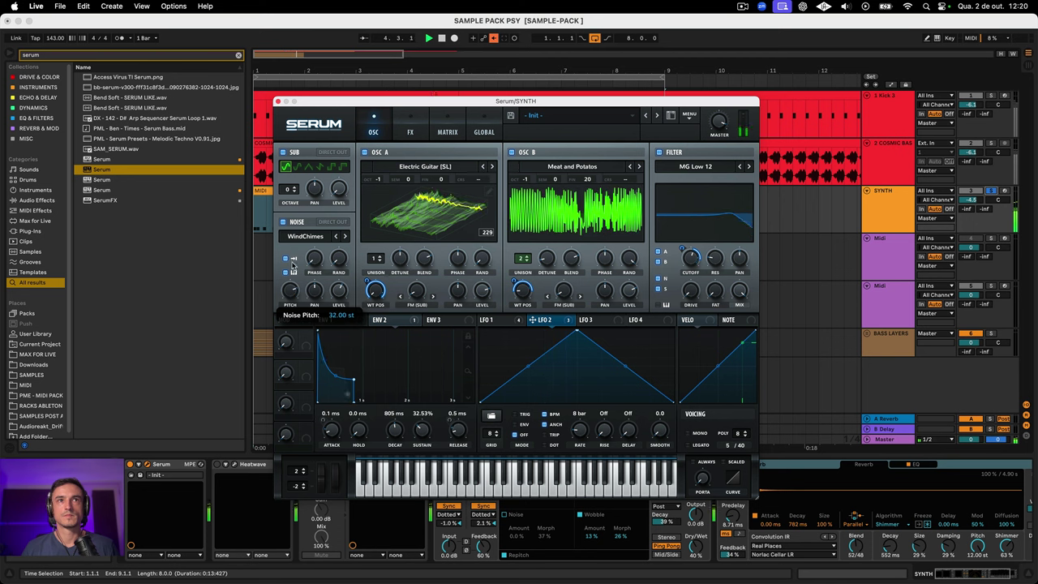
Step: Enable Serum's distortion effect, choose the Downsample type and adjust its drive during playback
{"action": "left_click", "coordinate": [445, 133]}
{"action": "left_click", "coordinate": [418, 134]}
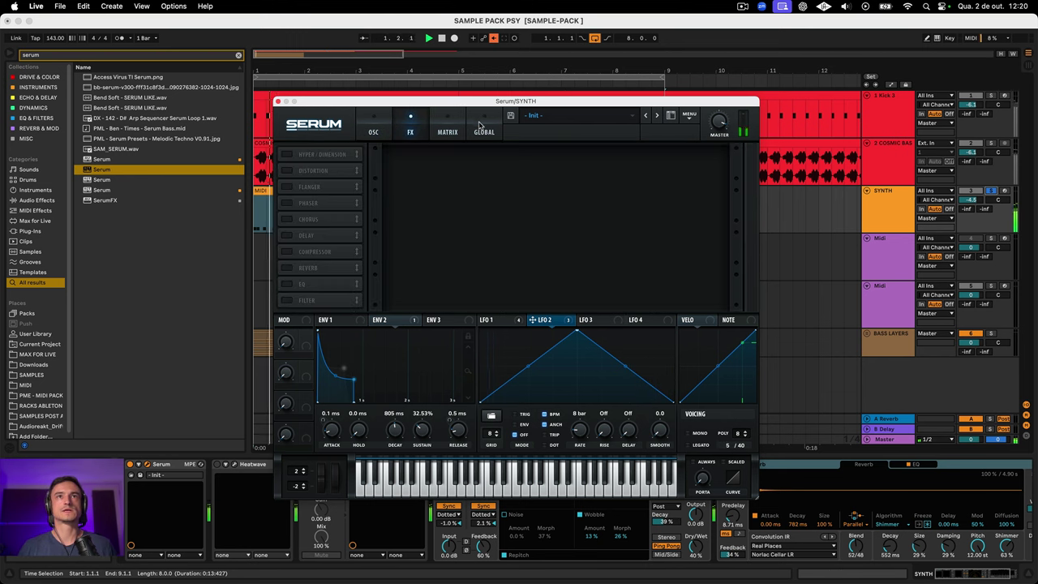
{"action": "mouse_move", "coordinate": [402, 102]}
{"action": "left_mouse_down"}
{"action": "mouse_move", "coordinate": [390, 90]}
{"action": "mouse_move", "coordinate": [394, 67]}
{"action": "mouse_move", "coordinate": [404, 88]}
{"action": "left_mouse_up"}
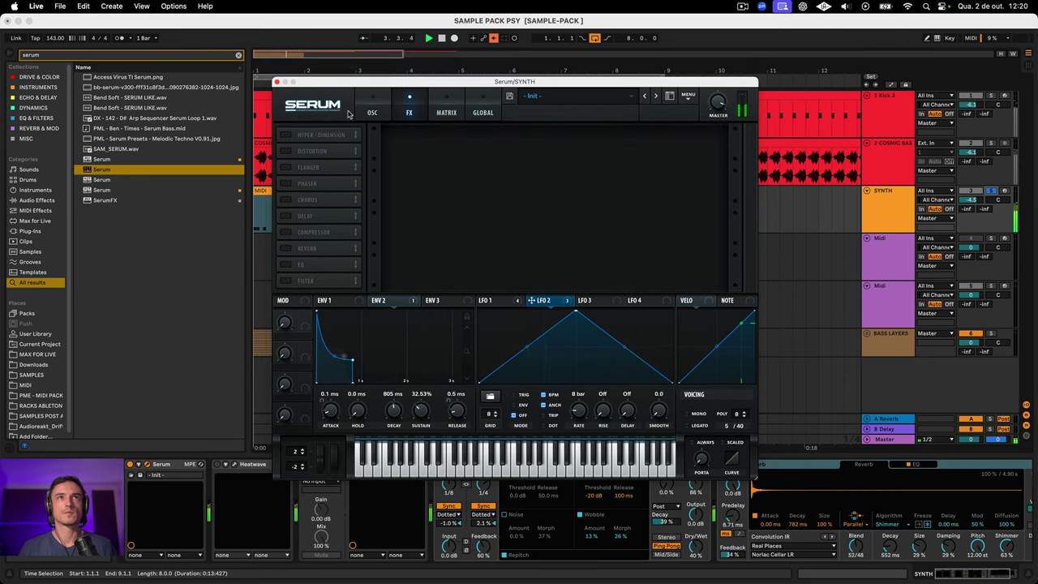
{"action": "left_click", "coordinate": [286, 151]}
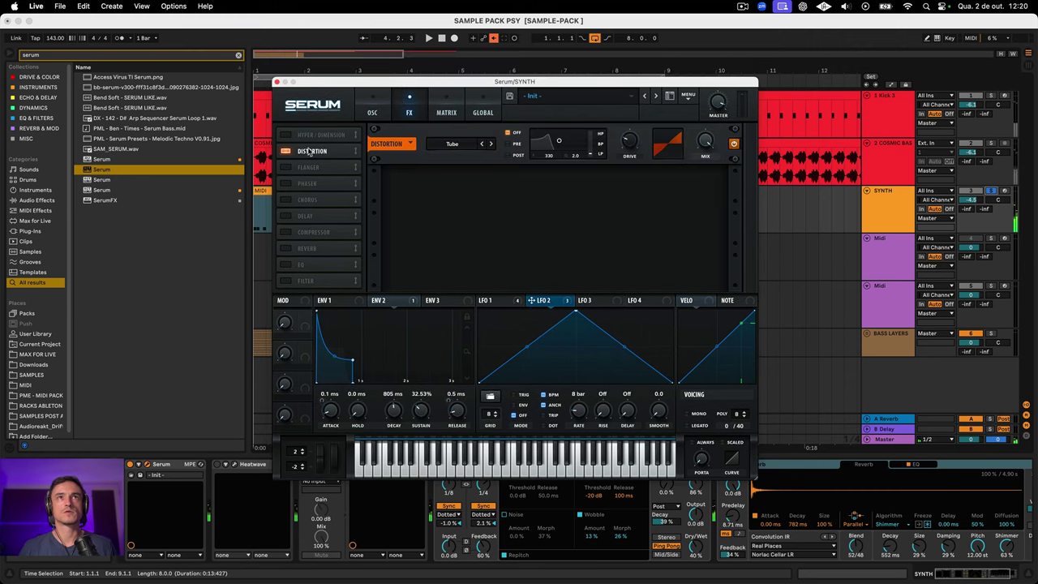
{"action": "left_click", "coordinate": [483, 144]}
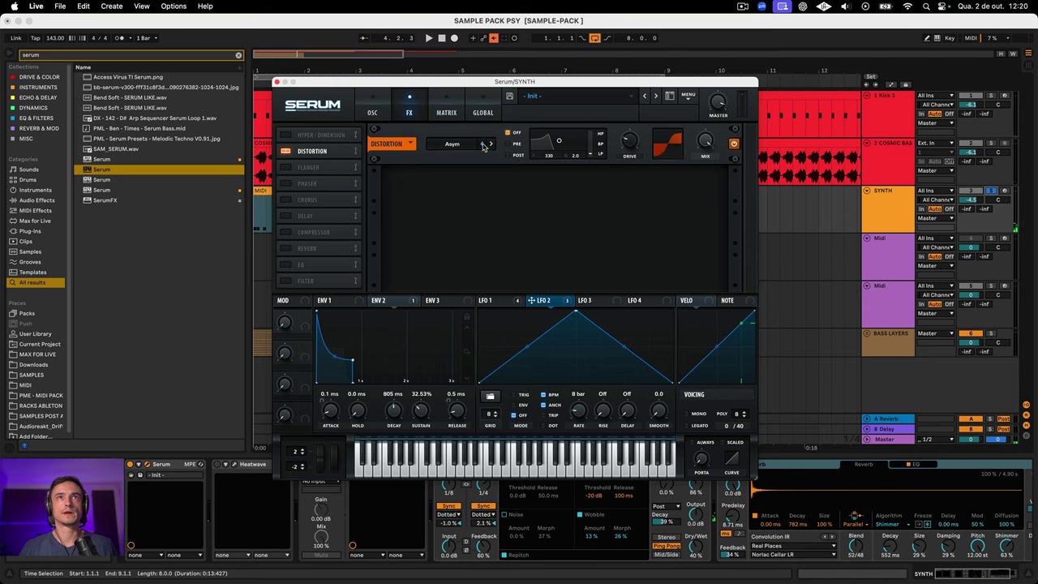
{"action": "key", "text": "space"}
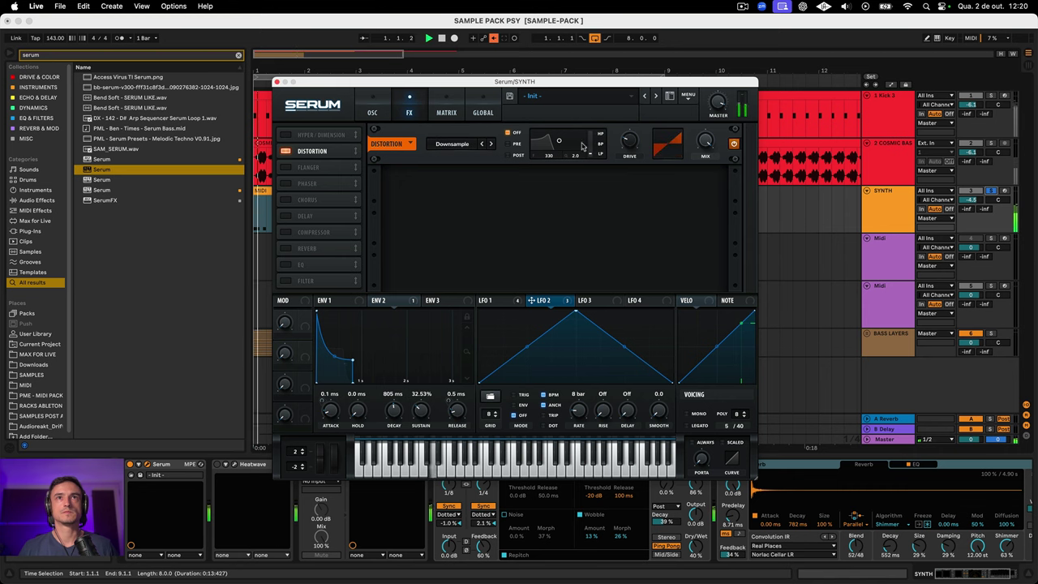
{"action": "mouse_move", "coordinate": [631, 152]}
{"action": "left_click_drag", "start_coordinate": [632, 205], "coordinate": [626, 160]}
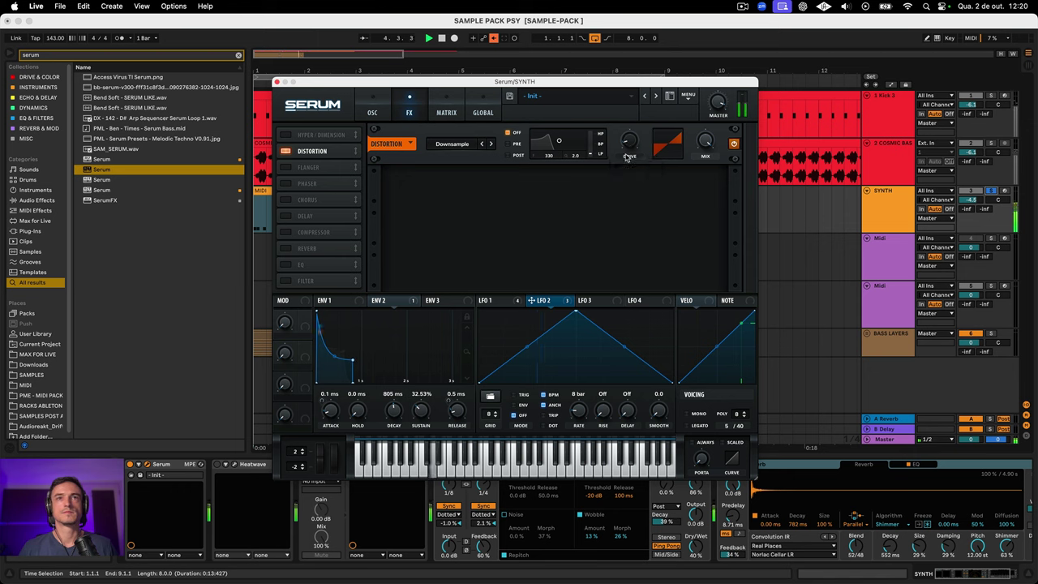
Step: Assign Chaos 1 as the modulation source for the distortion drive and reduce its amount in the modulation matrix
{"action": "right_click", "coordinate": [627, 154]}
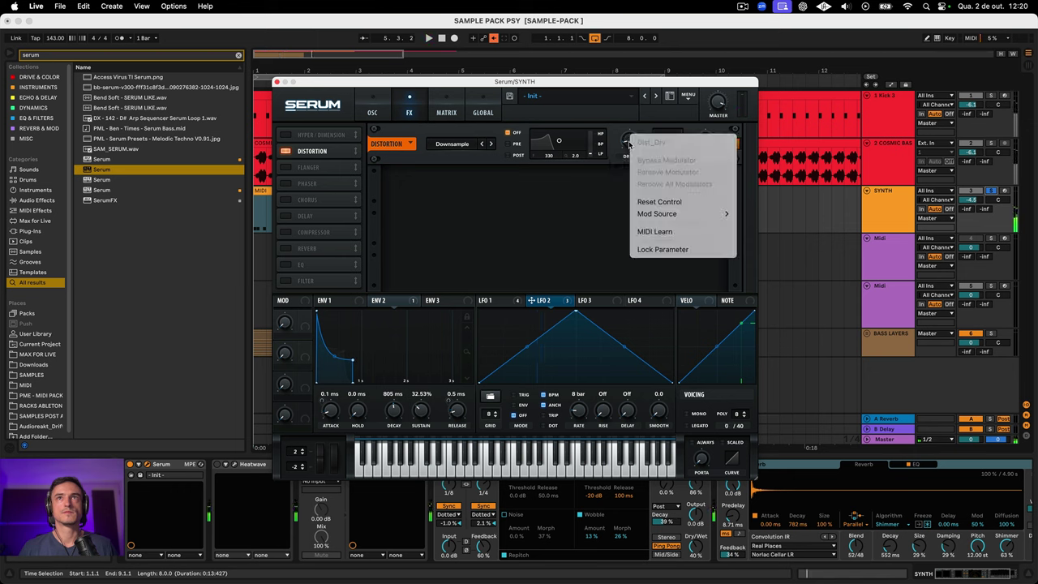
{"action": "mouse_move", "coordinate": [713, 214]}
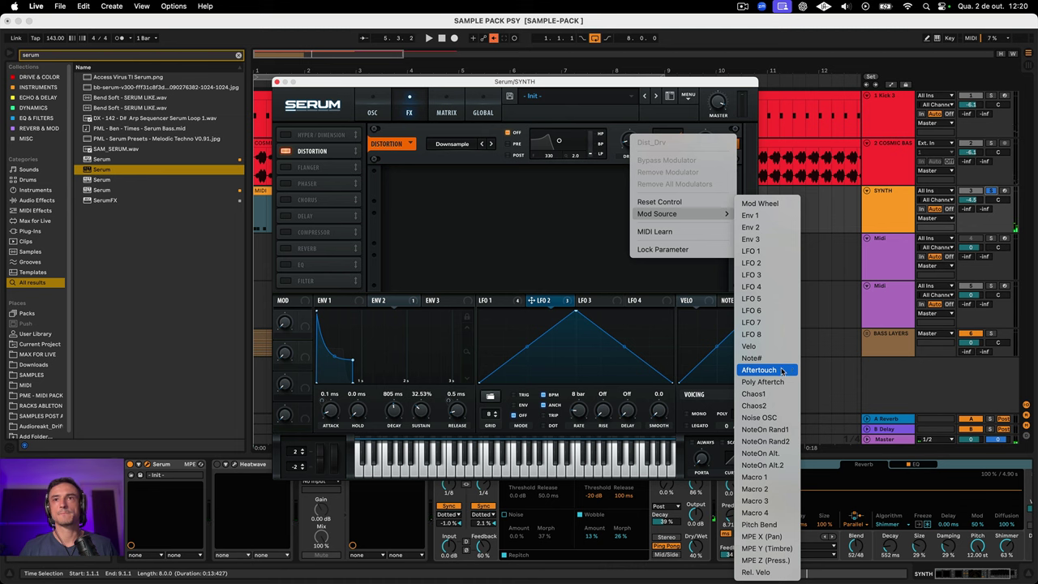
{"action": "left_click", "coordinate": [768, 396]}
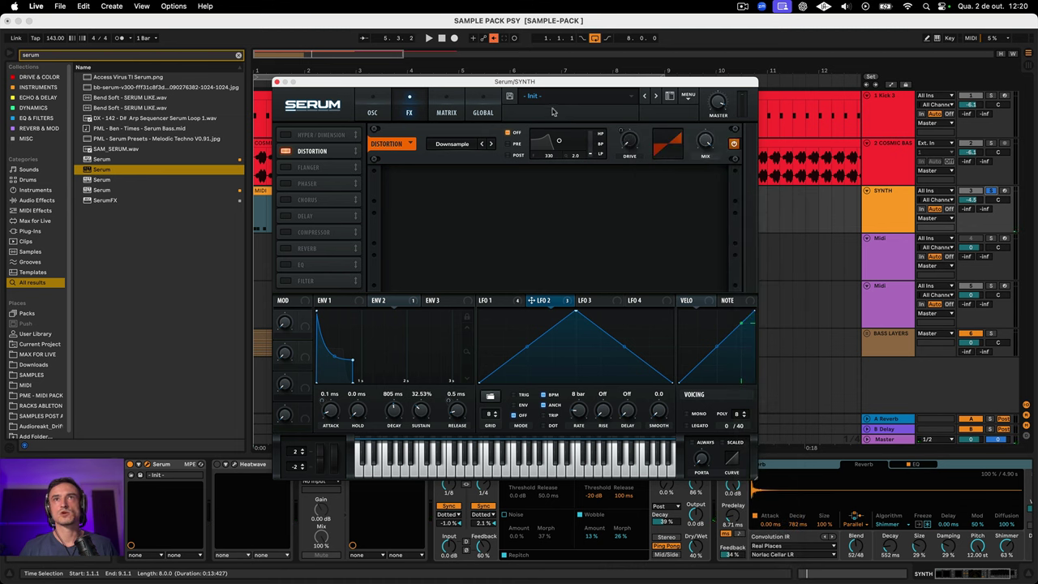
{"action": "left_click", "coordinate": [445, 112]}
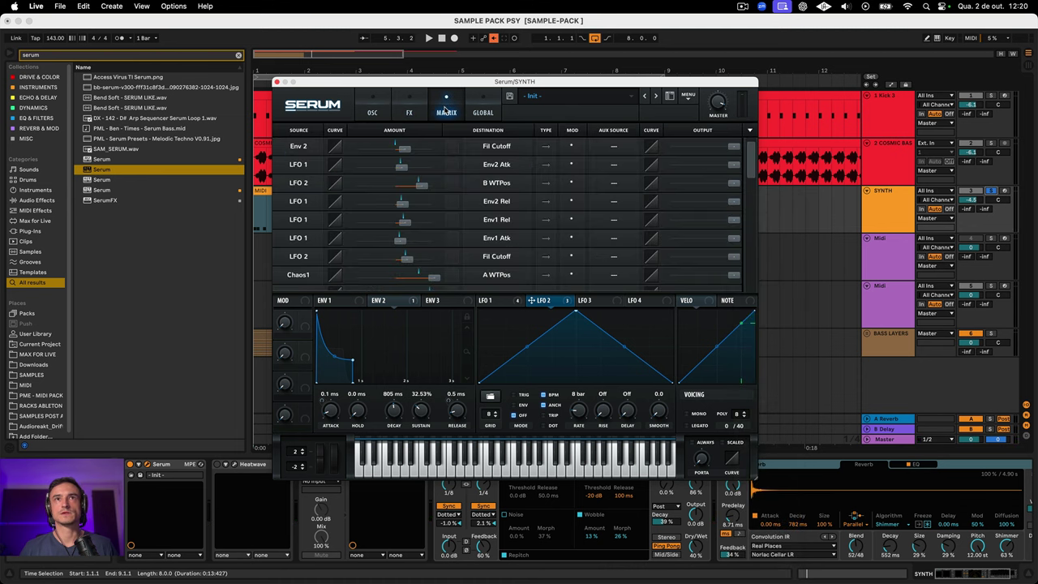
{"action": "scroll", "coordinate": [483, 241], "scroll_direction": "down", "scroll_amount": 10}
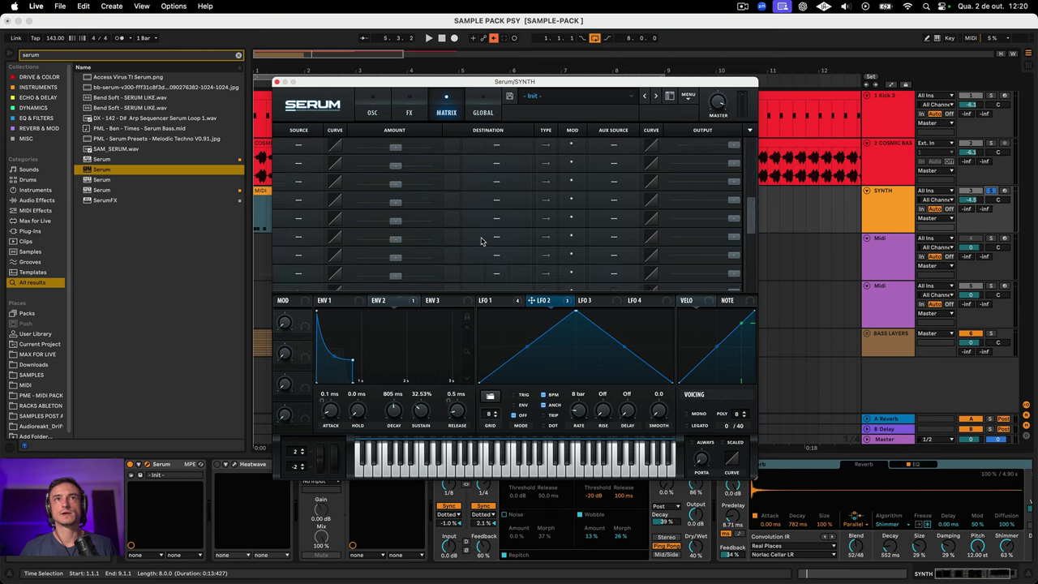
{"action": "scroll", "coordinate": [483, 241], "scroll_direction": "up", "scroll_amount": 5}
{"action": "left_click_drag", "start_coordinate": [429, 219], "coordinate": [400, 223]}
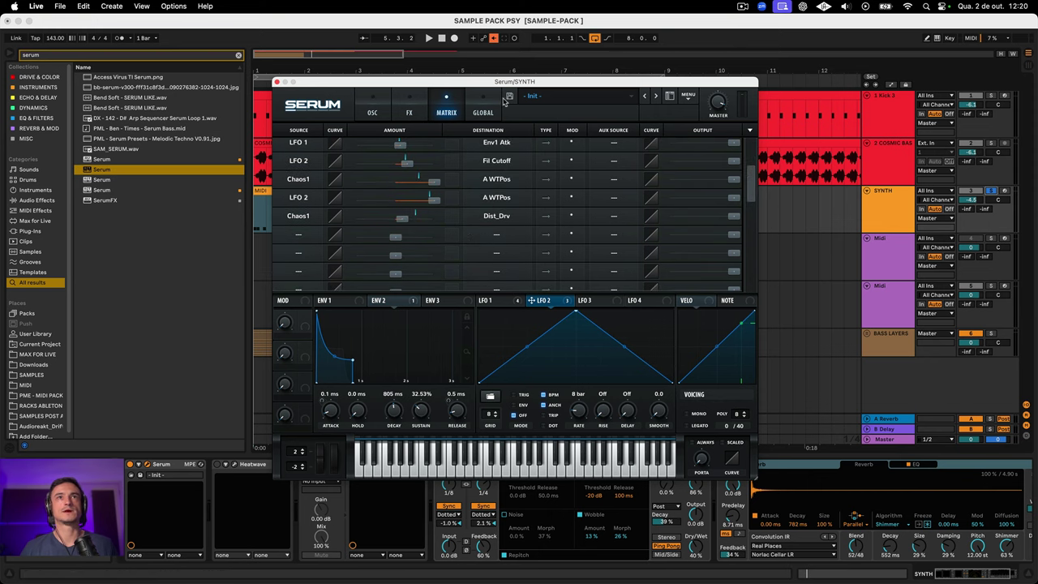
Step: Adjust the distortion drive during playback and trim the Chaos 1 modulation amount in the matrix
{"action": "left_click", "coordinate": [410, 111]}
{"action": "key", "text": "space"}
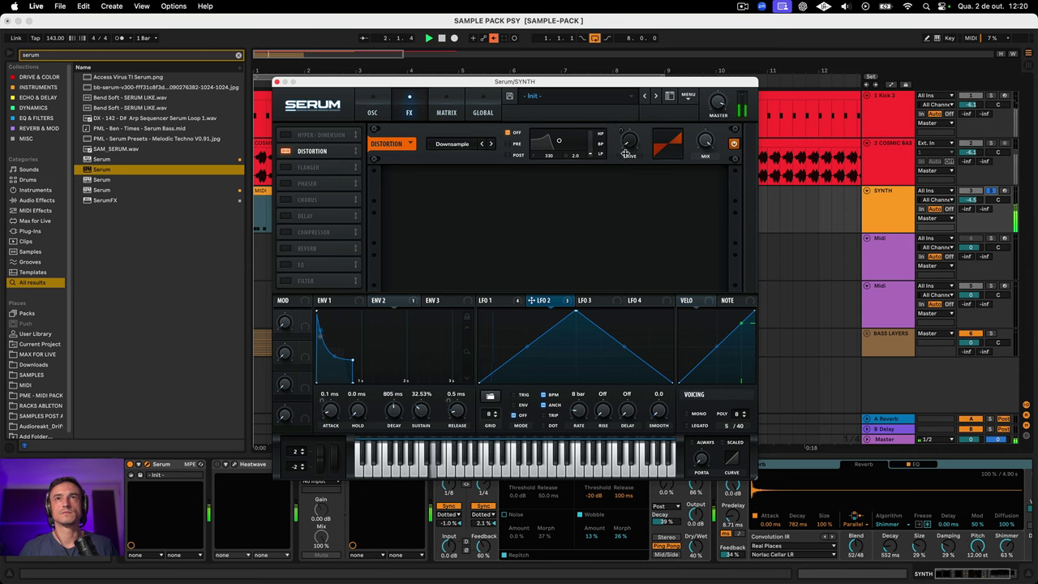
{"action": "left_click_drag", "start_coordinate": [631, 144], "coordinate": [631, 135]}
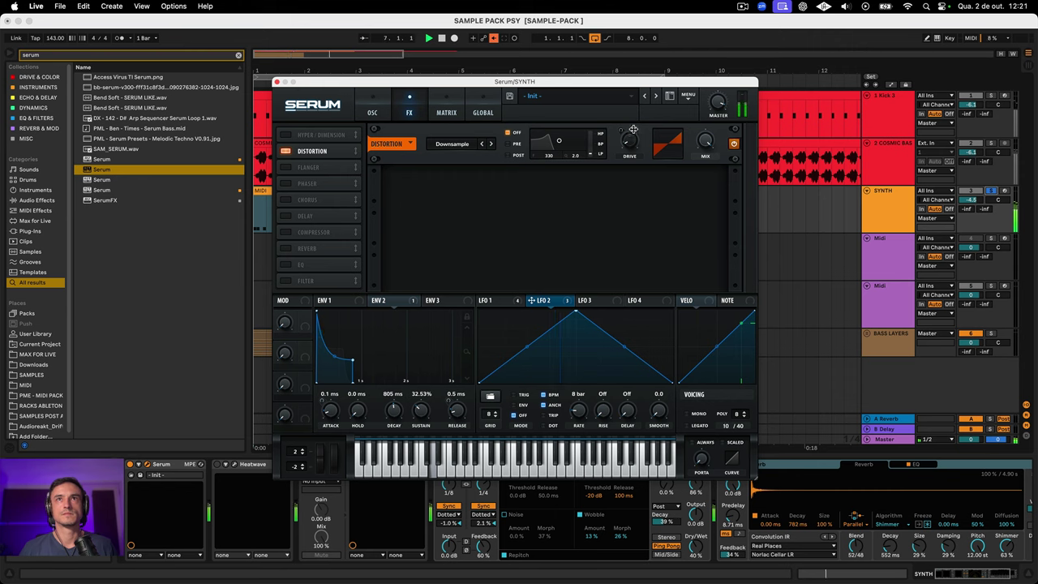
{"action": "left_click", "coordinate": [444, 112]}
{"action": "left_click_drag", "start_coordinate": [404, 216], "coordinate": [403, 219]}
{"action": "left_click", "coordinate": [408, 114]}
Step: Fine-tune the distortion drive to about 6% and adjust the distortion mix
{"action": "right_click", "coordinate": [633, 140]}
{"action": "left_click", "coordinate": [608, 138]}
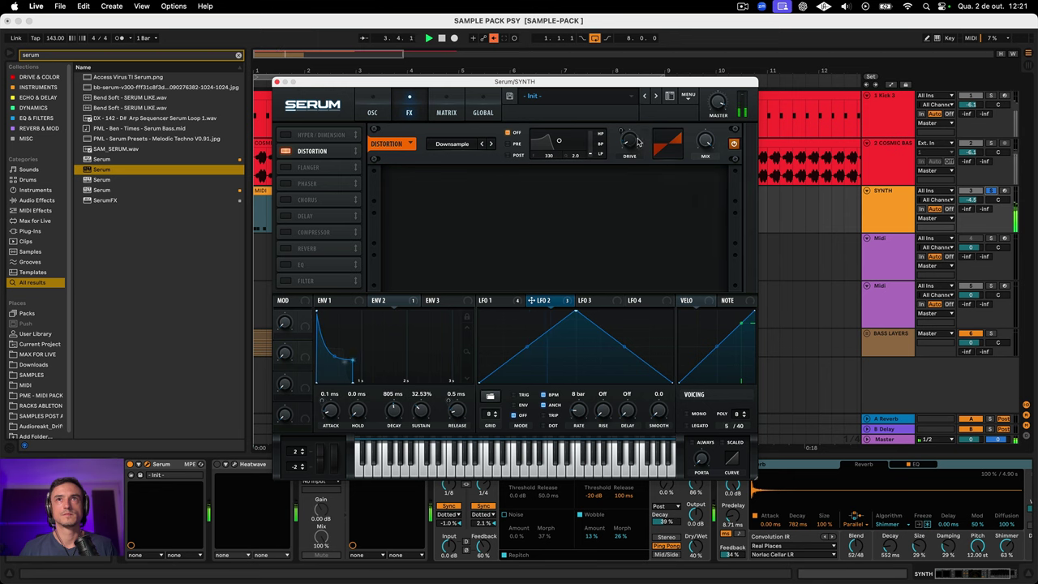
{"action": "right_click", "coordinate": [632, 136]}
{"action": "left_click", "coordinate": [628, 135]}
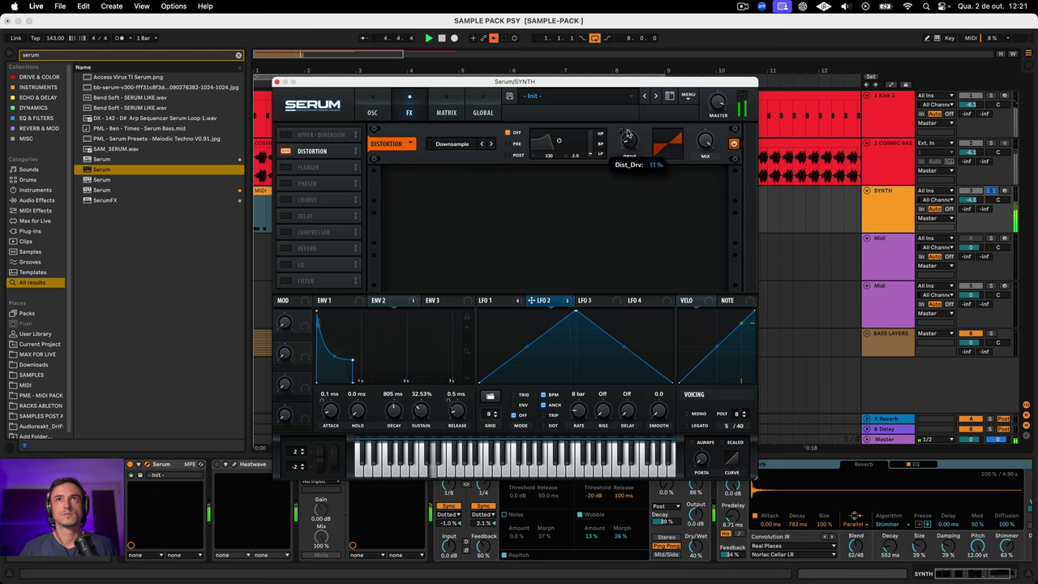
{"action": "left_click_drag", "start_coordinate": [627, 132], "coordinate": [632, 145]}
{"action": "right_click", "coordinate": [631, 137]}
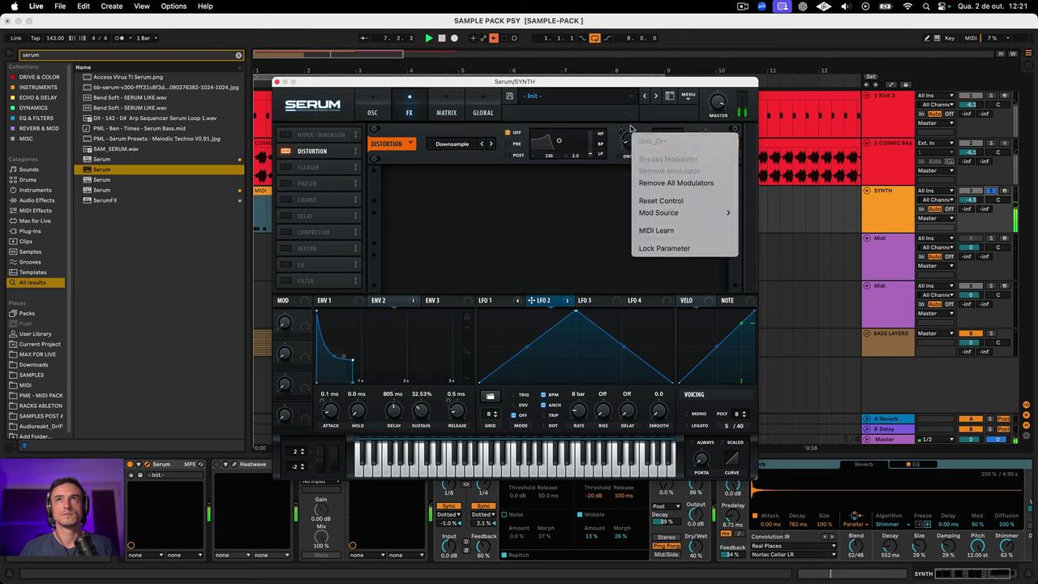
{"action": "left_click", "coordinate": [626, 136]}
{"action": "left_click_drag", "start_coordinate": [628, 138], "coordinate": [622, 118]}
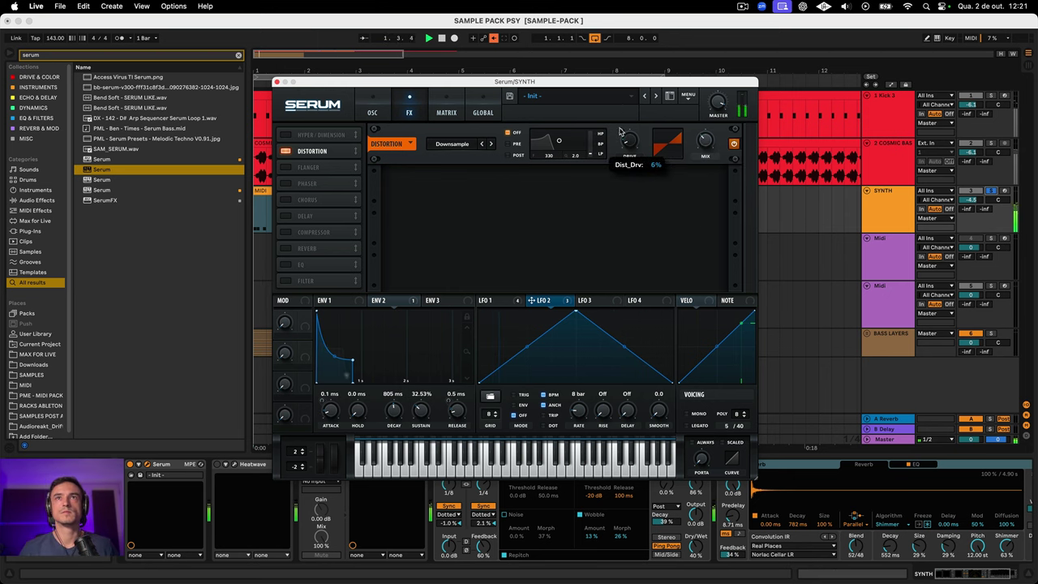
{"action": "left_click_drag", "start_coordinate": [705, 139], "coordinate": [707, 132]}
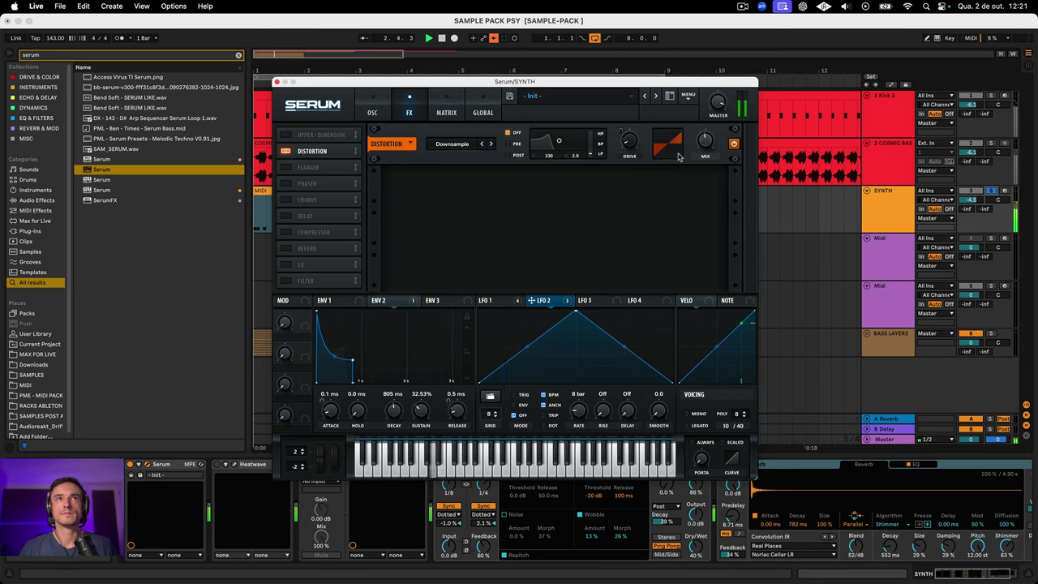
Step: Enable the phaser with its mix at about 20% and modulate its frequency with Chaos 1
{"action": "left_click", "coordinate": [284, 184]}
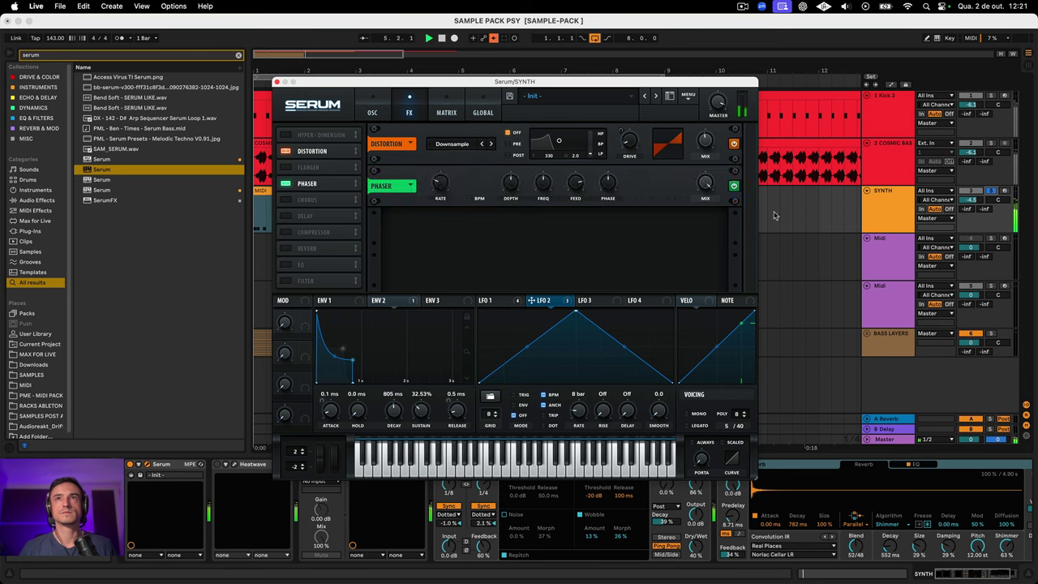
{"action": "left_click_drag", "start_coordinate": [705, 183], "coordinate": [704, 278]}
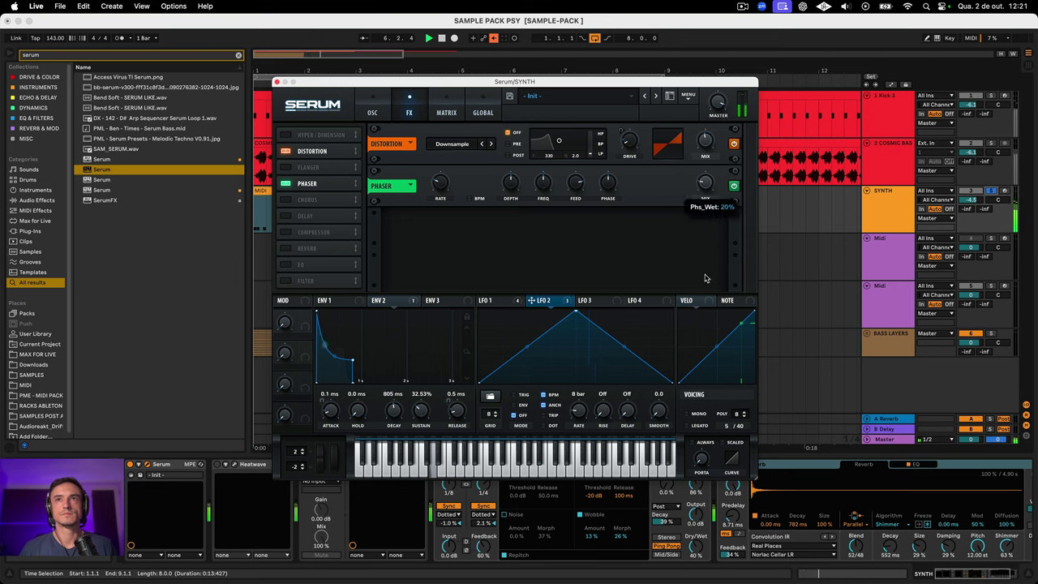
{"action": "right_click", "coordinate": [542, 184]}
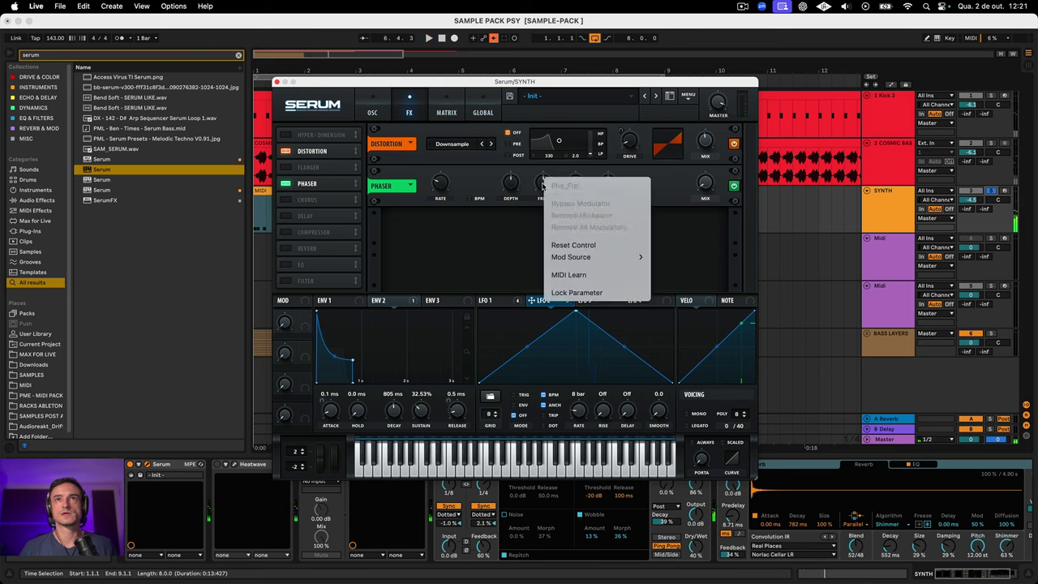
{"action": "mouse_move", "coordinate": [590, 257]}
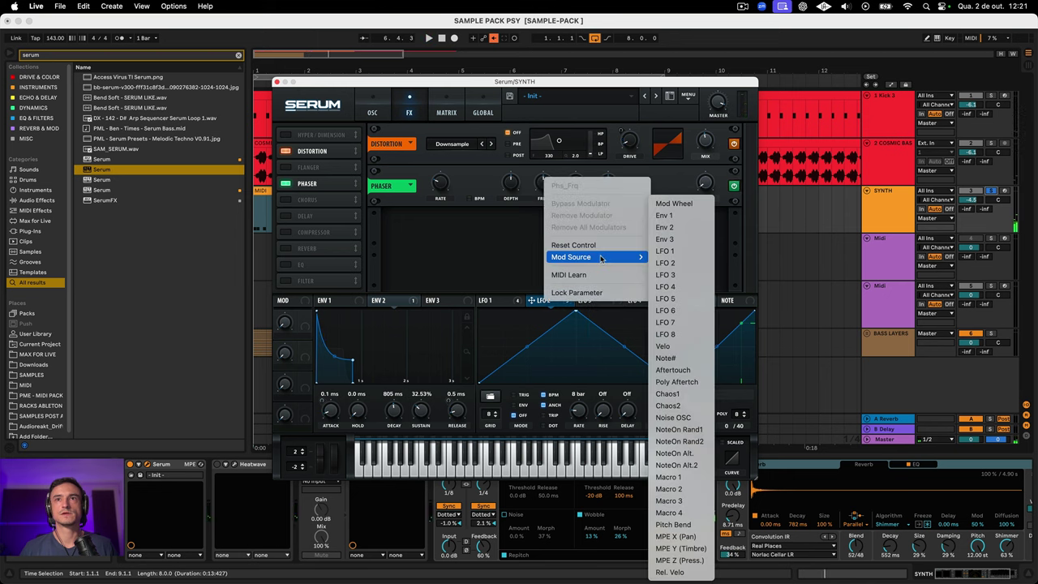
{"action": "left_click", "coordinate": [693, 395]}
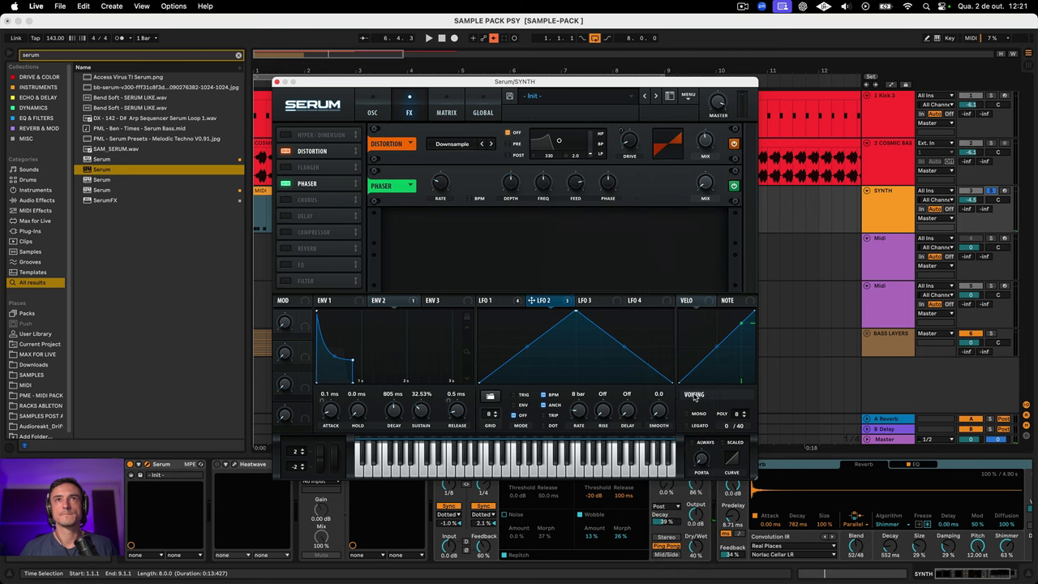
Step: Play the loop and readjust the mix of the phaser against the distortion
{"action": "key", "text": "space"}
{"action": "mouse_move", "coordinate": [709, 175]}
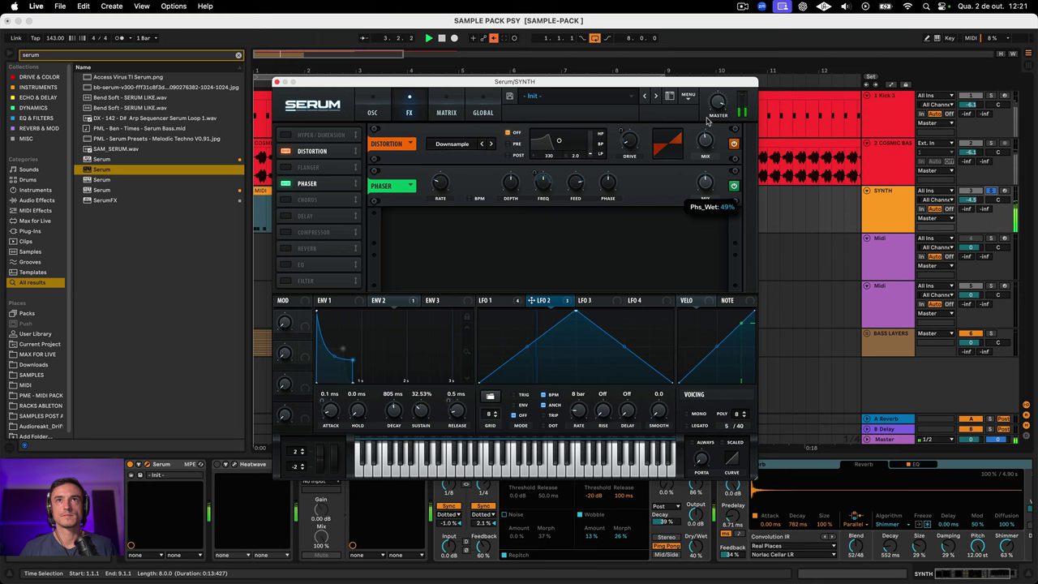
{"action": "left_click_drag", "start_coordinate": [707, 120], "coordinate": [707, 119]}
{"action": "left_click_drag", "start_coordinate": [691, 141], "coordinate": [692, 129]}
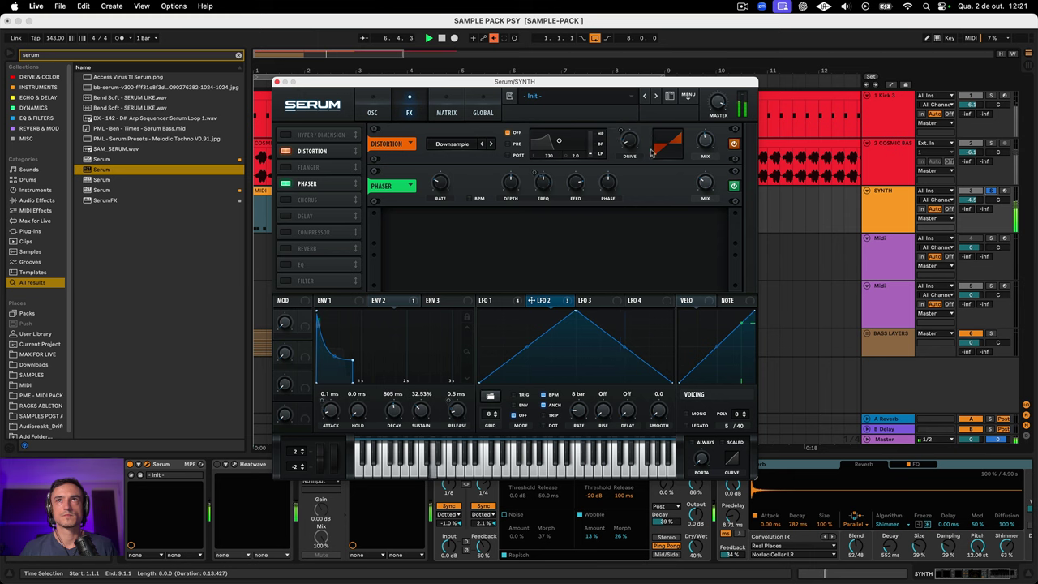
Step: Draw an irregular stepped shape in LFO 3 at a one-bar rate and assign it to the phaser depth
{"action": "mouse_move", "coordinate": [702, 153]}
{"action": "left_click", "coordinate": [514, 301]}
{"action": "left_click", "coordinate": [585, 300]}
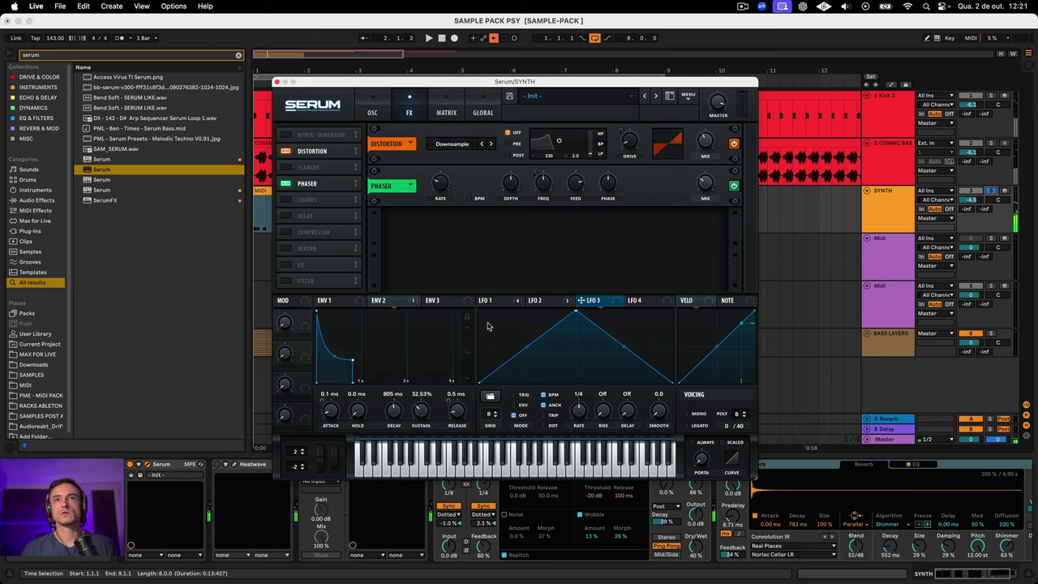
{"action": "mouse_move", "coordinate": [488, 325]}
{"action": "left_mouse_down"}
{"action": "mouse_move", "coordinate": [511, 347]}
{"action": "mouse_move", "coordinate": [577, 361]}
{"action": "mouse_move", "coordinate": [603, 384]}
{"action": "mouse_move", "coordinate": [650, 302]}
{"action": "mouse_move", "coordinate": [657, 377]}
{"action": "left_mouse_up"}
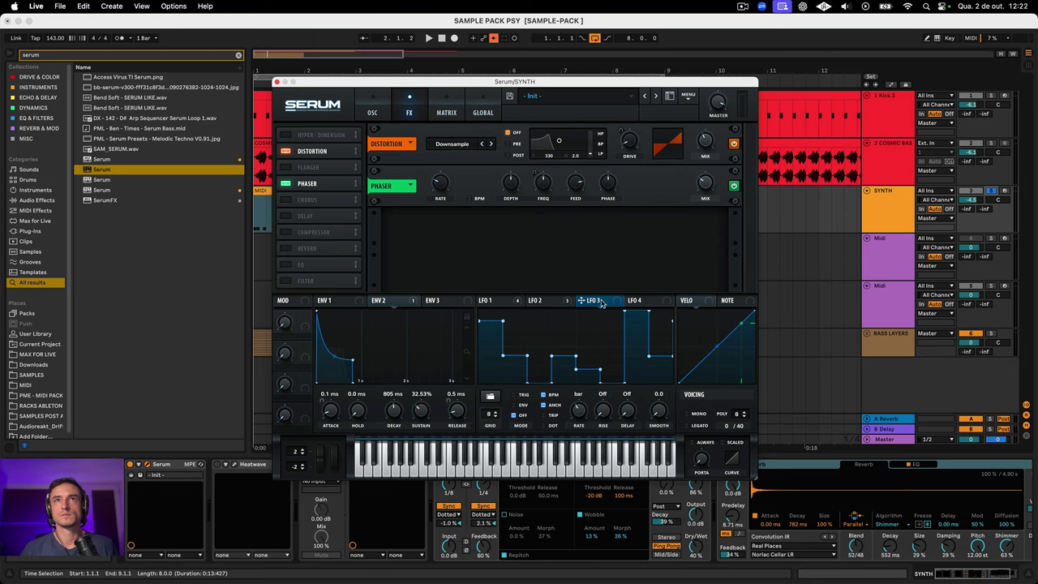
{"action": "left_click_drag", "start_coordinate": [601, 303], "coordinate": [500, 172]}
{"action": "key", "text": "space"}
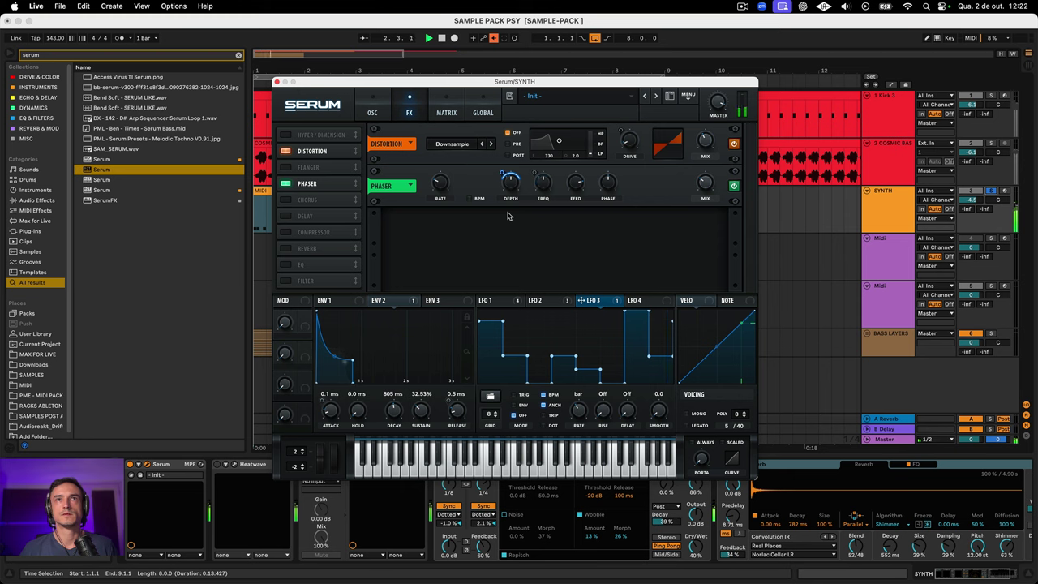
Step: Apply LFO 3 to the phaser's rate and mix, adjusting the rate modulation amount during playback
{"action": "mouse_move", "coordinate": [530, 182]}
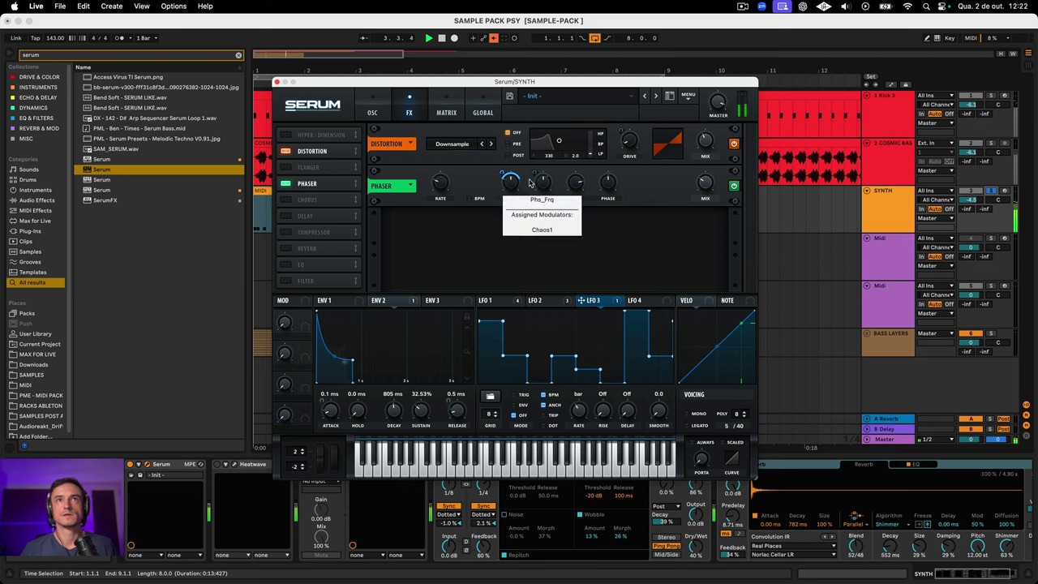
{"action": "left_click_drag", "start_coordinate": [581, 300], "coordinate": [440, 180]}
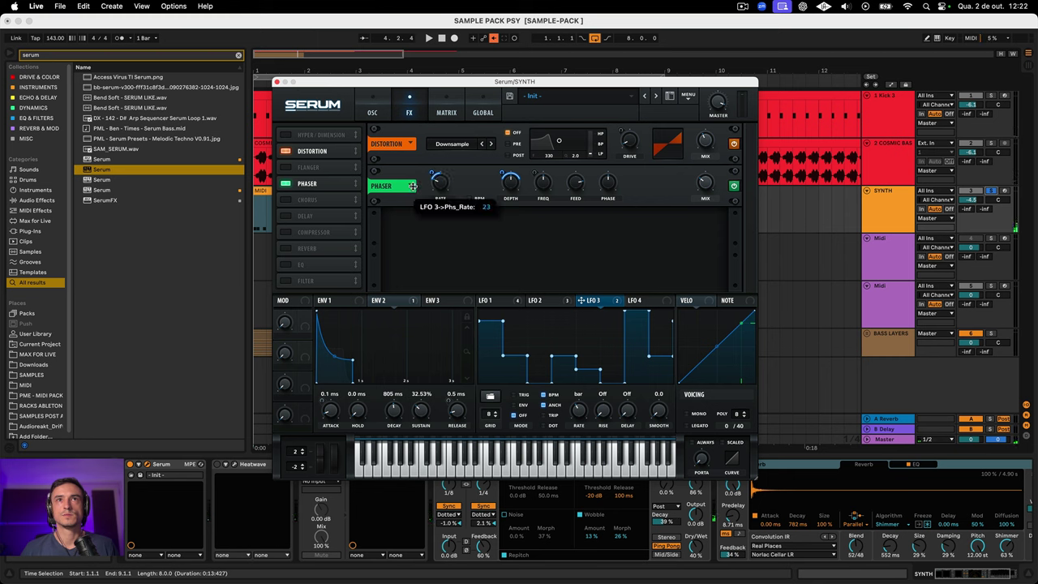
{"action": "key", "text": "space"}
{"action": "left_click_drag", "start_coordinate": [434, 178], "coordinate": [434, 156]}
{"action": "left_click_drag", "start_coordinate": [598, 303], "coordinate": [691, 199]}
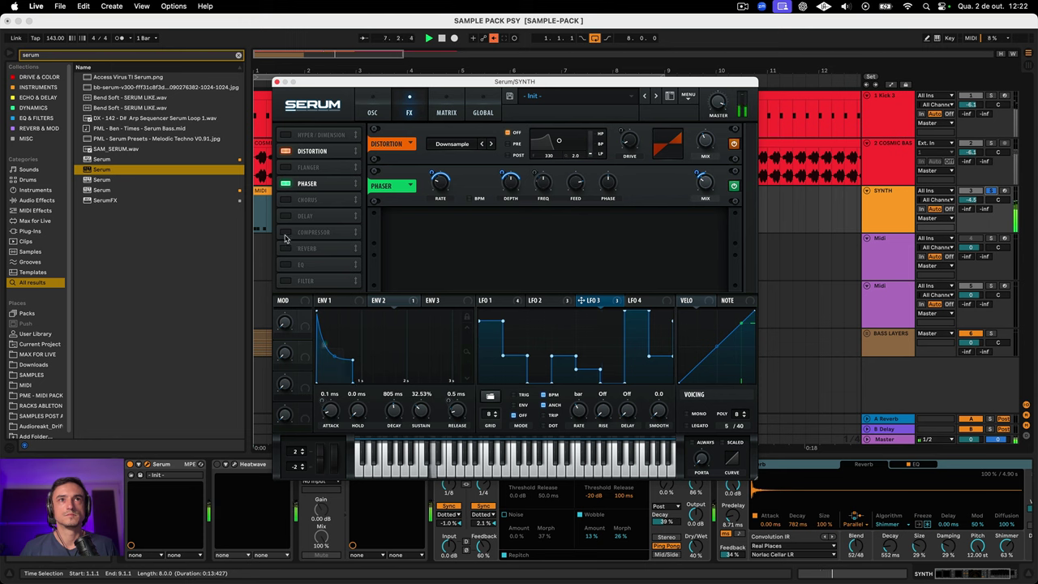
Step: Enable a 1/8 ping-pong delay with its filter at 1726 and 2.1, adjust its mix and place it ahead of the distortion
{"action": "left_click", "coordinate": [285, 215]}
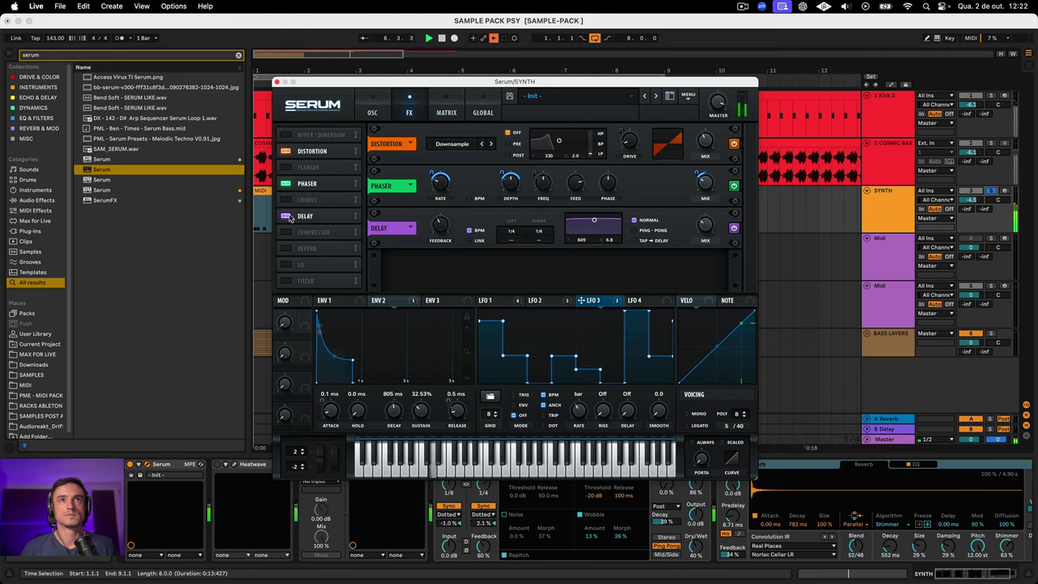
{"action": "left_click_drag", "start_coordinate": [538, 231], "coordinate": [517, 241]}
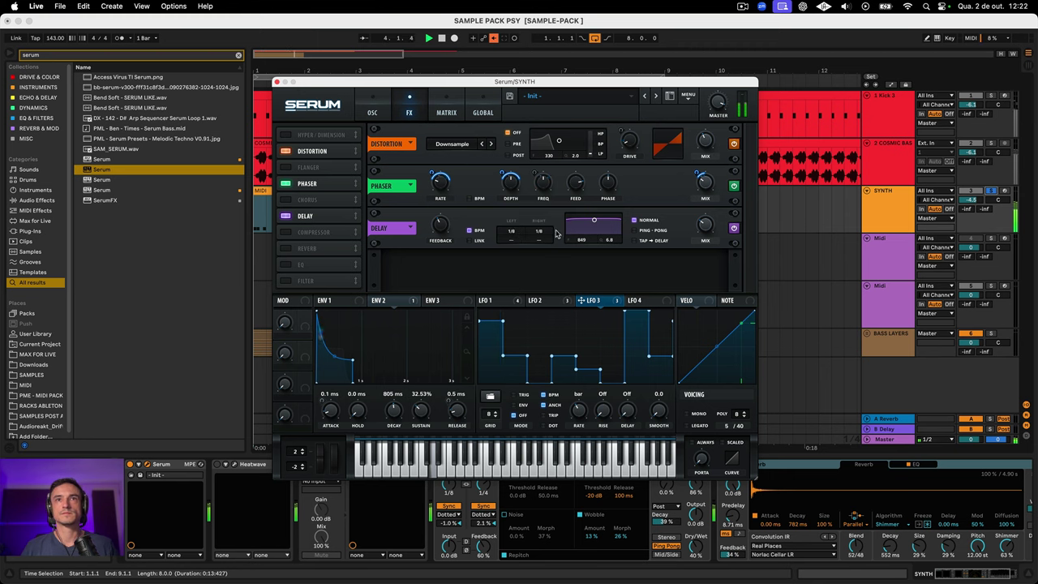
{"action": "left_click_drag", "start_coordinate": [705, 221], "coordinate": [703, 218]}
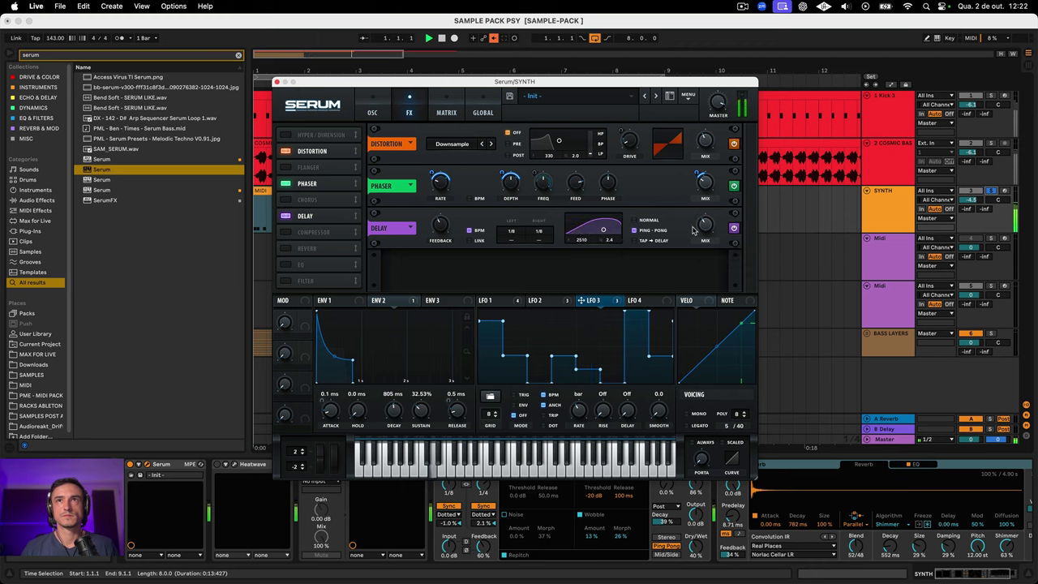
{"action": "left_click_drag", "start_coordinate": [704, 225], "coordinate": [706, 222]}
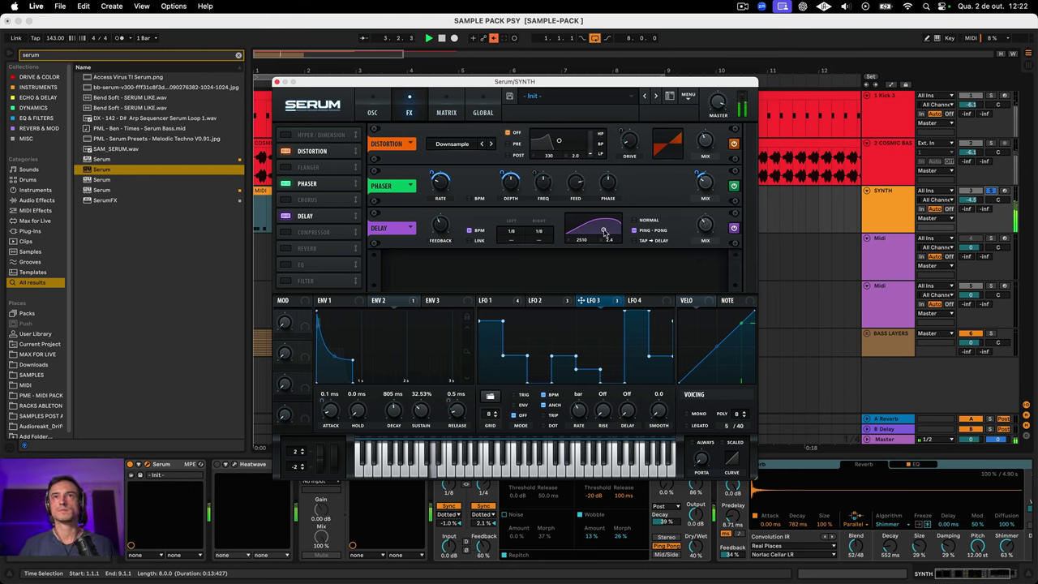
{"action": "left_click_drag", "start_coordinate": [603, 232], "coordinate": [598, 235]}
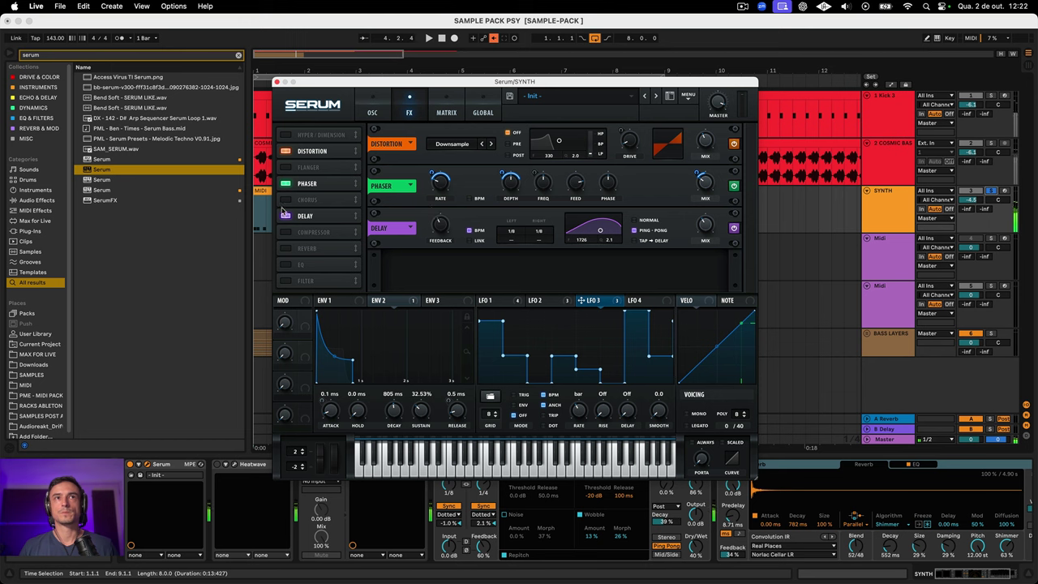
{"action": "left_click_drag", "start_coordinate": [307, 214], "coordinate": [310, 153]}
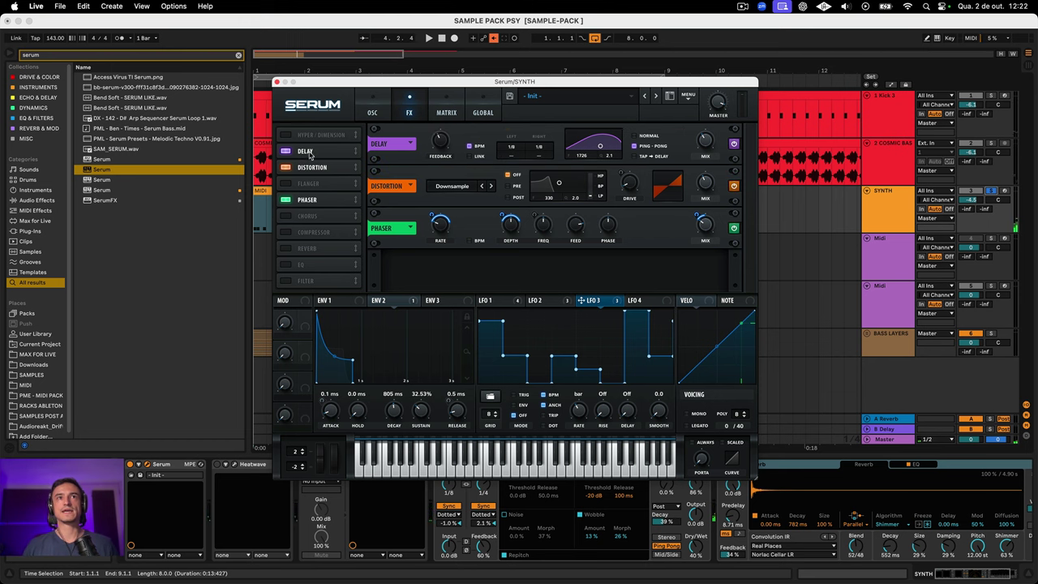
{"action": "key", "text": "space"}
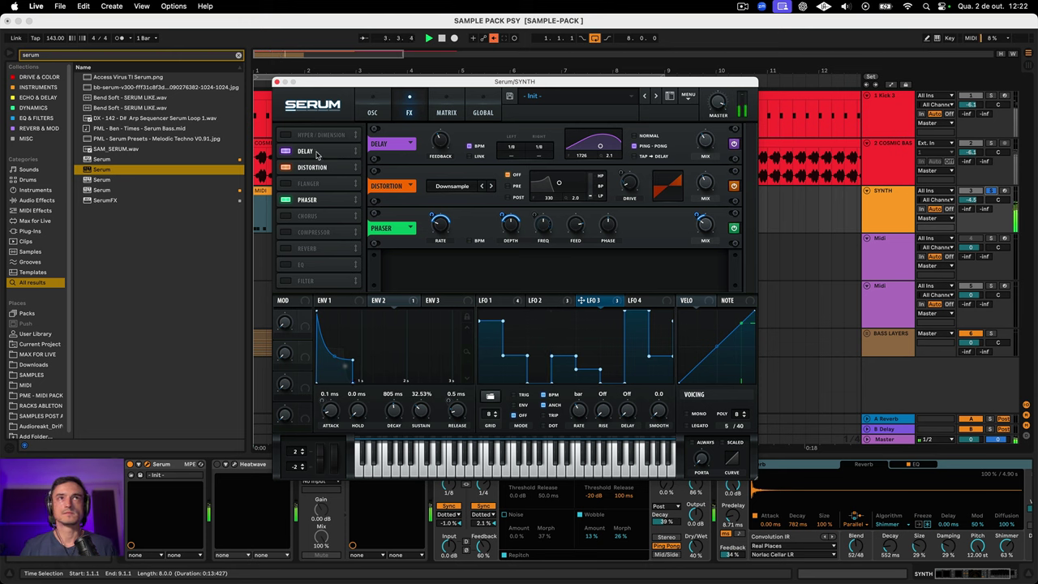
Step: Enable Serum's Hyper/Dimension and EQ, switch the EQ's low band to a low cut, adjust its frequency and Q, and close Serum
{"action": "left_click", "coordinate": [286, 136]}
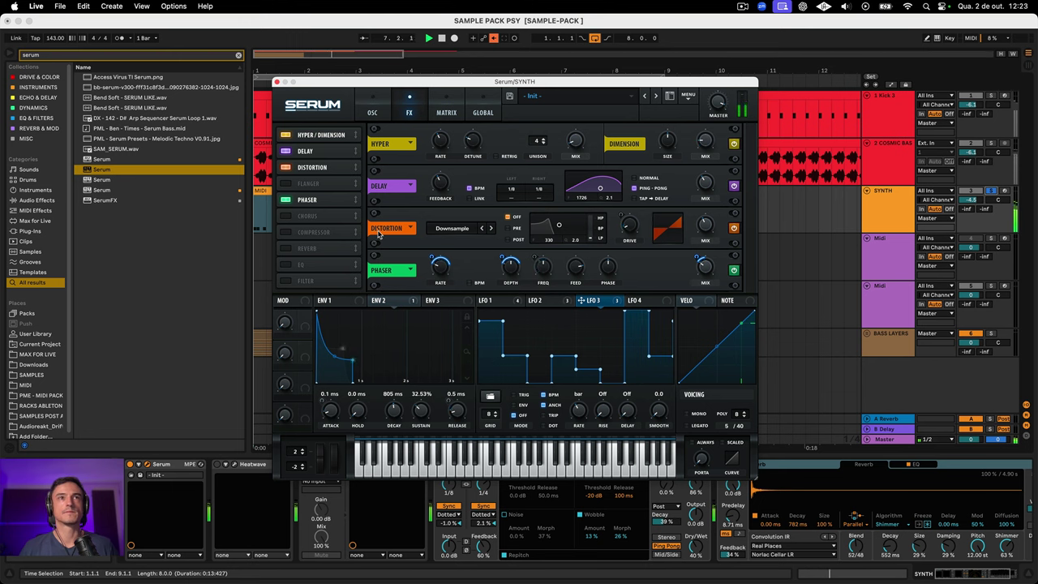
{"action": "left_click", "coordinate": [286, 266]}
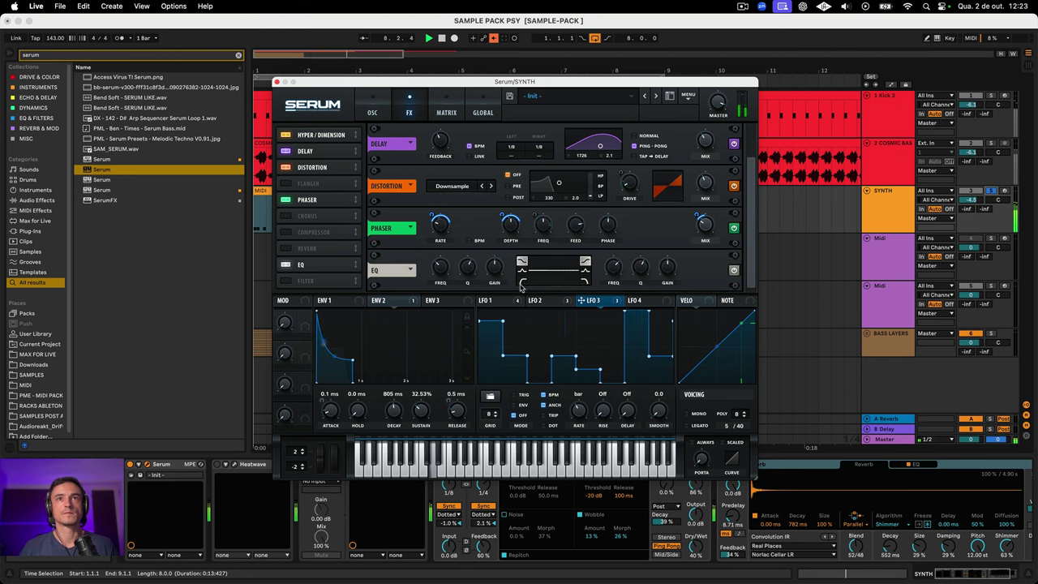
{"action": "left_click_drag", "start_coordinate": [469, 267], "coordinate": [437, 283]}
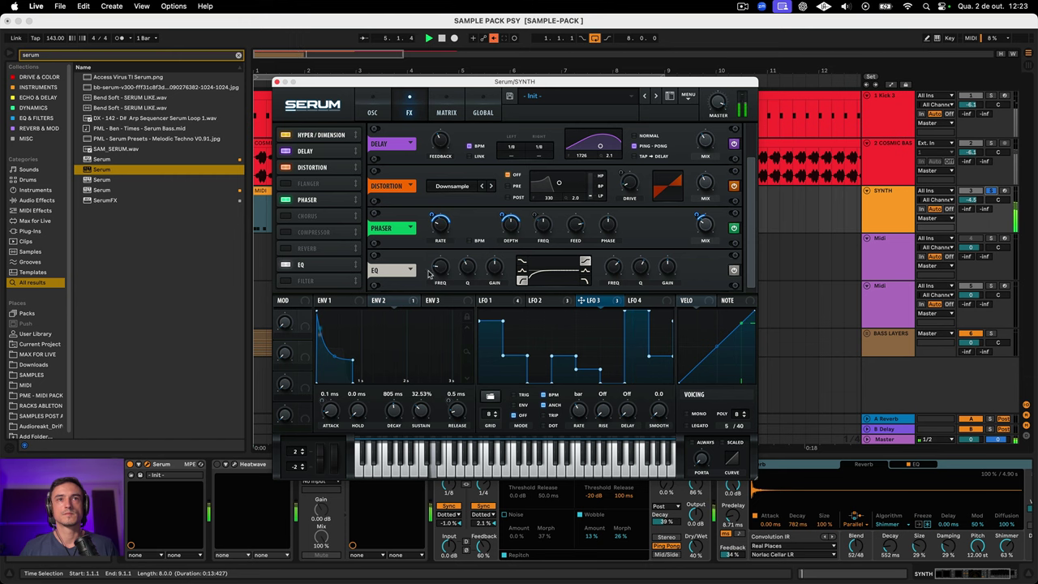
{"action": "left_click", "coordinate": [367, 113]}
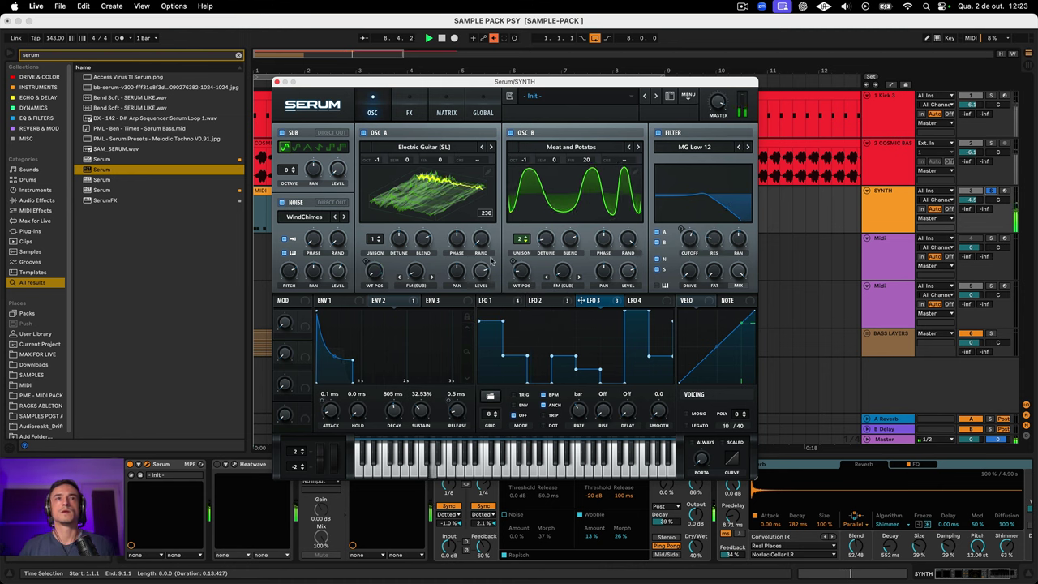
{"action": "left_click", "coordinate": [276, 82]}
Step: Open the Heatwave plug-in on the synth track, set its drive to 22 and enable clipping
{"action": "left_click", "coordinate": [369, 466]}
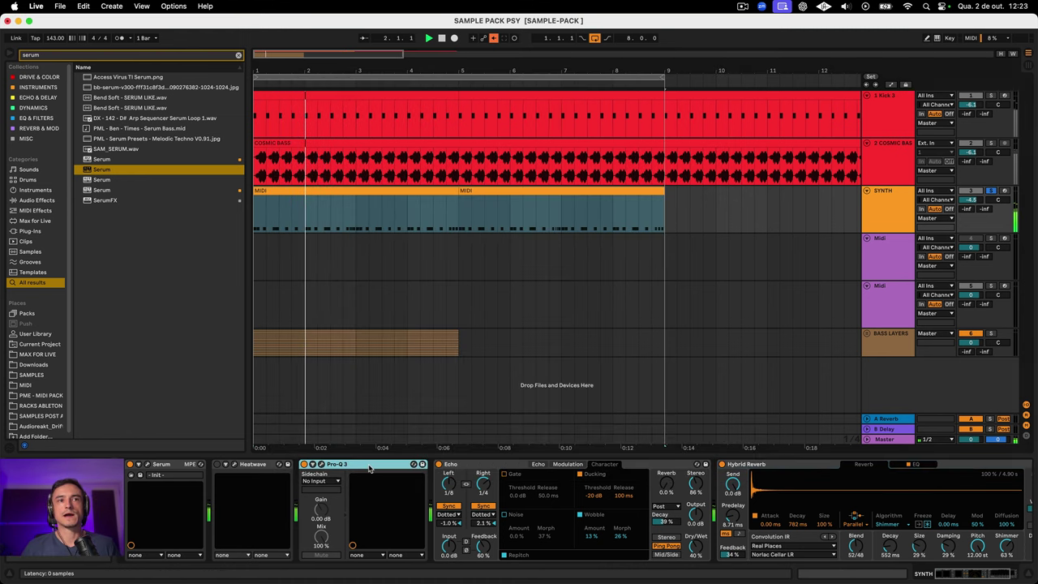
{"action": "left_click", "coordinate": [234, 464]}
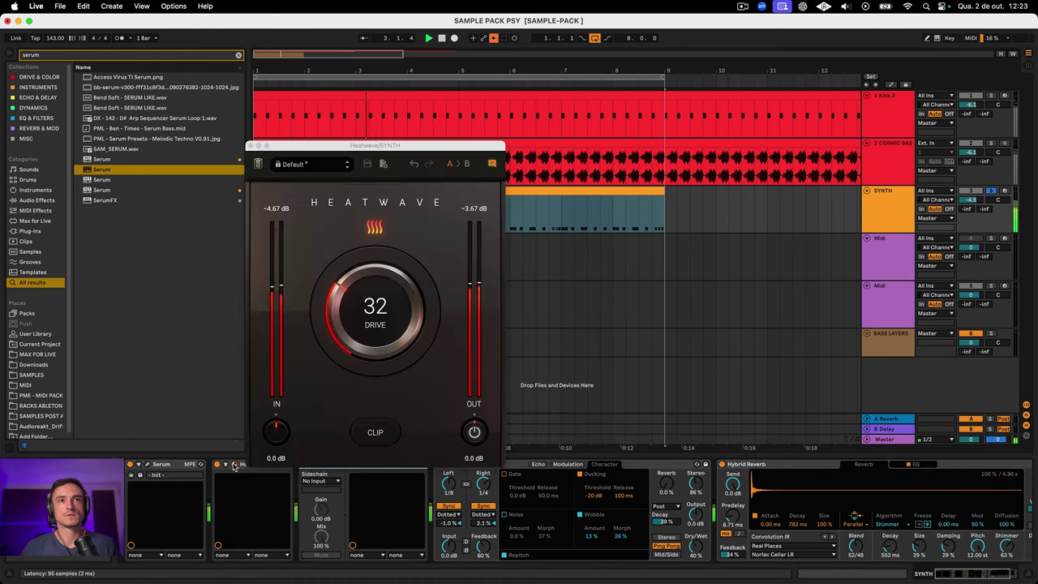
{"action": "left_click_drag", "start_coordinate": [377, 333], "coordinate": [362, 299]}
{"action": "left_click", "coordinate": [386, 438]}
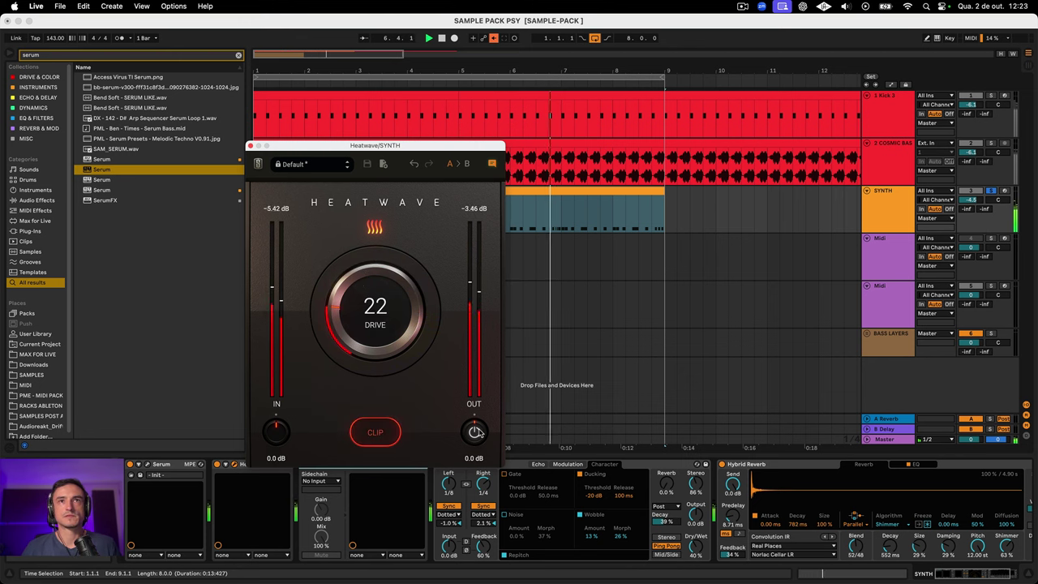
Step: Set Heatwave's input to 7.8 dB, output to -9.9 dB and drive to 33, and close the plug-in
{"action": "left_click_drag", "start_coordinate": [475, 432], "coordinate": [469, 459]}
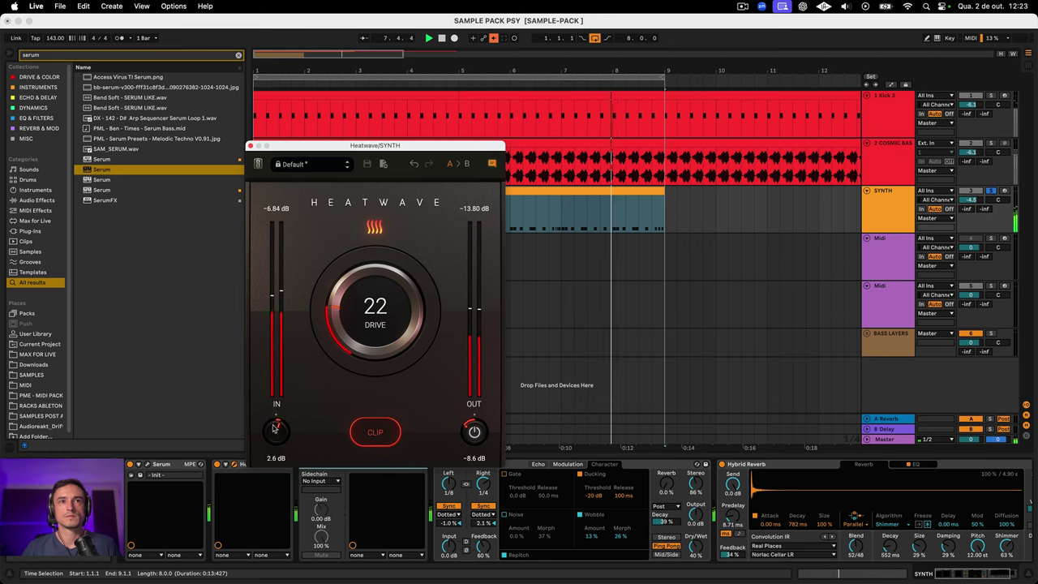
{"action": "left_click_drag", "start_coordinate": [276, 431], "coordinate": [275, 401]}
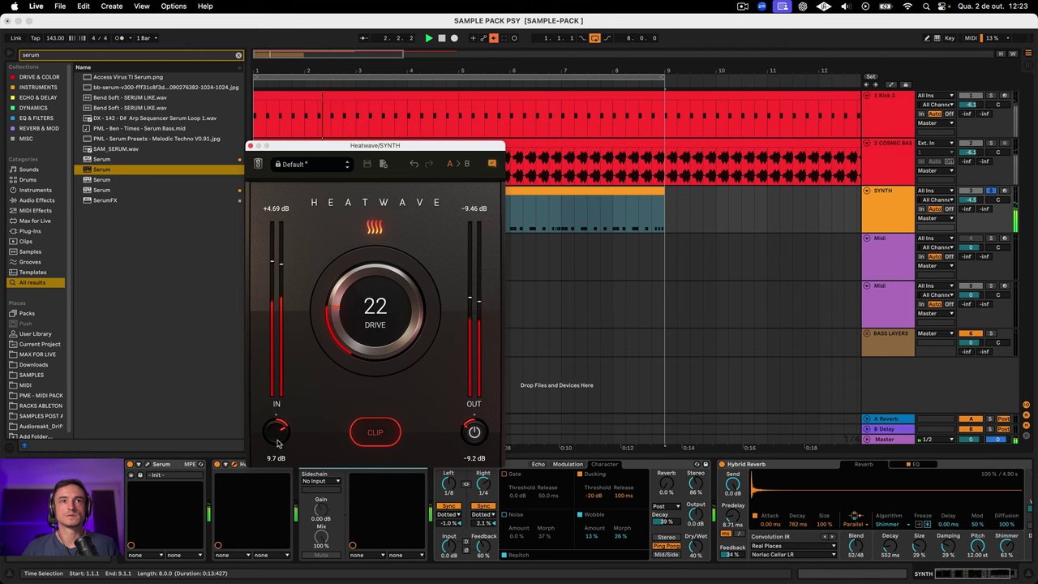
{"action": "mouse_move", "coordinate": [276, 438]}
{"action": "left_mouse_down"}
{"action": "mouse_move", "coordinate": [280, 423]}
{"action": "mouse_move", "coordinate": [274, 430]}
{"action": "left_mouse_up"}
{"action": "left_click_drag", "start_coordinate": [467, 442], "coordinate": [468, 438]}
{"action": "left_click_drag", "start_coordinate": [390, 345], "coordinate": [379, 321]}
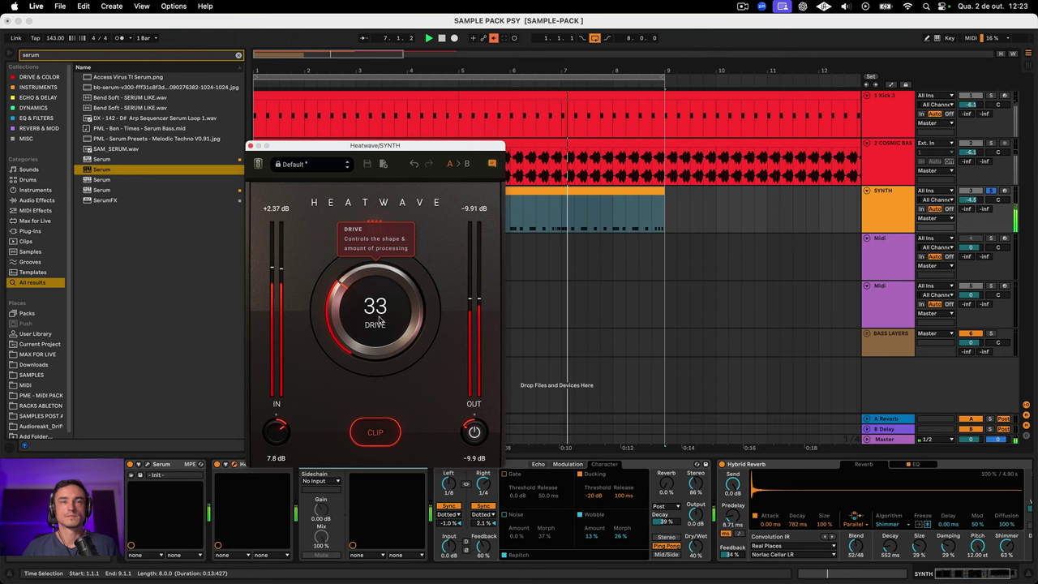
{"action": "left_click", "coordinate": [250, 146]}
Step: Stop playback, group Echo and Hybrid Reverb into an audio effect rack, and add an empty dry chain
{"action": "left_click", "coordinate": [479, 468]}
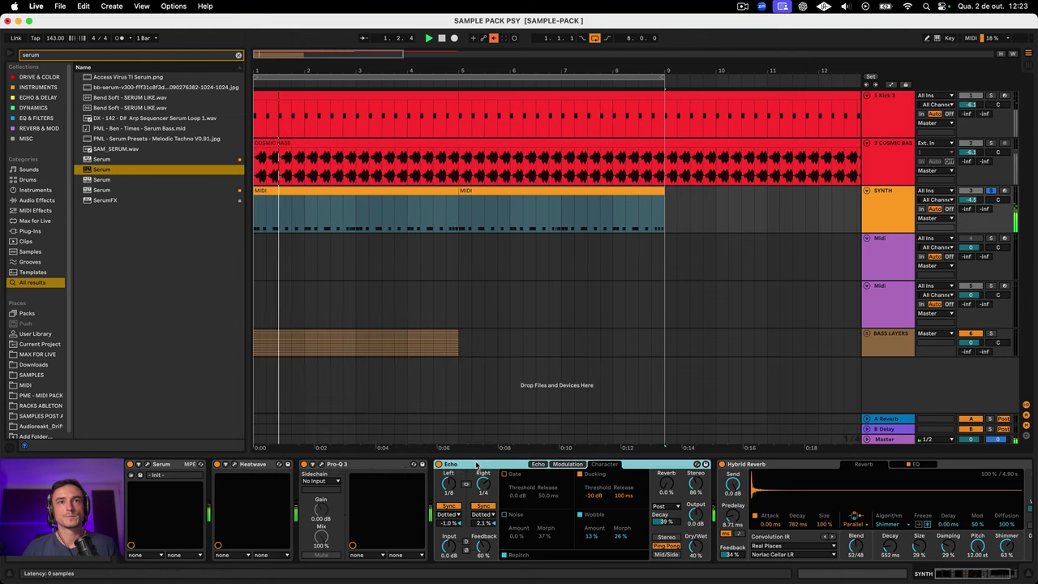
{"action": "scroll", "coordinate": [757, 485], "scroll_direction": "right", "scroll_amount": 3}
{"action": "left_click", "coordinate": [697, 468]}
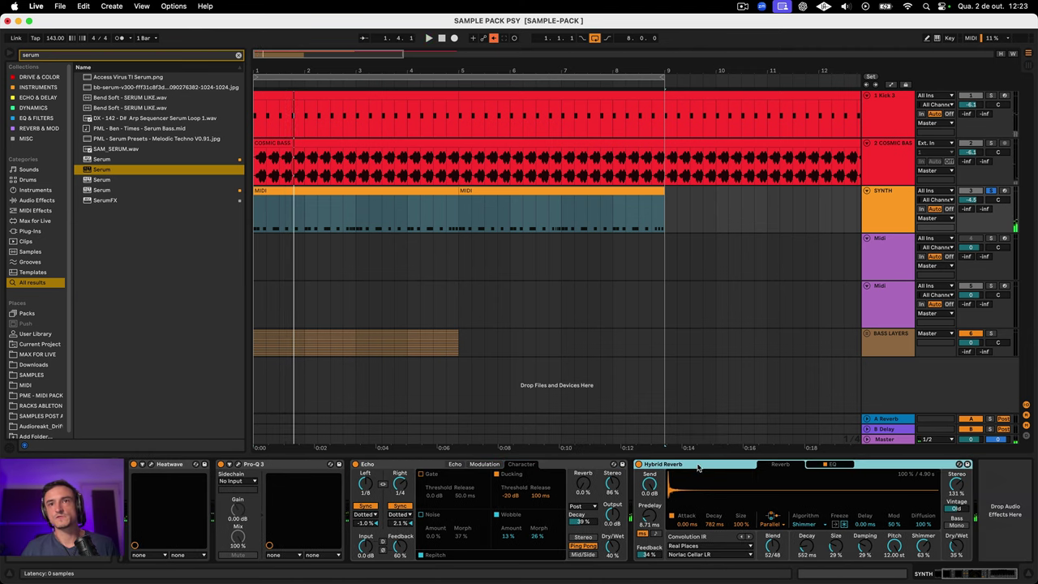
{"action": "left_click", "coordinate": [388, 467]}
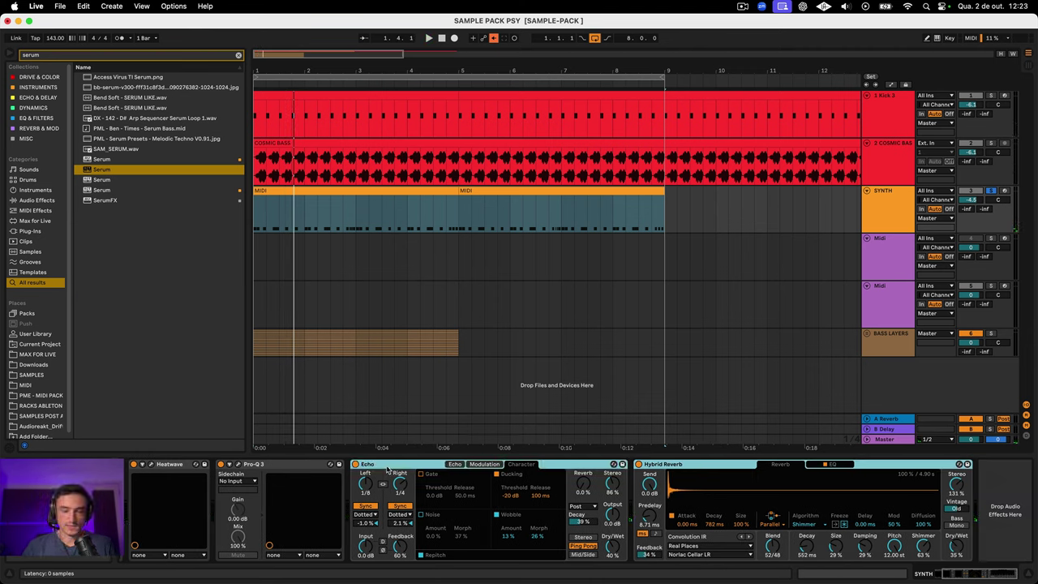
{"action": "key", "text": "super+g"}
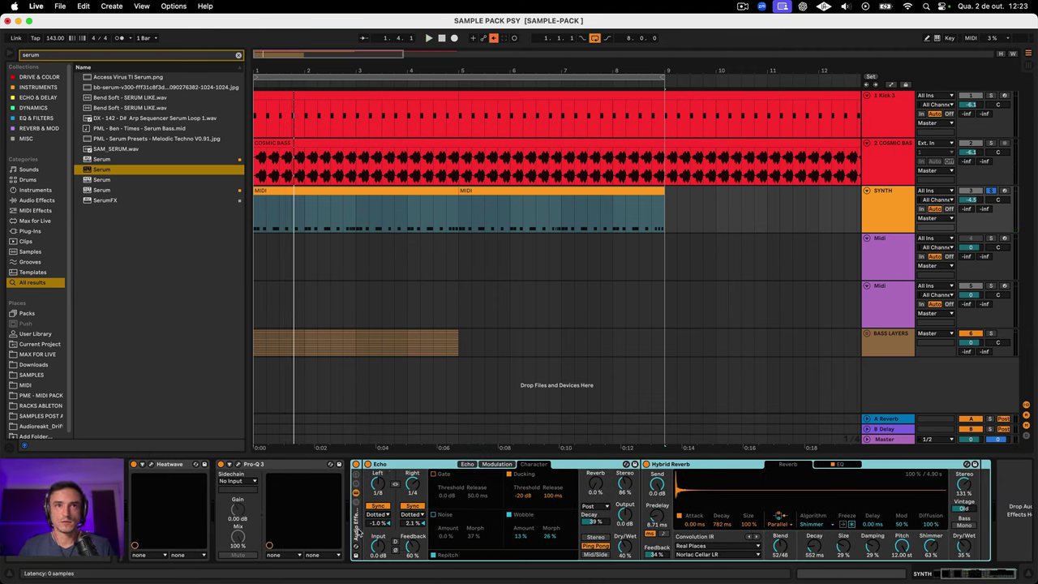
{"action": "left_click", "coordinate": [357, 504]}
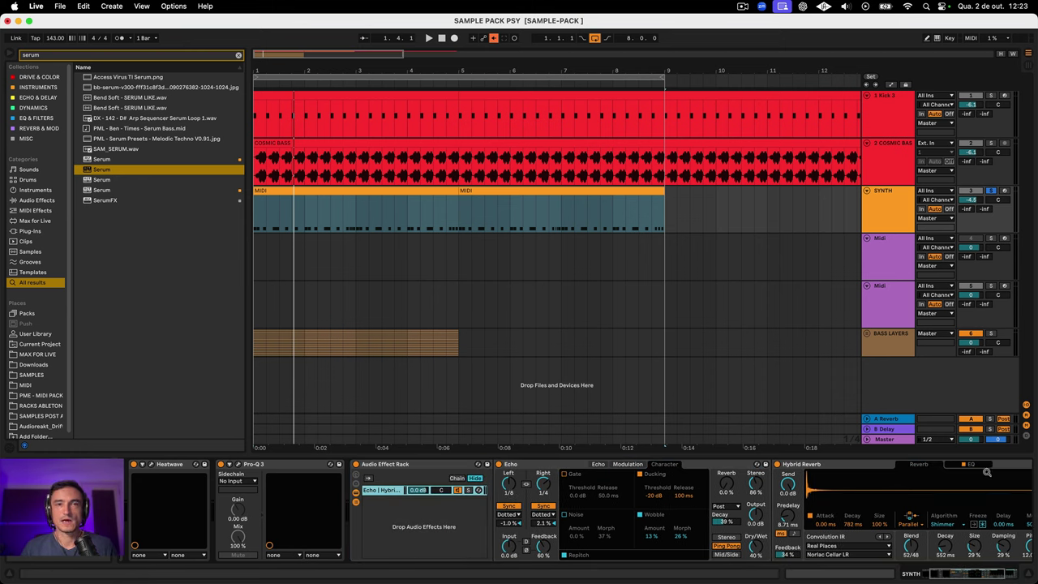
{"action": "left_click", "coordinate": [394, 507]}
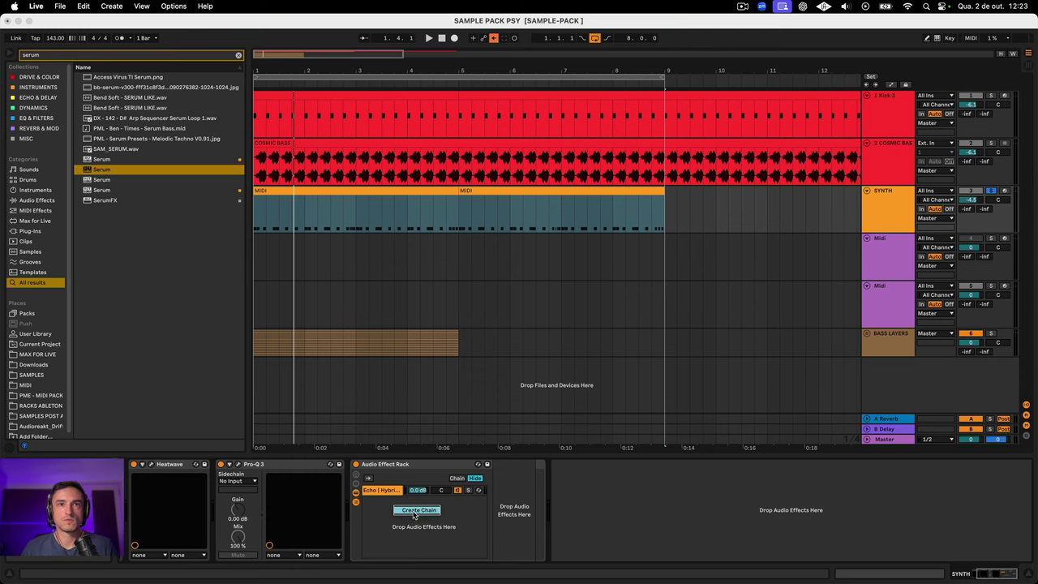
{"action": "left_click", "coordinate": [415, 511]}
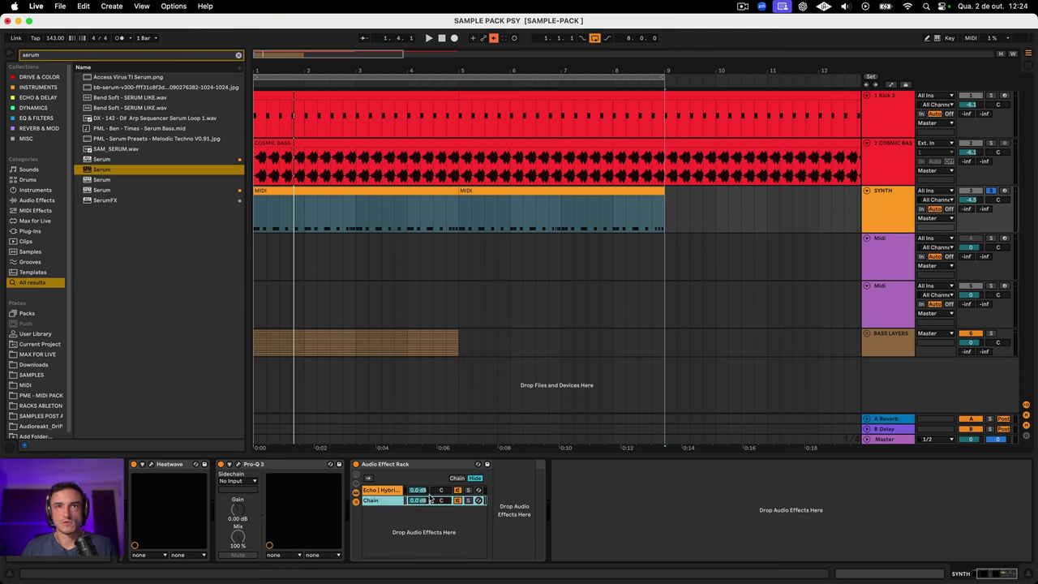
Step: Play the loop and solo the effects chain and the empty chain in turn to compare them
{"action": "left_click", "coordinate": [468, 491]}
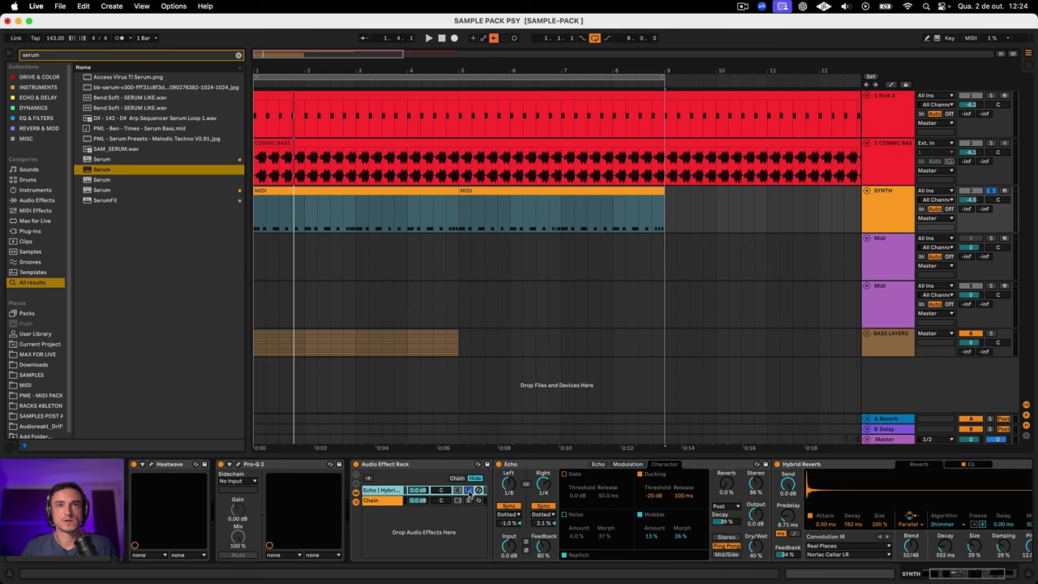
{"action": "key", "text": "space"}
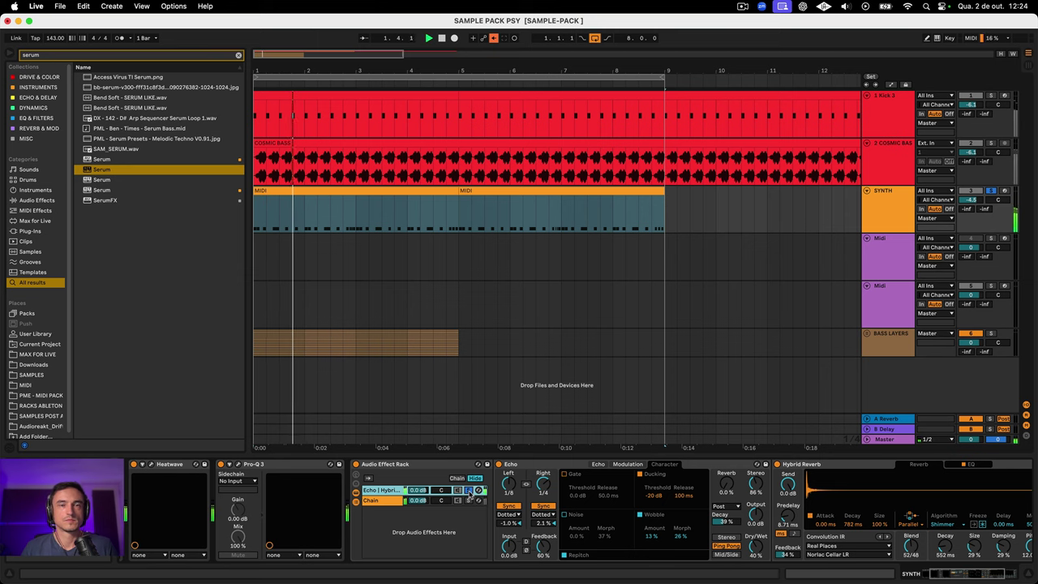
{"action": "left_click", "coordinate": [472, 501]}
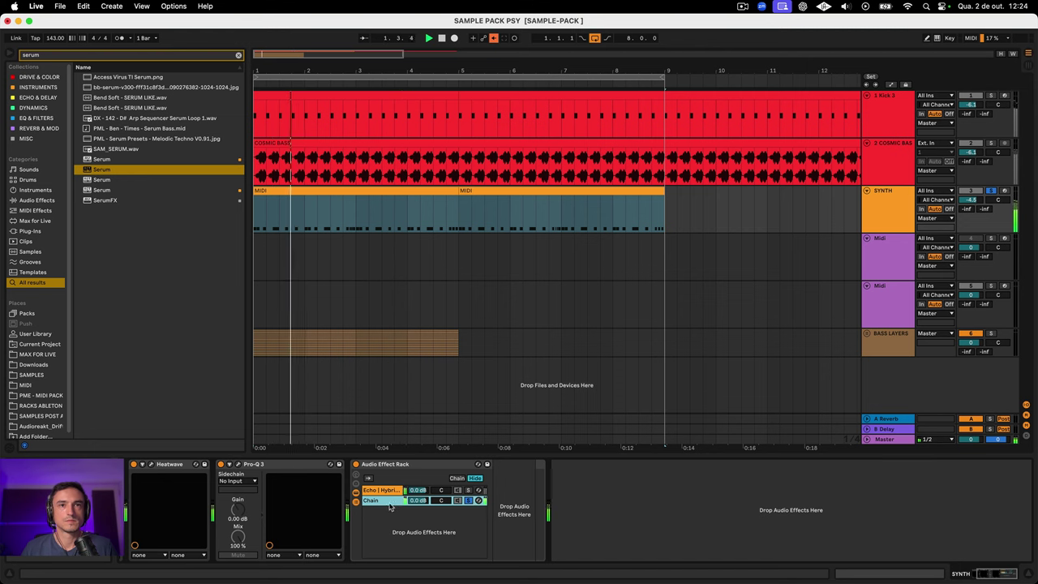
Step: Solo the effects chain, set Dry/Wet to 100 % on both Echo and Hybrid Reverb, and replay the loop
{"action": "left_click", "coordinate": [469, 491]}
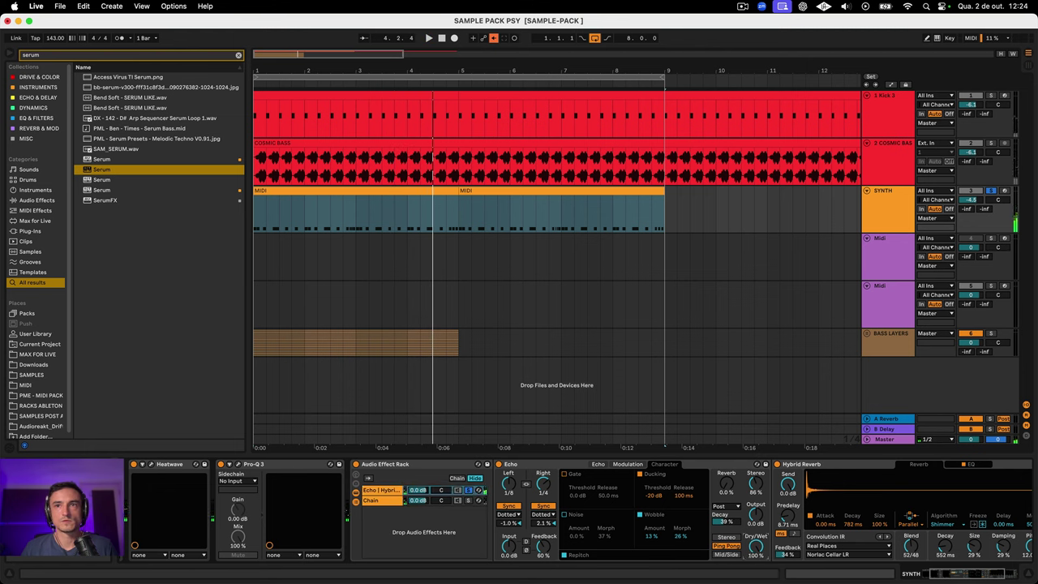
{"action": "scroll", "coordinate": [784, 553], "scroll_direction": "right", "scroll_amount": 5}
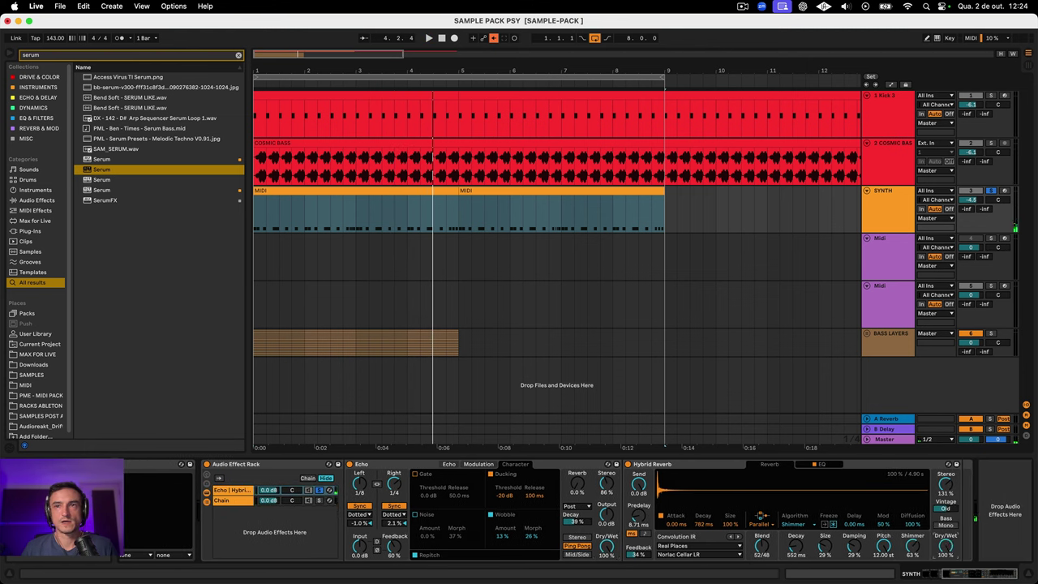
{"action": "key", "text": "space"}
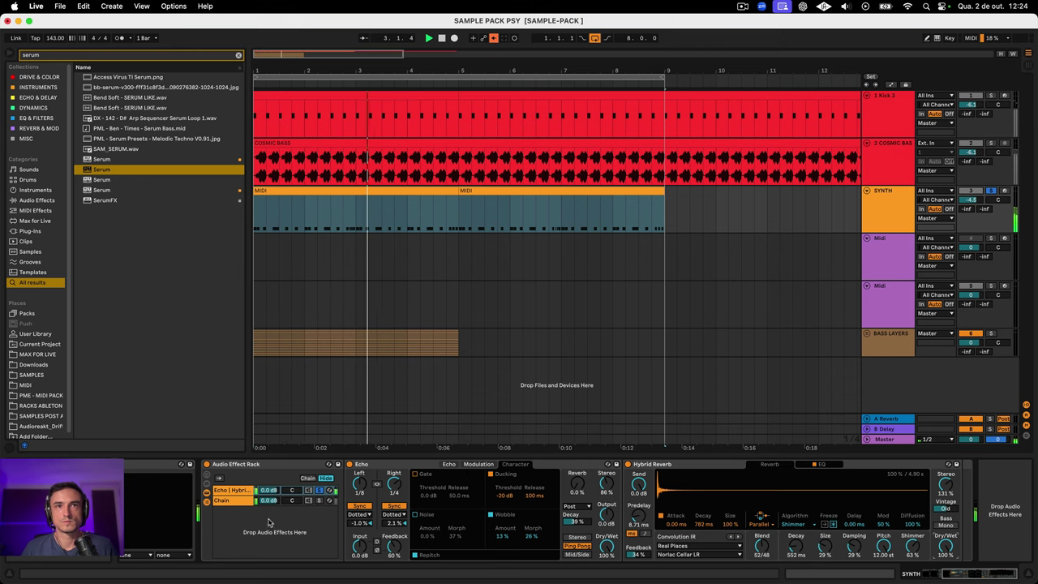
Step: Solo both rack chains together and blend the Echo and Hybrid Reverb chain's volume to -3.4 dB during playback
{"action": "left_click", "coordinate": [320, 502]}
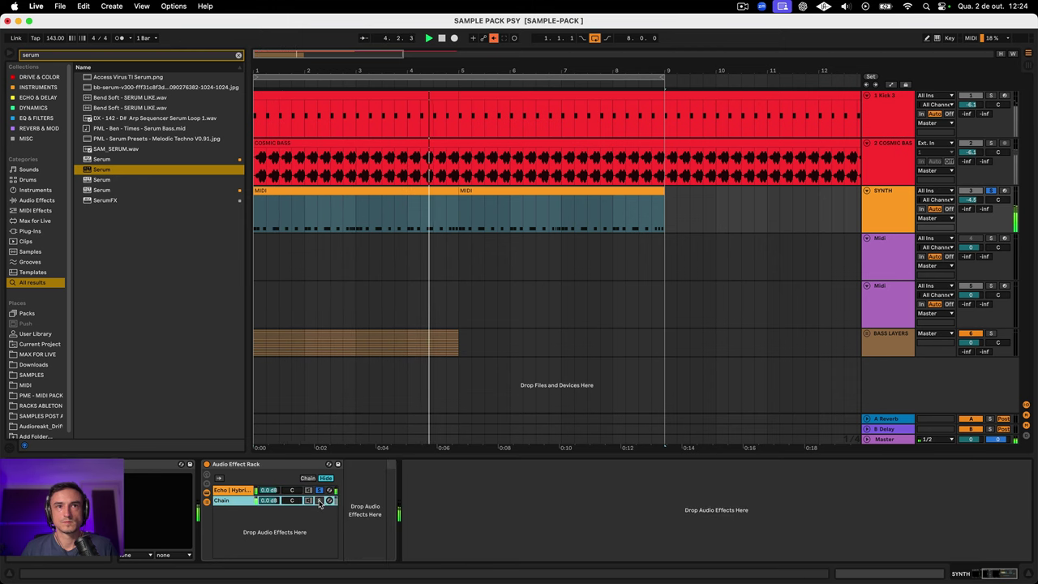
{"action": "left_click", "coordinate": [232, 489]}
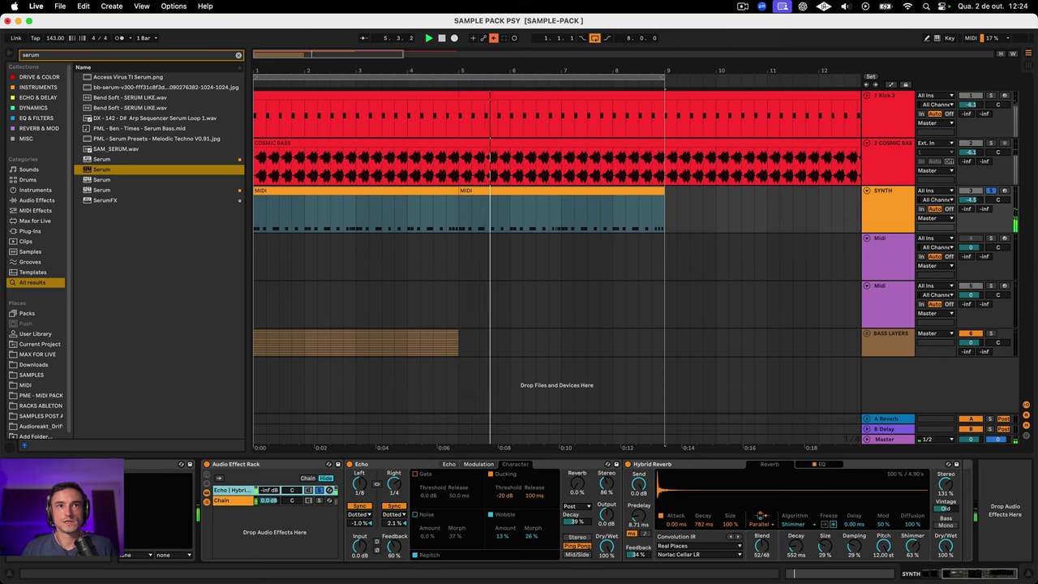
{"action": "left_click", "coordinate": [317, 502]}
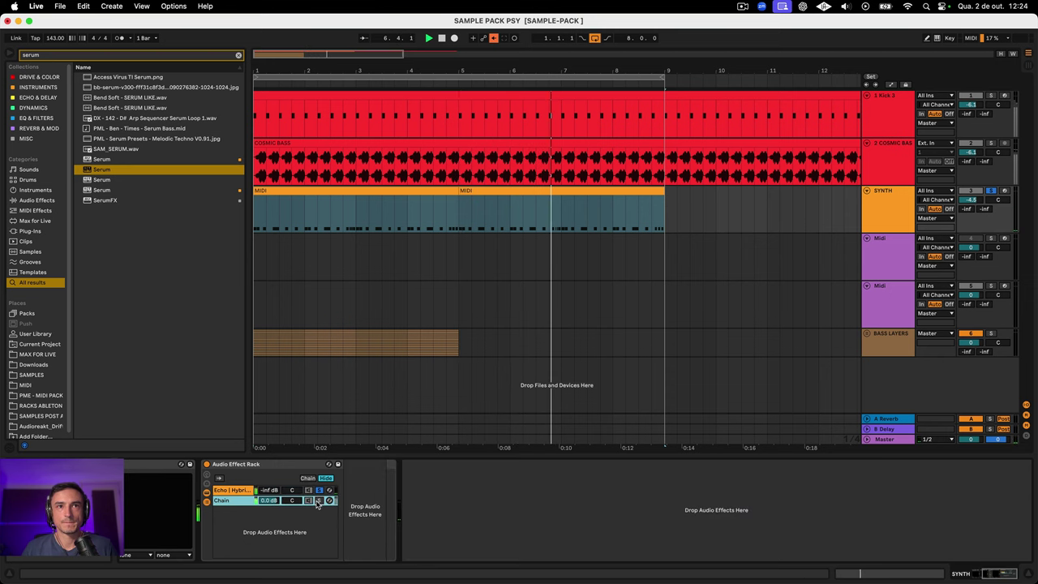
{"action": "left_click", "coordinate": [317, 492]}
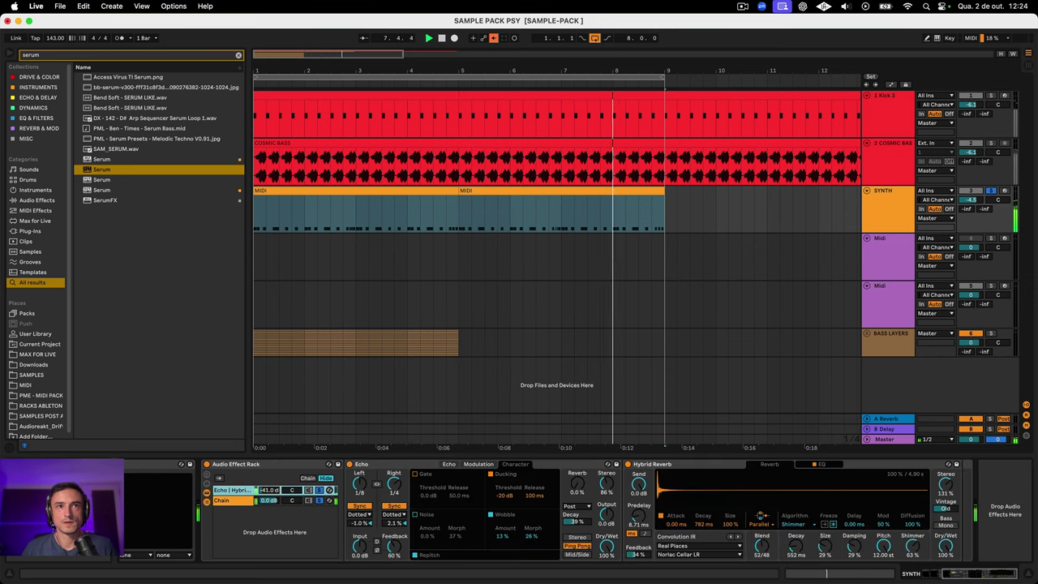
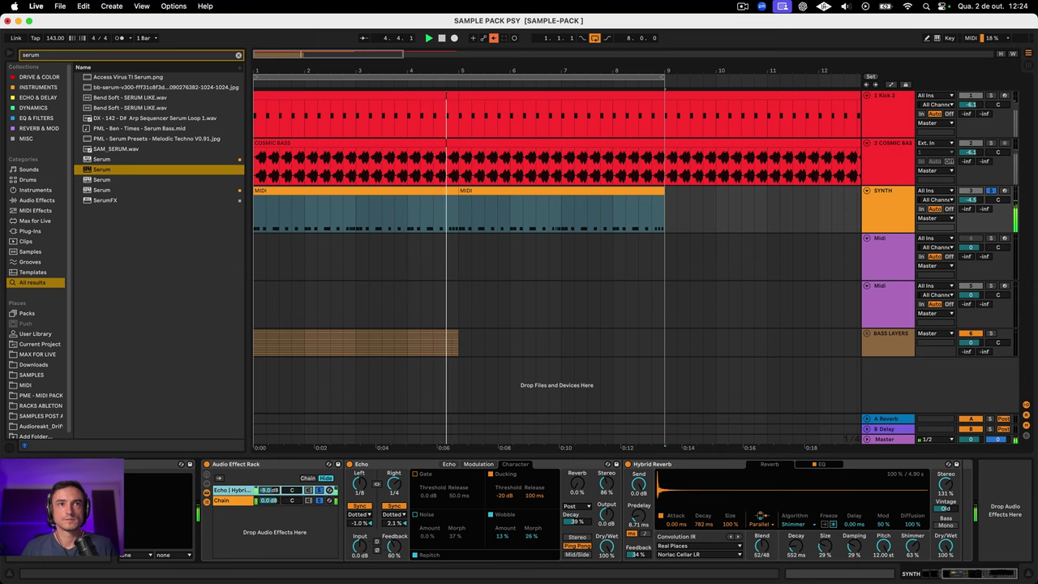
{"action": "left_click_drag", "start_coordinate": [269, 490], "coordinate": [268, 487]}
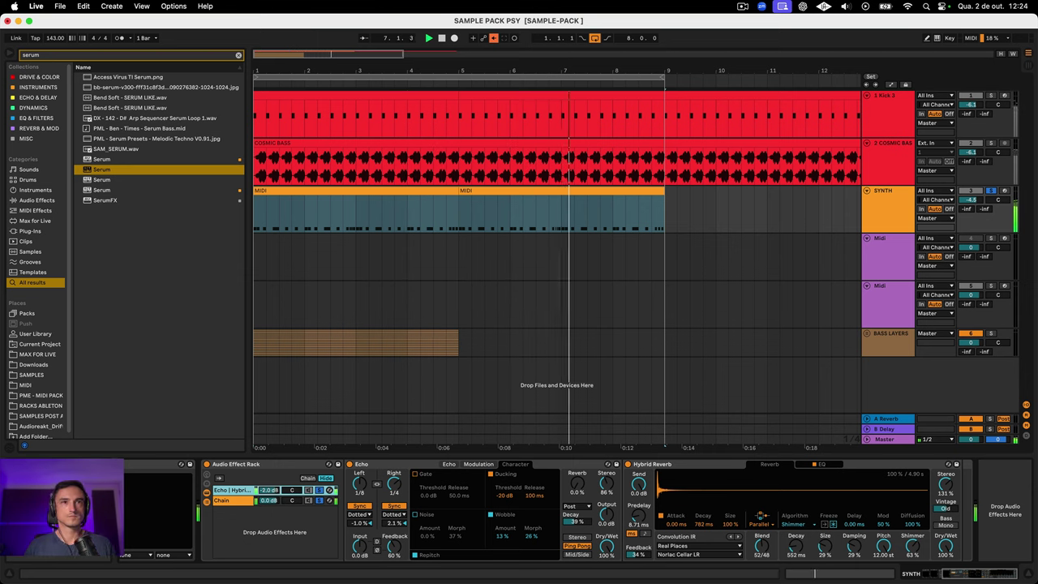
{"action": "left_click_drag", "start_coordinate": [268, 491], "coordinate": [268, 485]}
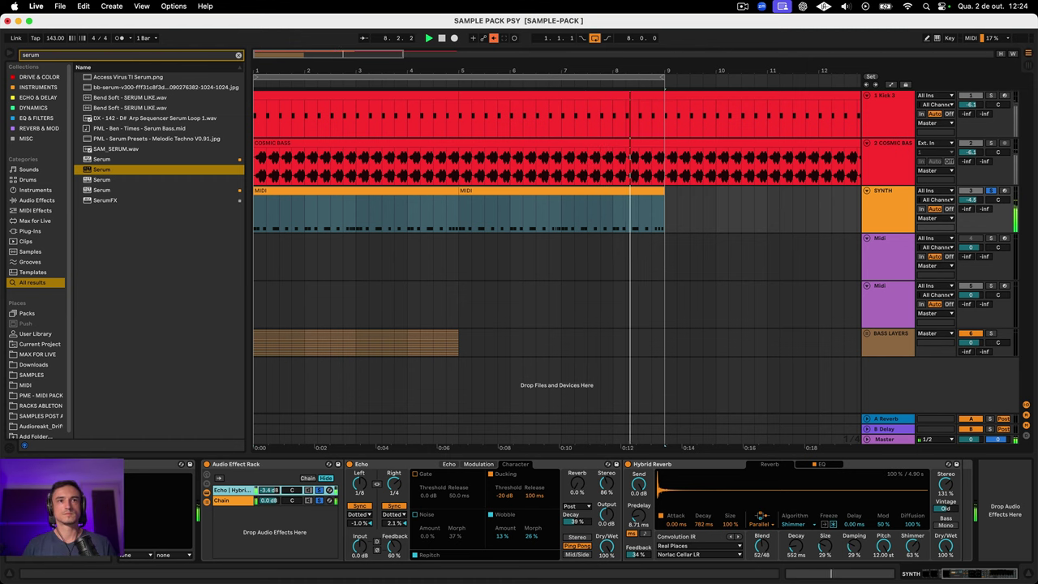
Step: Set the dry chain's volume to 0.7 dB and reset the Echo and Hybrid Reverb chain's volume to 0 dB
{"action": "left_click", "coordinate": [487, 464]}
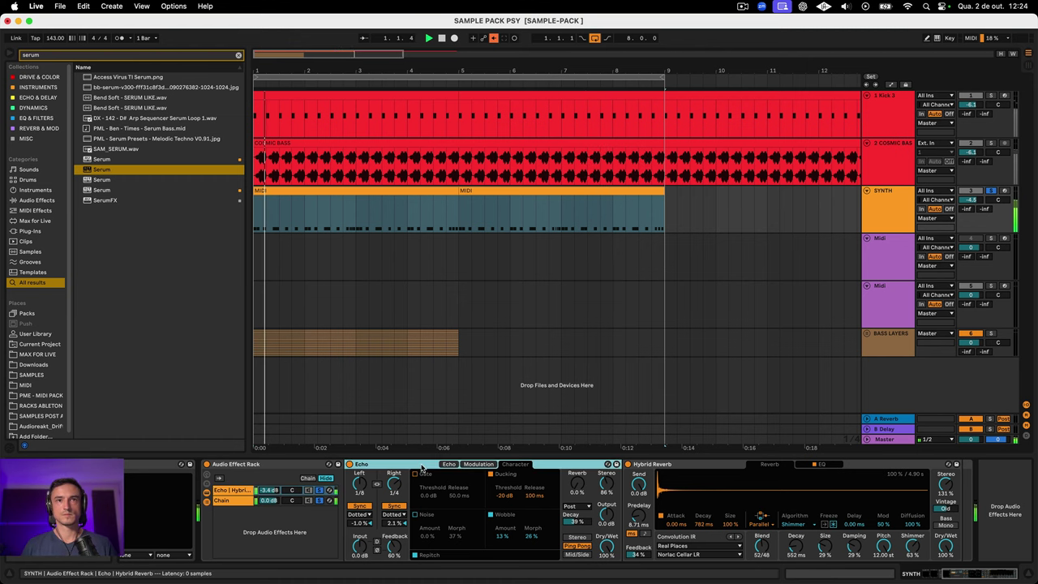
{"action": "left_click", "coordinate": [687, 465]}
{"action": "left_click_drag", "start_coordinate": [269, 501], "coordinate": [268, 501]}
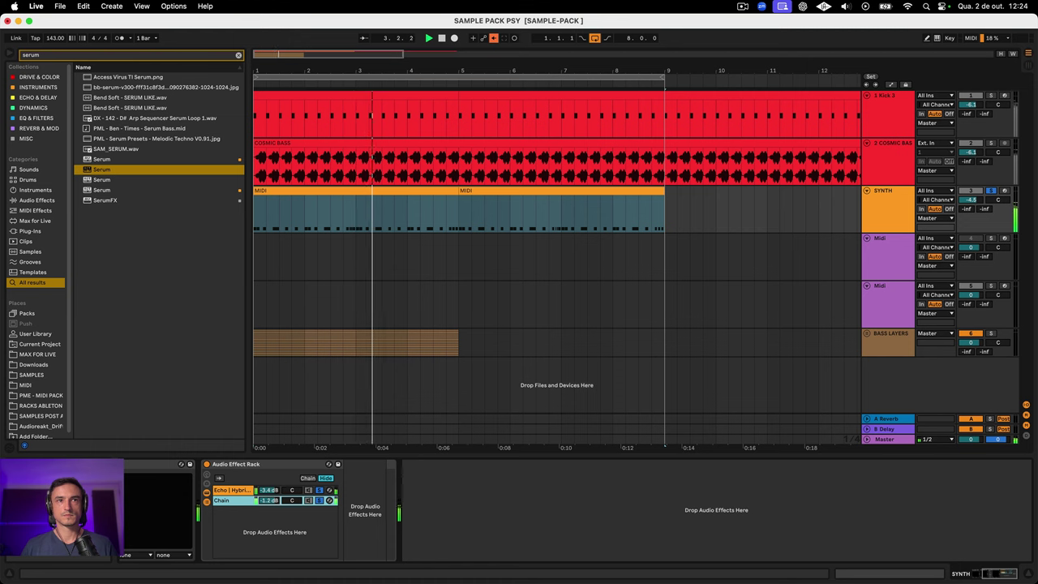
{"action": "double_click", "coordinate": [273, 491]}
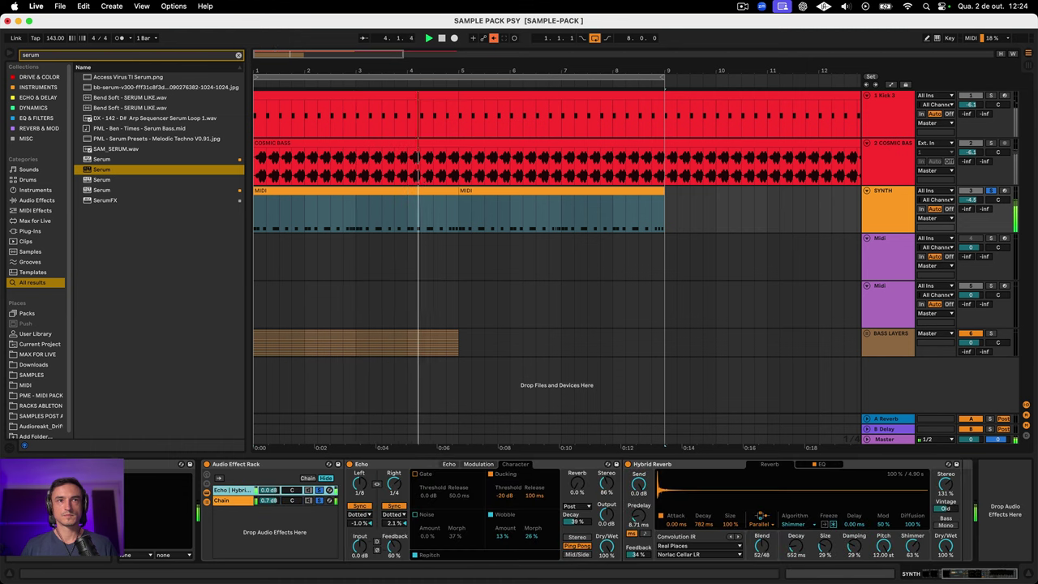
Step: Leave only the effects chain soloed and set Dry/Wet to 58 % on Echo and 63 % on Hybrid Reverb
{"action": "left_click", "coordinate": [324, 500]}
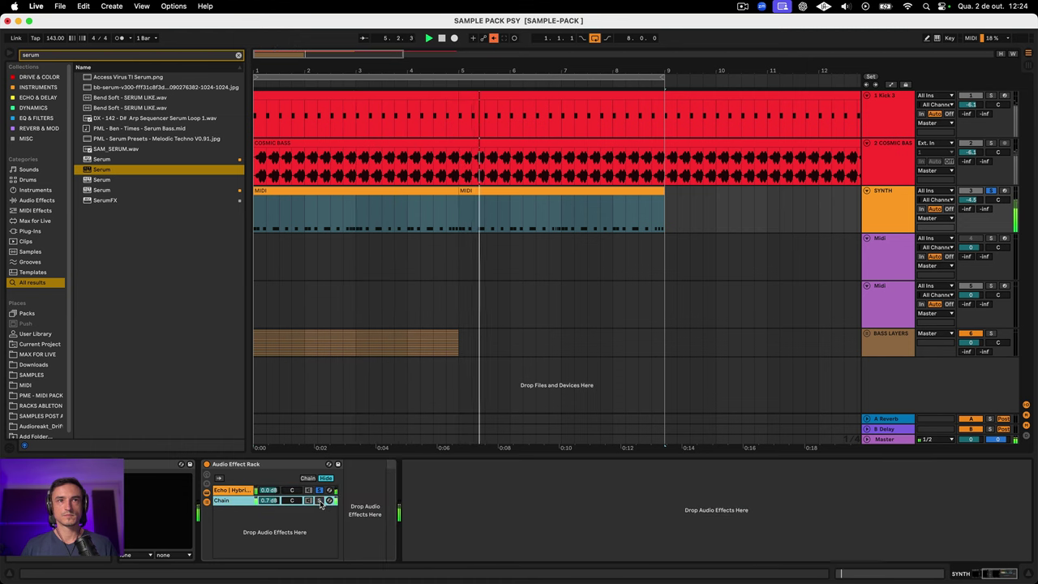
{"action": "left_click", "coordinate": [234, 490]}
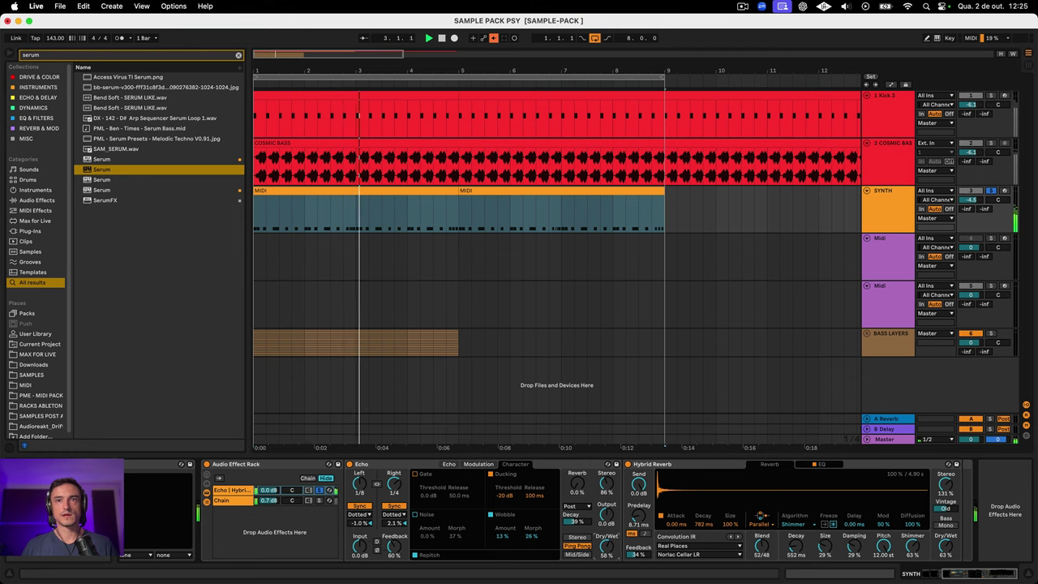
Step: Solo the dry chain alongside the Echo and Hybrid Reverb chain, stop playback and select the Hybrid Reverb device
{"action": "left_click", "coordinate": [319, 501]}
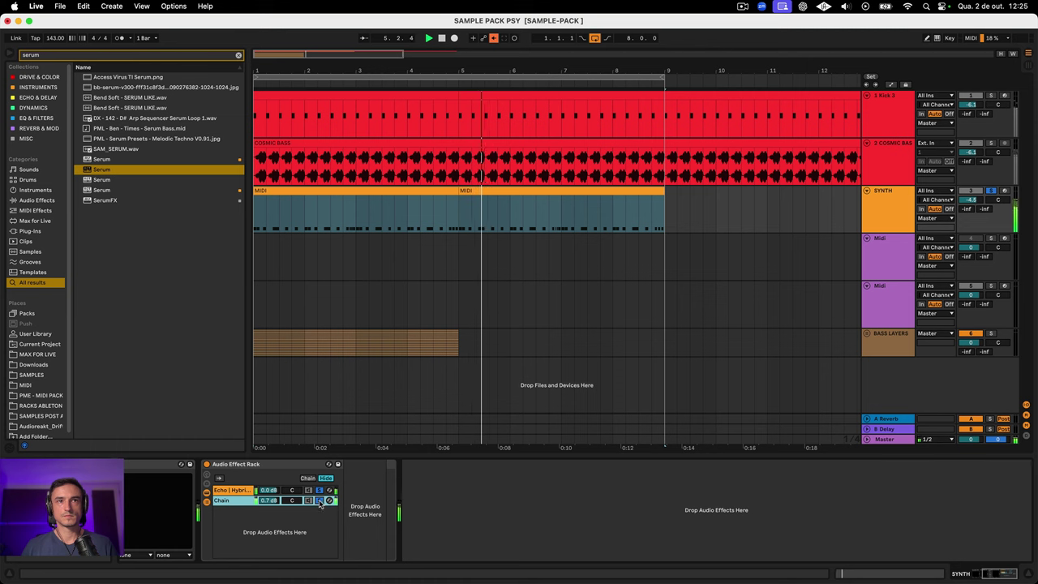
{"action": "left_click", "coordinate": [236, 491]}
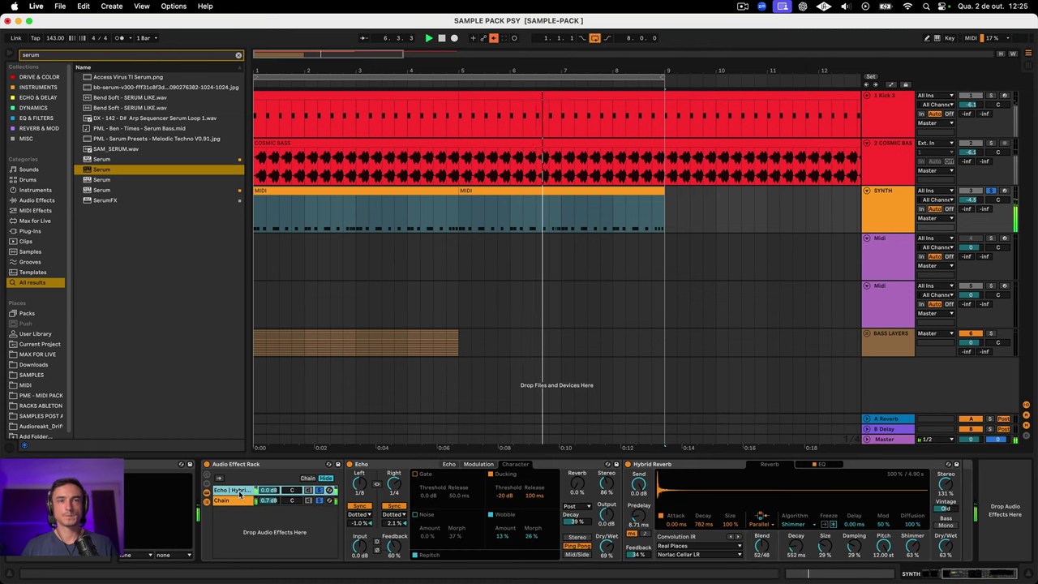
{"action": "key", "text": "space"}
{"action": "left_click", "coordinate": [403, 464]}
{"action": "left_click", "coordinate": [720, 465]}
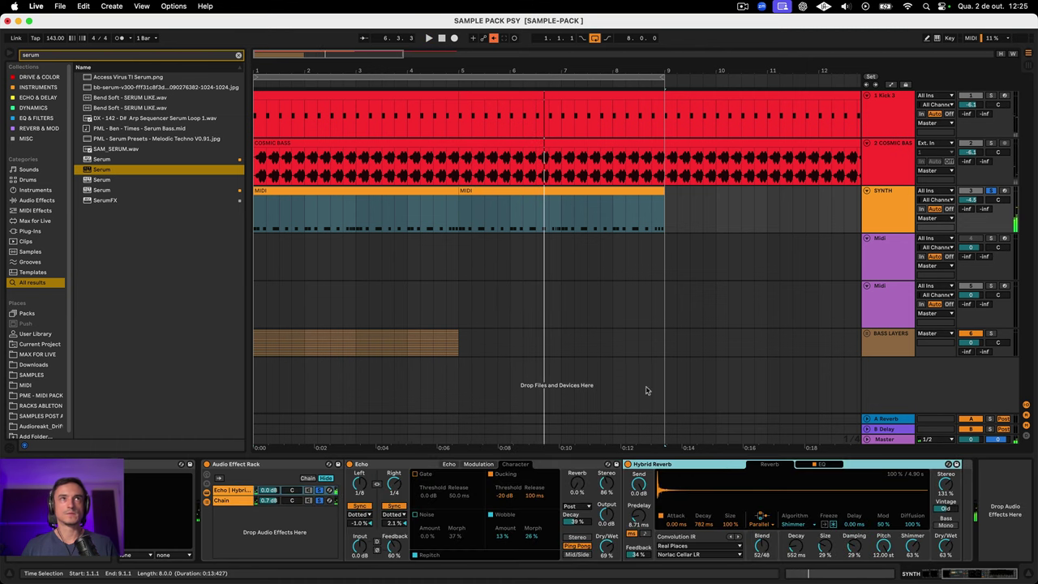
Step: Search the browser for "compre" and add a Compressor after Hybrid Reverb in the effects chain
{"action": "left_click", "coordinate": [70, 55]}
{"action": "type", "text": "ca"}
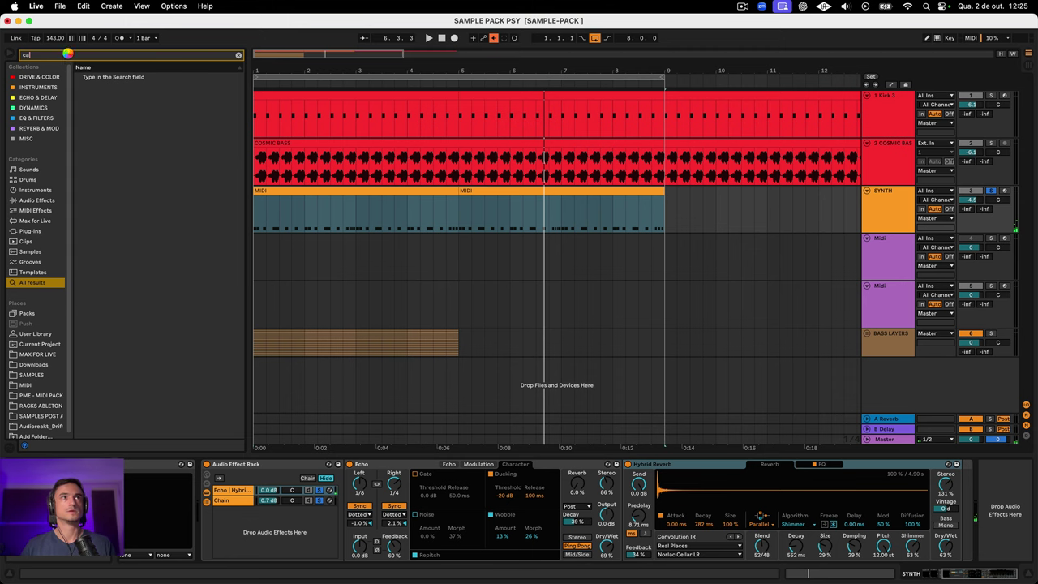
{"action": "key", "text": "BackSpace"}
{"action": "type", "text": "ompre"}
{"action": "left_click", "coordinate": [98, 76]}
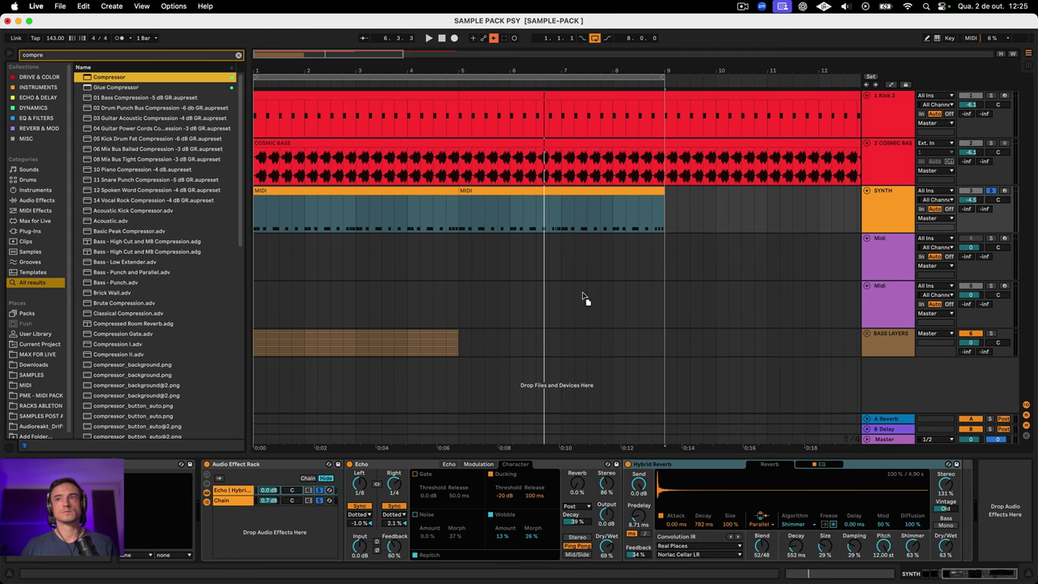
{"action": "left_click_drag", "start_coordinate": [584, 299], "coordinate": [952, 488]}
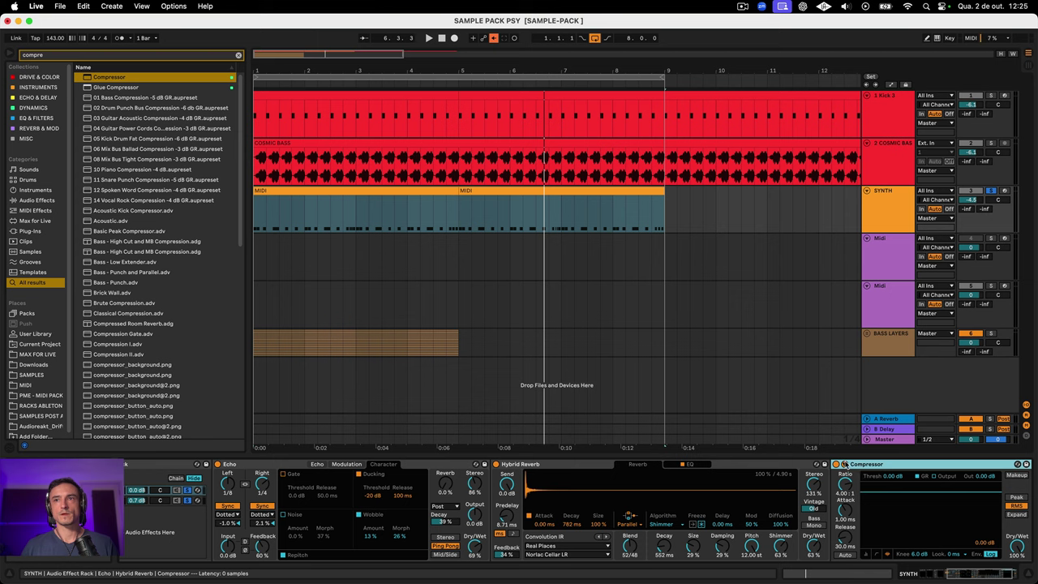
Step: Show the Compressor's sidechain section and set its audio source to the SYNTH track
{"action": "left_click", "coordinate": [844, 463]}
{"action": "left_click", "coordinate": [851, 490]}
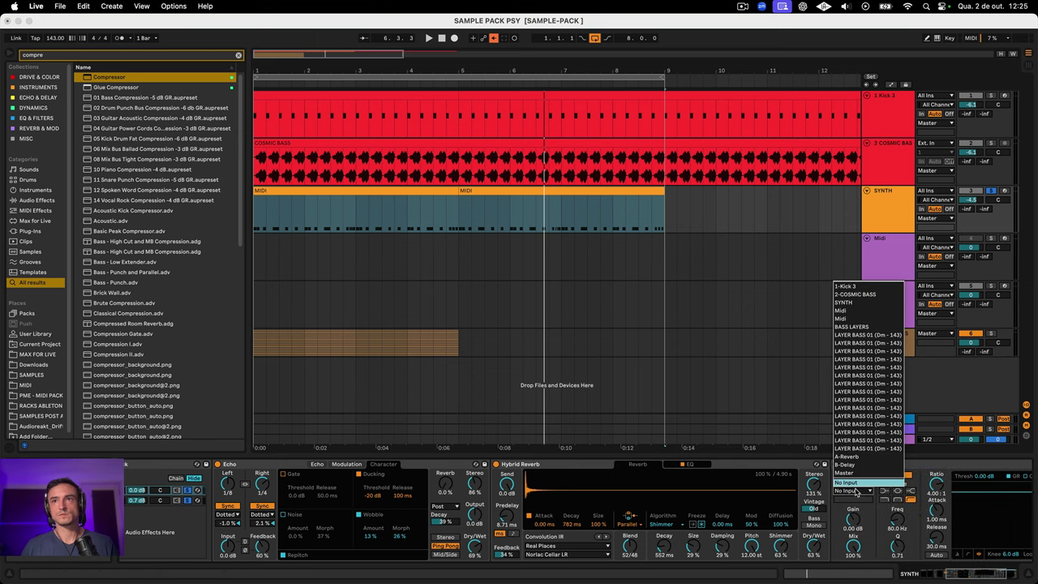
{"action": "left_click", "coordinate": [866, 306]}
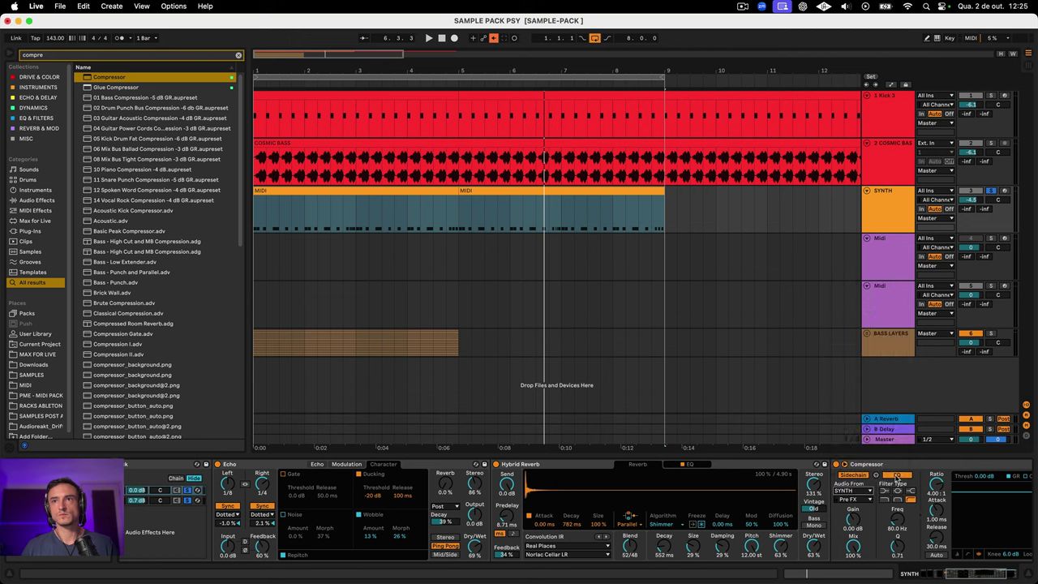
{"action": "left_click", "coordinate": [944, 467]}
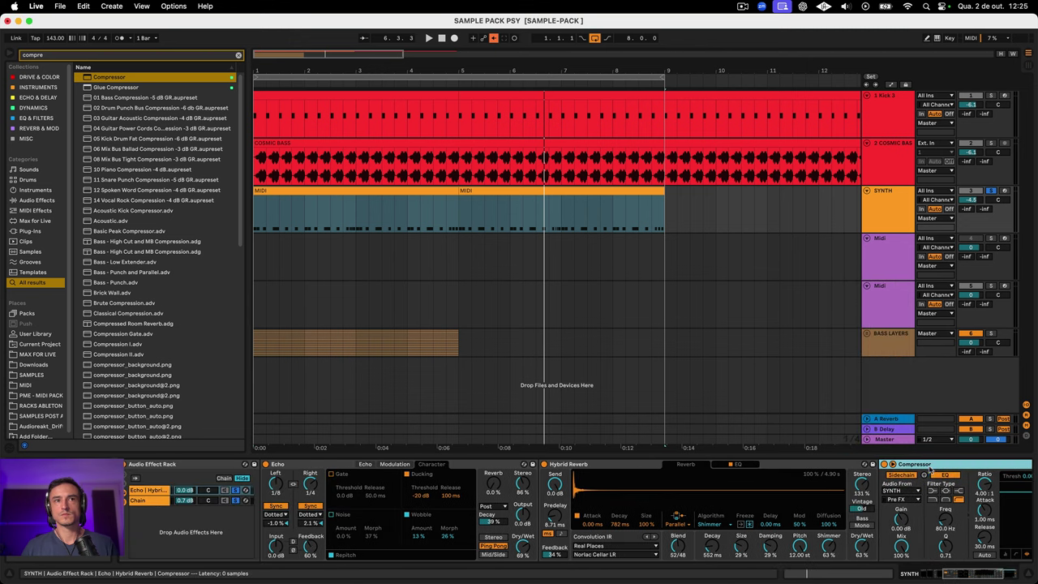
Step: Play with only the effects chain soloed and set the Compressor to 0.02 ms attack, 10.2 ms release and -27.8 dB threshold
{"action": "left_click", "coordinate": [236, 492]}
{"action": "key", "text": "space"}
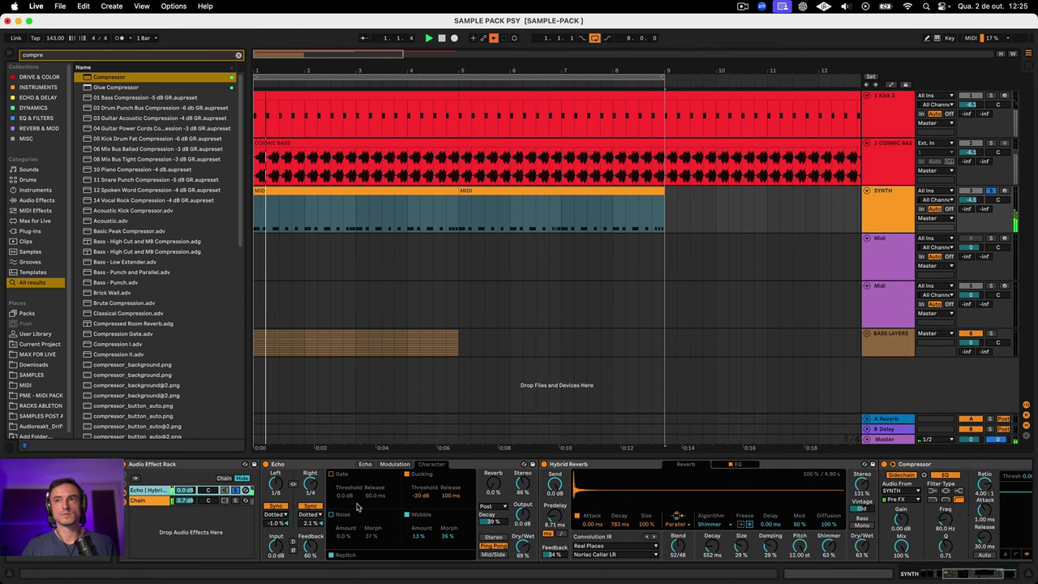
{"action": "scroll", "coordinate": [394, 509], "scroll_direction": "right", "scroll_amount": 5}
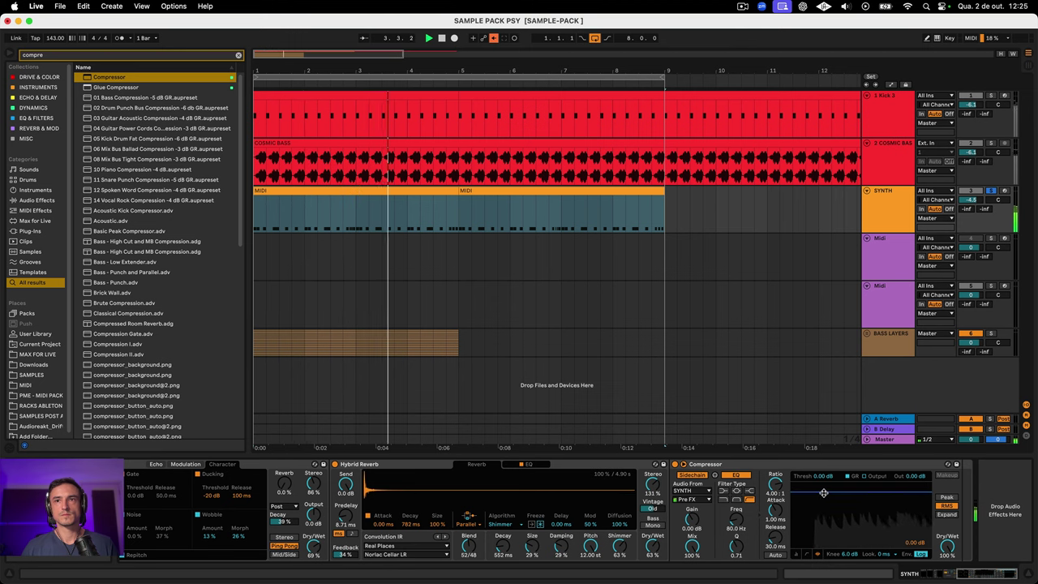
{"action": "left_click", "coordinate": [691, 500]}
{"action": "left_click", "coordinate": [697, 508]}
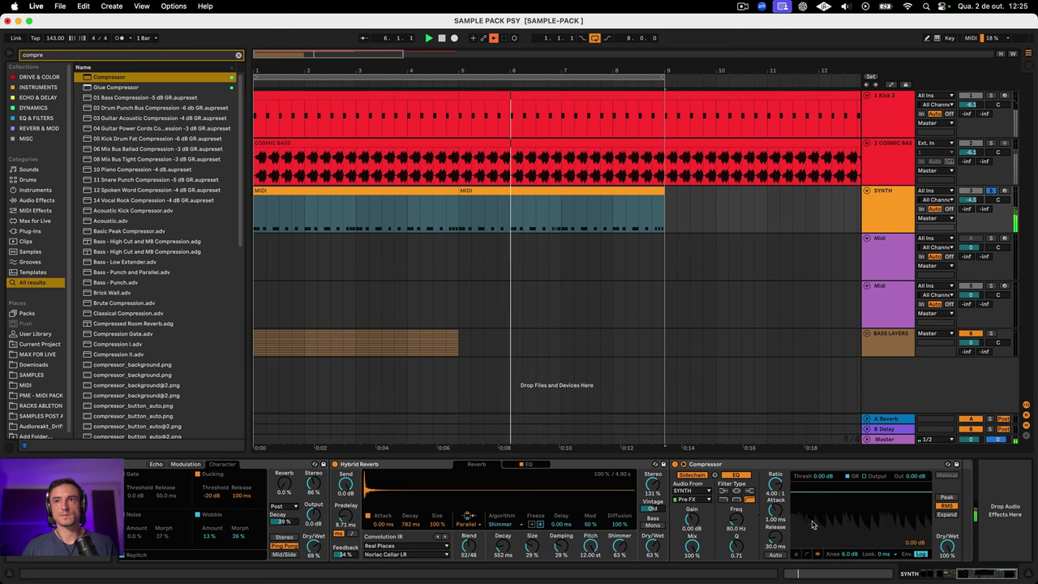
{"action": "left_click_drag", "start_coordinate": [776, 537], "coordinate": [776, 558]}
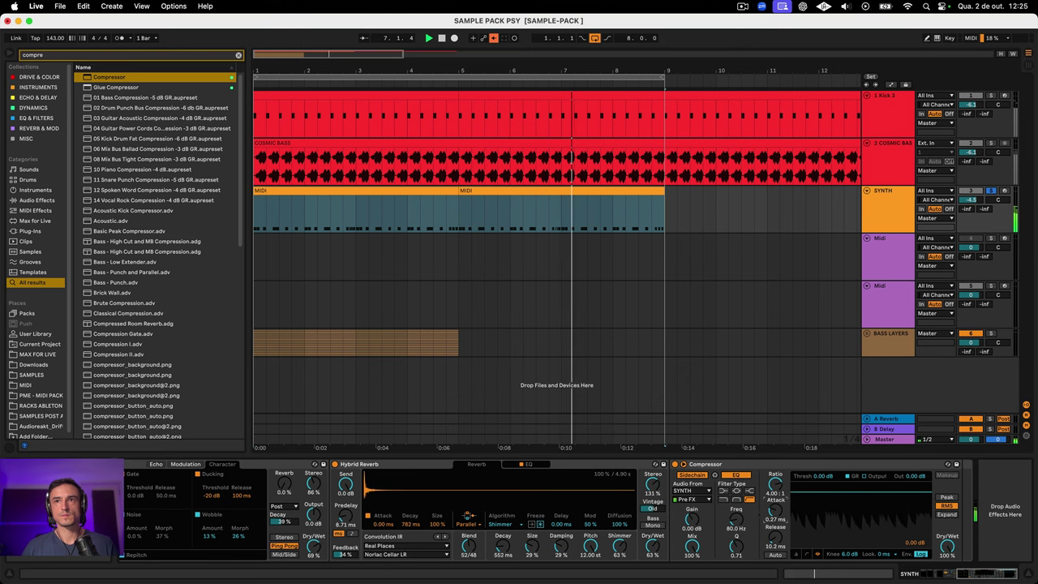
{"action": "left_click_drag", "start_coordinate": [861, 491], "coordinate": [861, 530]}
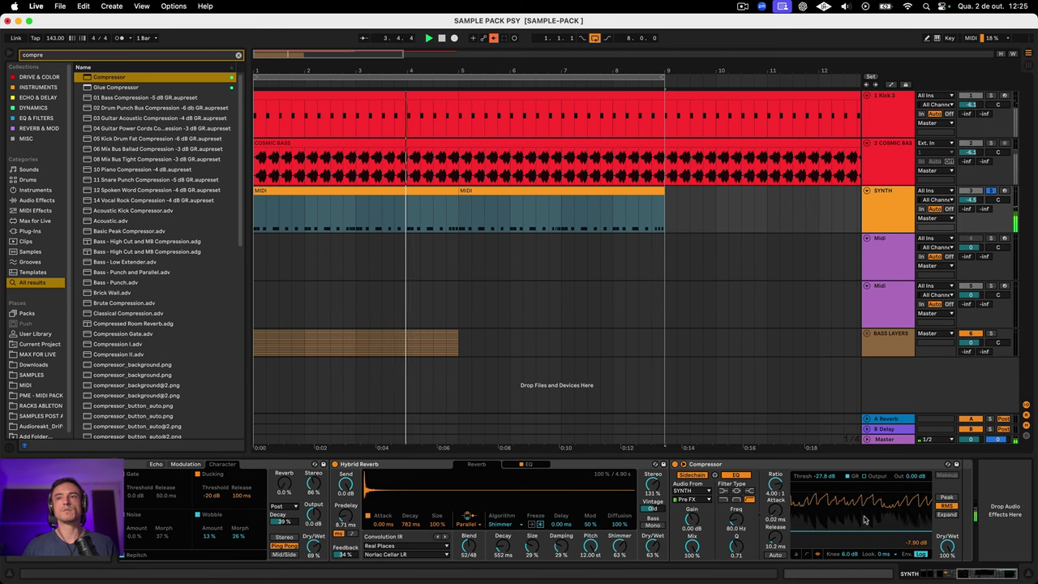
Step: Unsolo the effects chain to hear both chains together and lower the SYNTH track volume to -5.1 dB
{"action": "scroll", "coordinate": [643, 478], "scroll_direction": "left", "scroll_amount": 3}
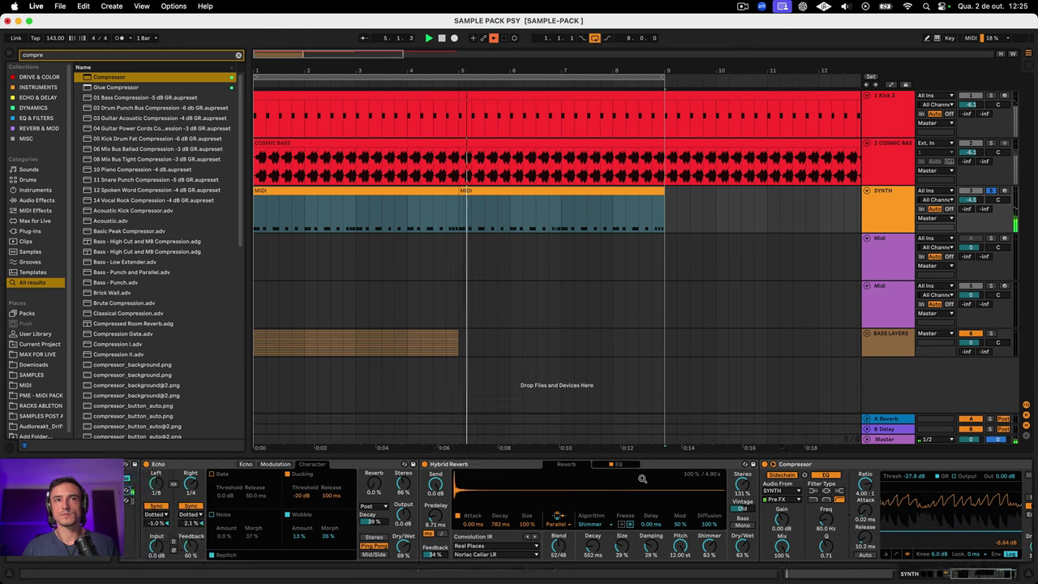
{"action": "scroll", "coordinate": [642, 479], "scroll_direction": "left", "scroll_amount": 10}
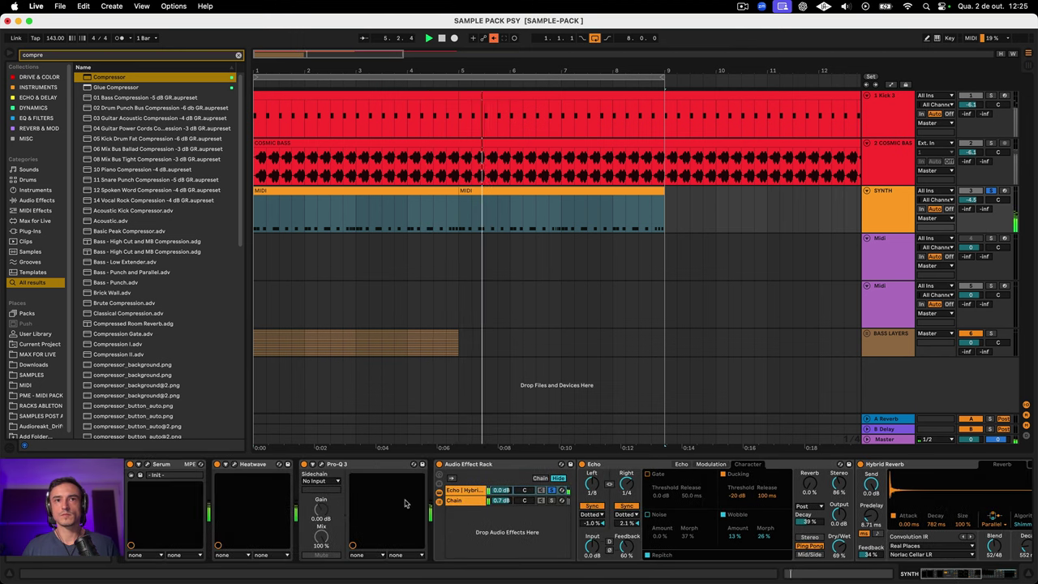
{"action": "left_click", "coordinate": [552, 491]}
{"action": "scroll", "coordinate": [611, 522], "scroll_direction": "right", "scroll_amount": 1}
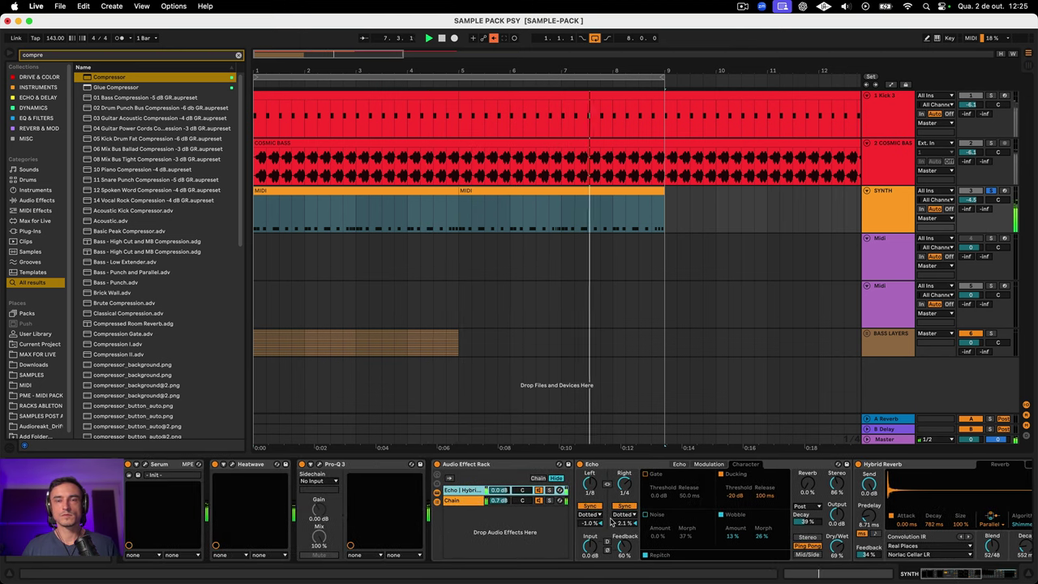
{"action": "scroll", "coordinate": [612, 523], "scroll_direction": "right", "scroll_amount": 14}
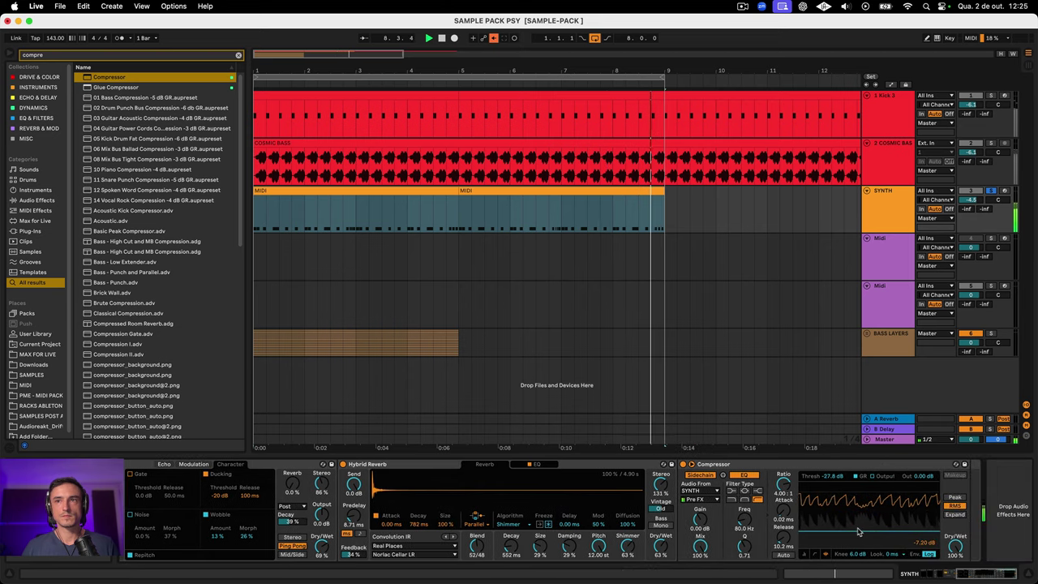
{"action": "left_click", "coordinate": [778, 467]}
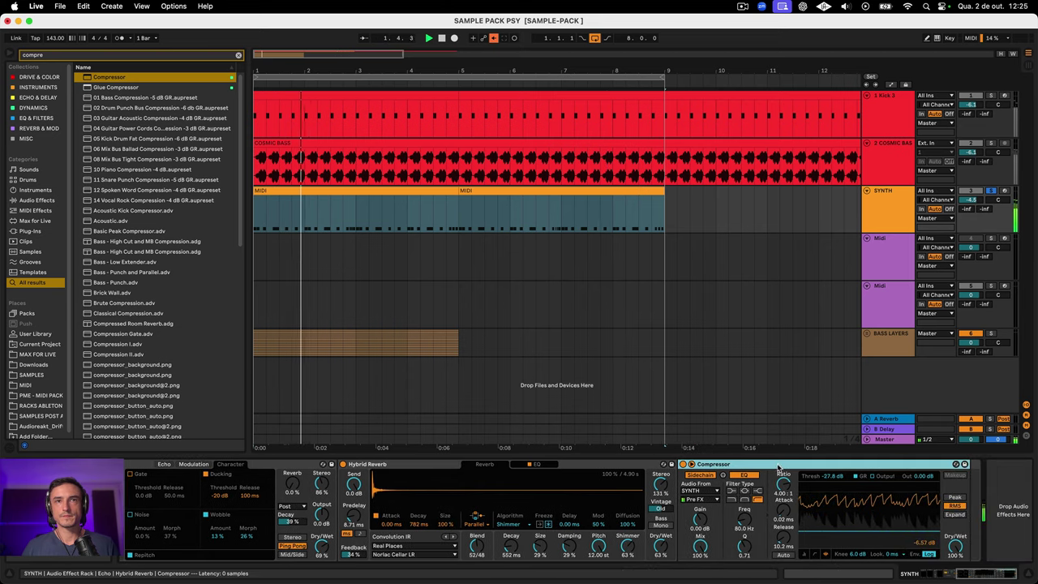
{"action": "scroll", "coordinate": [779, 468], "scroll_direction": "left", "scroll_amount": 14}
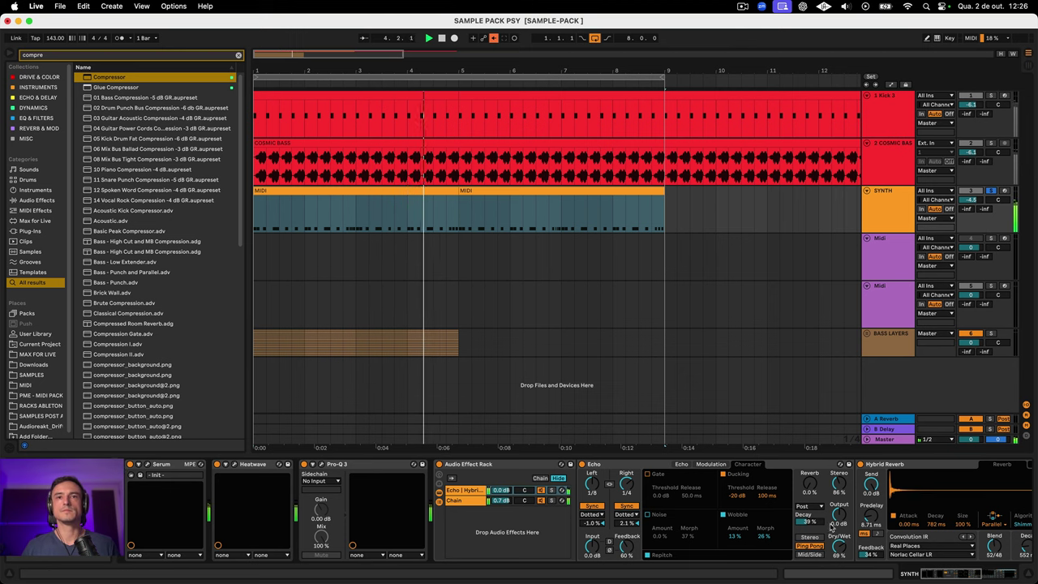
{"action": "scroll", "coordinate": [831, 503], "scroll_direction": "right", "scroll_amount": 14}
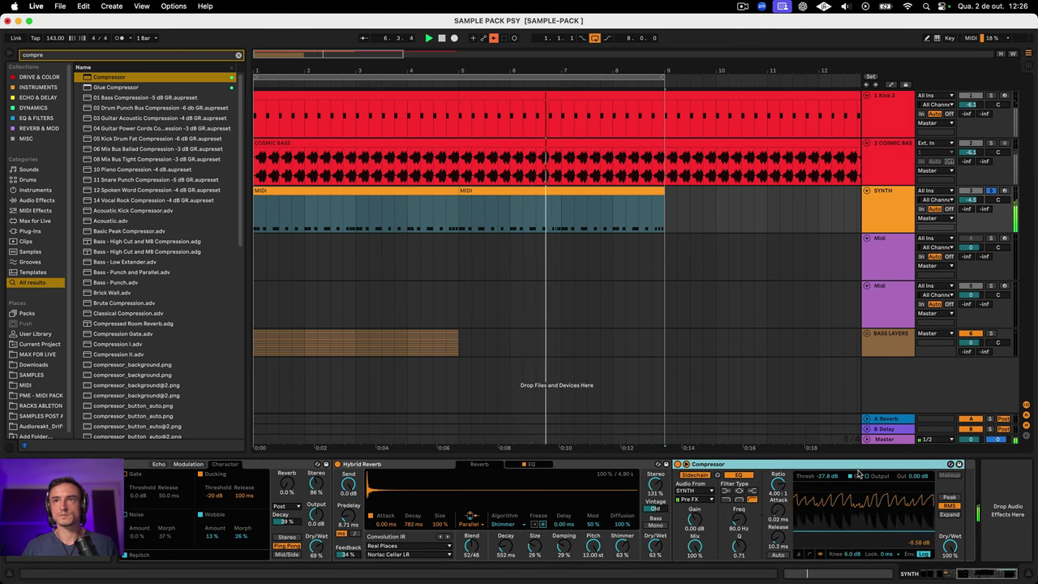
{"action": "left_click_drag", "start_coordinate": [973, 198], "coordinate": [975, 200]}
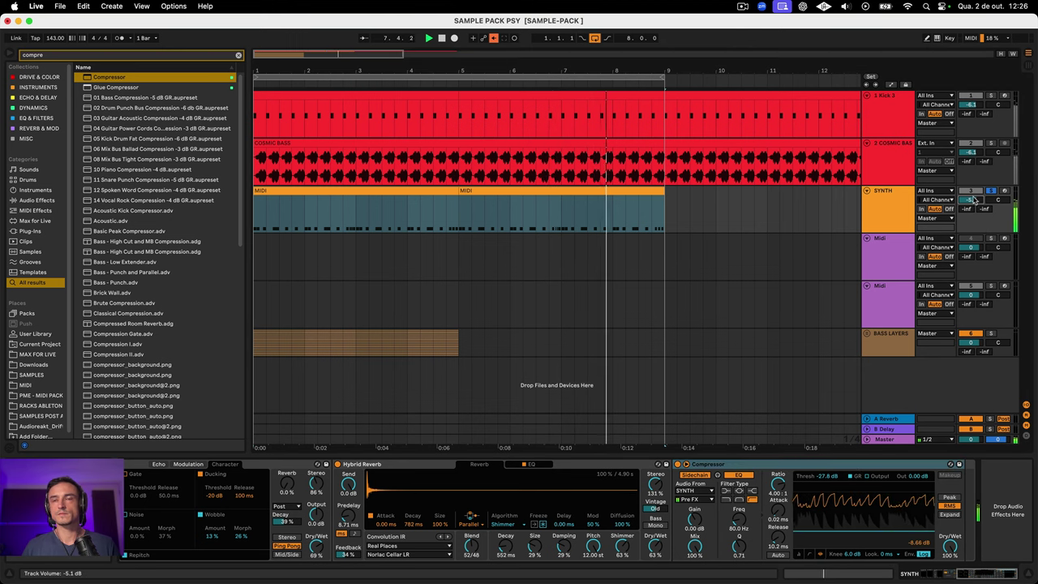
Step: Audition the Echo and Hybrid Reverb chain alone, and switch the solo to the dry chain
{"action": "scroll", "coordinate": [498, 478], "scroll_direction": "left", "scroll_amount": 5}
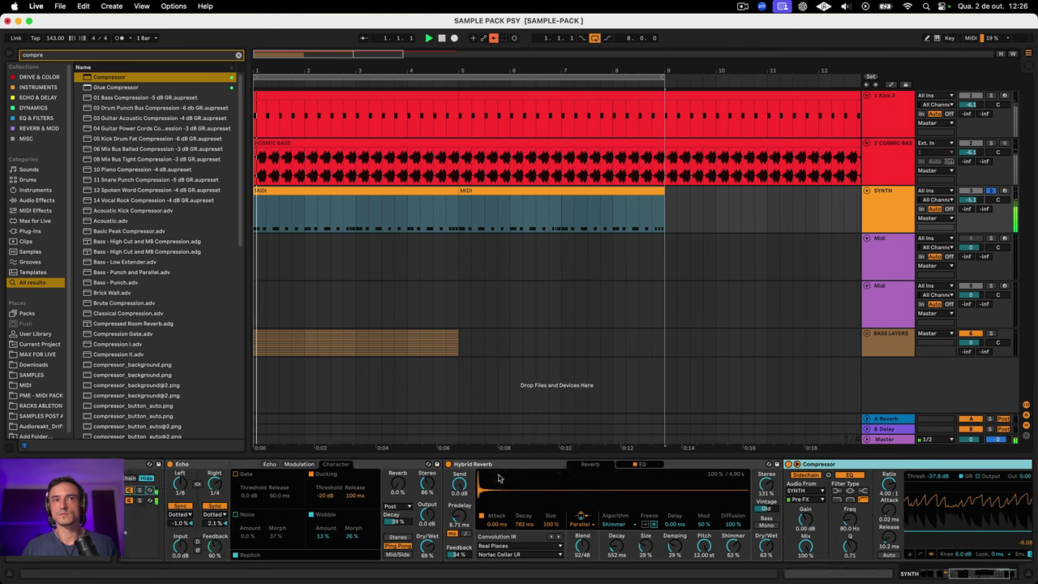
{"action": "scroll", "coordinate": [498, 479], "scroll_direction": "left", "scroll_amount": 10}
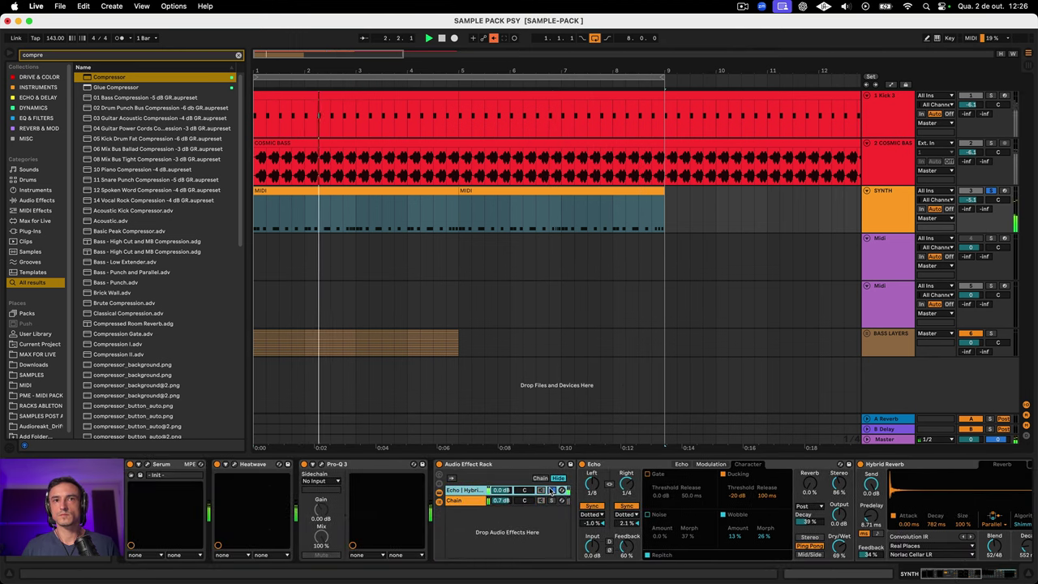
{"action": "left_click", "coordinate": [551, 489]}
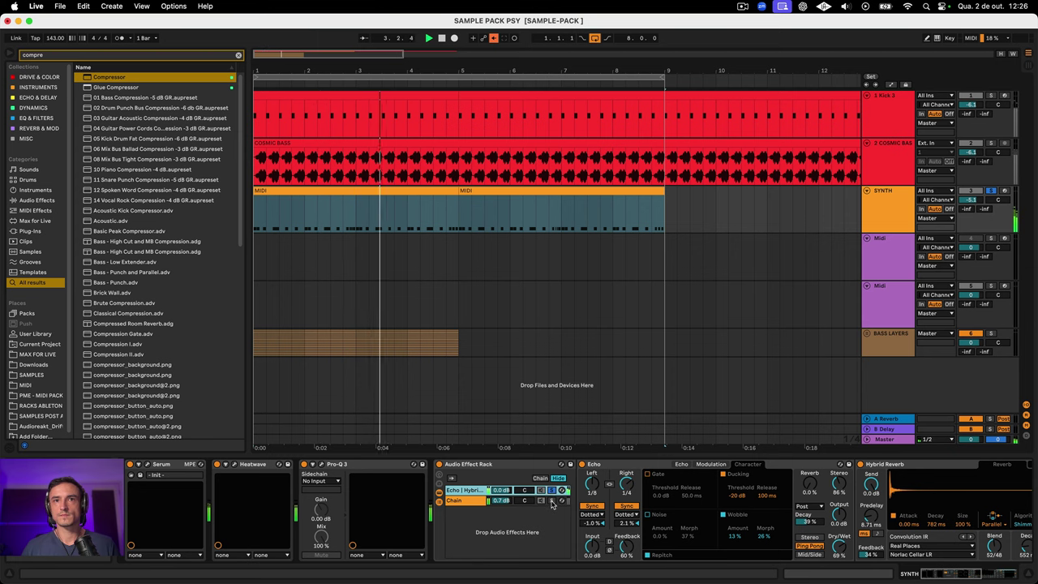
{"action": "left_click", "coordinate": [551, 501]}
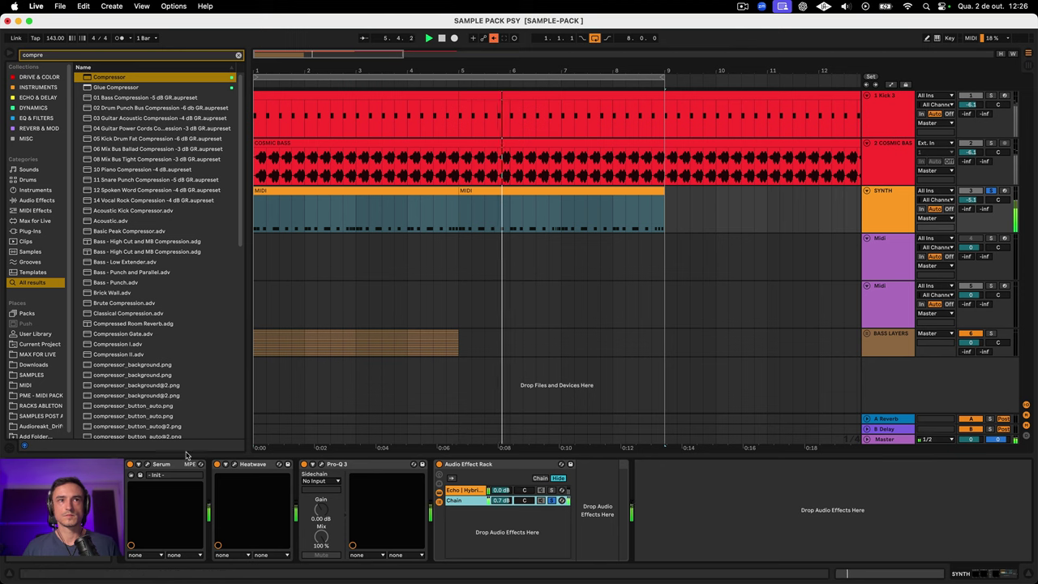
Step: In Pro-Q 3, add a bell cut of about -9 dB near 707 Hz and tighten the high cut to about 8 kHz and low cut to 66 Hz
{"action": "left_click", "coordinate": [322, 464]}
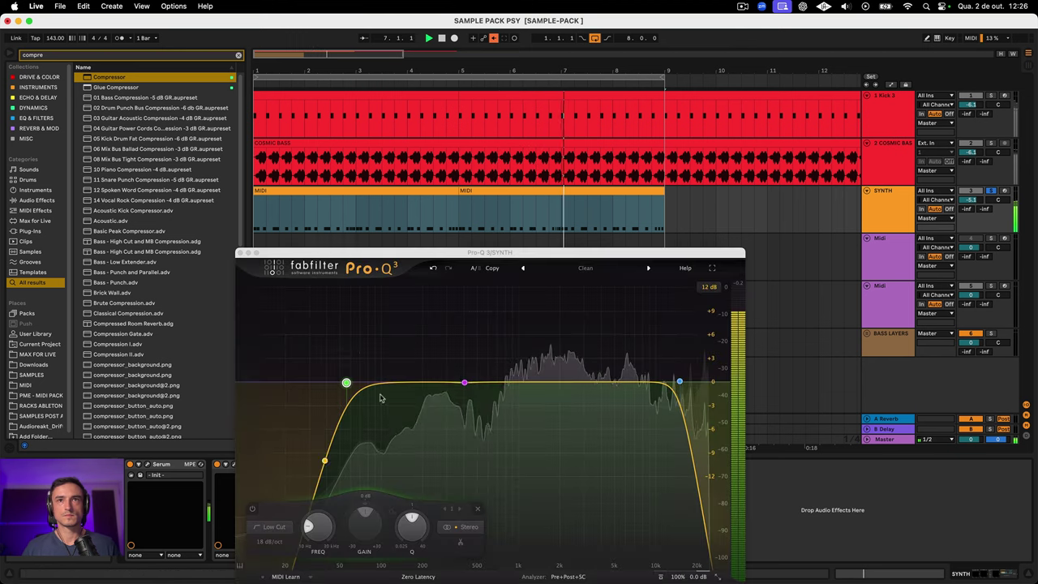
{"action": "left_click_drag", "start_coordinate": [527, 381], "coordinate": [498, 430]}
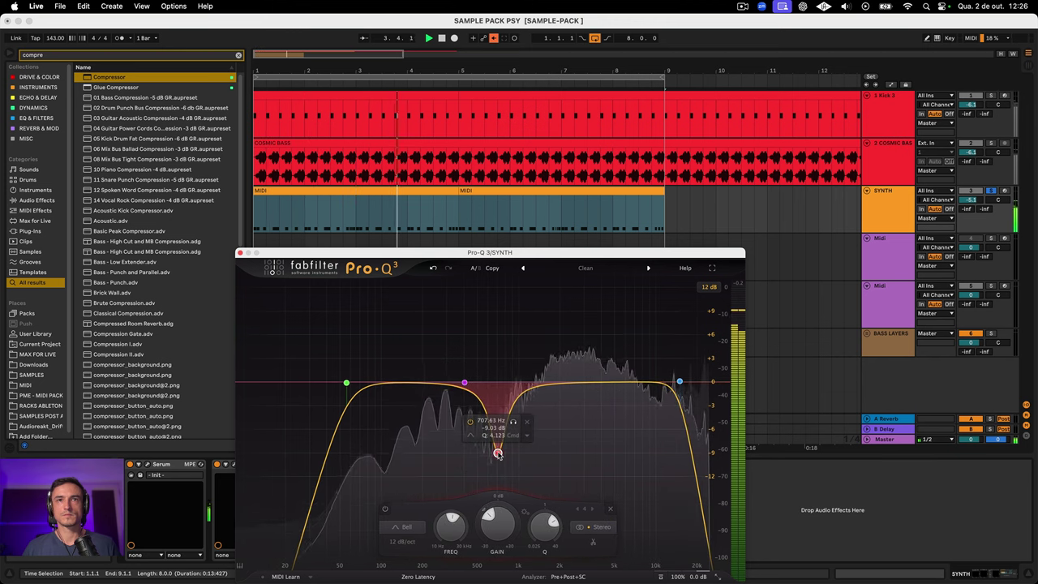
{"action": "left_click_drag", "start_coordinate": [680, 381], "coordinate": [637, 369]}
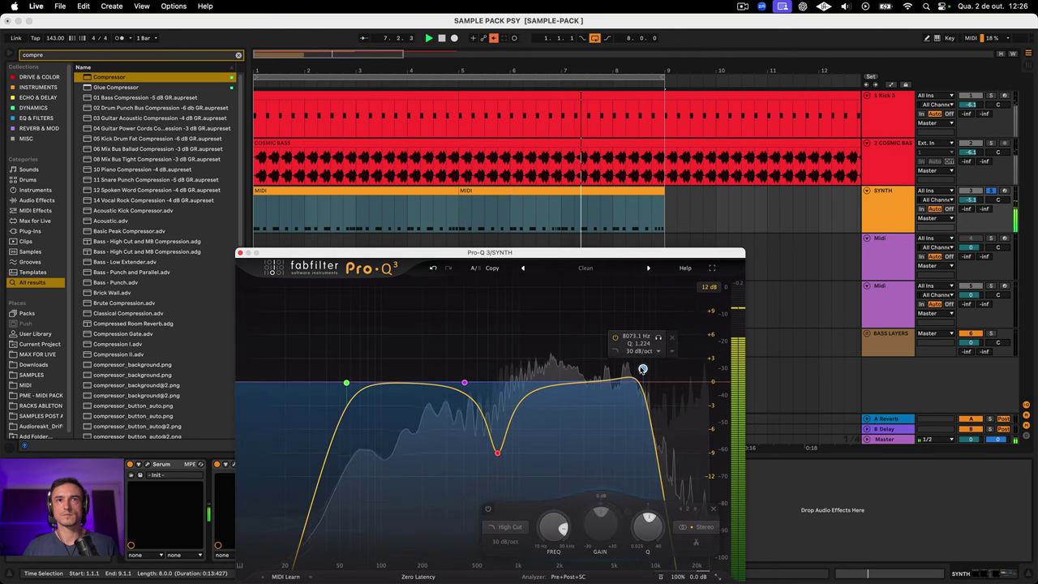
{"action": "left_click_drag", "start_coordinate": [346, 384], "coordinate": [356, 383]}
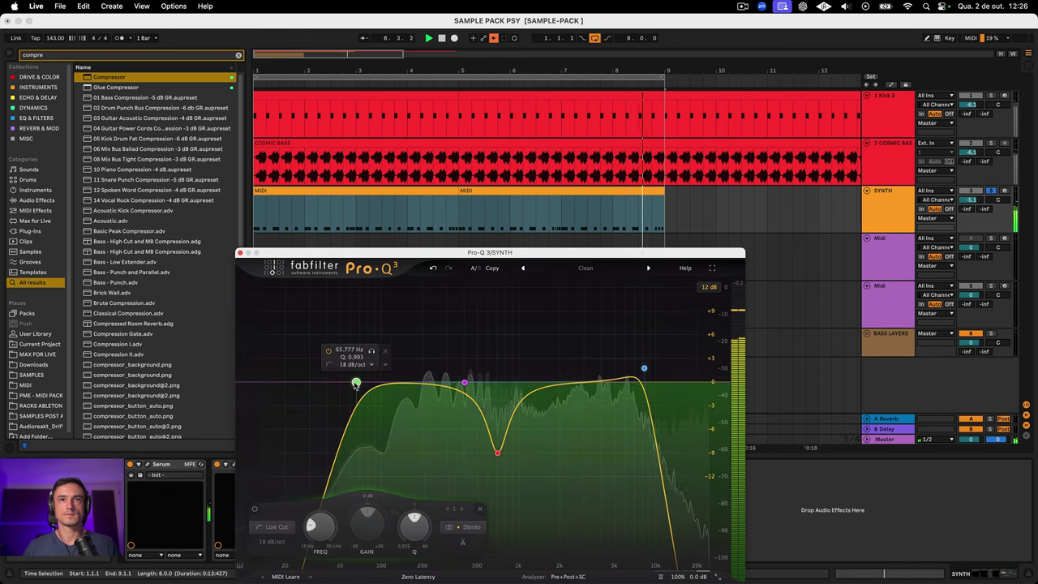
Step: Add a second, shallower bell cut near 300 Hz in Pro-Q 3 and close the plug-in window
{"action": "left_click", "coordinate": [497, 453]}
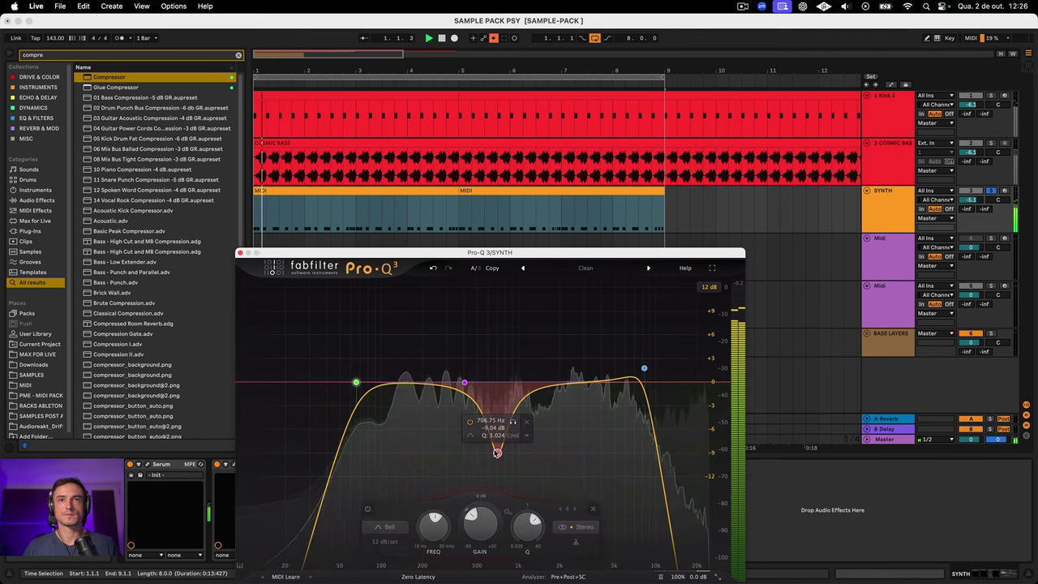
{"action": "left_click", "coordinate": [449, 398]}
{"action": "left_click_drag", "start_coordinate": [448, 398], "coordinate": [445, 420]}
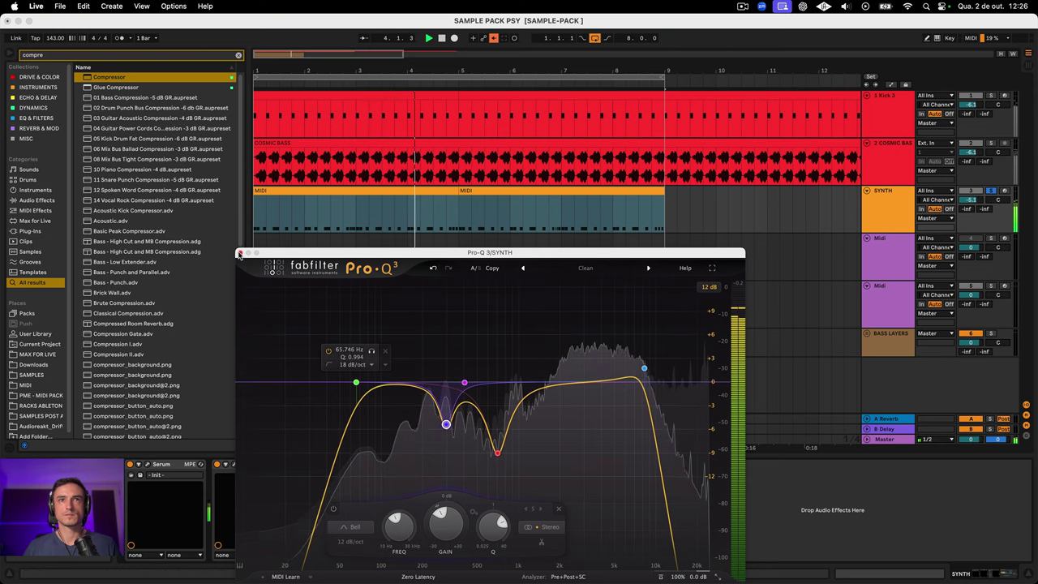
{"action": "left_click", "coordinate": [241, 253]}
Step: Unsolo the dry chain and the SYNTH track to hear the full mix, and select the second SYNTH MIDI clip
{"action": "left_click", "coordinate": [552, 500]}
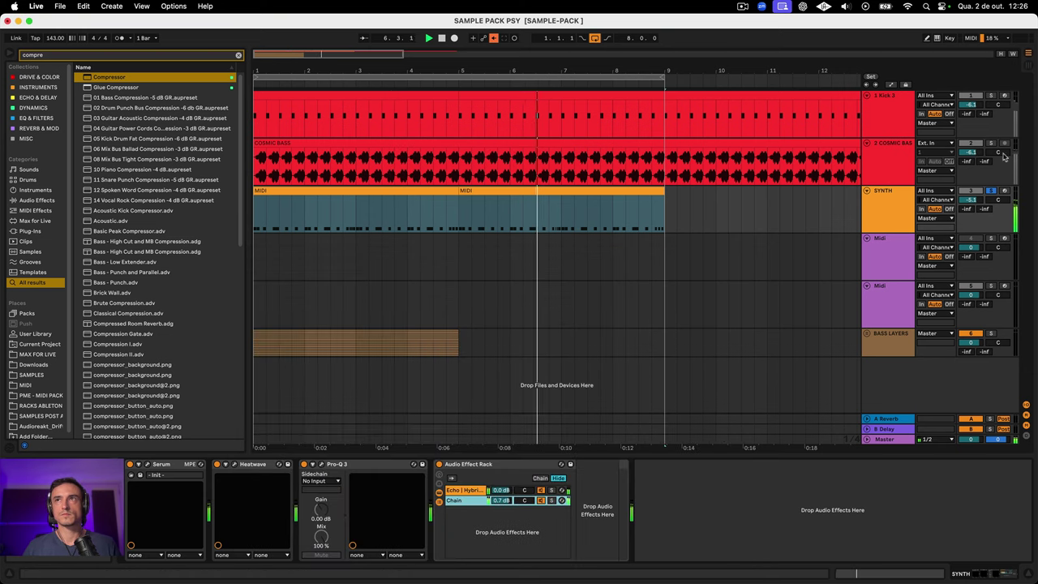
{"action": "left_click", "coordinate": [990, 191]}
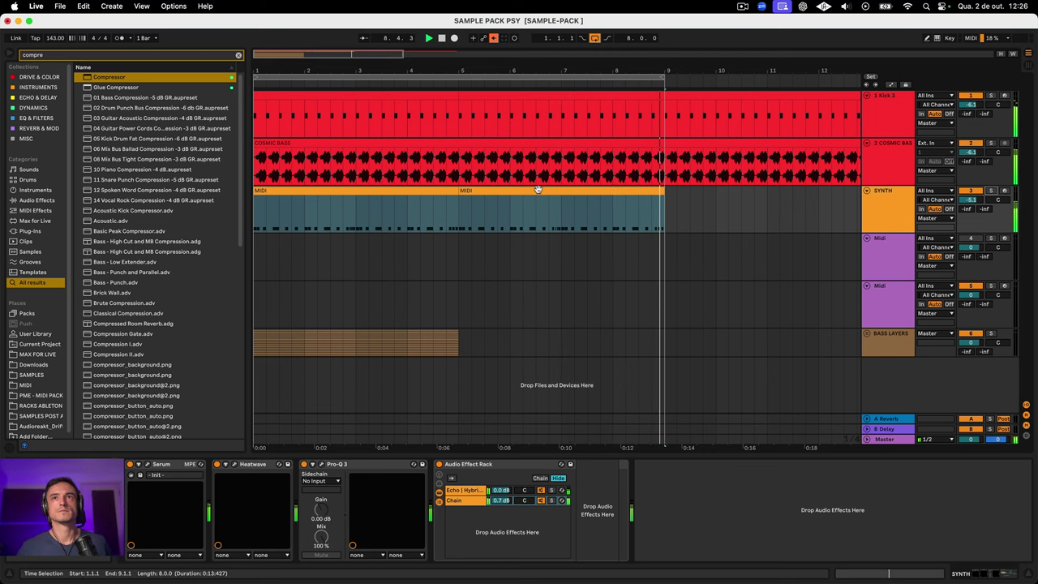
{"action": "left_click", "coordinate": [478, 189]}
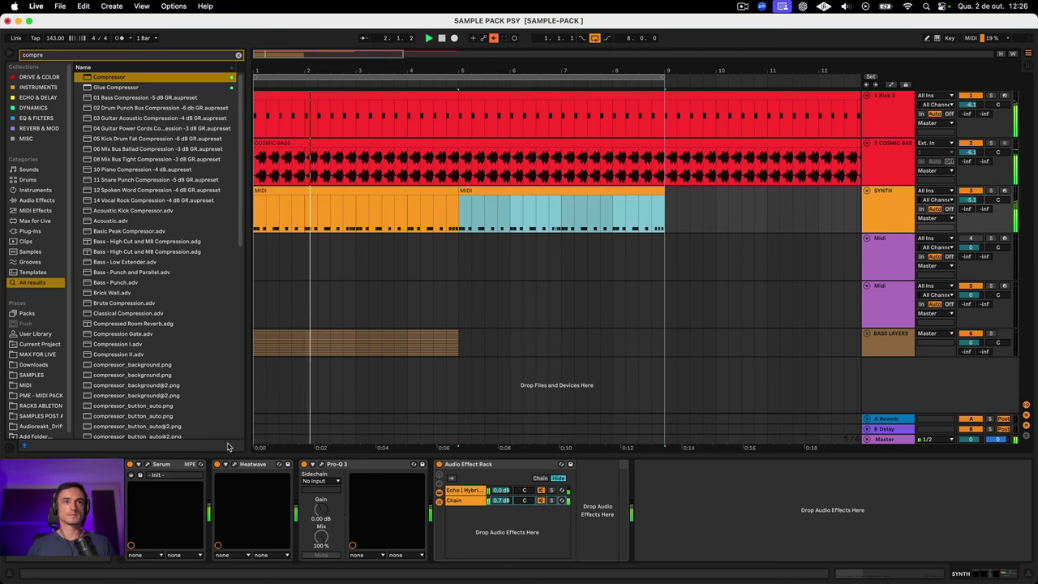
Step: Open Serum on the SYNTH track, lower its master volume to about 76% and switch off oscillator B
{"action": "left_click", "coordinate": [147, 466]}
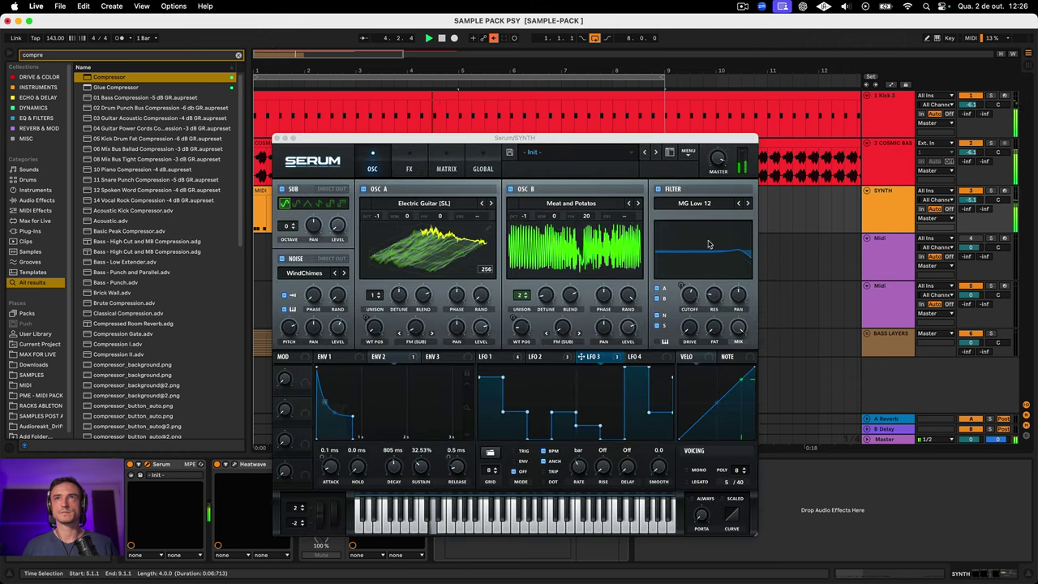
{"action": "mouse_move", "coordinate": [717, 161]}
{"action": "left_mouse_down"}
{"action": "mouse_move", "coordinate": [703, 185]}
{"action": "mouse_move", "coordinate": [699, 165]}
{"action": "left_mouse_up"}
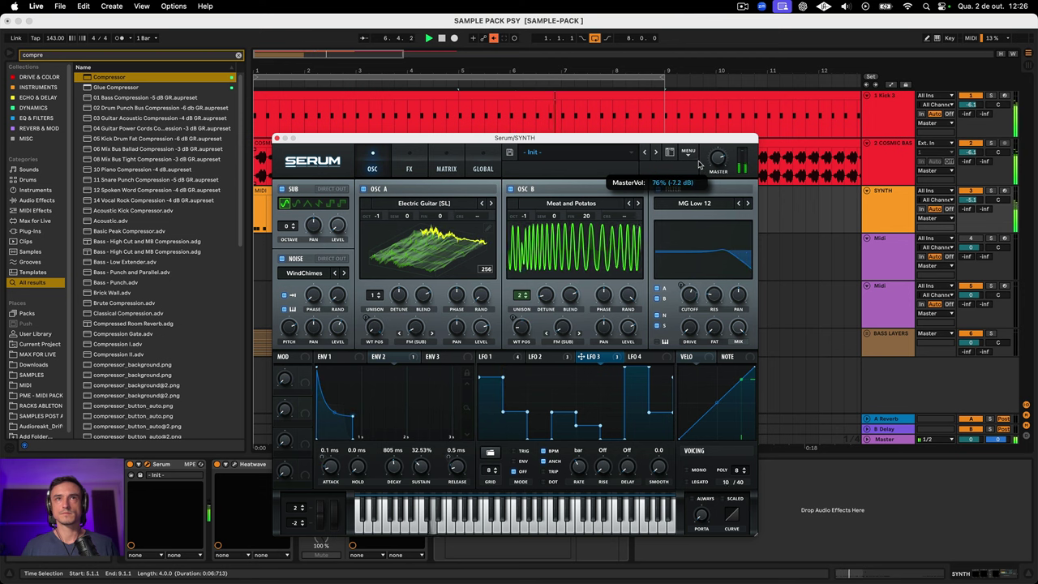
{"action": "left_click", "coordinate": [510, 189]}
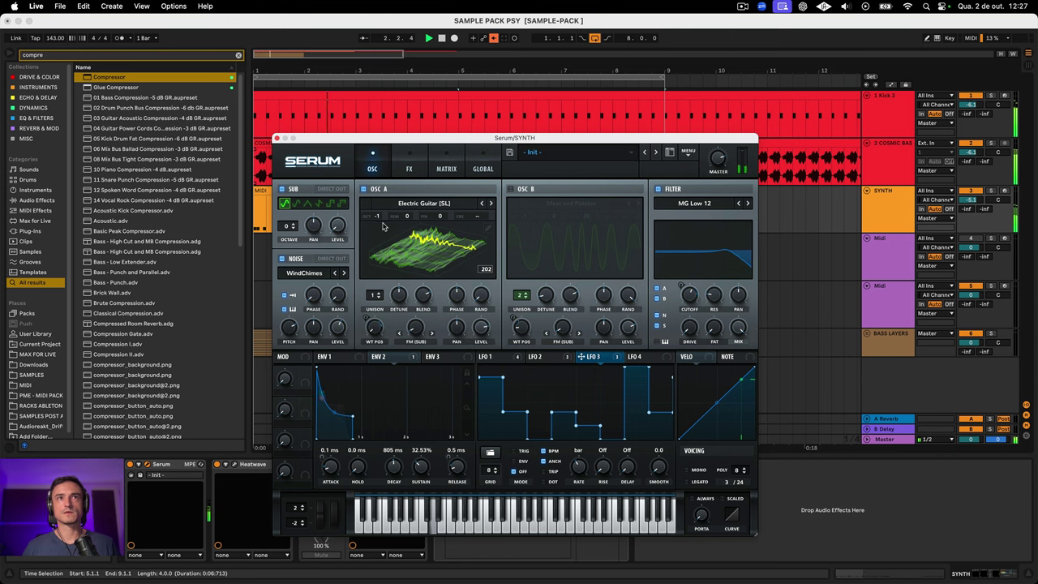
Step: Advance oscillator A's wavetable to Light Metal 1 [SL] and set its wavetable position to 1
{"action": "left_click", "coordinate": [491, 203]}
{"action": "left_click", "coordinate": [491, 204]}
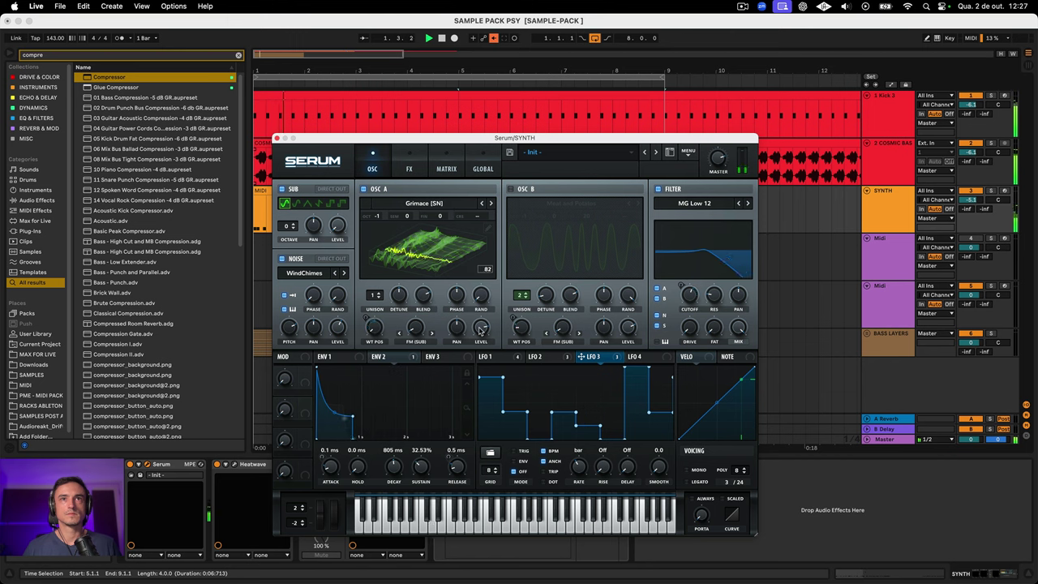
{"action": "mouse_move", "coordinate": [481, 325]}
{"action": "mouse_move", "coordinate": [694, 281]}
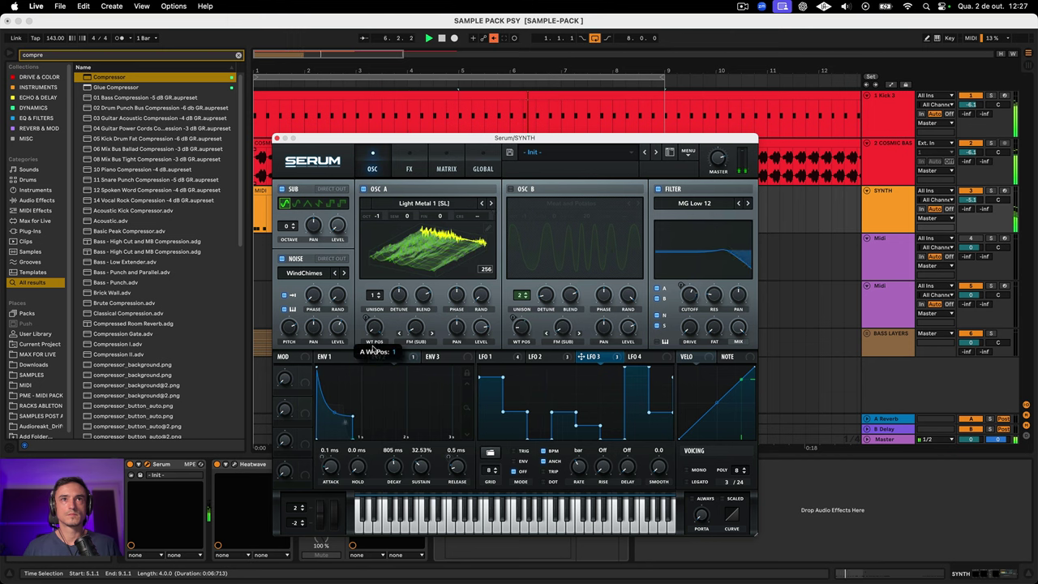
{"action": "mouse_move", "coordinate": [366, 319]}
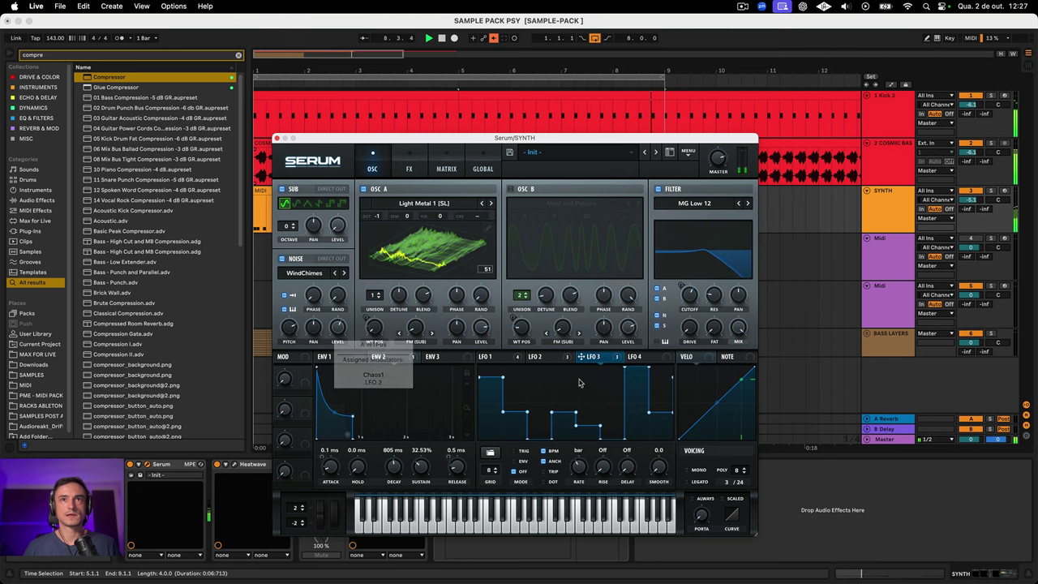
Step: Check LFO 2 and adjust the Chaos1 modulation amount on oscillator A's wavetable position in the modulation matrix
{"action": "left_click", "coordinate": [554, 357]}
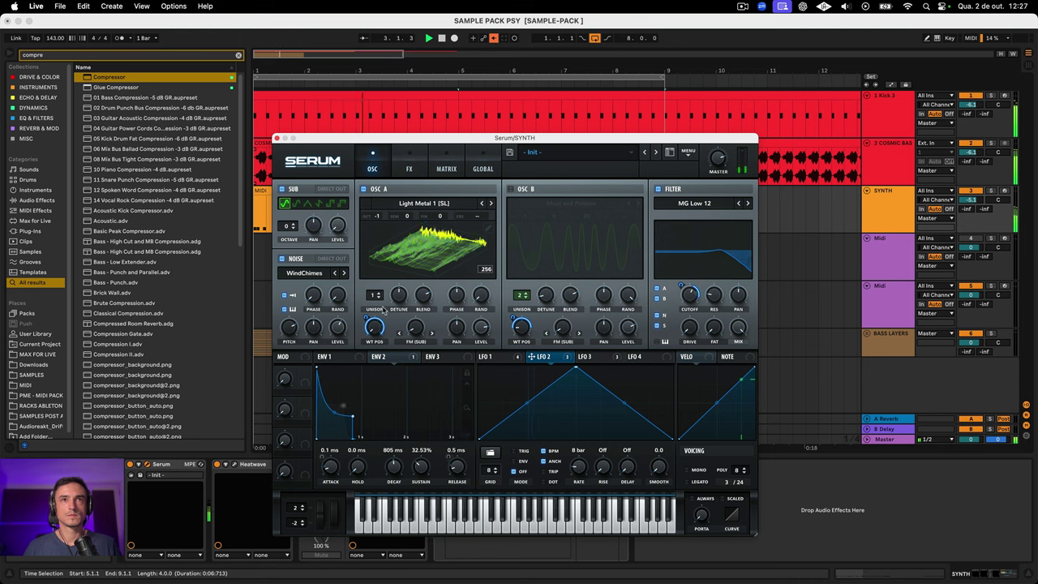
{"action": "mouse_move", "coordinate": [365, 314]}
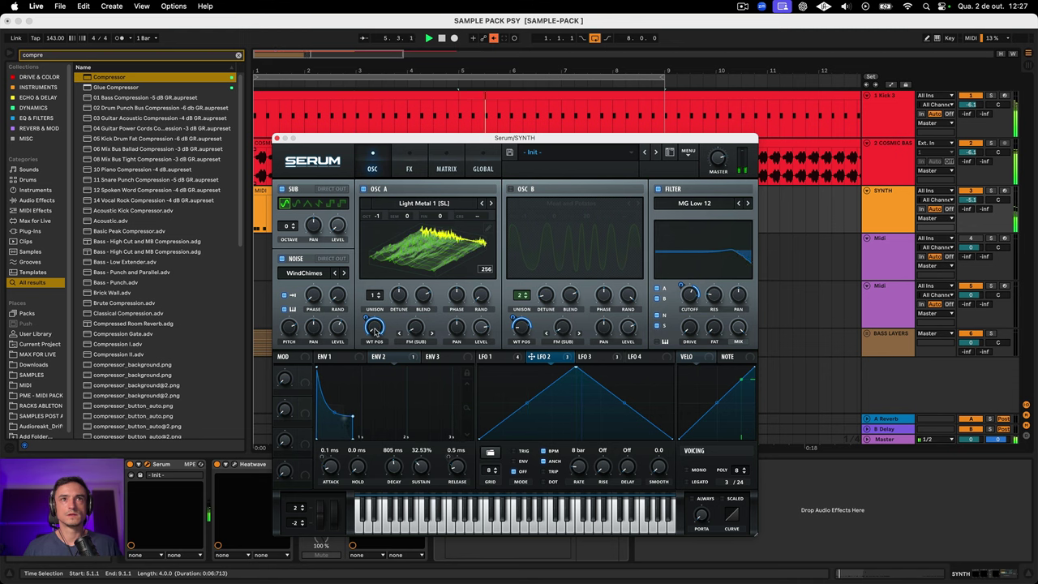
{"action": "left_click", "coordinate": [448, 169]}
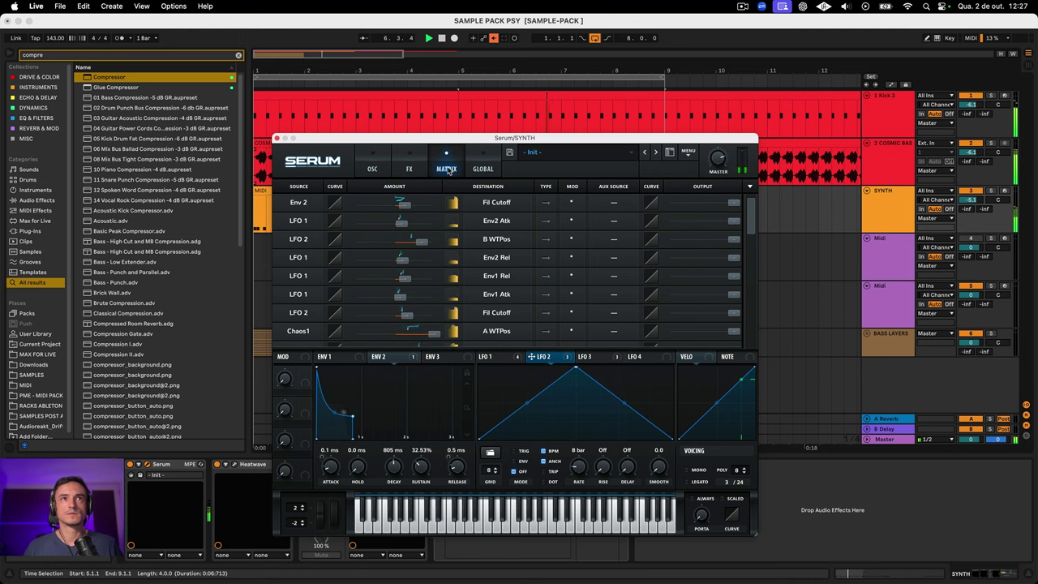
{"action": "scroll", "coordinate": [299, 312], "scroll_direction": "down", "scroll_amount": 1}
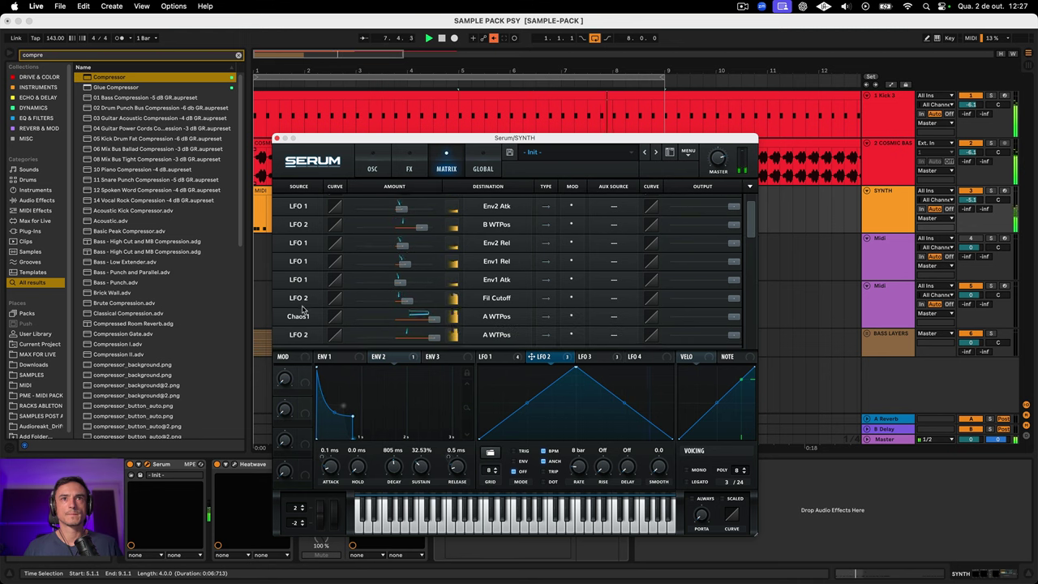
{"action": "mouse_move", "coordinate": [427, 321]}
{"action": "left_mouse_down"}
{"action": "mouse_move", "coordinate": [409, 324]}
{"action": "mouse_move", "coordinate": [434, 322]}
{"action": "left_mouse_up"}
{"action": "left_click", "coordinate": [381, 168]}
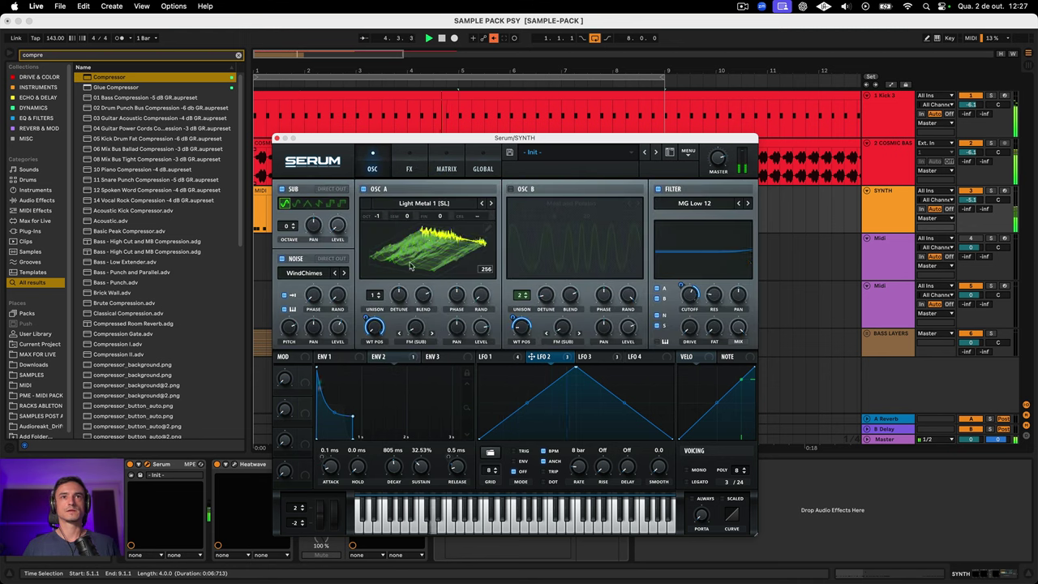
Step: Change oscillator A's wavetable to Monster 5 [SL] and bring its FM warp down to 0%
{"action": "mouse_move", "coordinate": [373, 325]}
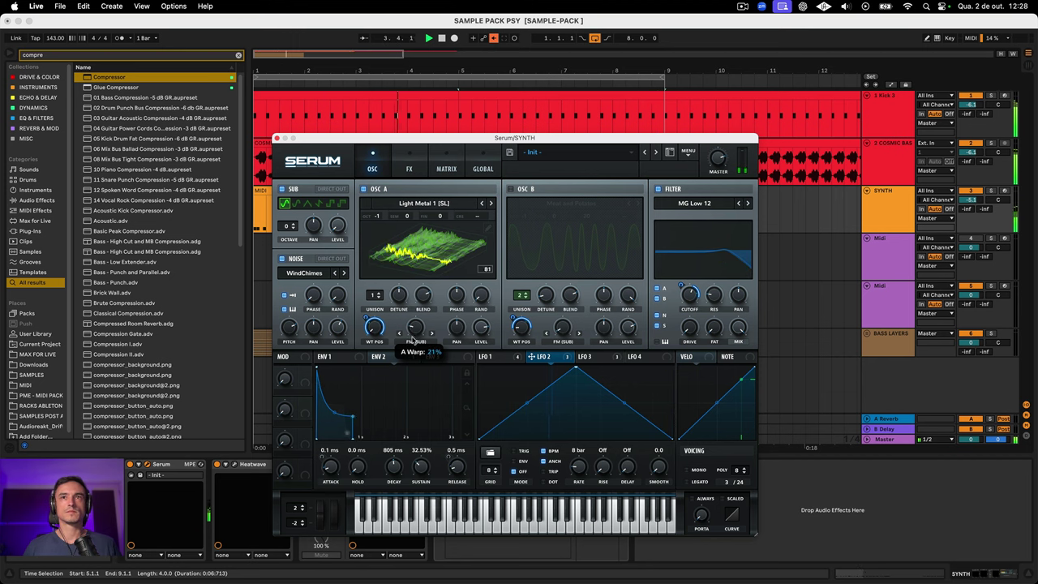
{"action": "left_click", "coordinate": [490, 203]}
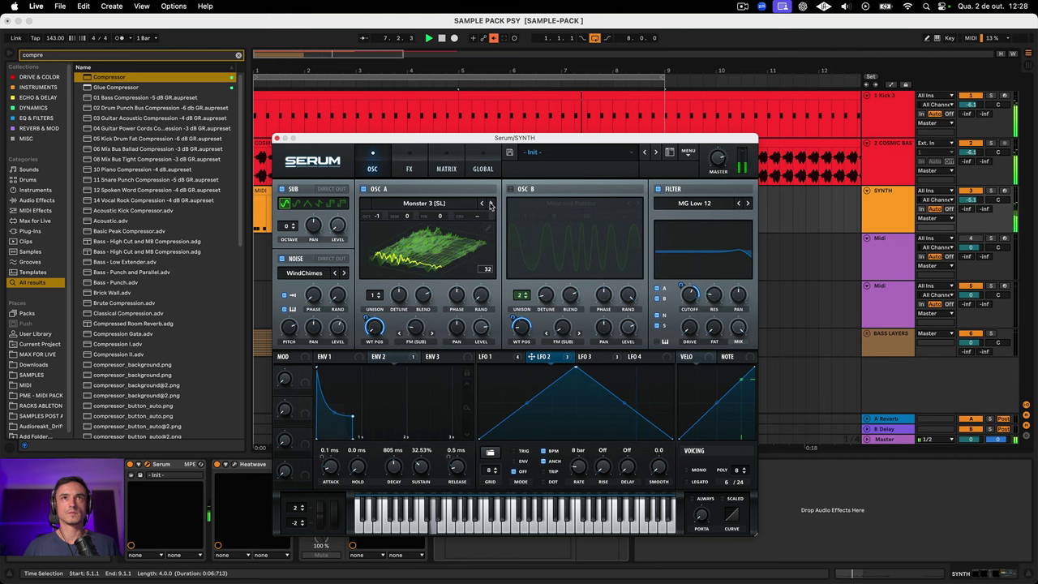
{"action": "left_click", "coordinate": [490, 204]}
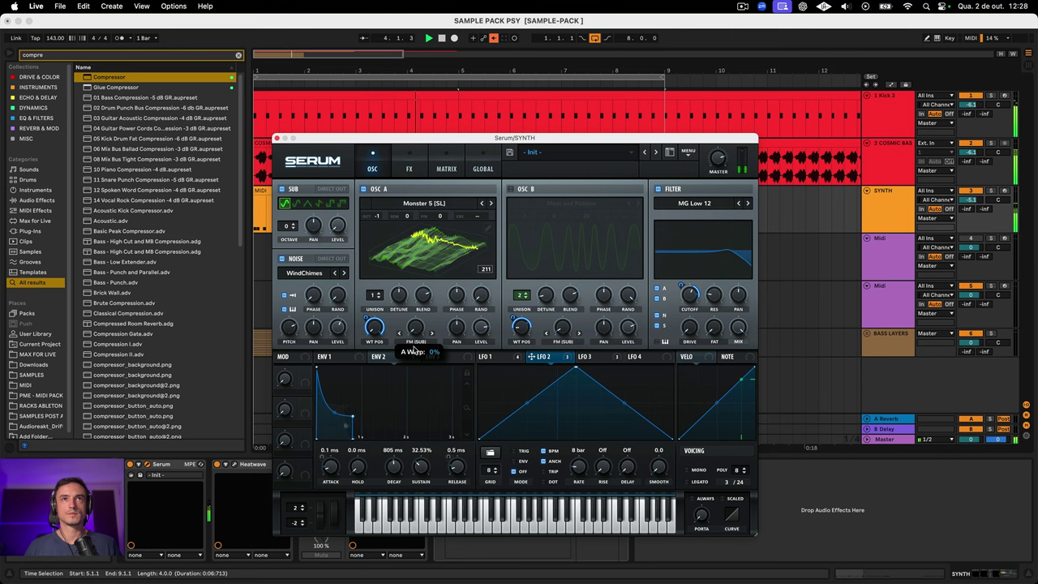
Step: Turn oscillator B back on and shape Env 2 with 0% sustain and a steeper decay curve
{"action": "left_click", "coordinate": [510, 189]}
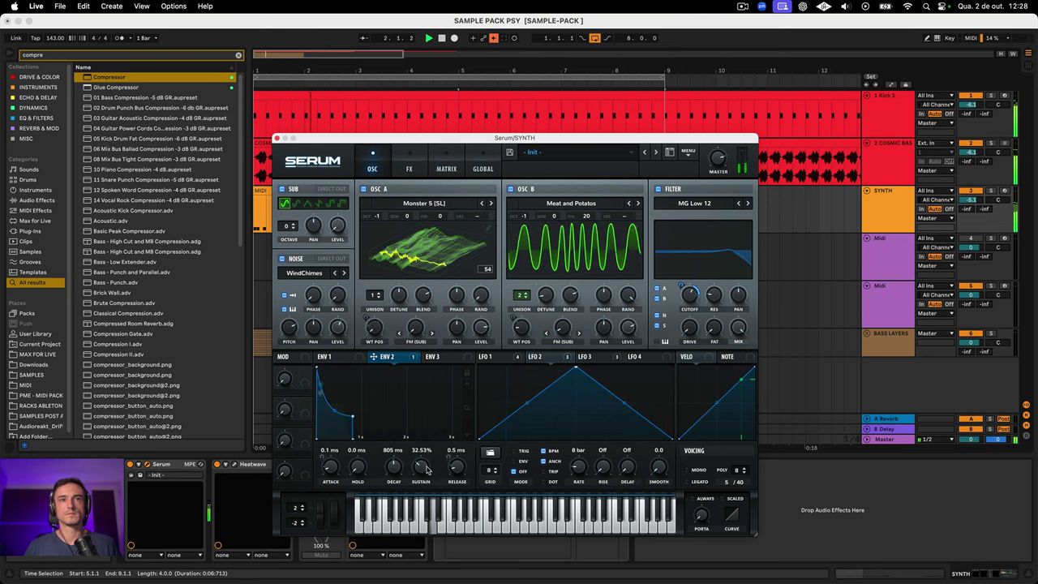
{"action": "left_click_drag", "start_coordinate": [423, 468], "coordinate": [408, 496]}
{"action": "left_click_drag", "start_coordinate": [334, 432], "coordinate": [331, 448]}
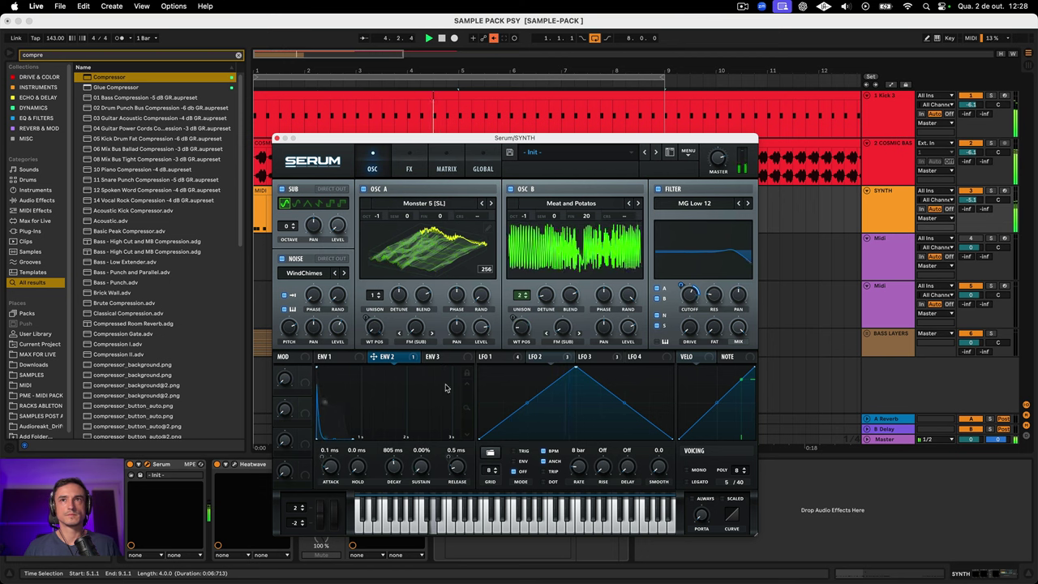
Step: Switch Serum's filter type to MG Low 24 and rebalance its cutoff
{"action": "left_click_drag", "start_coordinate": [691, 295], "coordinate": [688, 319]}
{"action": "left_click", "coordinate": [746, 203]}
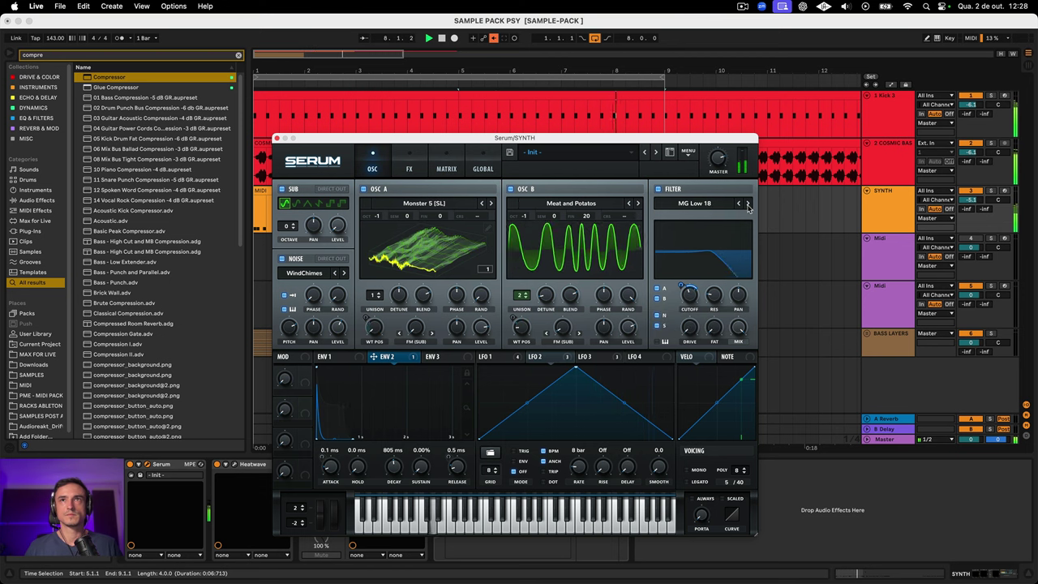
{"action": "mouse_move", "coordinate": [691, 288]}
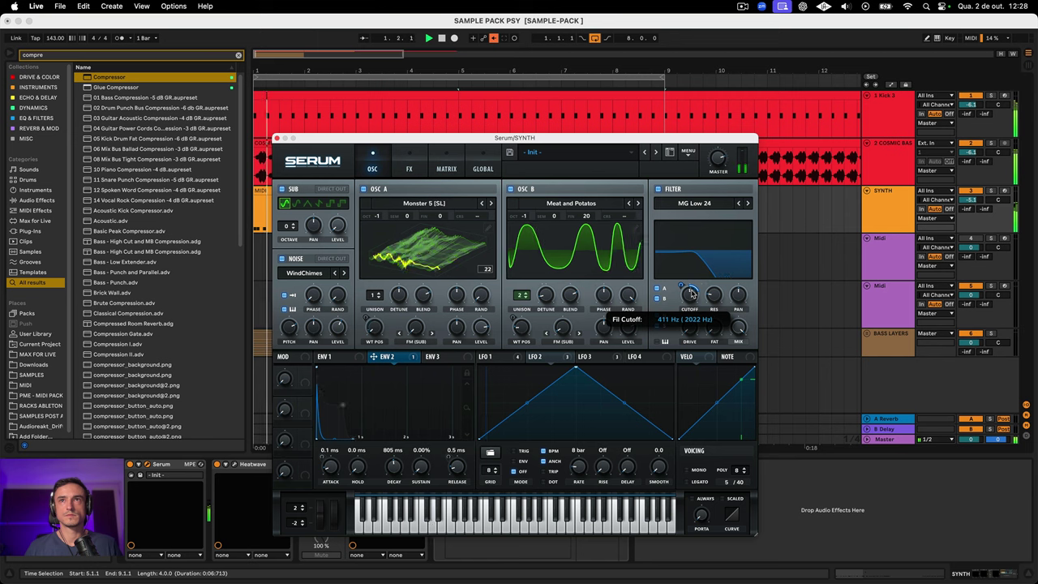
{"action": "left_click_drag", "start_coordinate": [691, 287], "coordinate": [693, 280]}
Step: In Serum's effects, set the delay to Normal mode with a right time of 1/16
{"action": "left_click", "coordinate": [409, 169]}
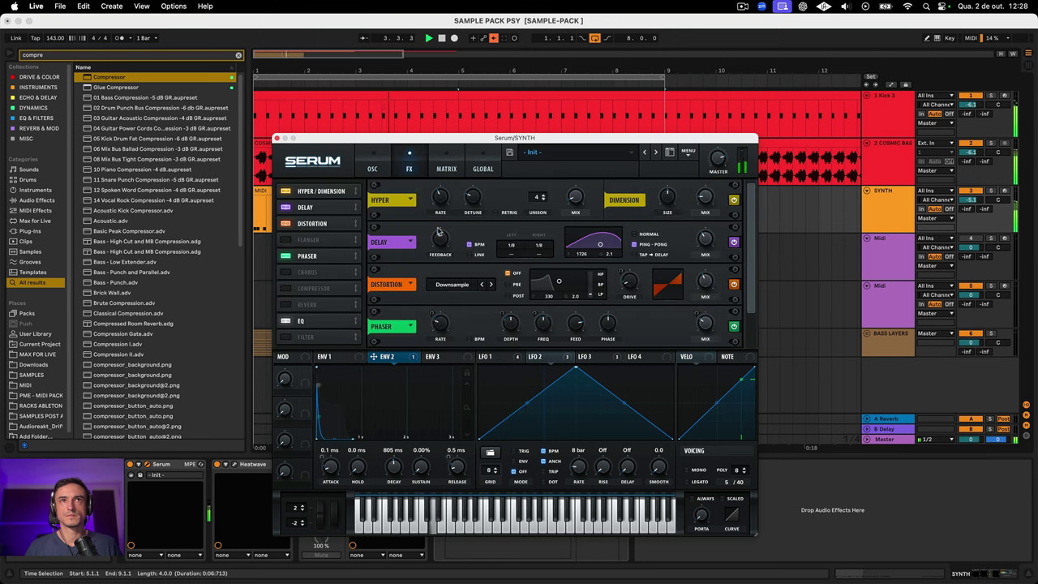
{"action": "mouse_move", "coordinate": [704, 236]}
{"action": "left_click", "coordinate": [634, 234]}
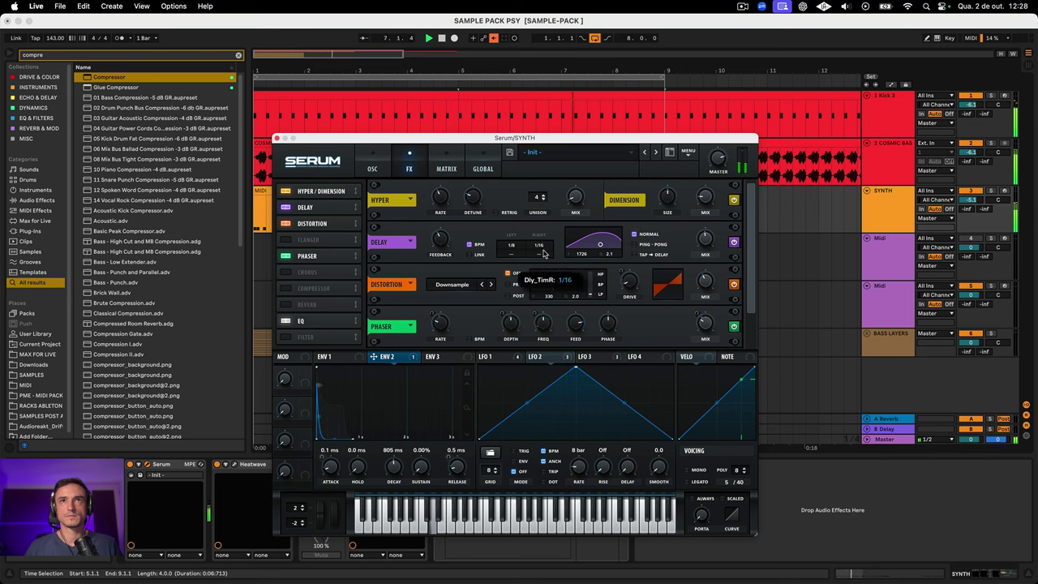
Step: Bring the filter cutoff to about 639 Hz and change the filter type to MG Low 18
{"action": "left_click", "coordinate": [372, 169]}
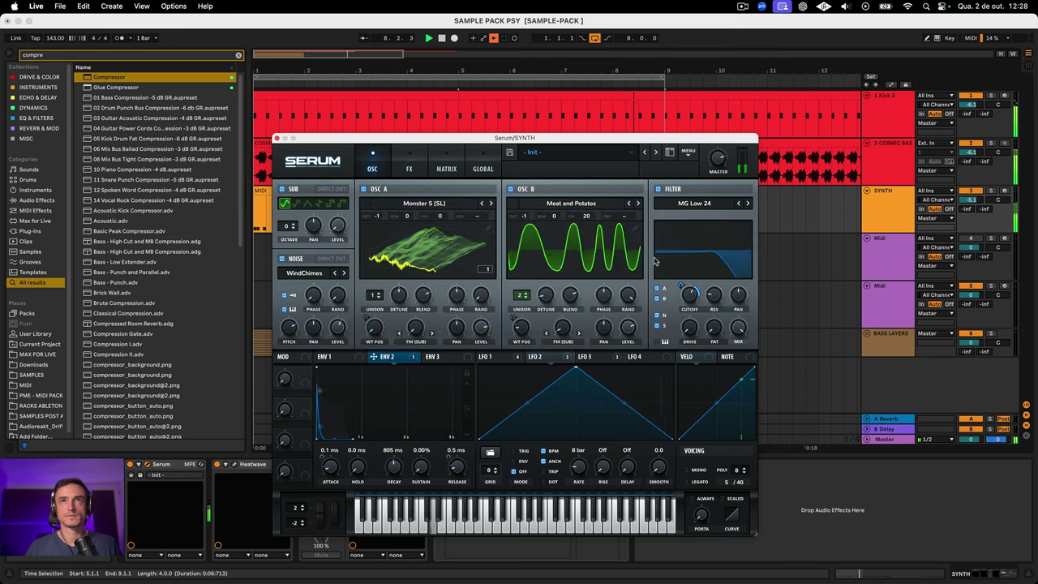
{"action": "mouse_move", "coordinate": [690, 296]}
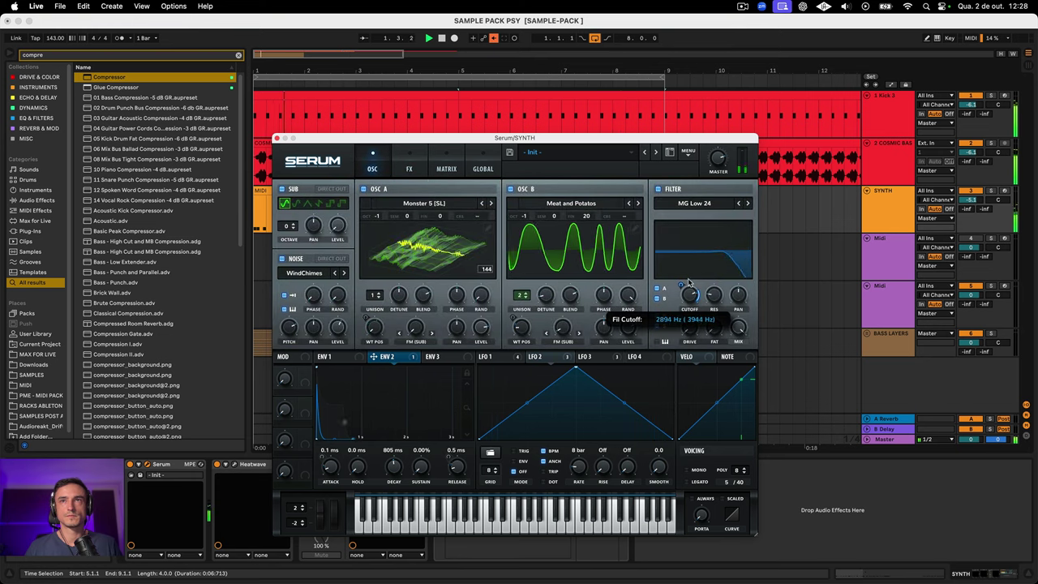
{"action": "left_click_drag", "start_coordinate": [689, 298], "coordinate": [688, 300]}
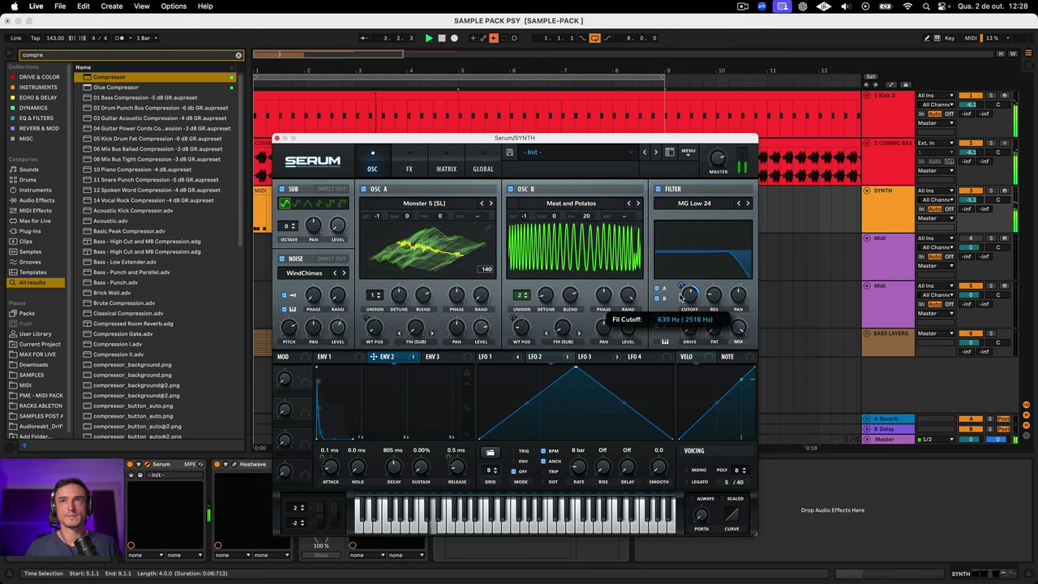
{"action": "left_click", "coordinate": [739, 203]}
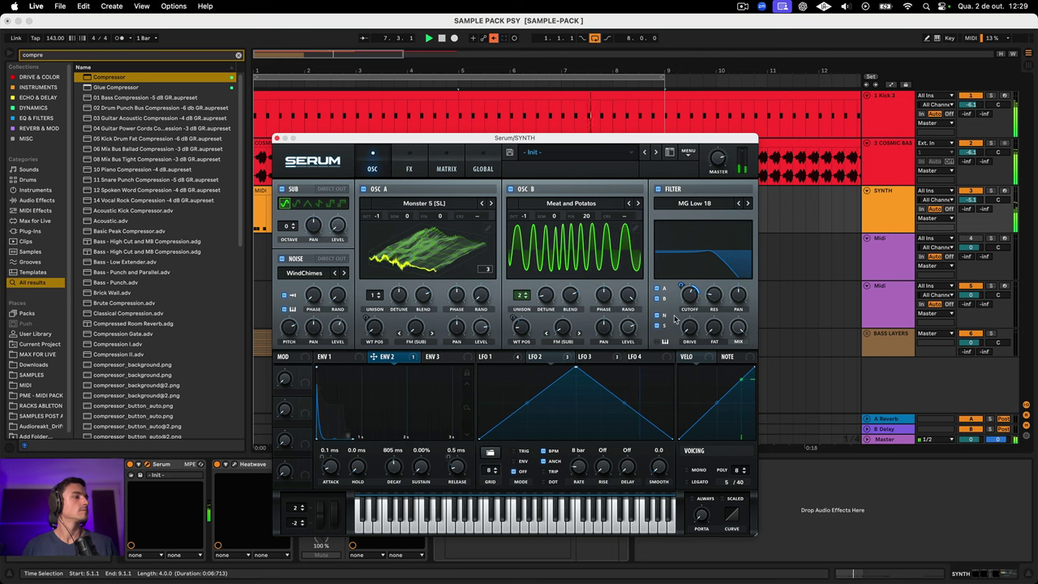
{"action": "mouse_move", "coordinate": [691, 293]}
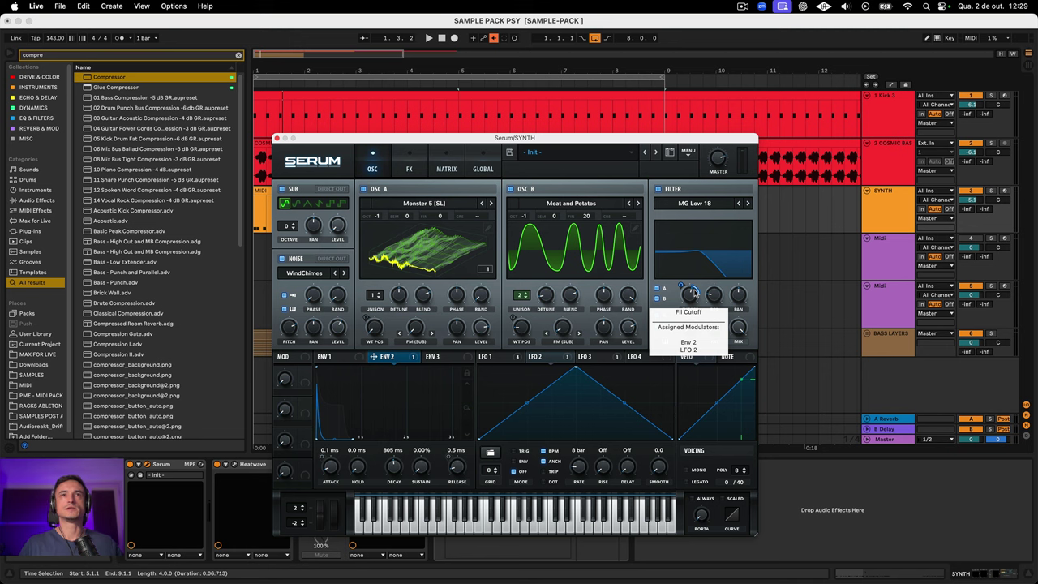
Step: Close the Serum window and restart playback of the arrangement
{"action": "left_click", "coordinate": [276, 138]}
{"action": "left_click", "coordinate": [819, 197]}
{"action": "key", "text": "space"}
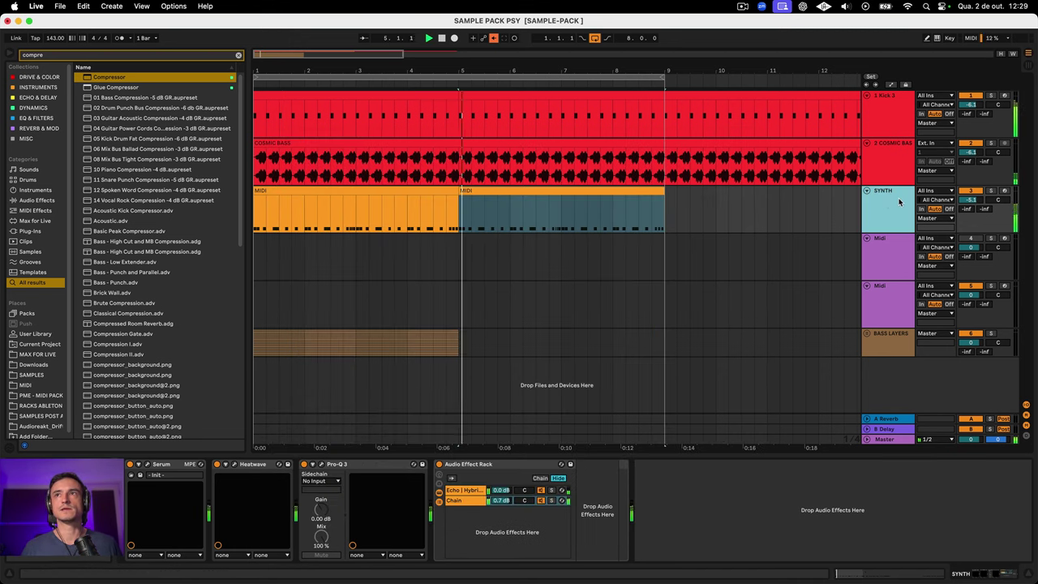
Step: In the Audio Effect Rack, set the dry chain to 0.0 dB and the Echo and Hybrid Reverb chain to -1.2 dB
{"action": "left_click", "coordinate": [503, 490]}
{"action": "left_click", "coordinate": [503, 501]}
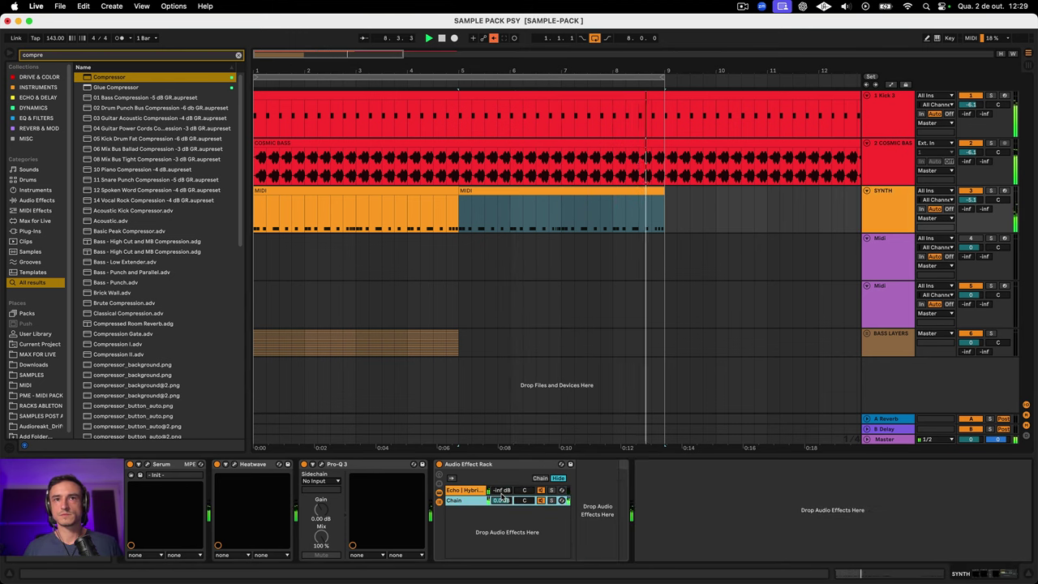
{"action": "left_click", "coordinate": [489, 490]}
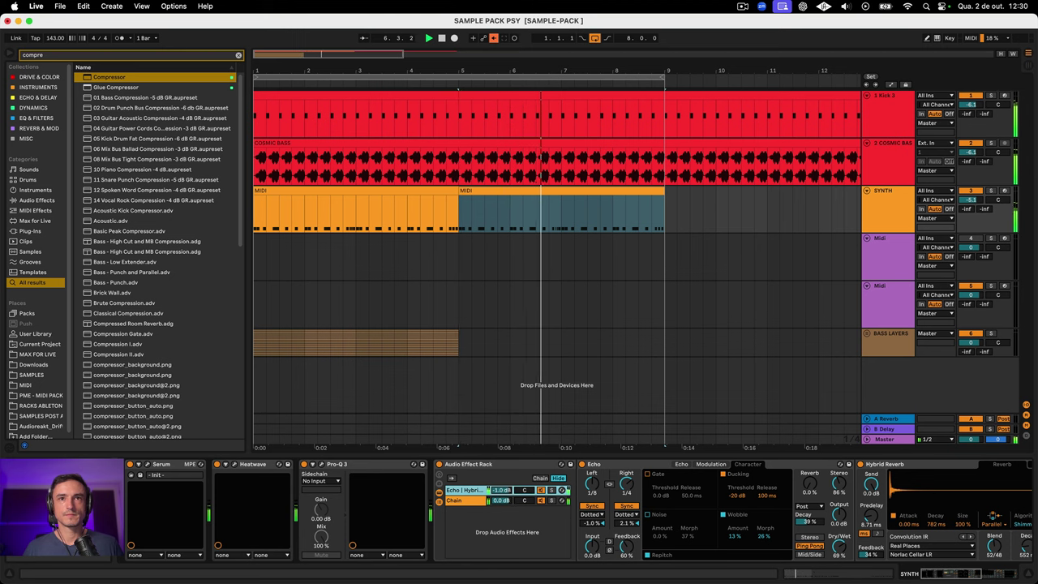
{"action": "left_click_drag", "start_coordinate": [511, 489], "coordinate": [511, 492]}
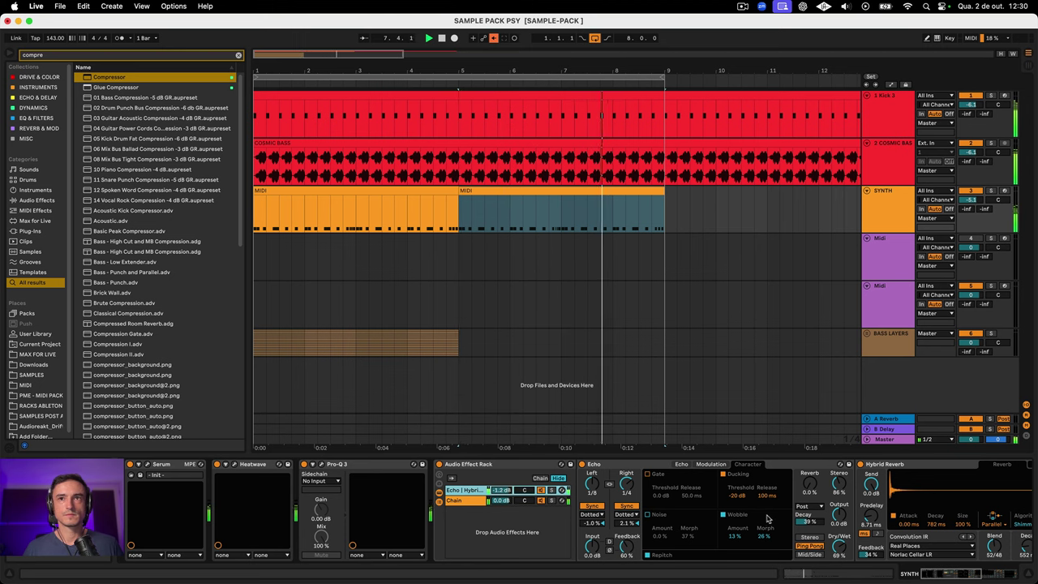
Step: Review the Echo, Hybrid Reverb and sidechain Compressor settings in the wet chain, and stop playback
{"action": "scroll", "coordinate": [738, 509], "scroll_direction": "right", "scroll_amount": 5}
{"action": "scroll", "coordinate": [737, 510], "scroll_direction": "left", "scroll_amount": 2}
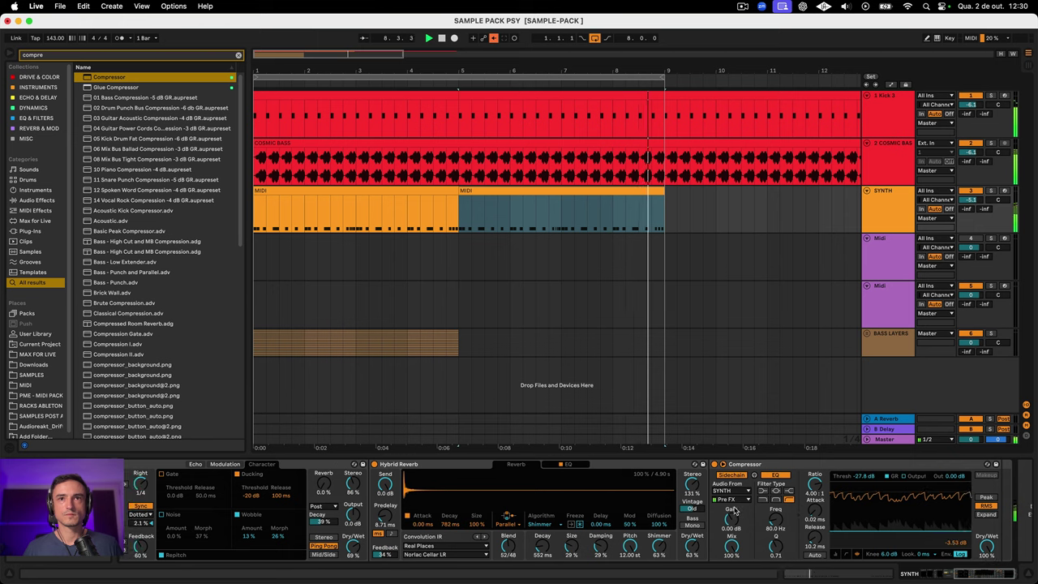
{"action": "left_click", "coordinate": [655, 464]}
{"action": "scroll", "coordinate": [487, 506], "scroll_direction": "left", "scroll_amount": 7}
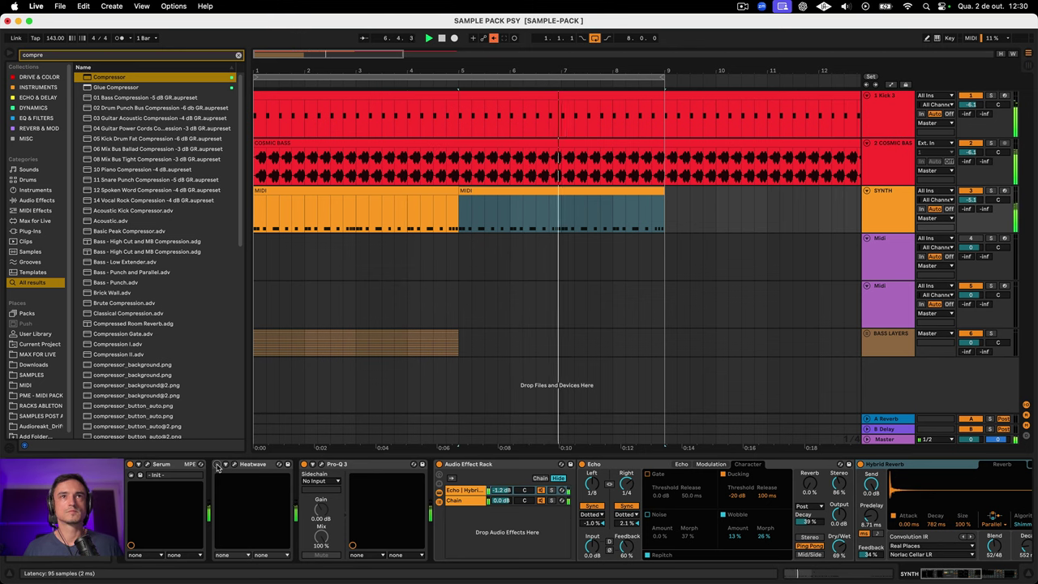
{"action": "key", "text": "space"}
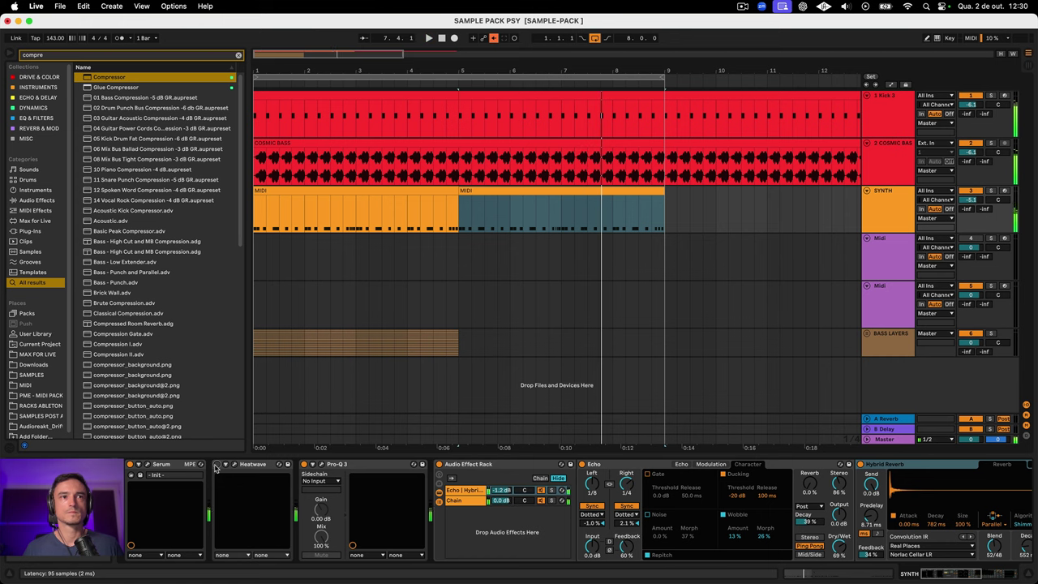
Step: In the first SYNTH MIDI clip, add a short F3 note at 1.1.3 and an F2 note at 1.2.2, and play it
{"action": "double_click", "coordinate": [284, 192]}
{"action": "double_click", "coordinate": [338, 300]}
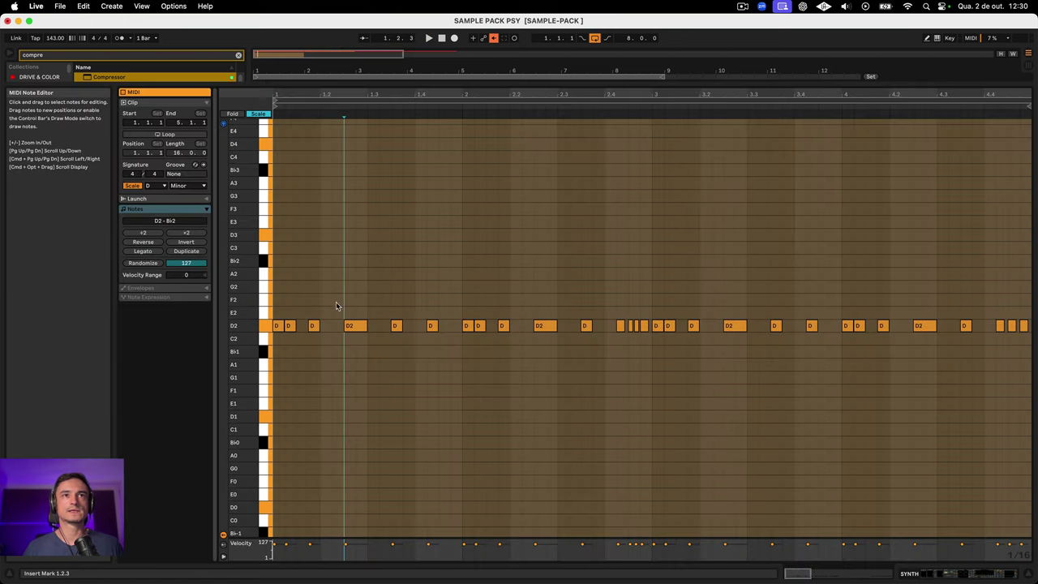
{"action": "double_click", "coordinate": [299, 220]}
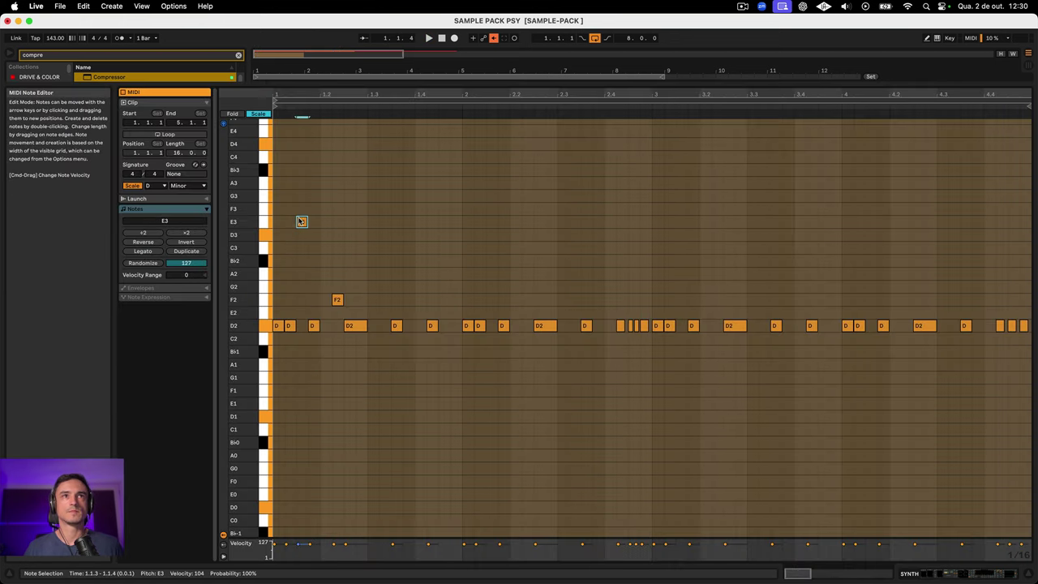
{"action": "left_click_drag", "start_coordinate": [304, 223], "coordinate": [305, 214]}
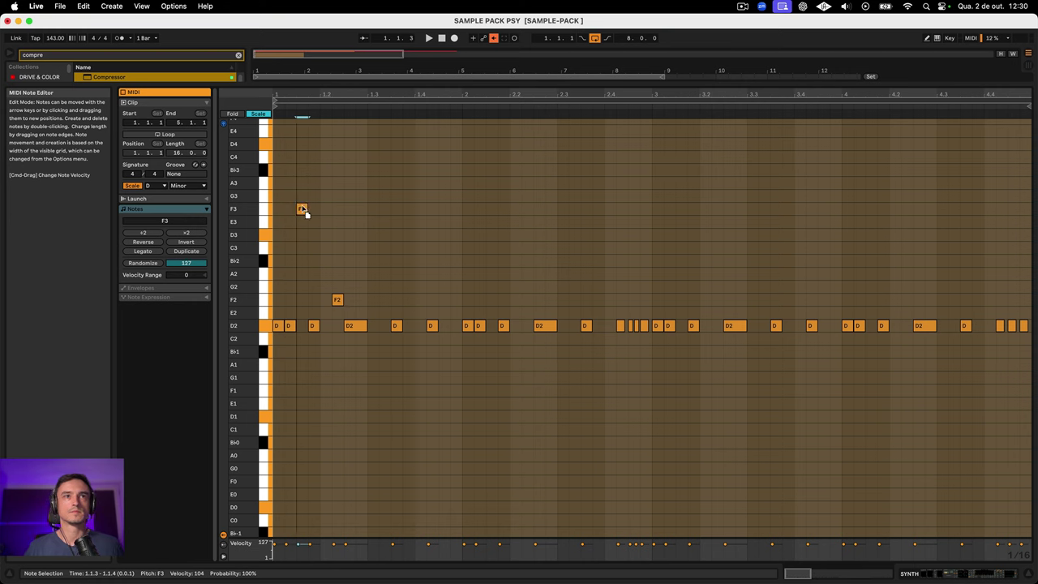
{"action": "key", "text": "space"}
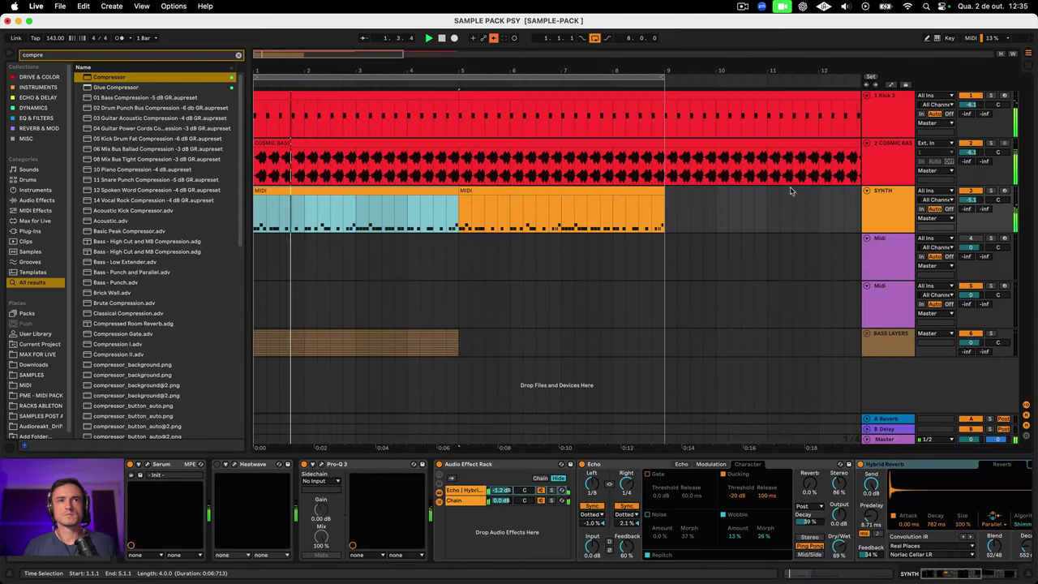
Step: Reopen Serum, try oscillator A's octave setting and fine-tune the filter cutoff during playback
{"action": "left_click", "coordinate": [148, 464]}
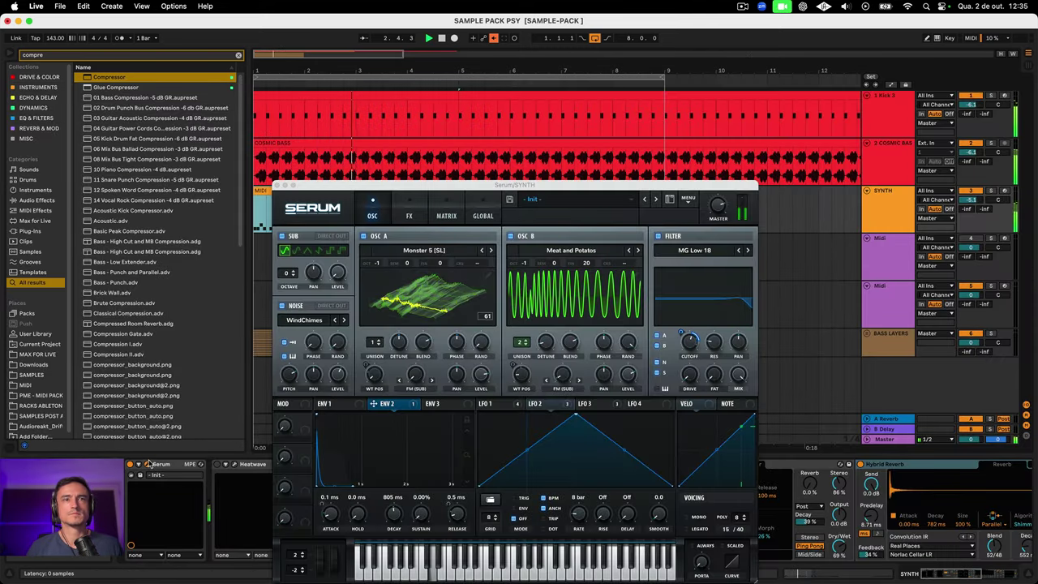
{"action": "left_click_drag", "start_coordinate": [514, 187], "coordinate": [482, 115]}
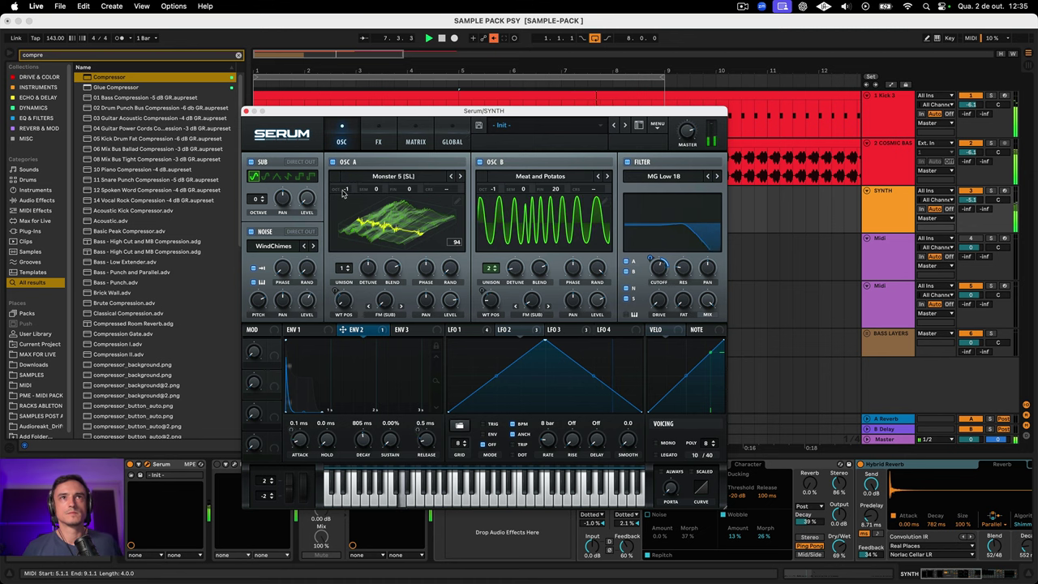
{"action": "mouse_move", "coordinate": [343, 192]}
{"action": "left_mouse_down"}
{"action": "mouse_move", "coordinate": [351, 168]}
{"action": "mouse_move", "coordinate": [350, 196]}
{"action": "left_mouse_up"}
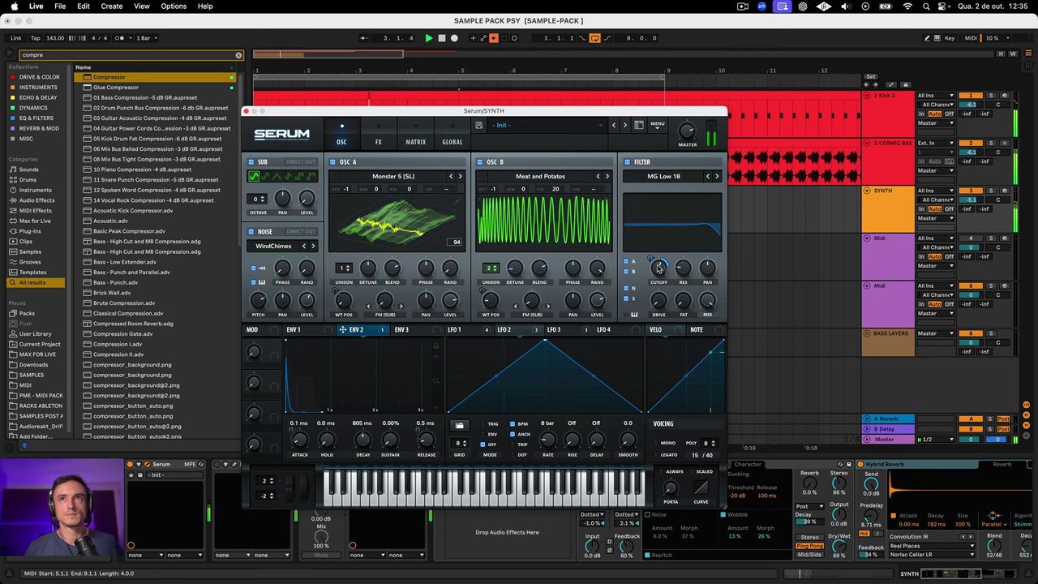
{"action": "mouse_move", "coordinate": [659, 267]}
{"action": "left_mouse_down"}
{"action": "mouse_move", "coordinate": [657, 258]}
{"action": "mouse_move", "coordinate": [658, 269]}
{"action": "left_mouse_up"}
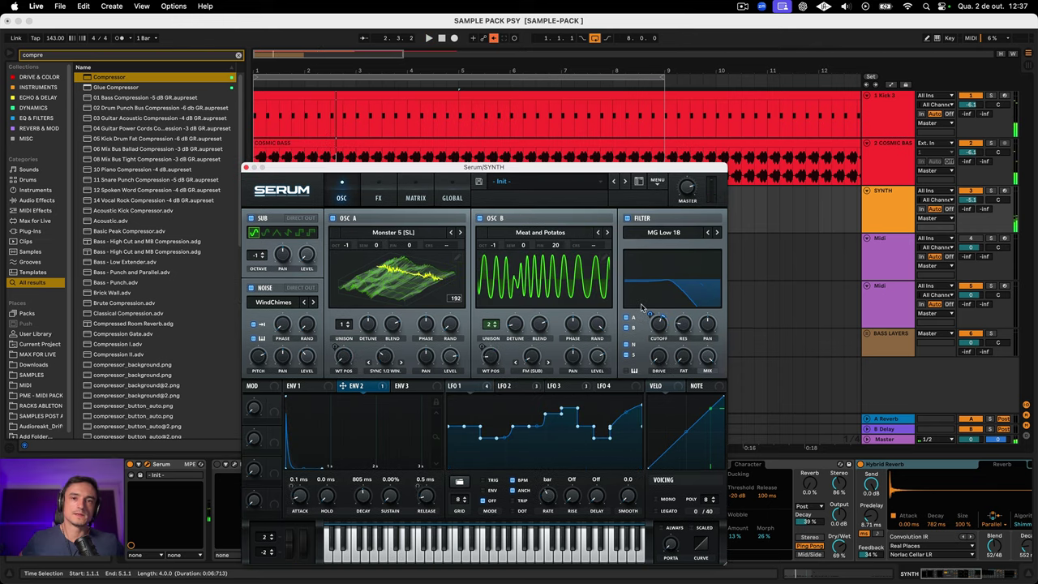